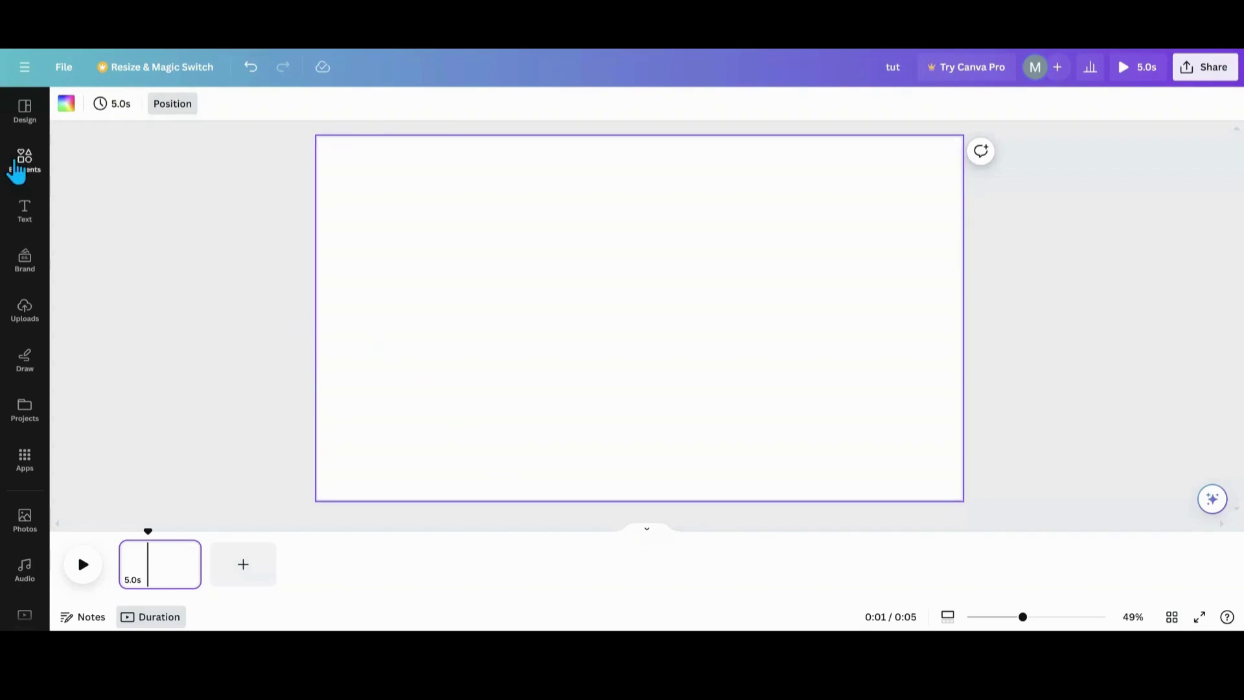
Fill the page background with red from the default solid colors and switch the fill to a gradient
click(19, 170)
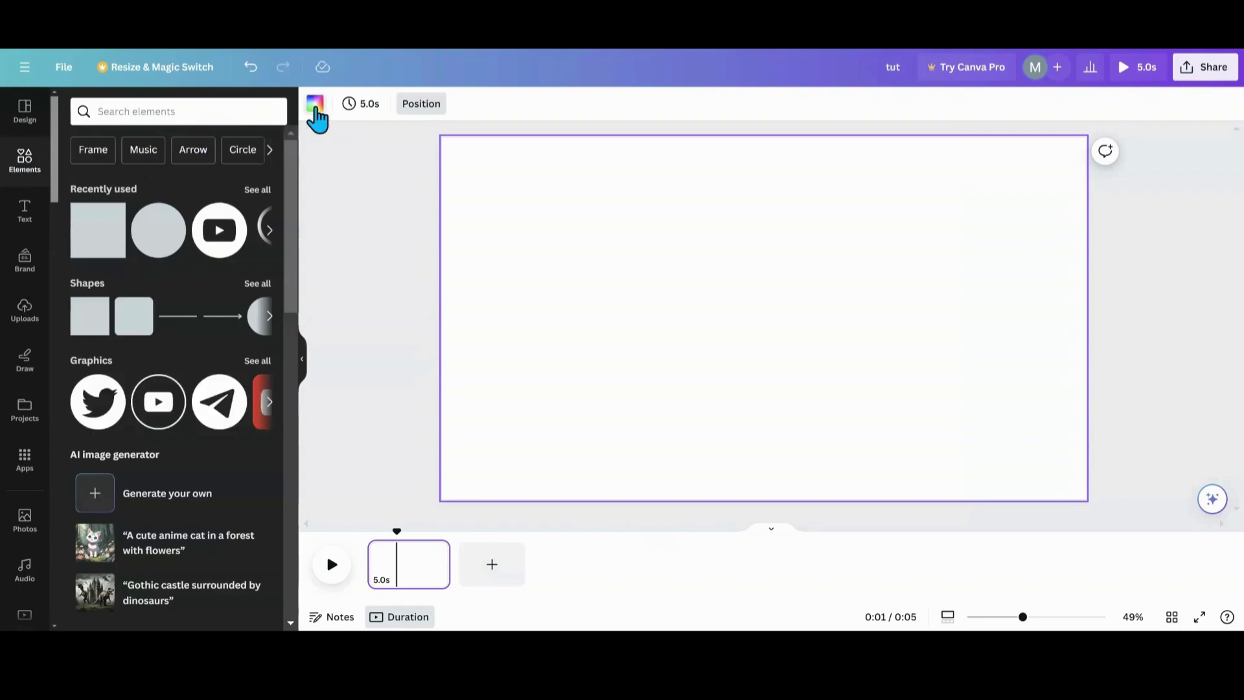
click(315, 105)
click(78, 414)
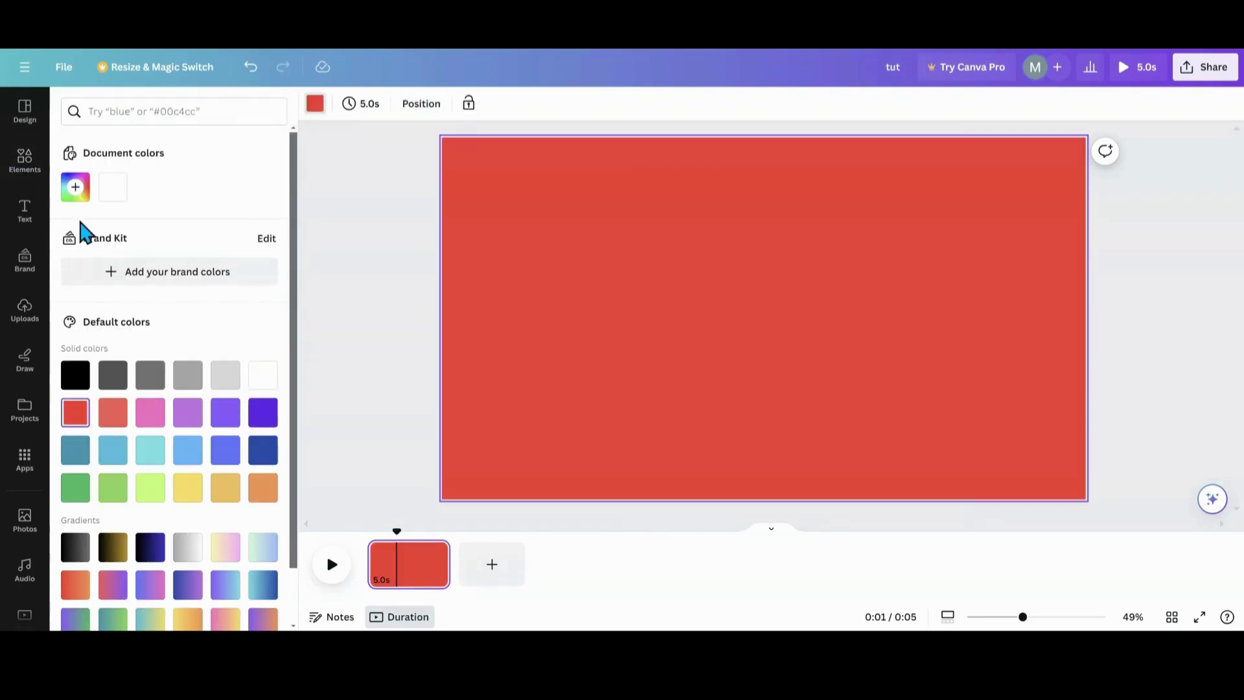
click(78, 196)
click(218, 231)
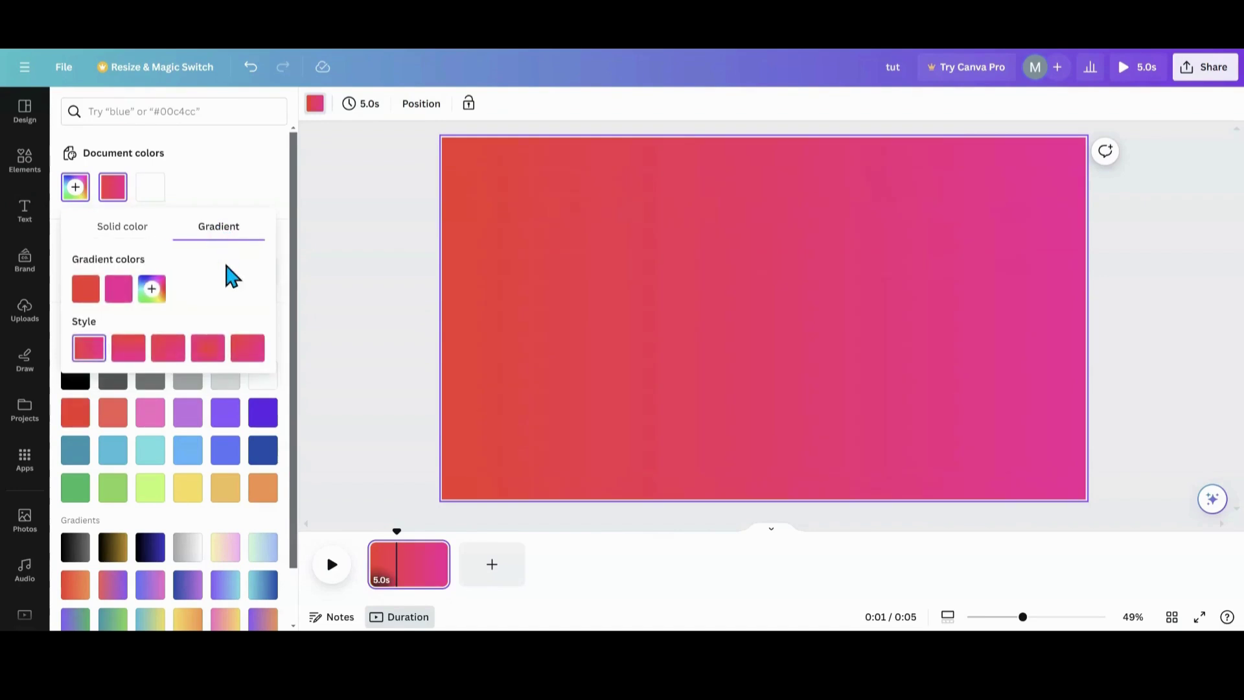
Change the background gradient's second color to white and set its style to run vertically from red down to white
click(121, 297)
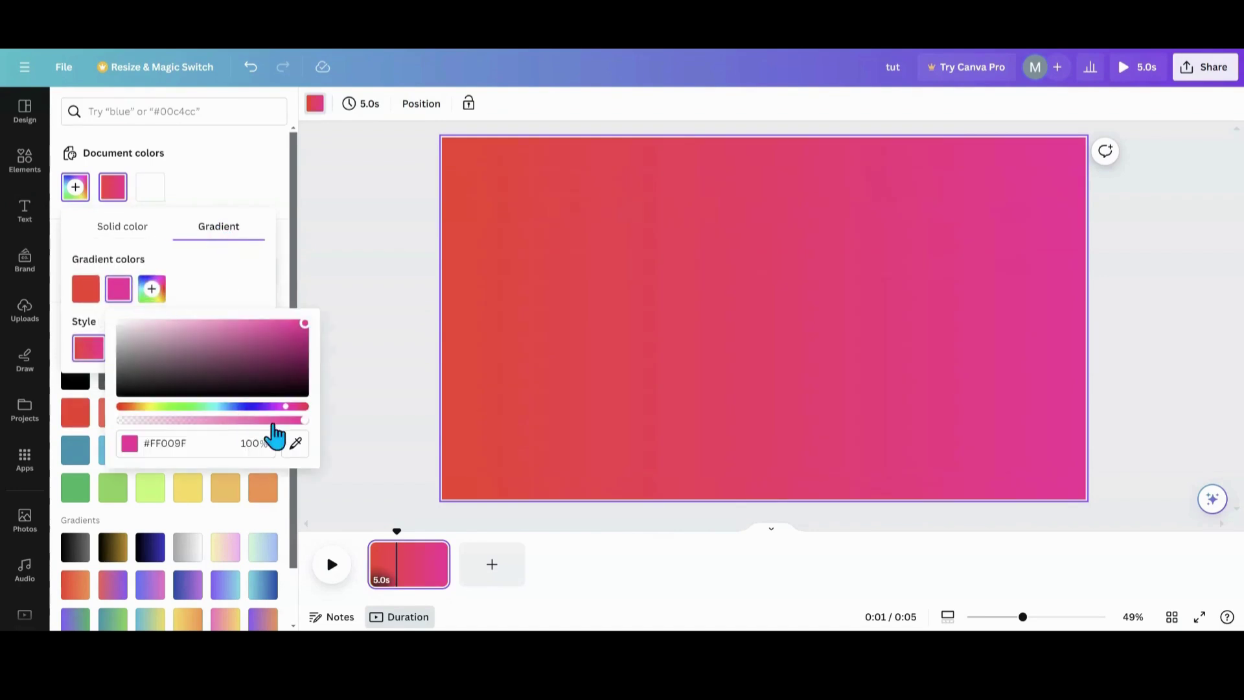
click(296, 445)
click(222, 188)
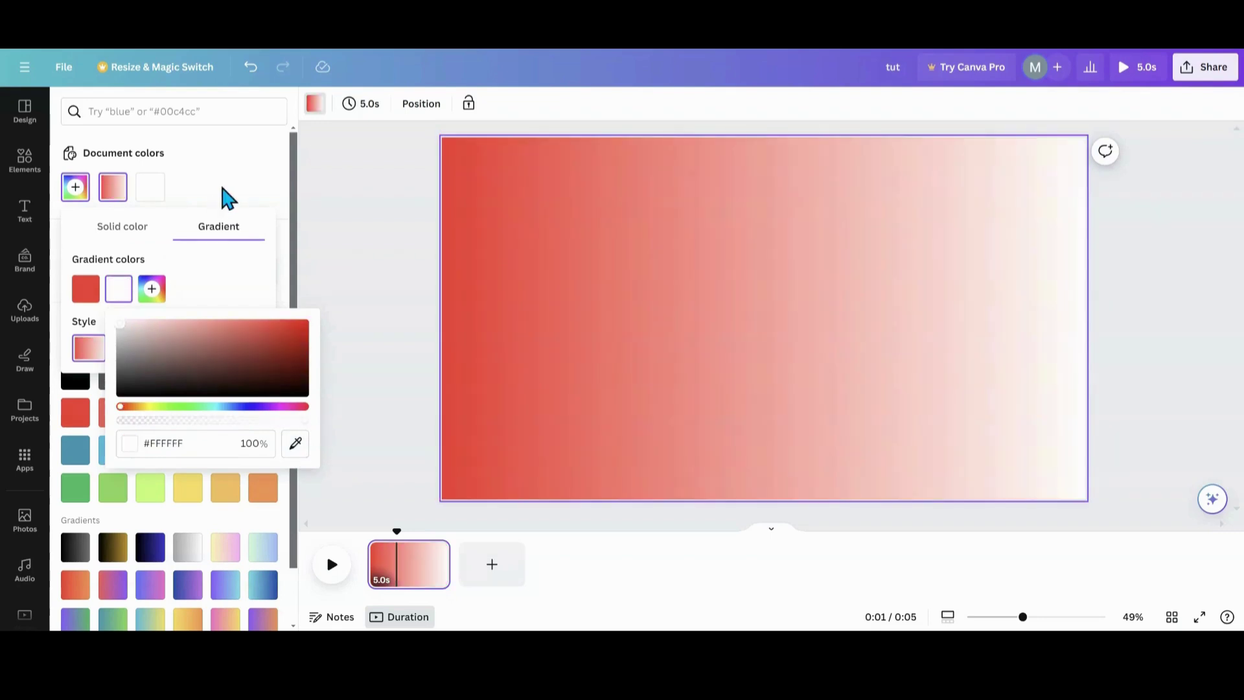
click(176, 290)
click(133, 353)
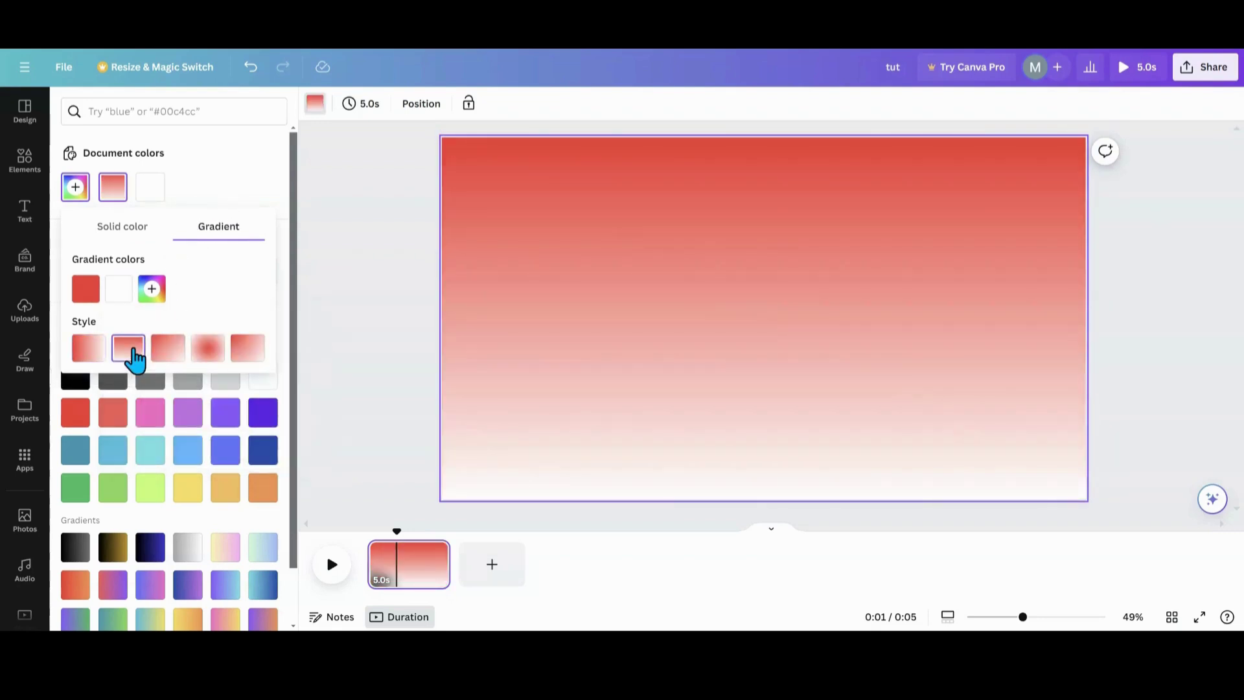
Add the uploaded image of the silver-haired character sitting on a play button, enlarge it and place it on the page's left side
click(23, 320)
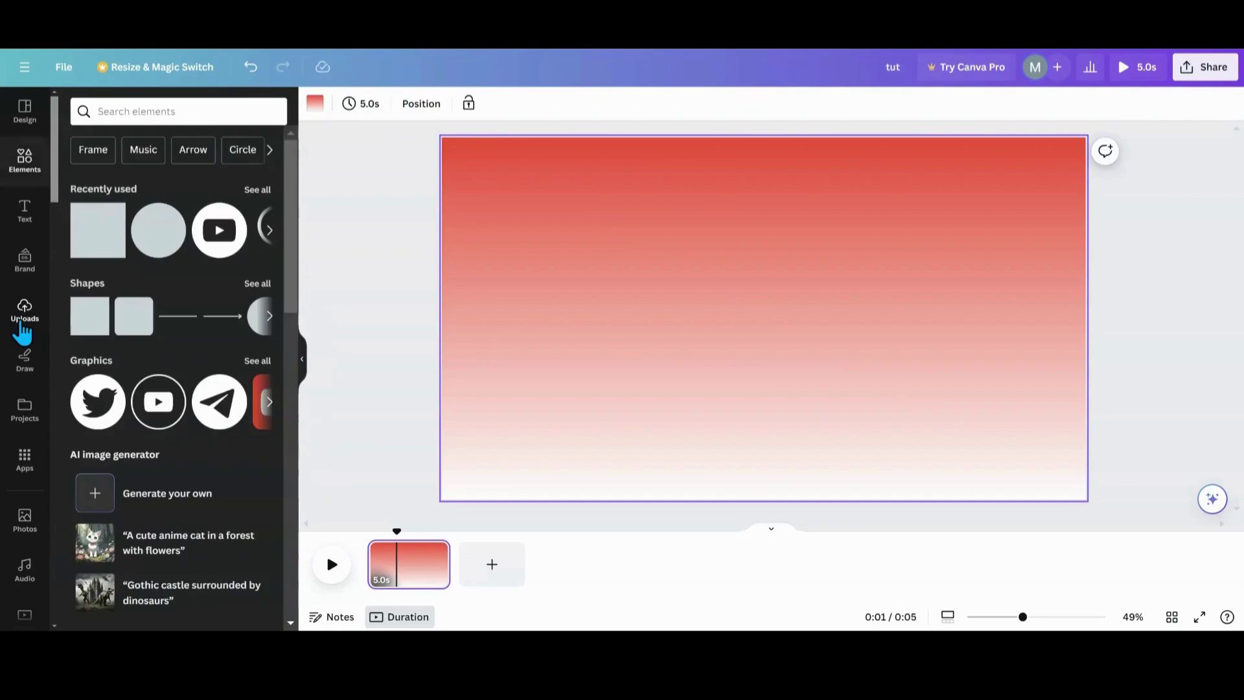
scroll(129, 342, down, 10)
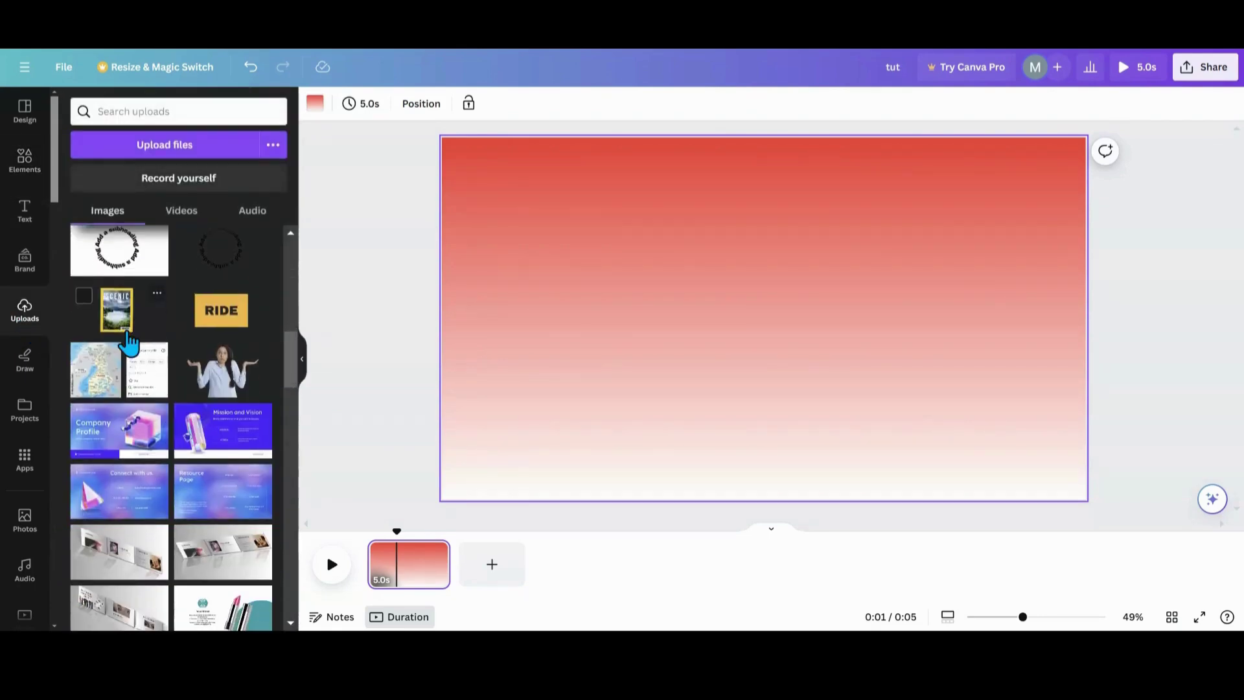
scroll(128, 341, down, 3)
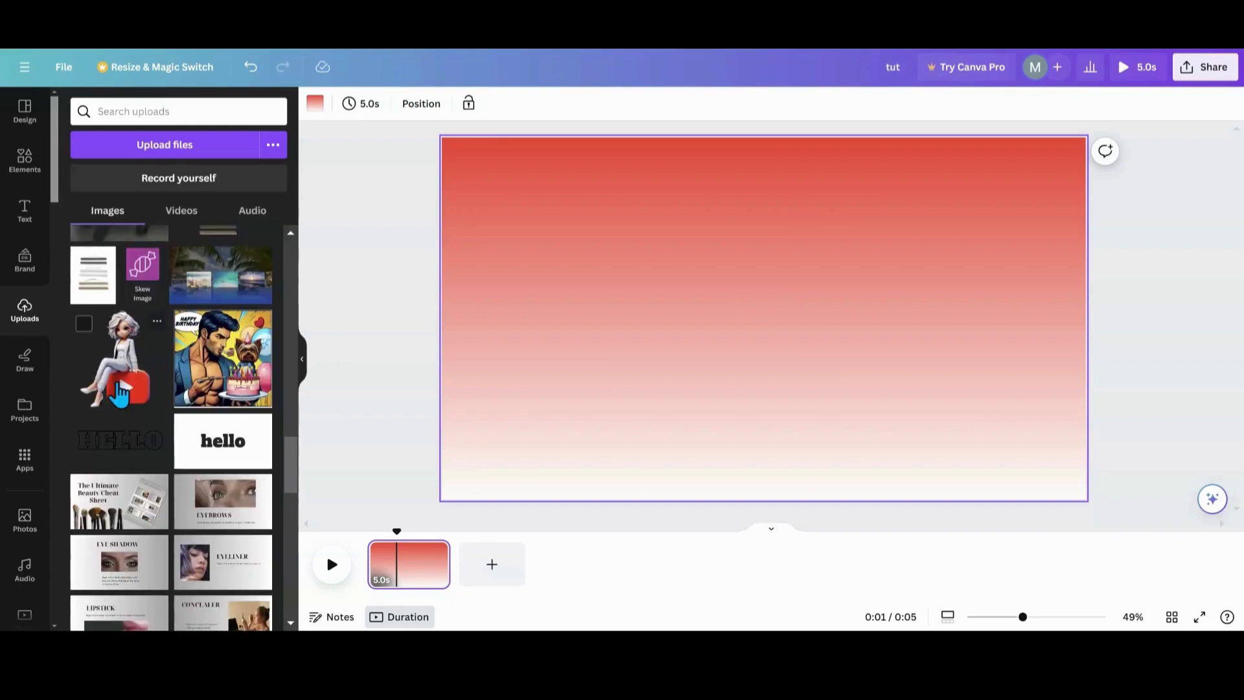
click(120, 360)
drag(725, 334, 505, 334)
drag(644, 217, 677, 184)
drag(443, 418, 425, 453)
drag(592, 373, 601, 389)
Apply a Drop shadow to the character image
click(334, 104)
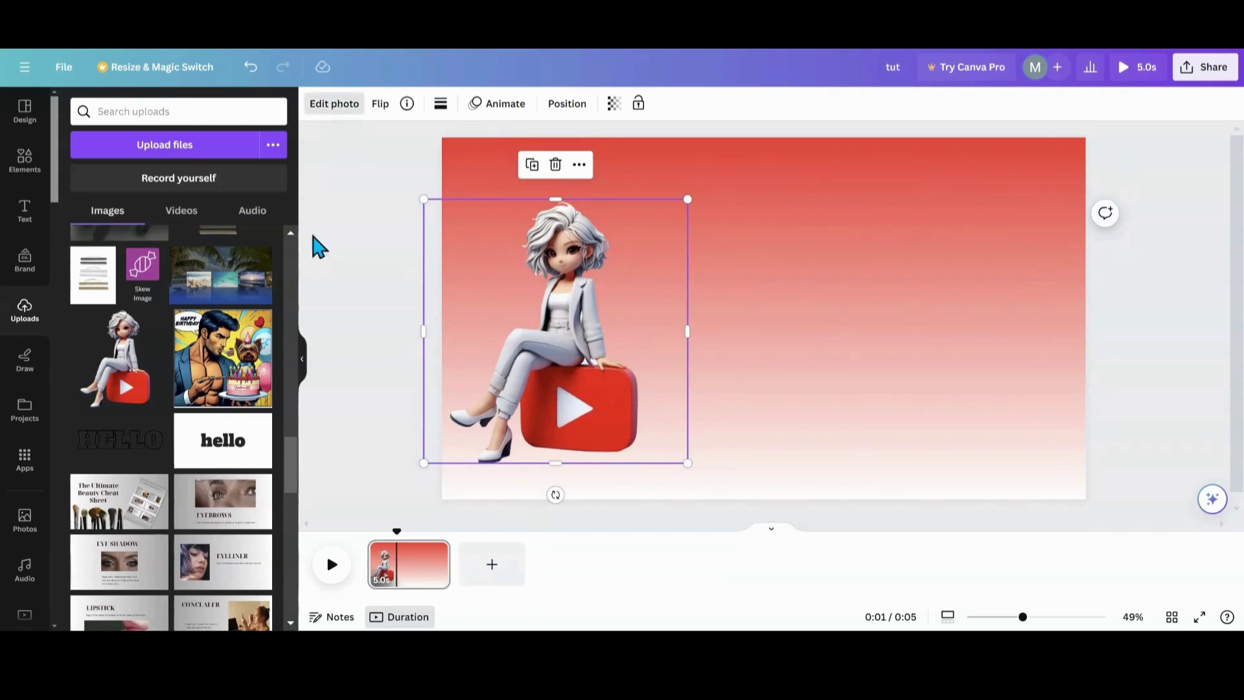
click(97, 537)
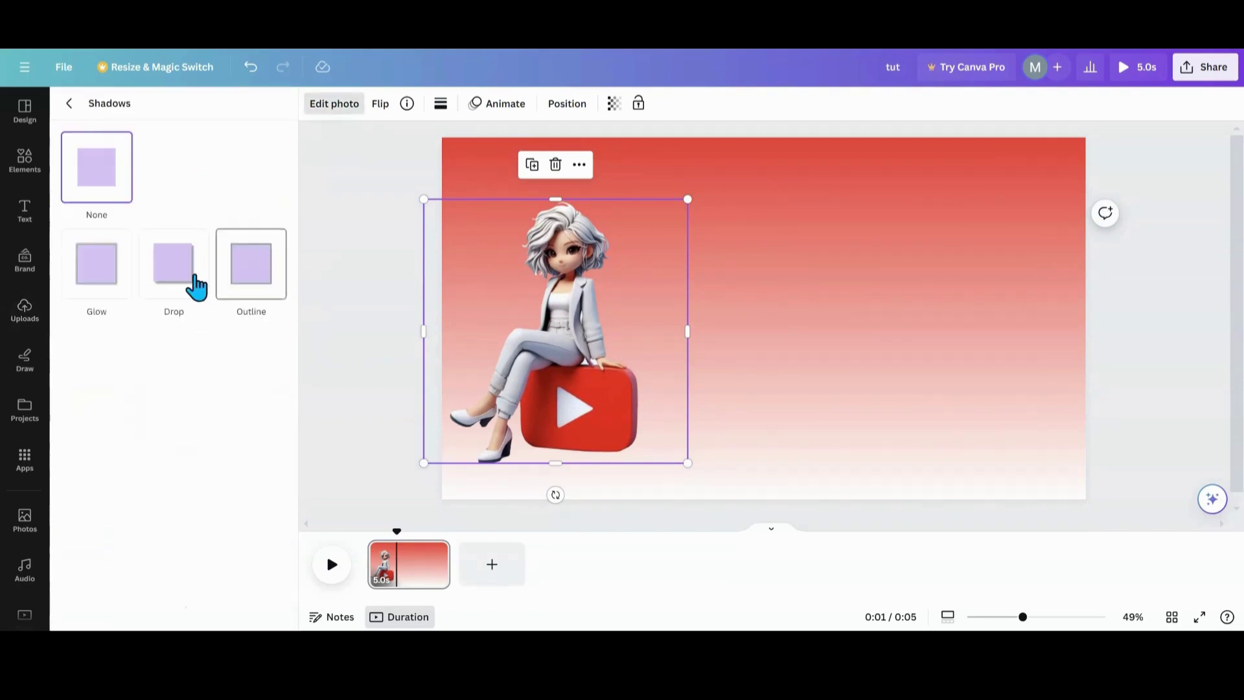
click(172, 264)
Crop the character image's right edge slightly, then enlarge and reposition it to fill most of the page height on the left
drag(683, 331, 651, 331)
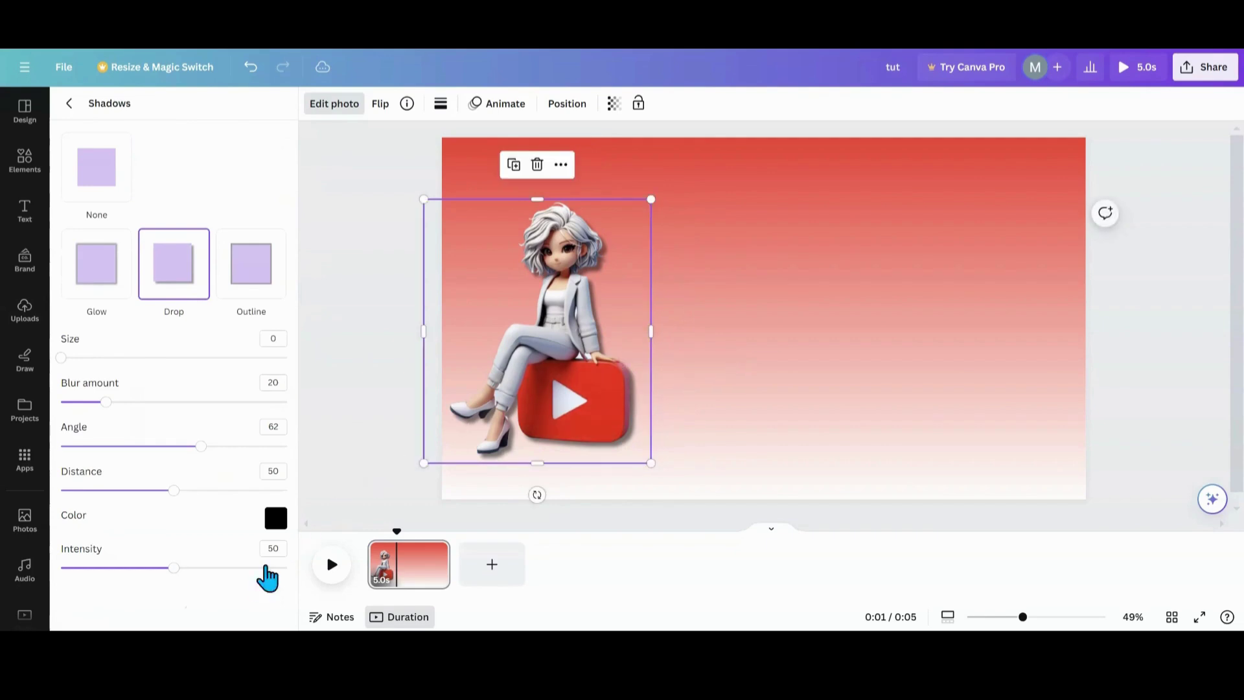
click(342, 471)
drag(651, 461, 664, 478)
drag(664, 196, 686, 174)
drag(569, 322, 564, 314)
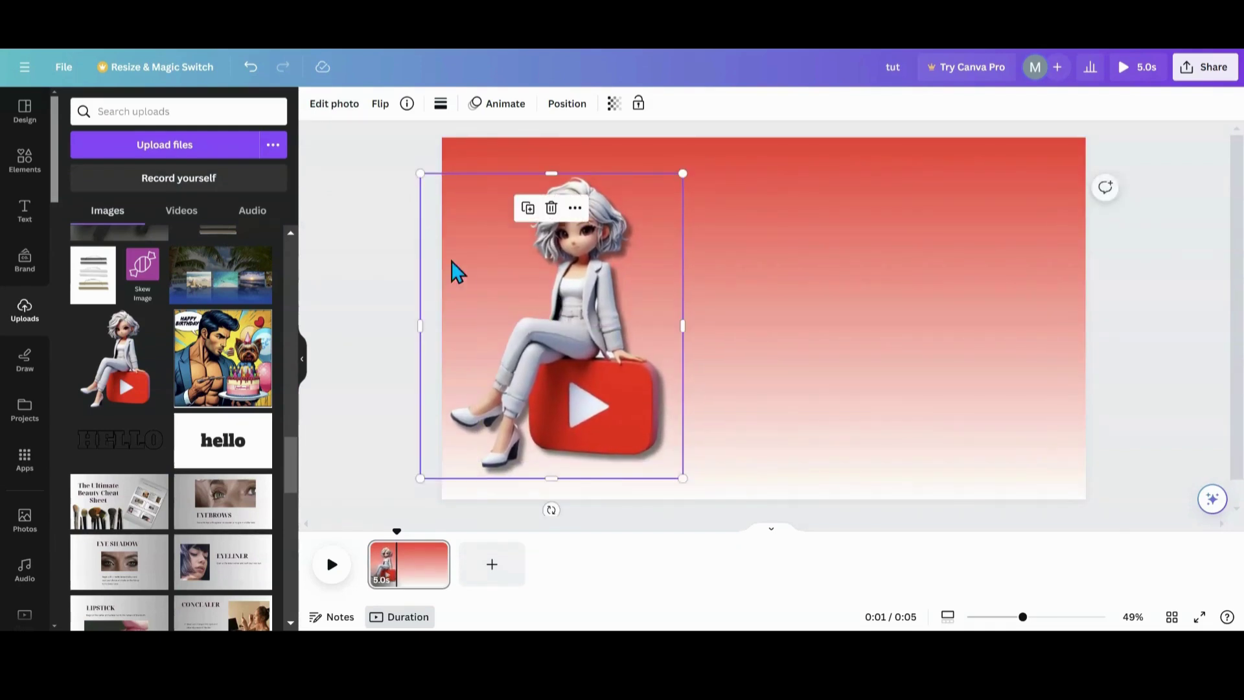
Add a circle shape, enlarge it to a bit over half the page height and place it over the character's right side
click(25, 160)
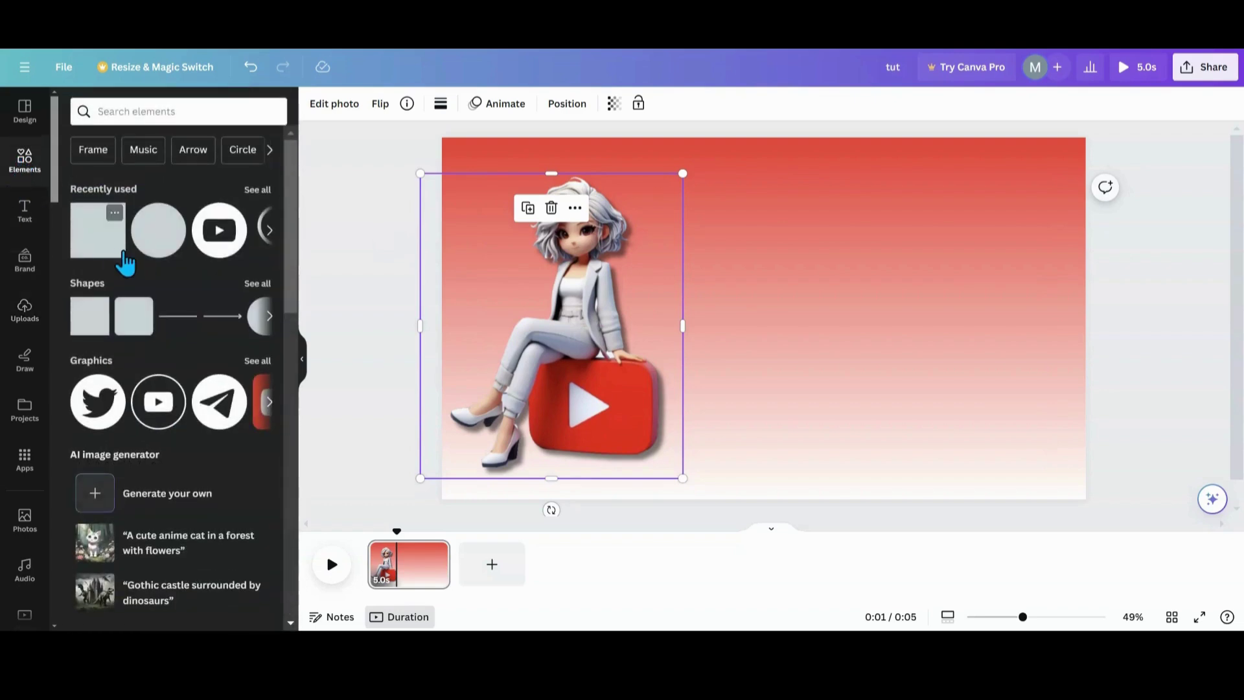
click(150, 256)
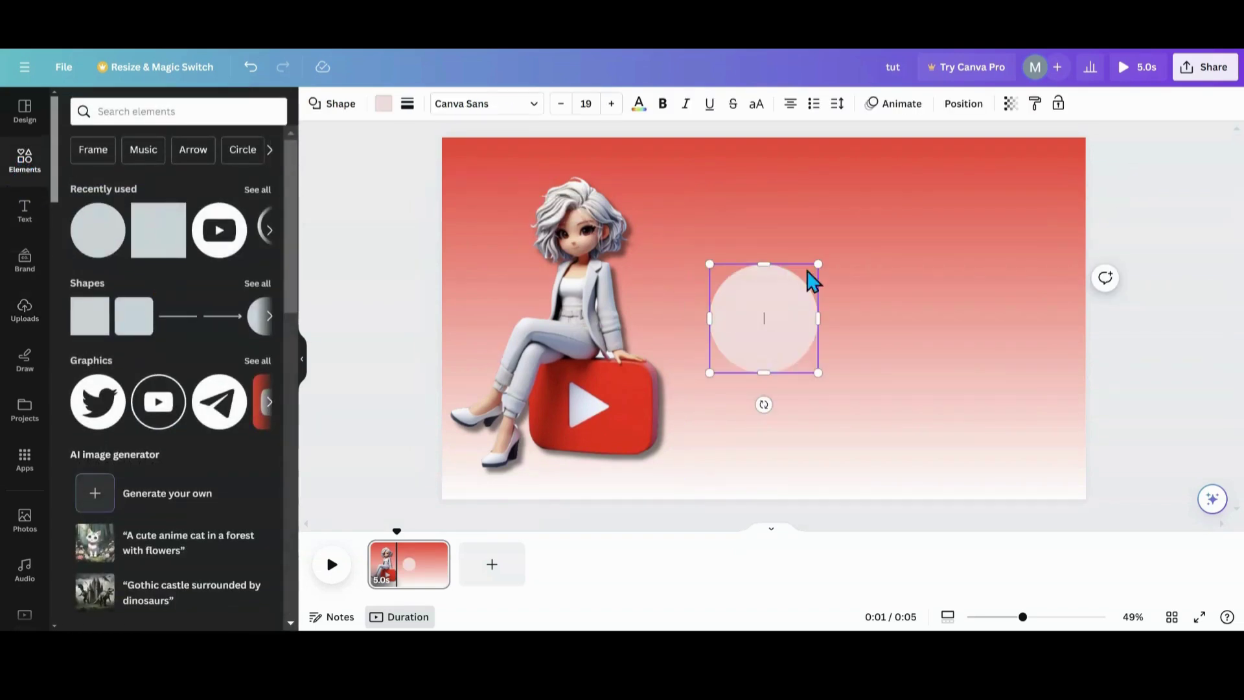
click(871, 280)
drag(784, 321, 625, 292)
drag(666, 348, 756, 430)
drag(694, 388, 672, 371)
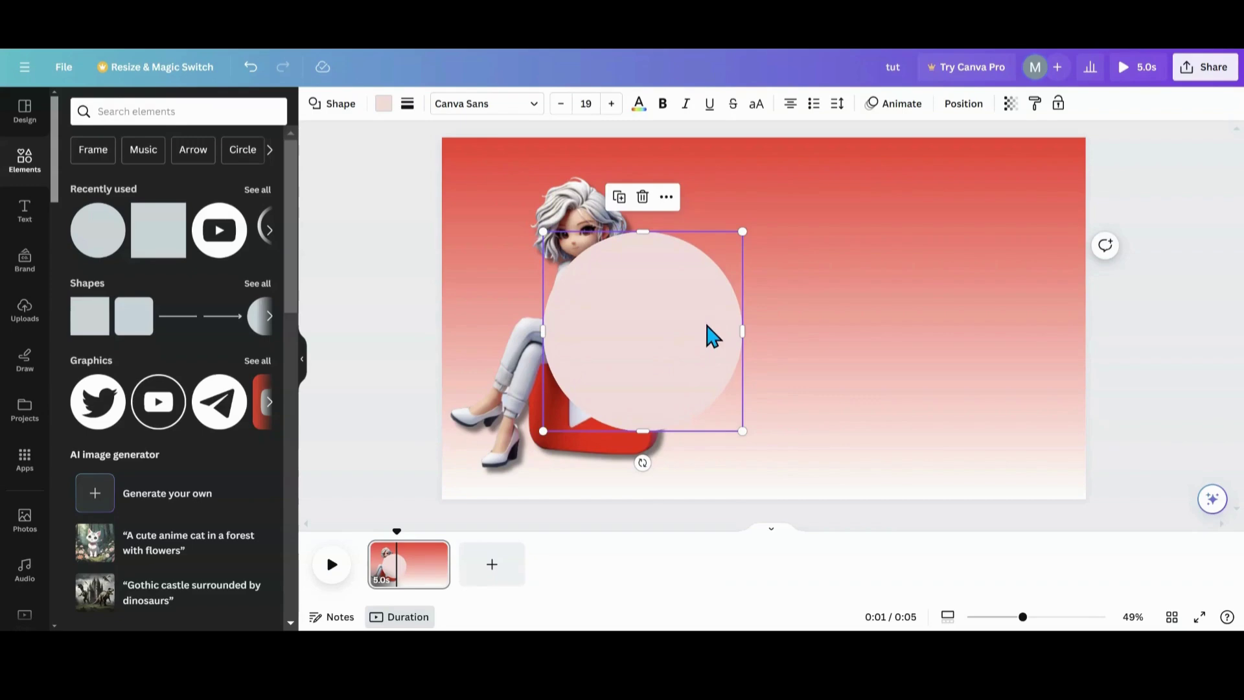
drag(746, 231, 755, 221)
drag(711, 289, 677, 310)
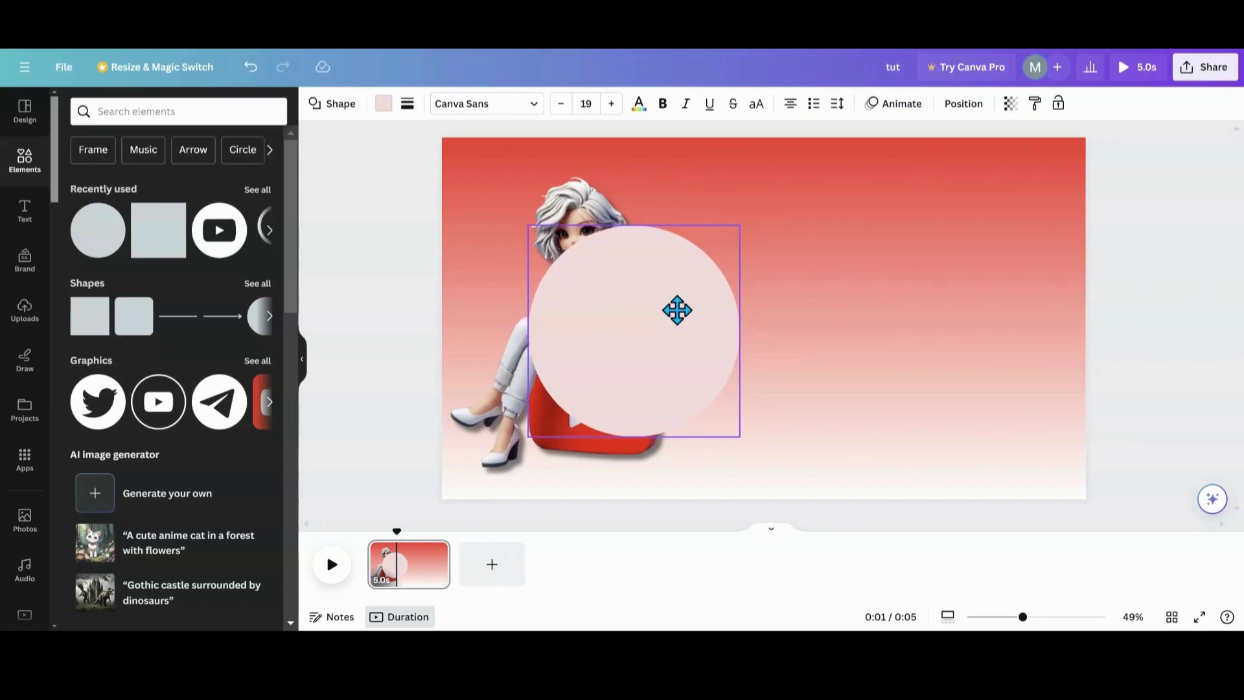
drag(677, 311, 677, 311)
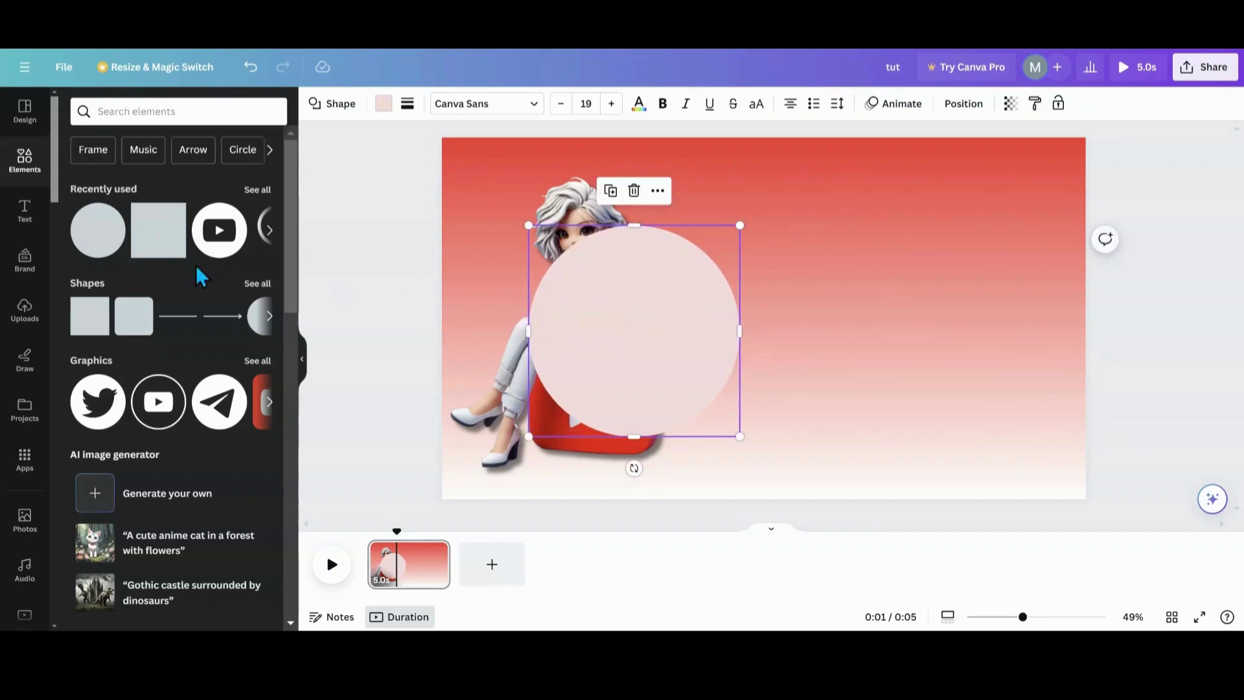
Add a square shape, color it black, shrink it to a small rectangle and place it on the circle's top edge
click(141, 249)
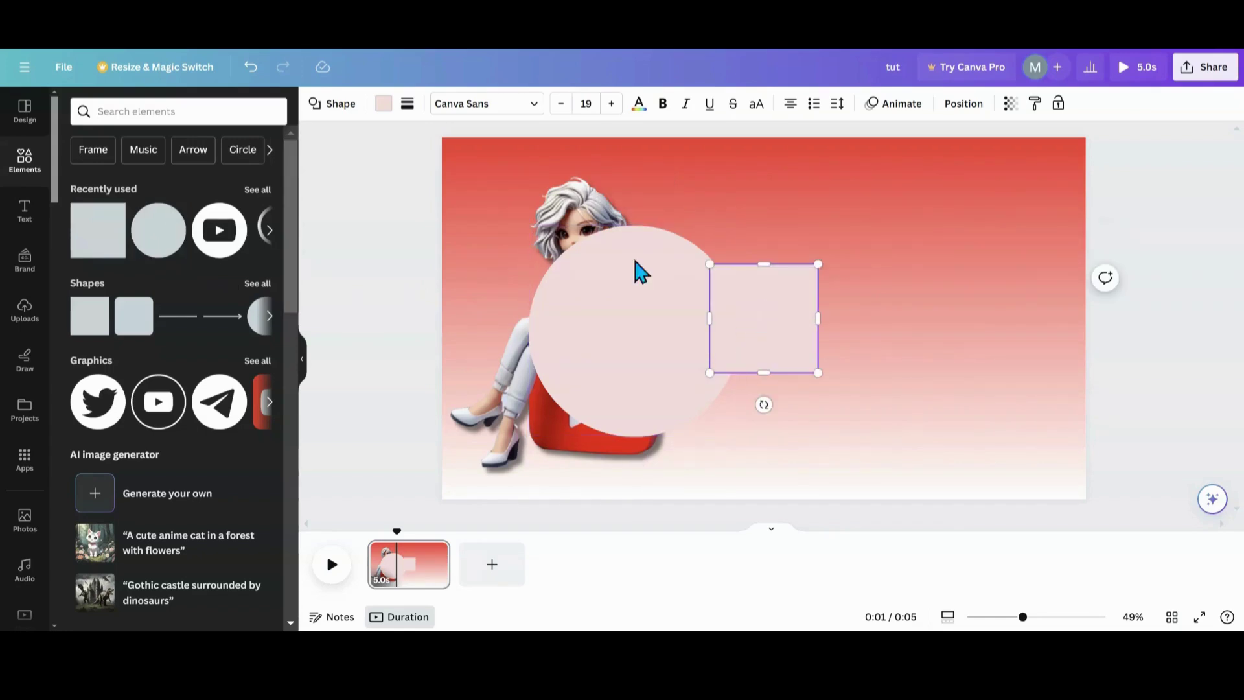
click(384, 104)
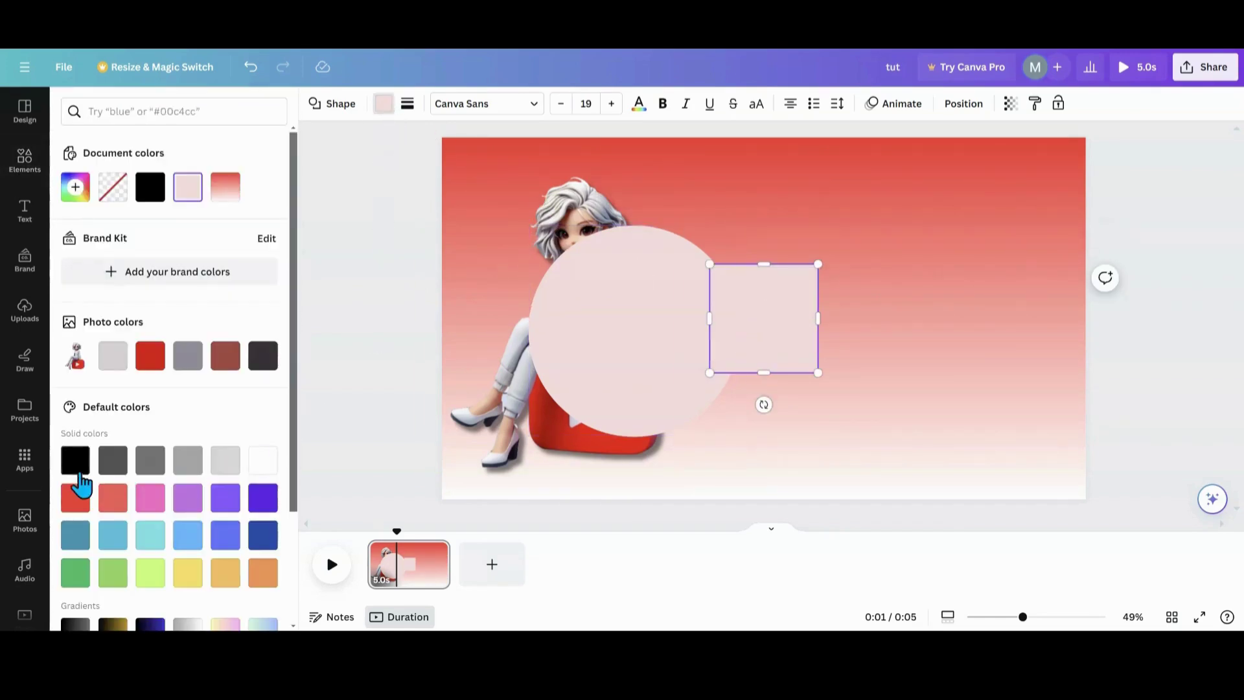
click(76, 466)
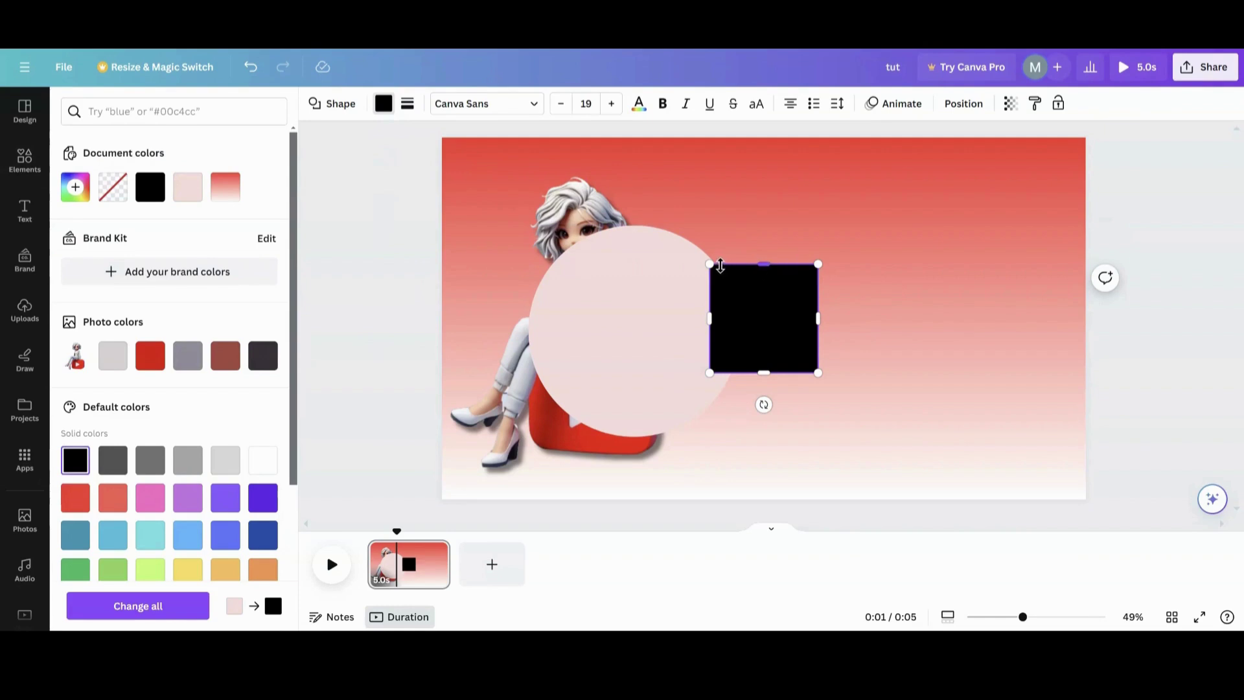
drag(711, 264, 780, 318)
drag(803, 363, 672, 272)
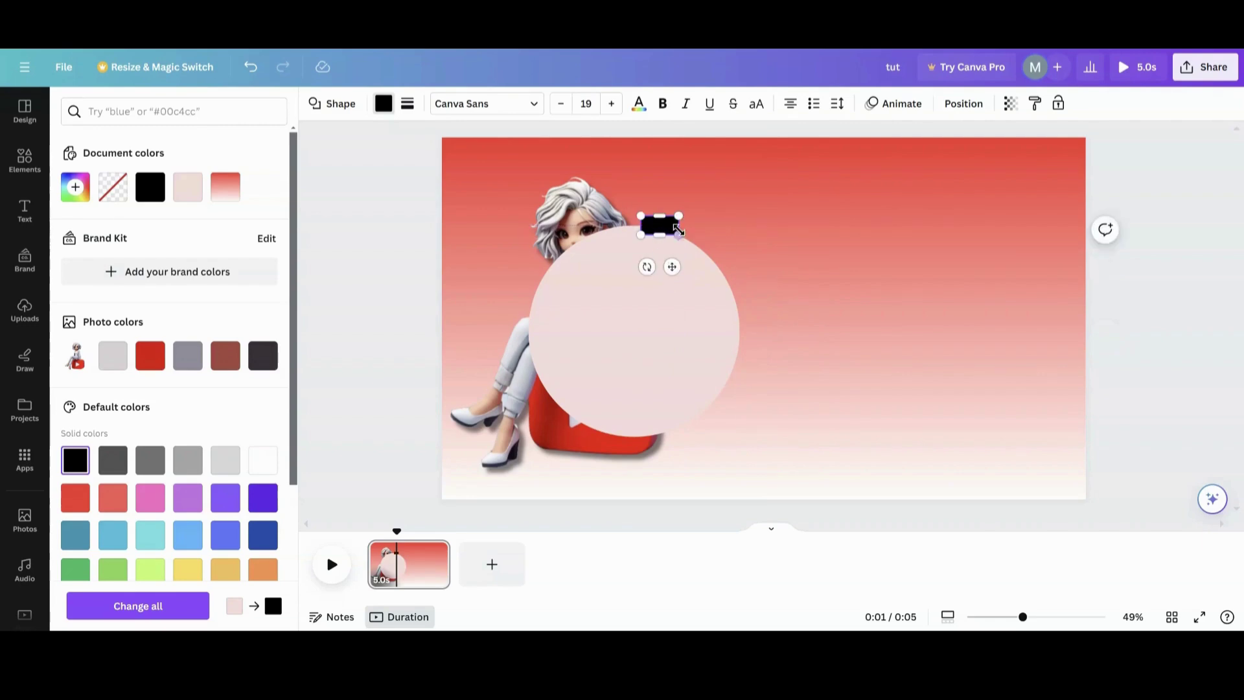
drag(680, 227, 666, 227)
click(714, 193)
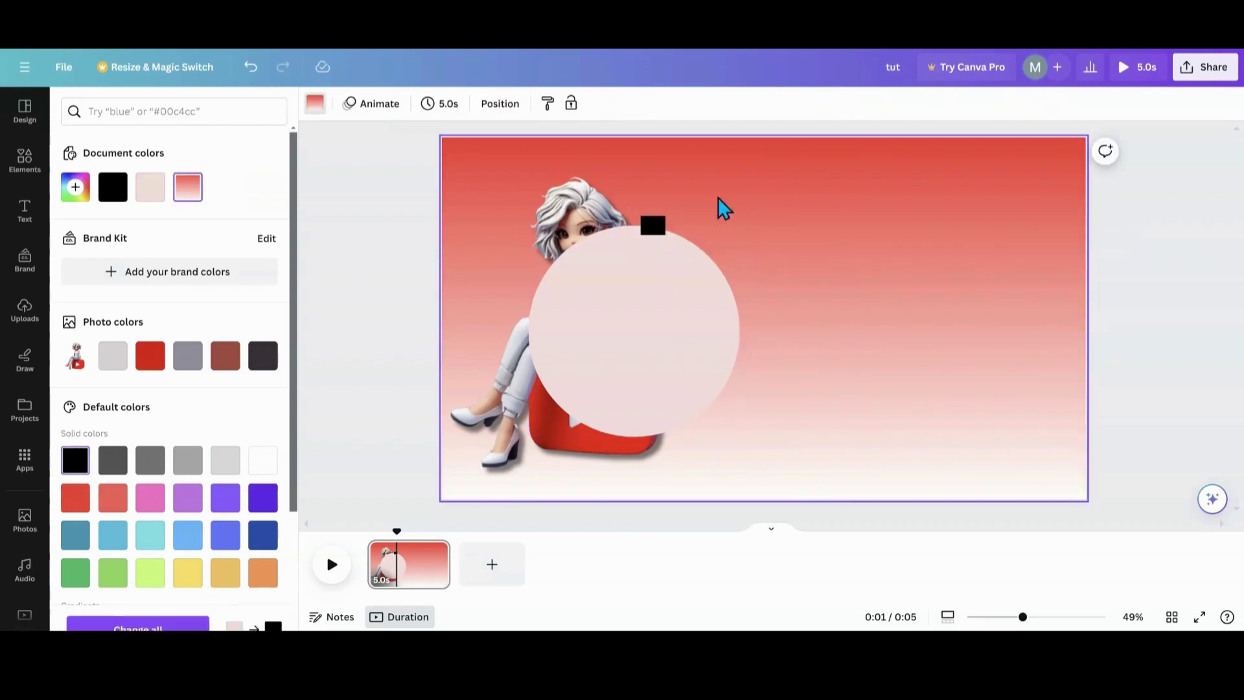
Duplicate the small black rectangle twice, placing one copy on the circle's right edge and the other on its bottom edge
click(658, 230)
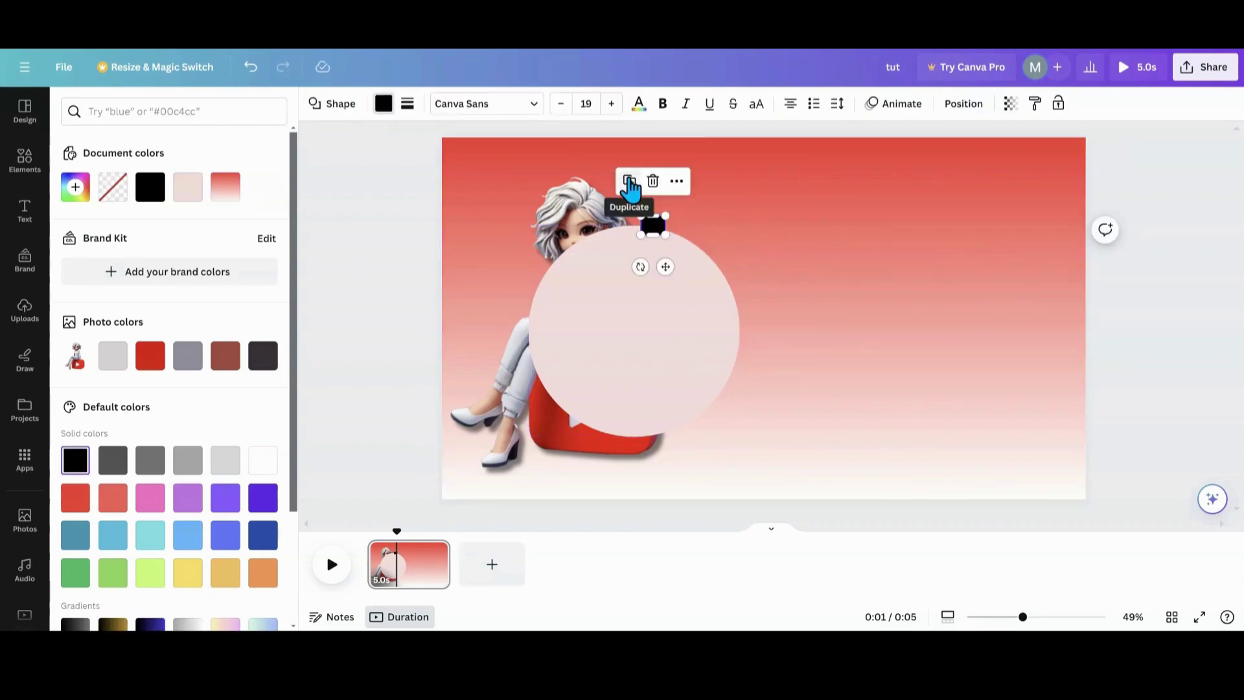
click(630, 188)
drag(669, 268, 750, 364)
click(708, 279)
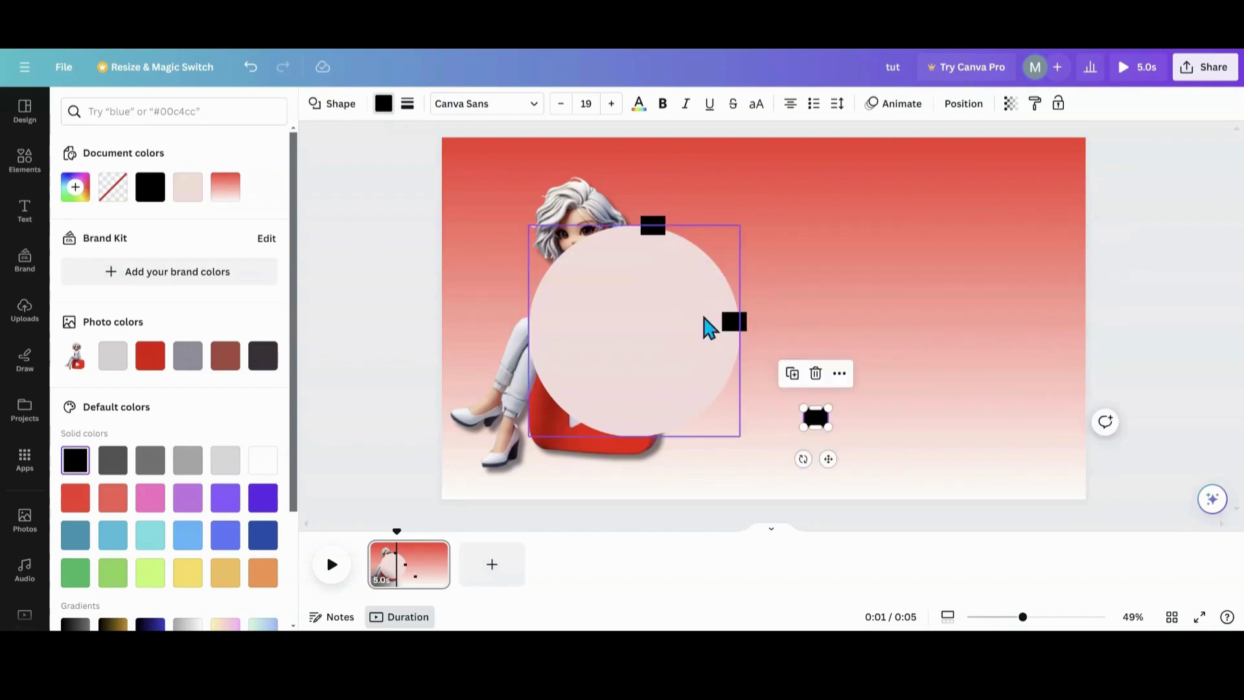
drag(825, 459, 669, 475)
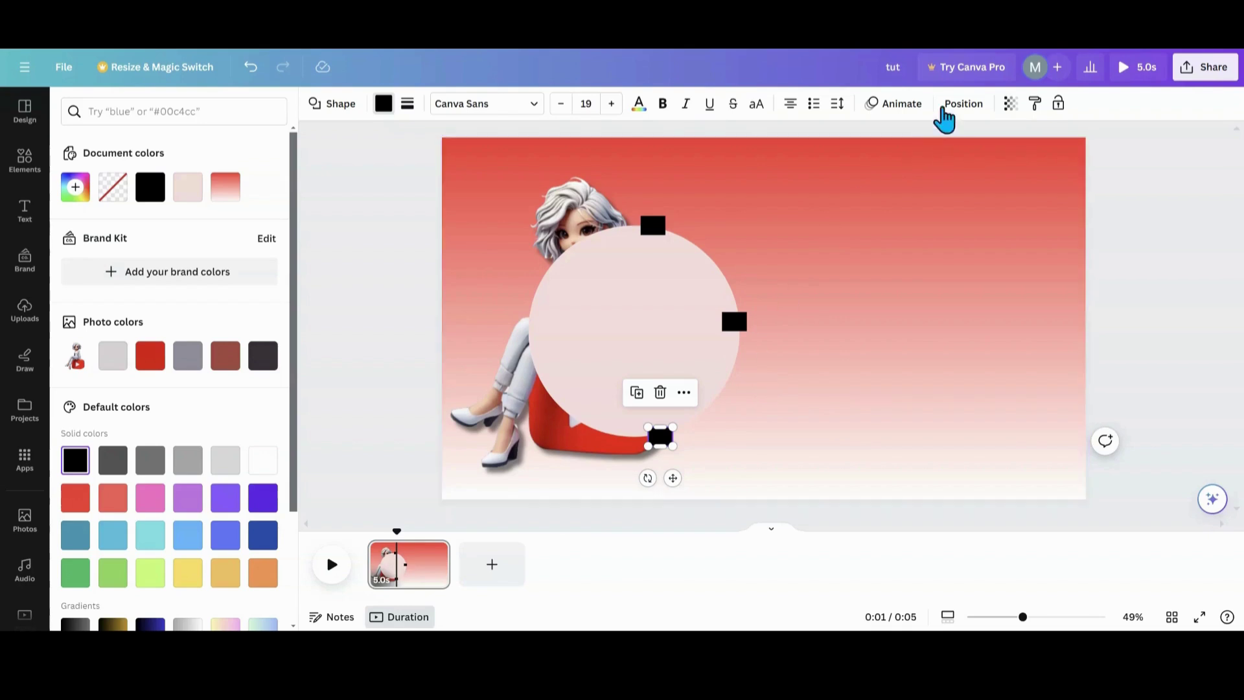
Group the circle with its three black rectangles and move the group's layer behind the character image
click(955, 109)
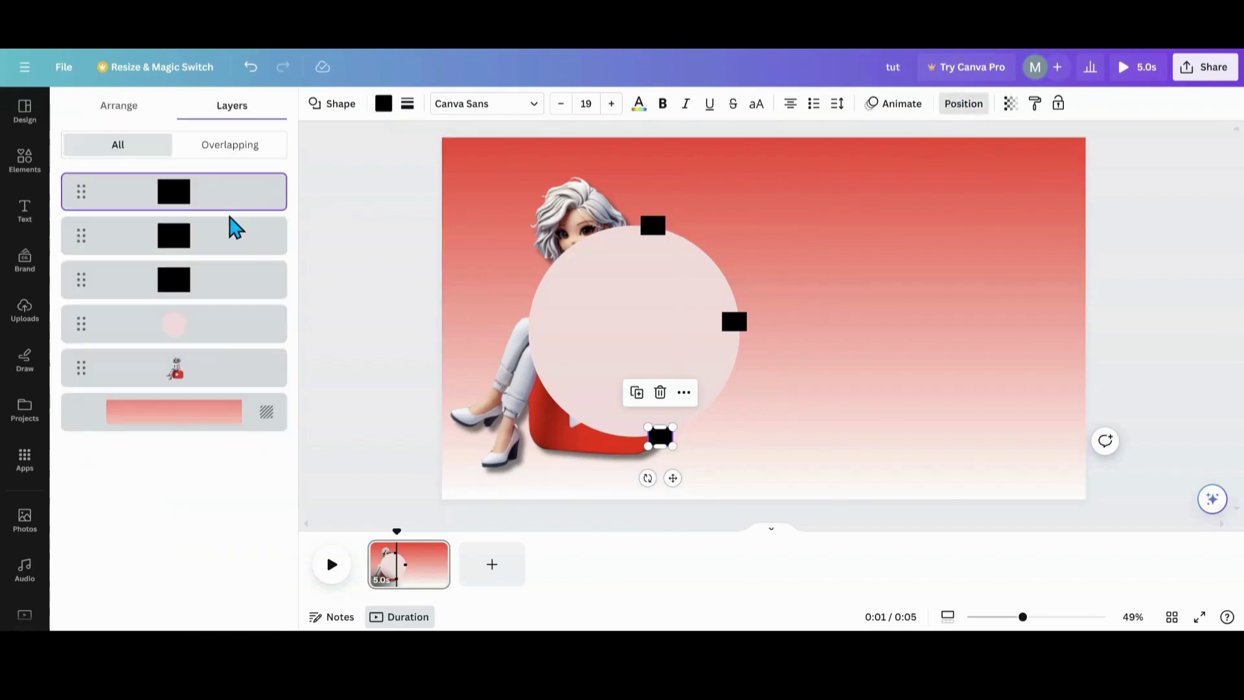
shift+click(216, 329)
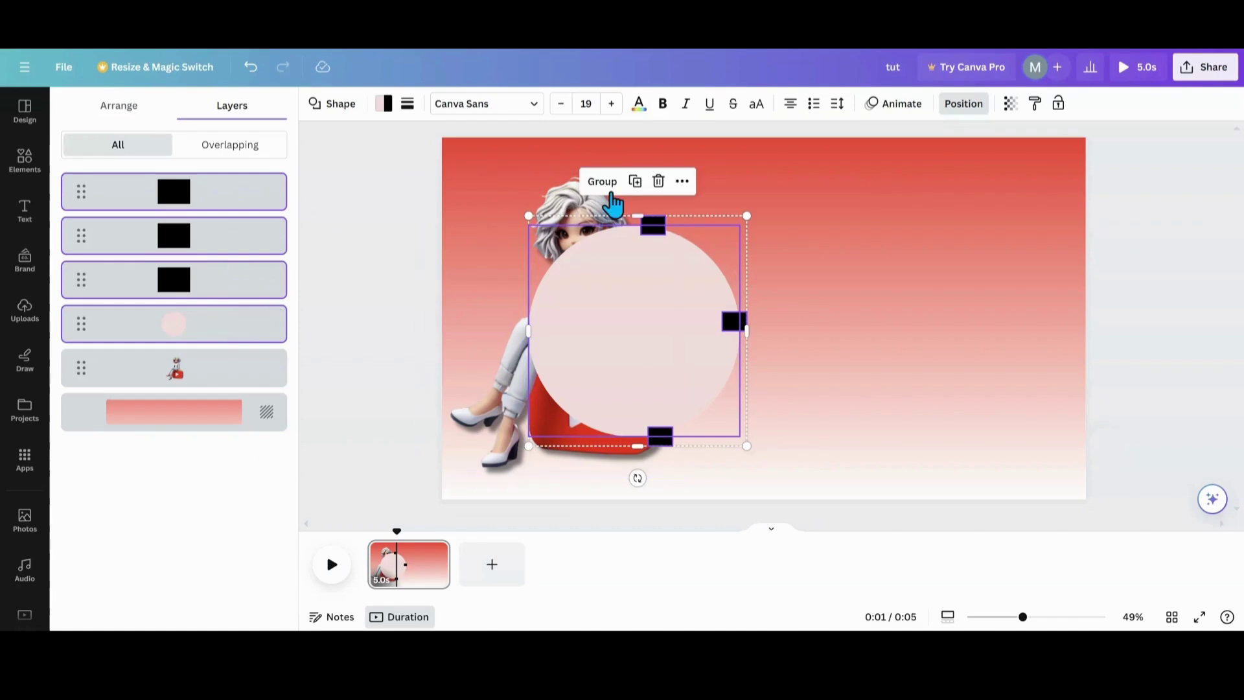
click(612, 193)
drag(194, 208, 192, 262)
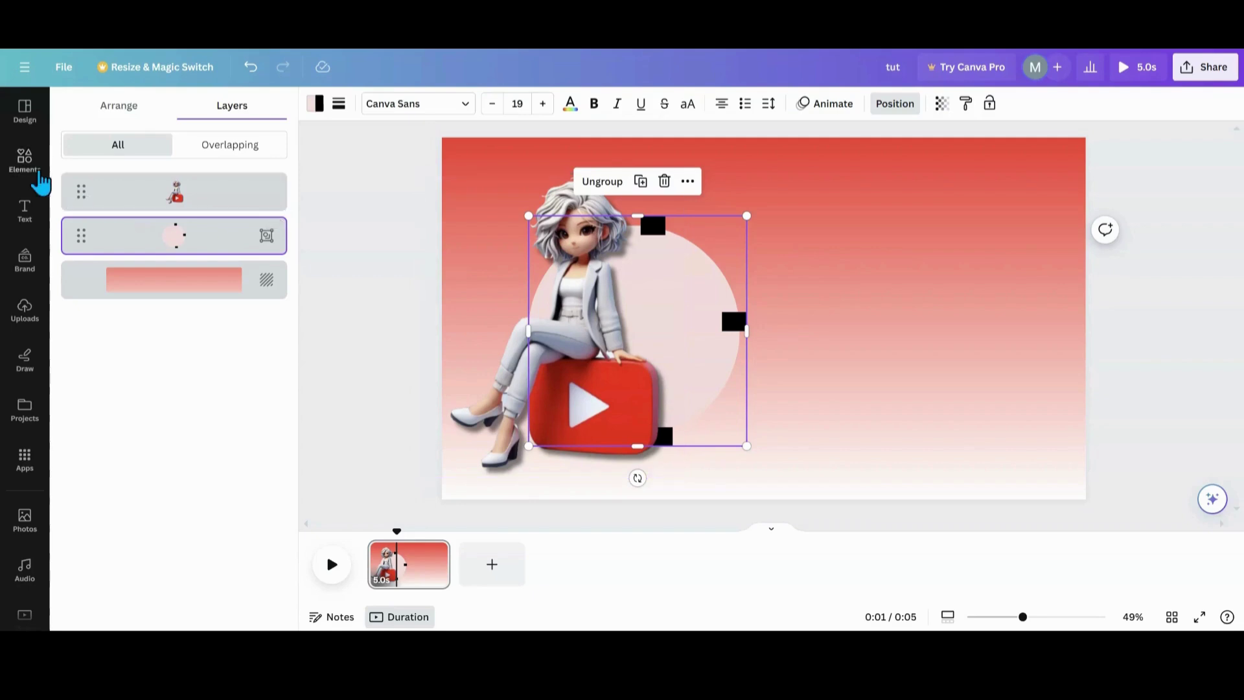
Add the YouTube, Wi-Fi, microphone, magnifying glass and envelope icons from the recently used elements to the page
click(35, 170)
click(256, 191)
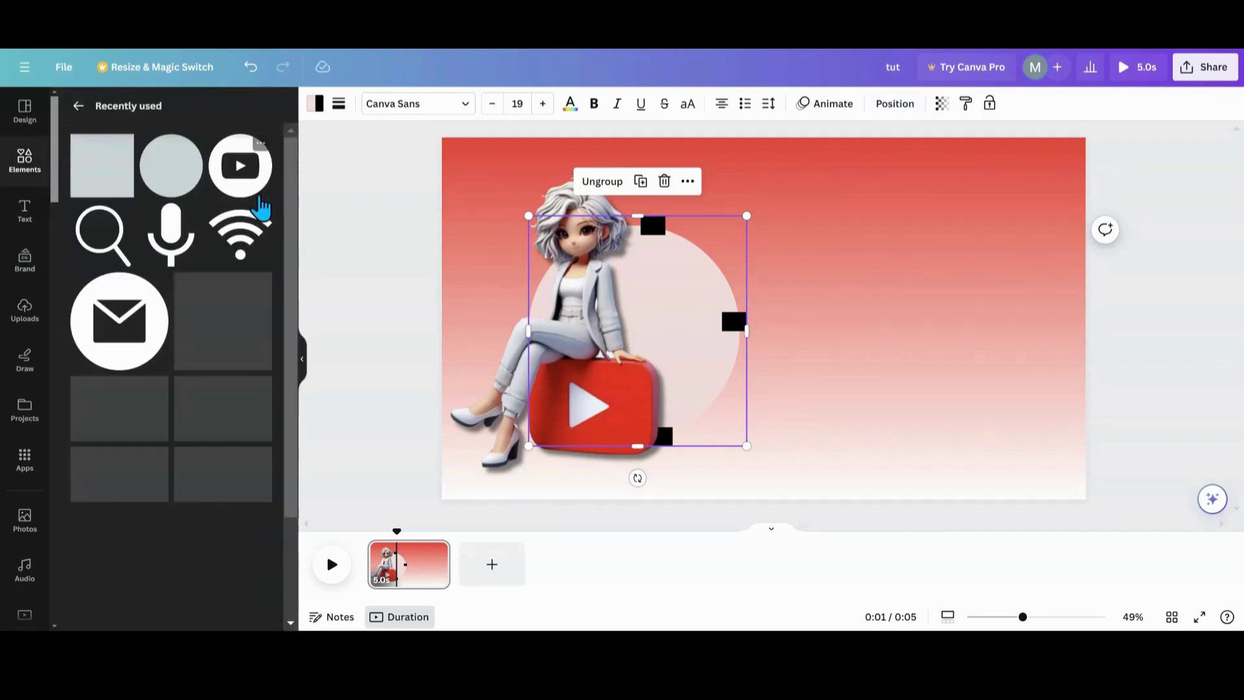
click(231, 184)
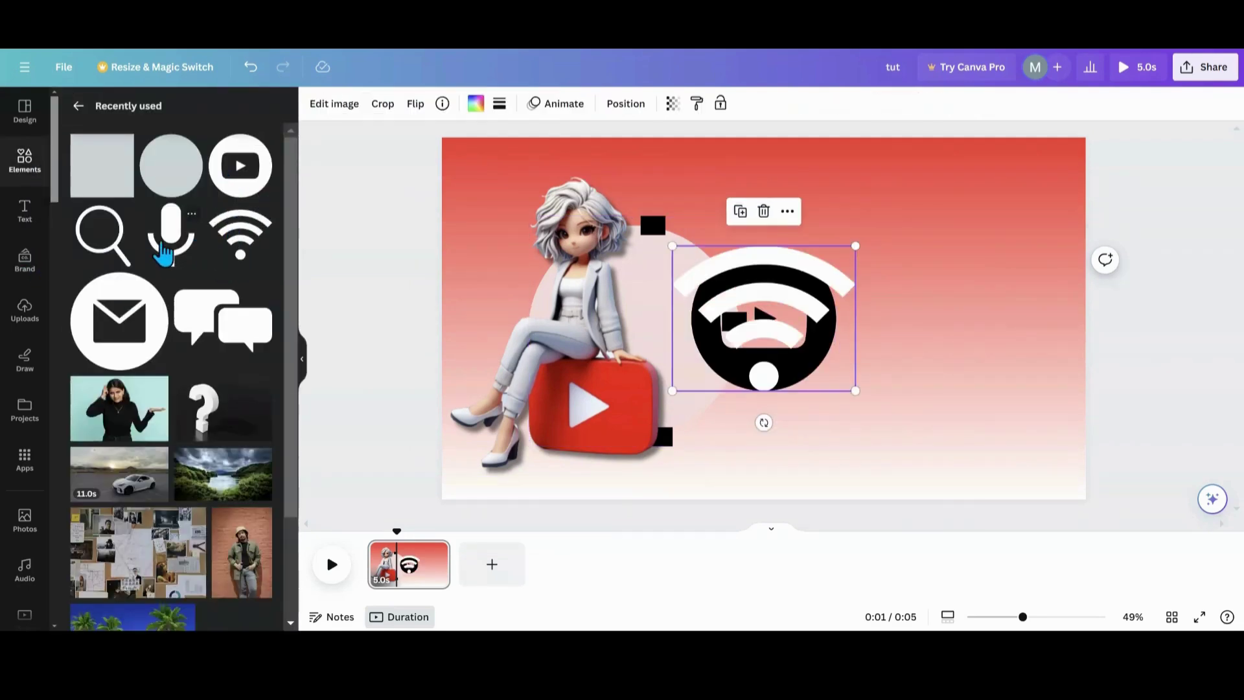
click(101, 230)
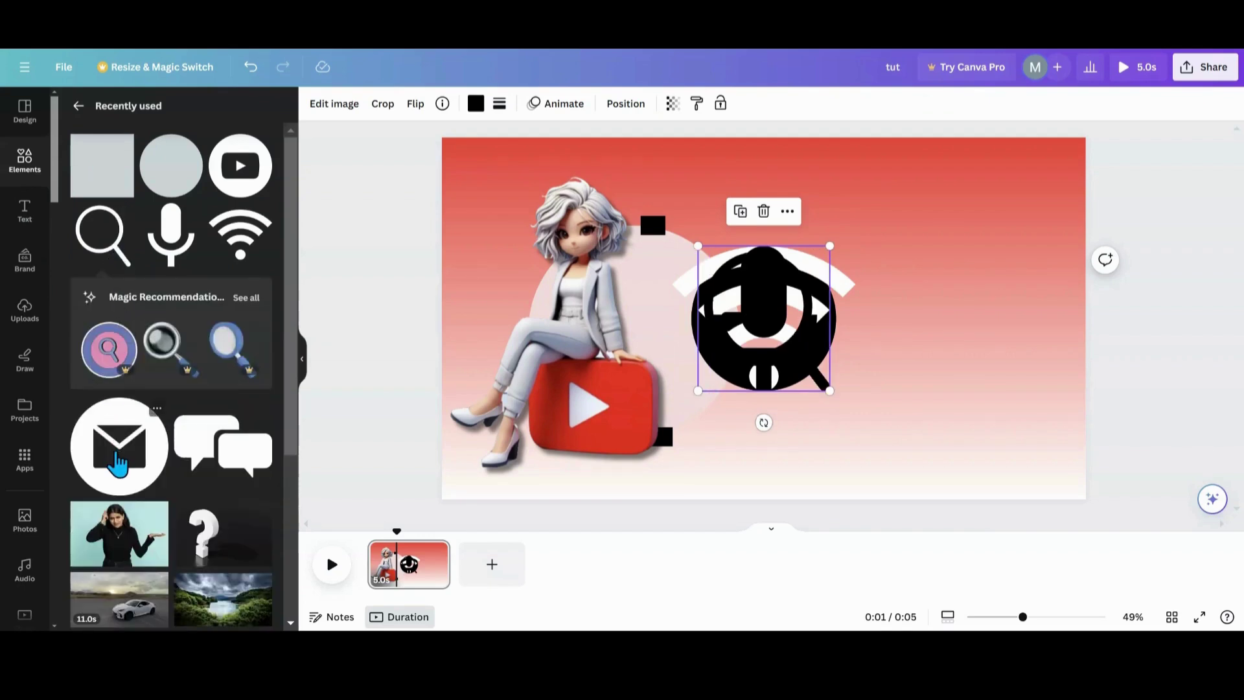
click(118, 445)
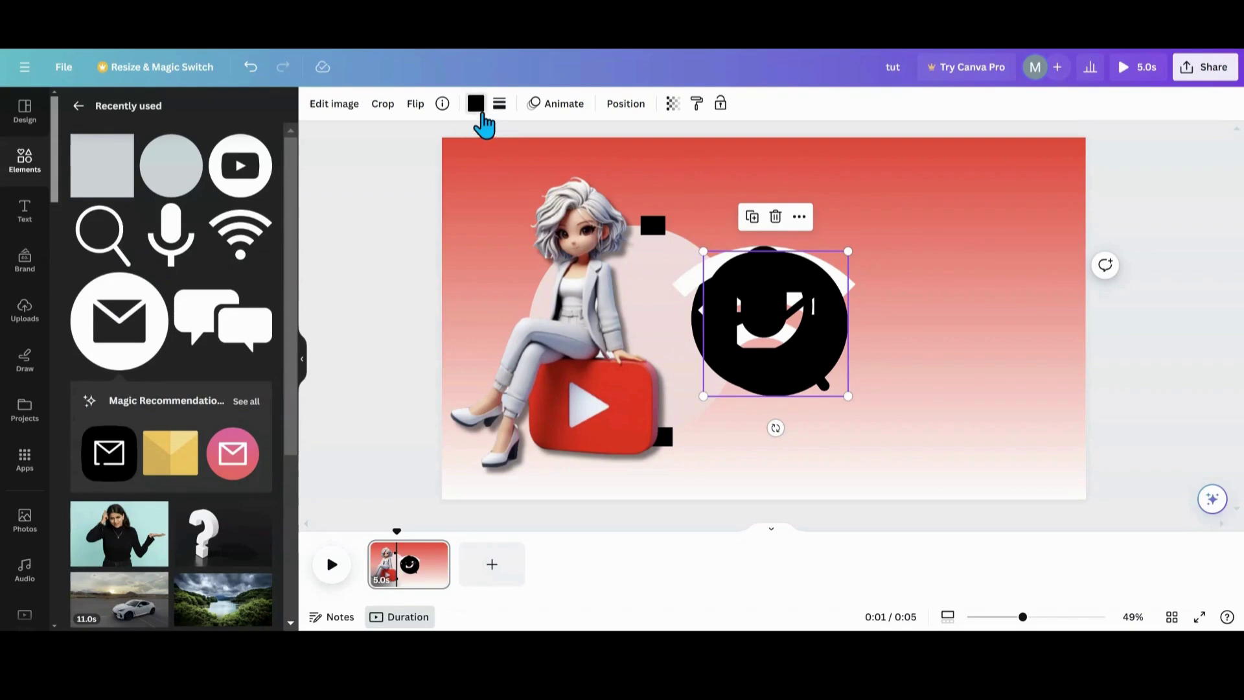
Recolor the envelope, magnifying glass and microphone icons white and move them together into a pile away from the circle
click(476, 105)
click(254, 475)
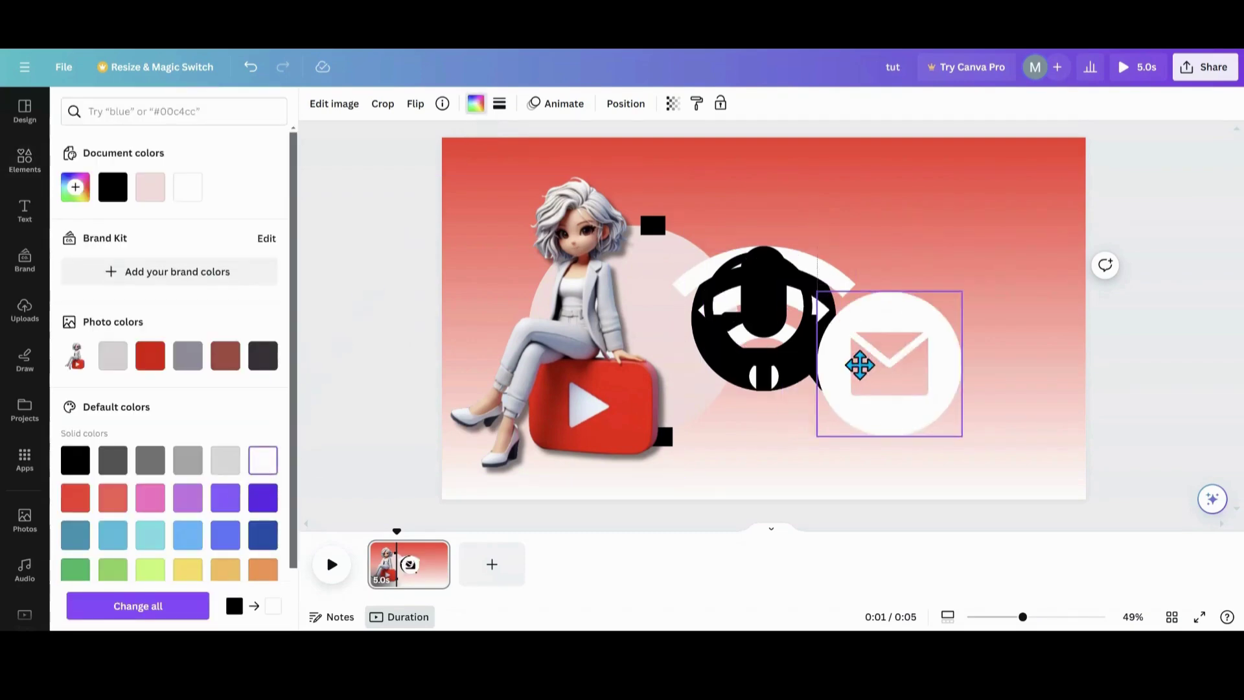
click(262, 460)
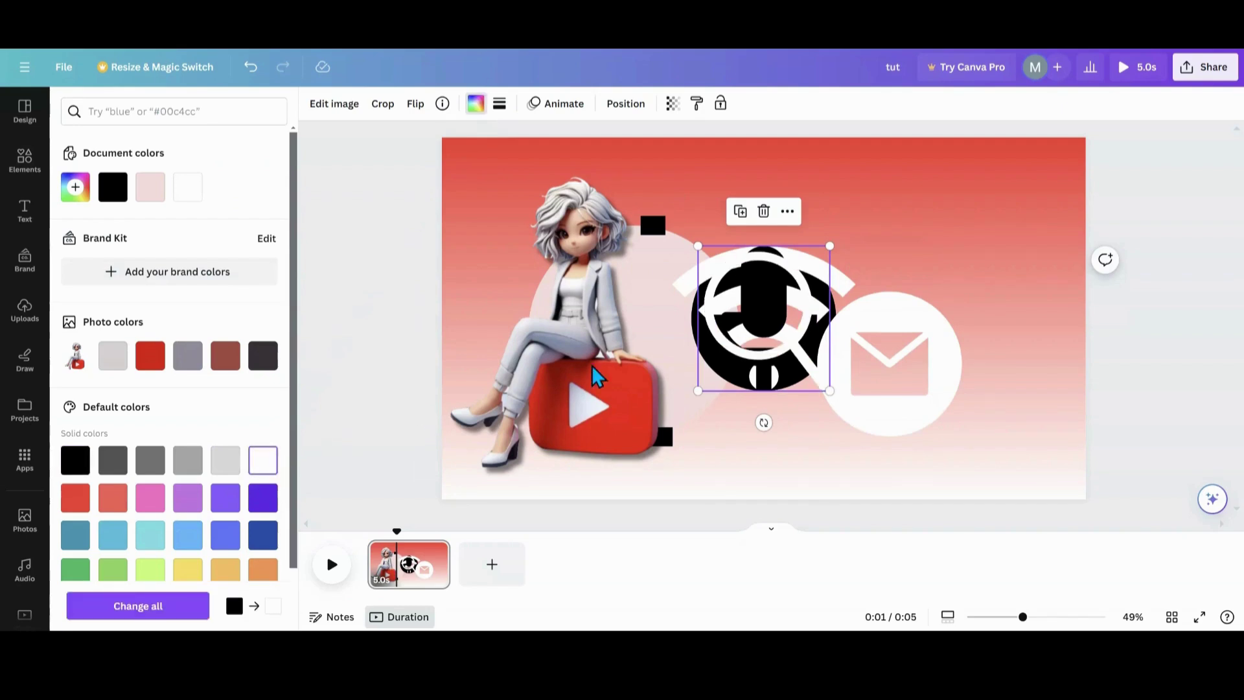
click(852, 367)
click(804, 363)
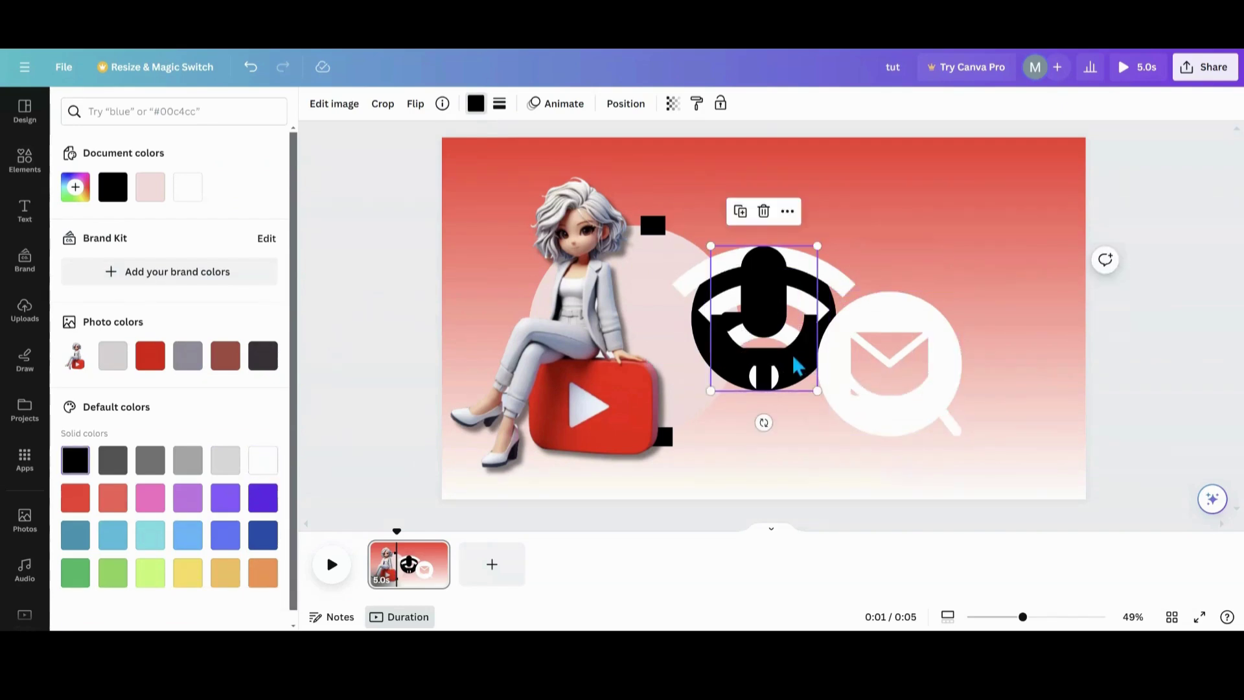
click(267, 465)
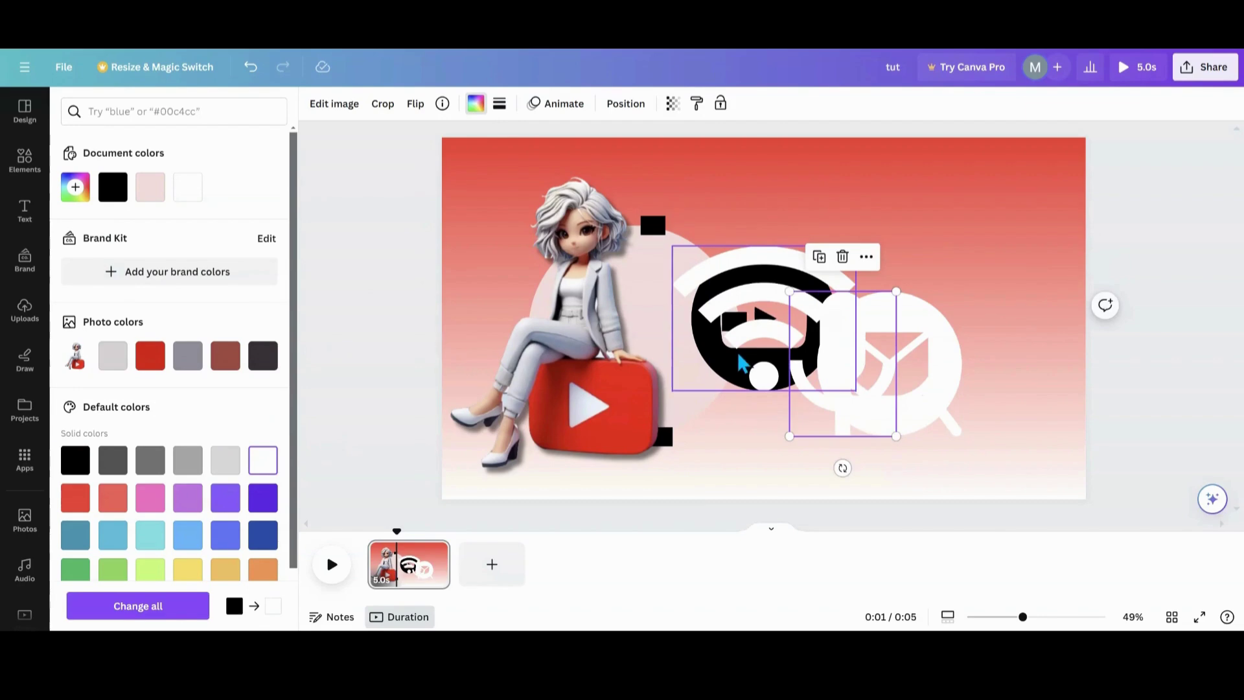
Recolor the Wi-Fi and YouTube icons white and move both onto the pile of white icons
click(697, 389)
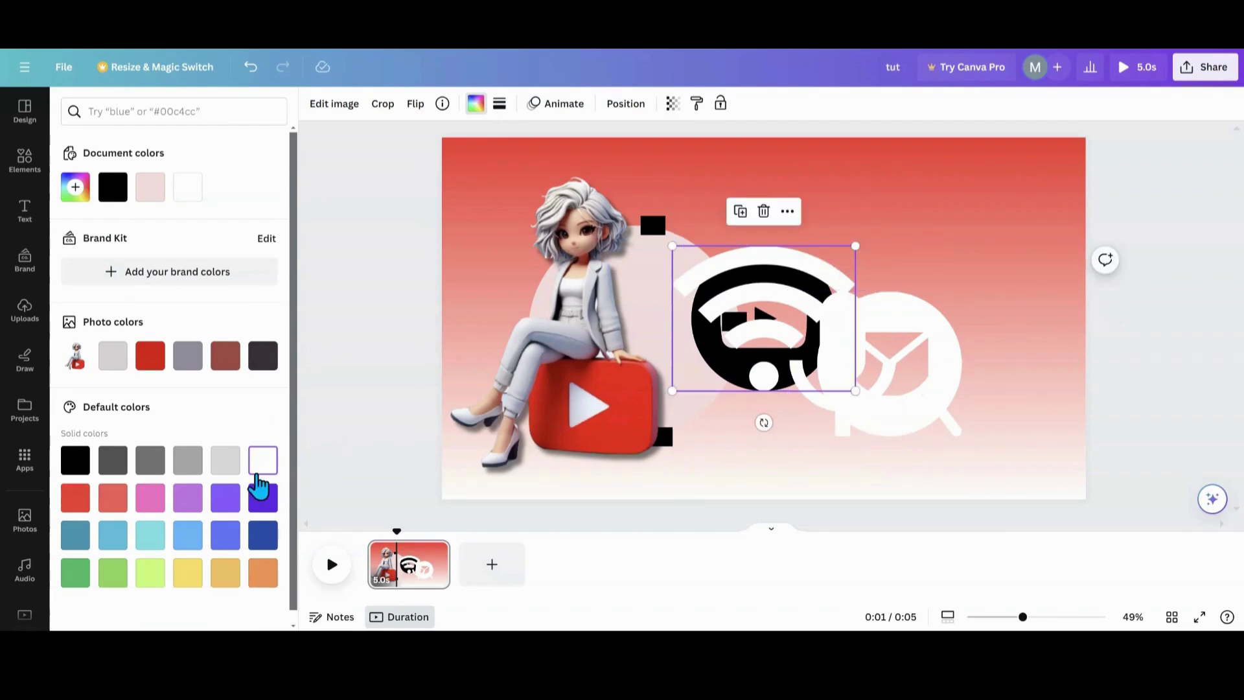
click(822, 344)
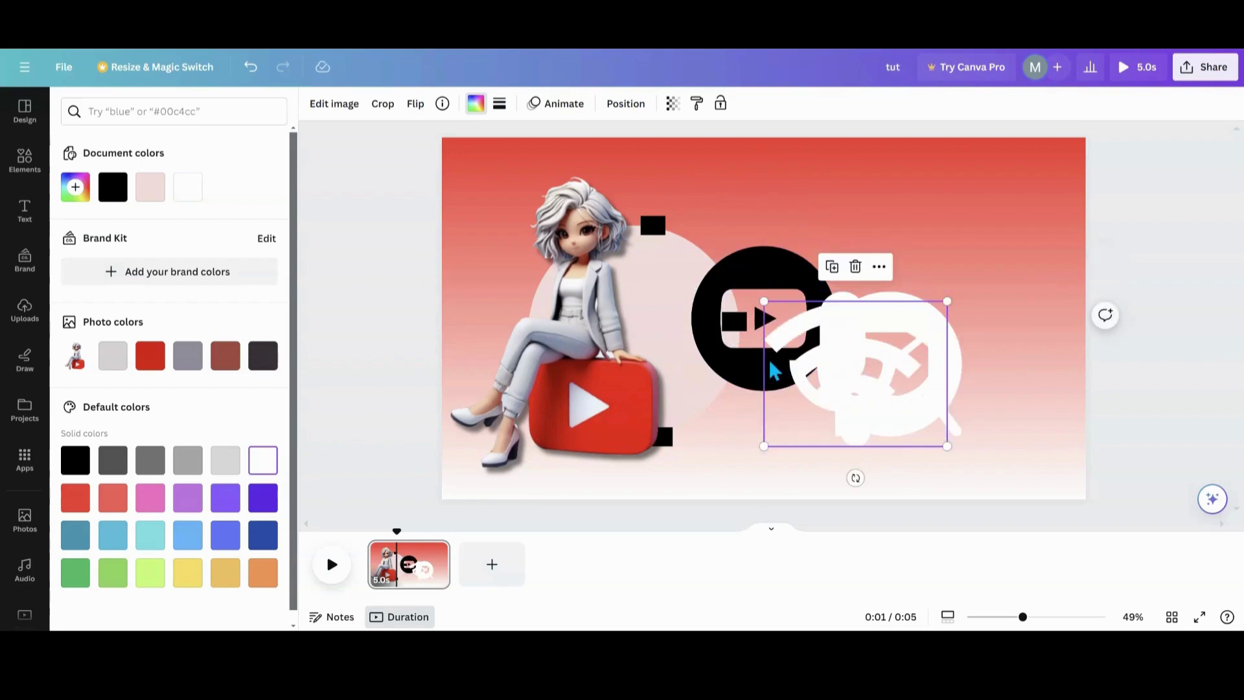
click(750, 369)
click(263, 460)
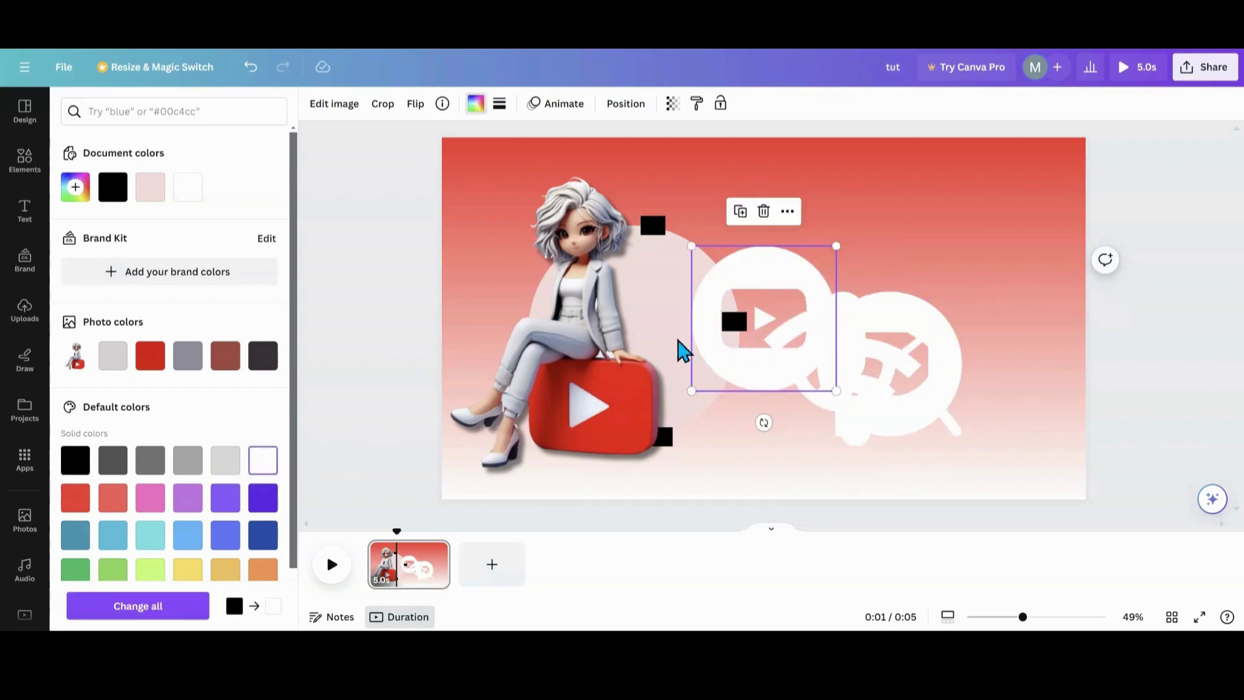
drag(728, 319, 826, 348)
Select the five white icons together and align them to their common horizontal center
drag(809, 265, 833, 328)
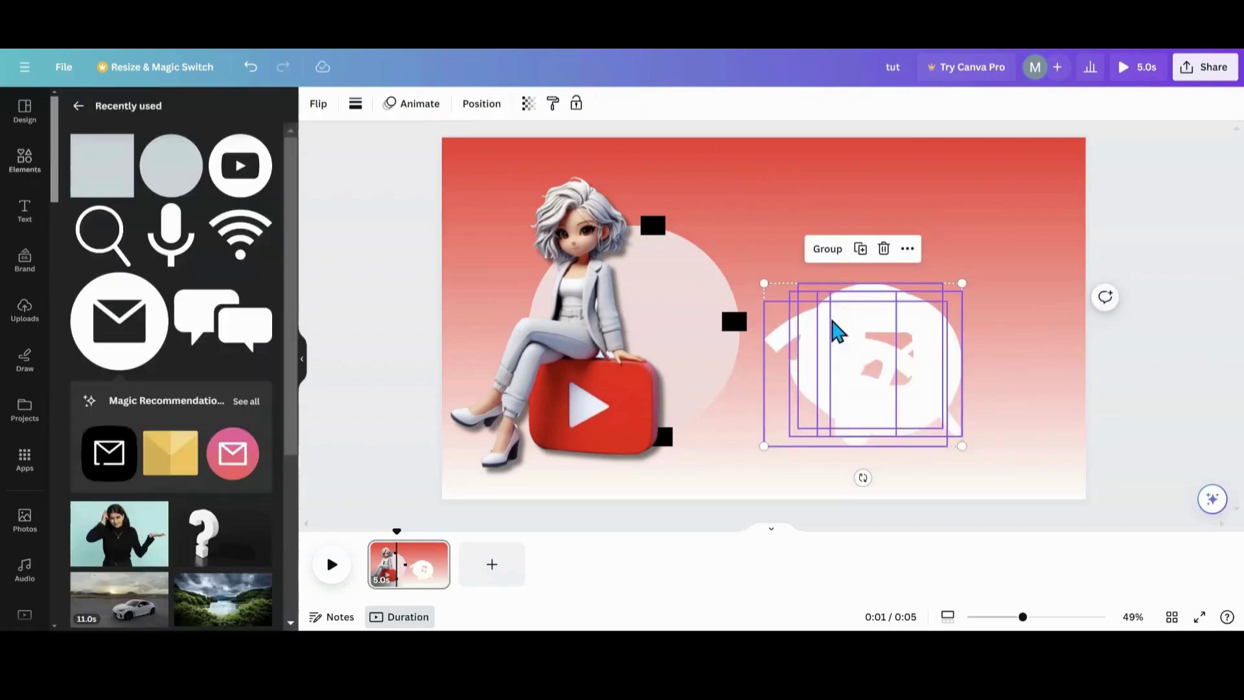
click(491, 112)
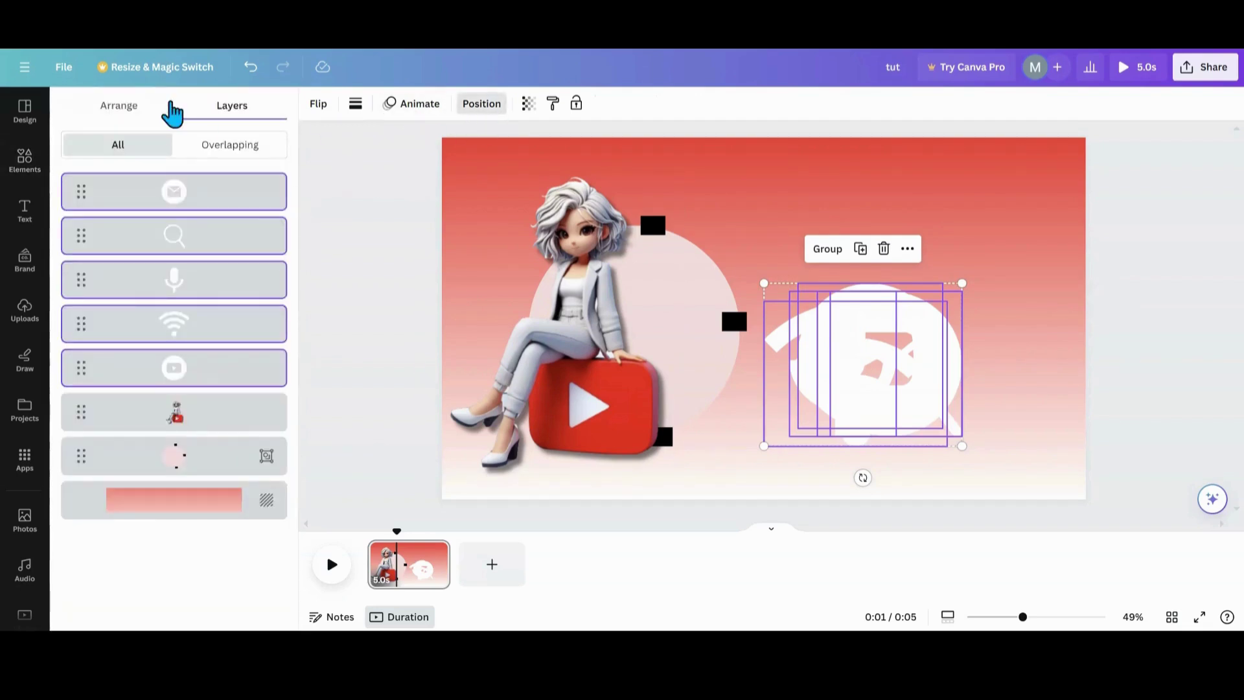
click(119, 113)
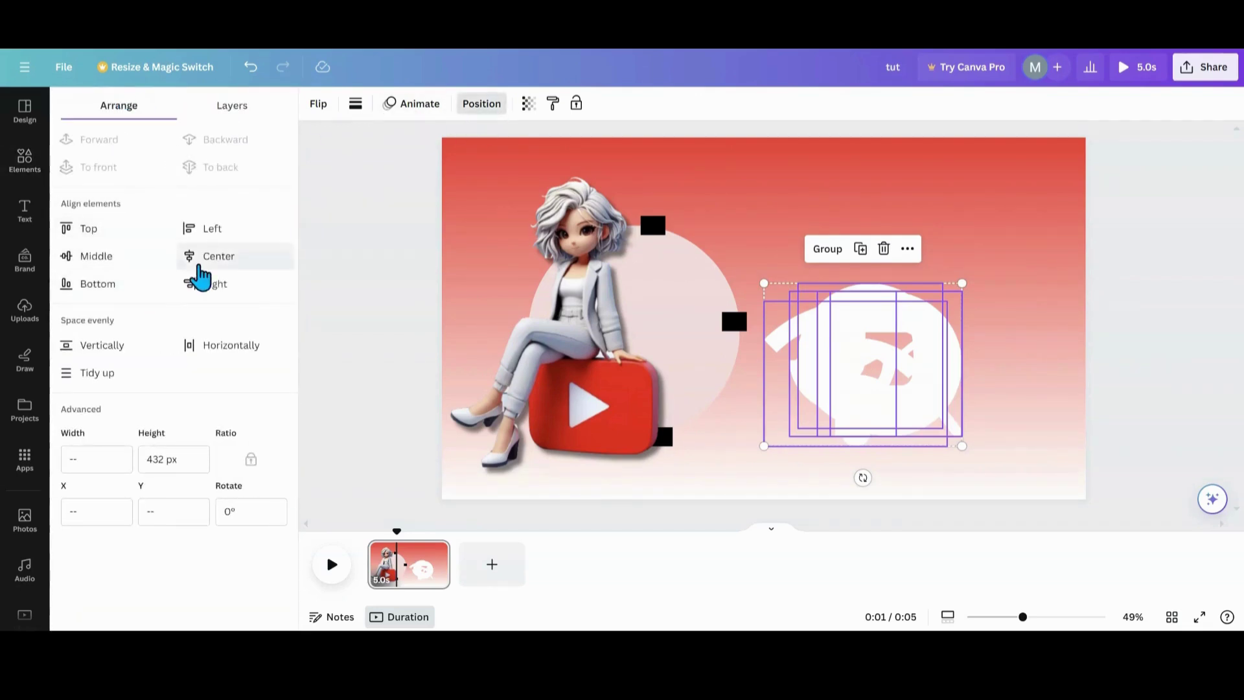
click(203, 259)
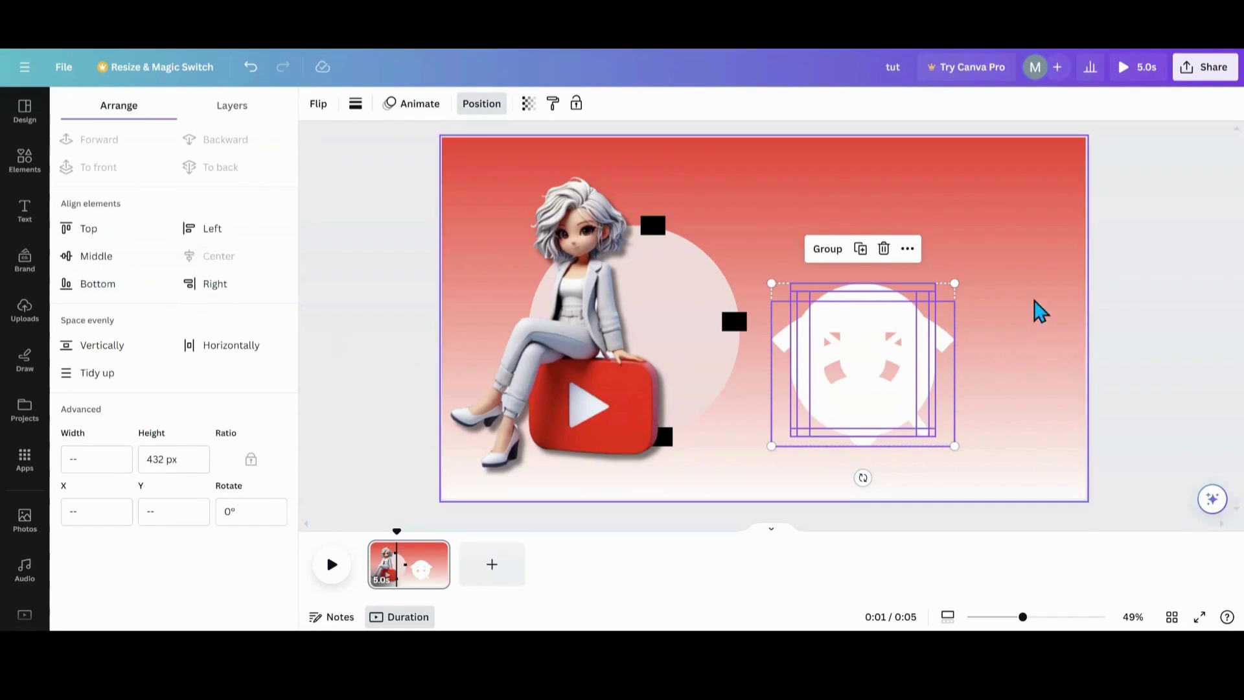
Shrink the five icons to about 55 px high over the character's face and move their layers behind the circle group
click(1033, 305)
click(904, 350)
drag(955, 284, 590, 279)
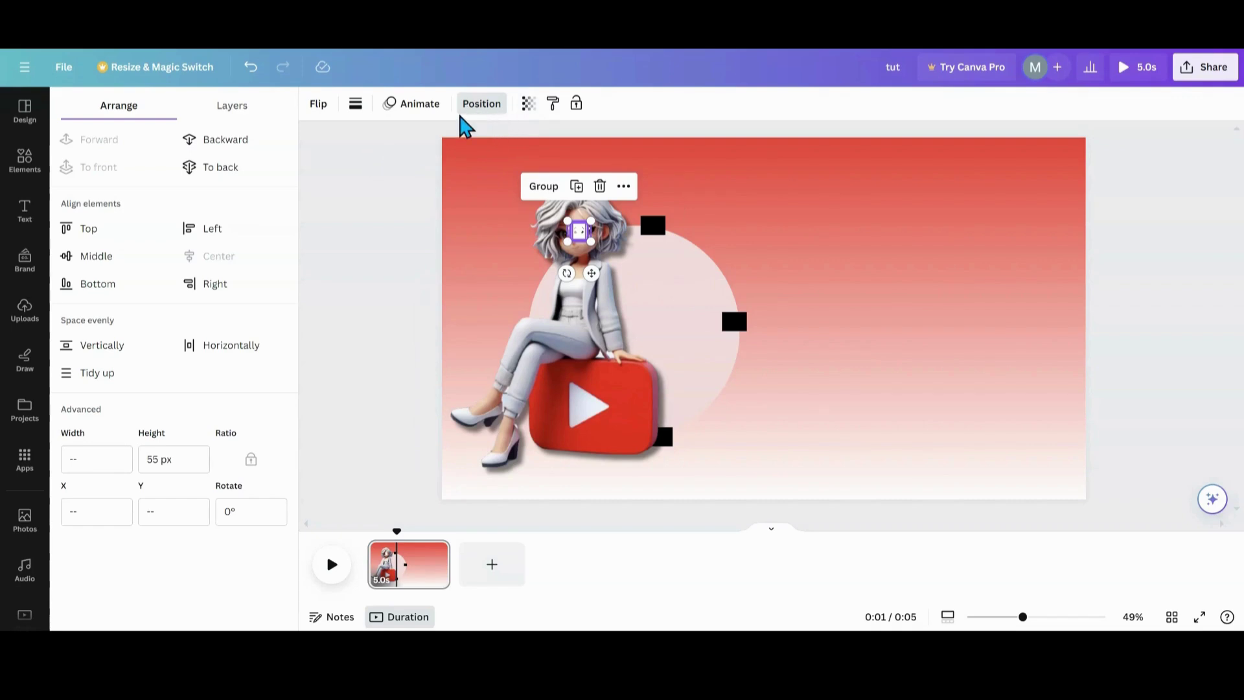
click(241, 105)
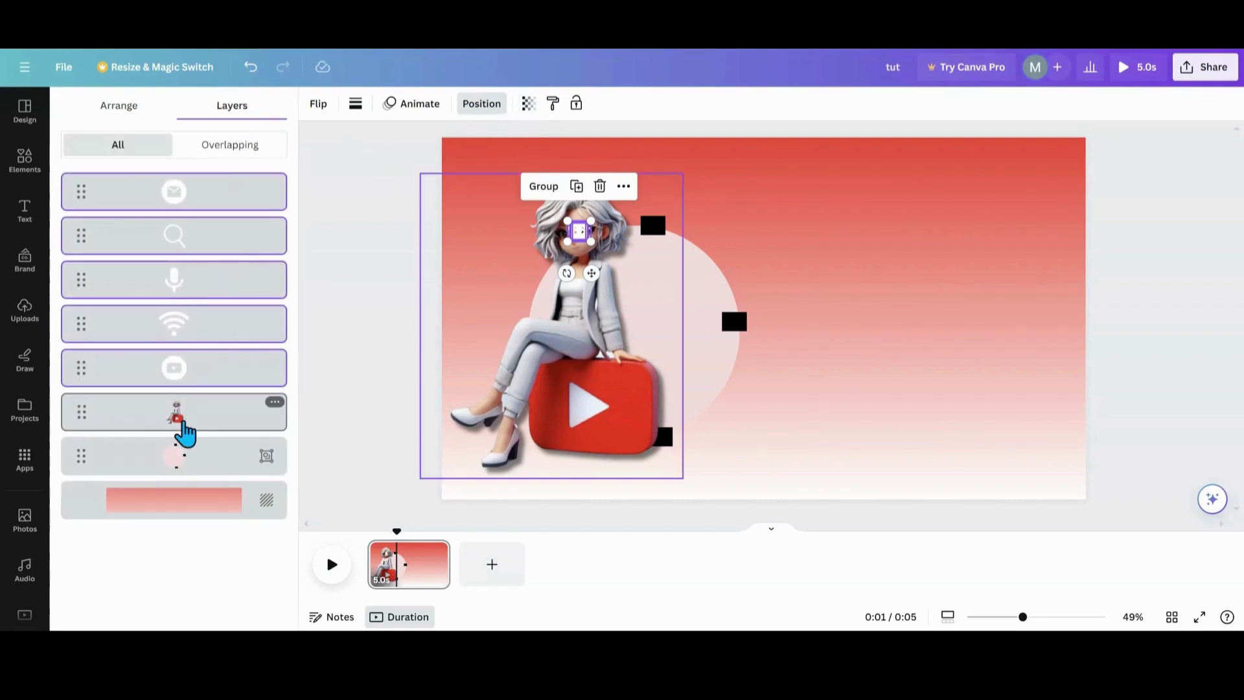
drag(172, 250, 167, 476)
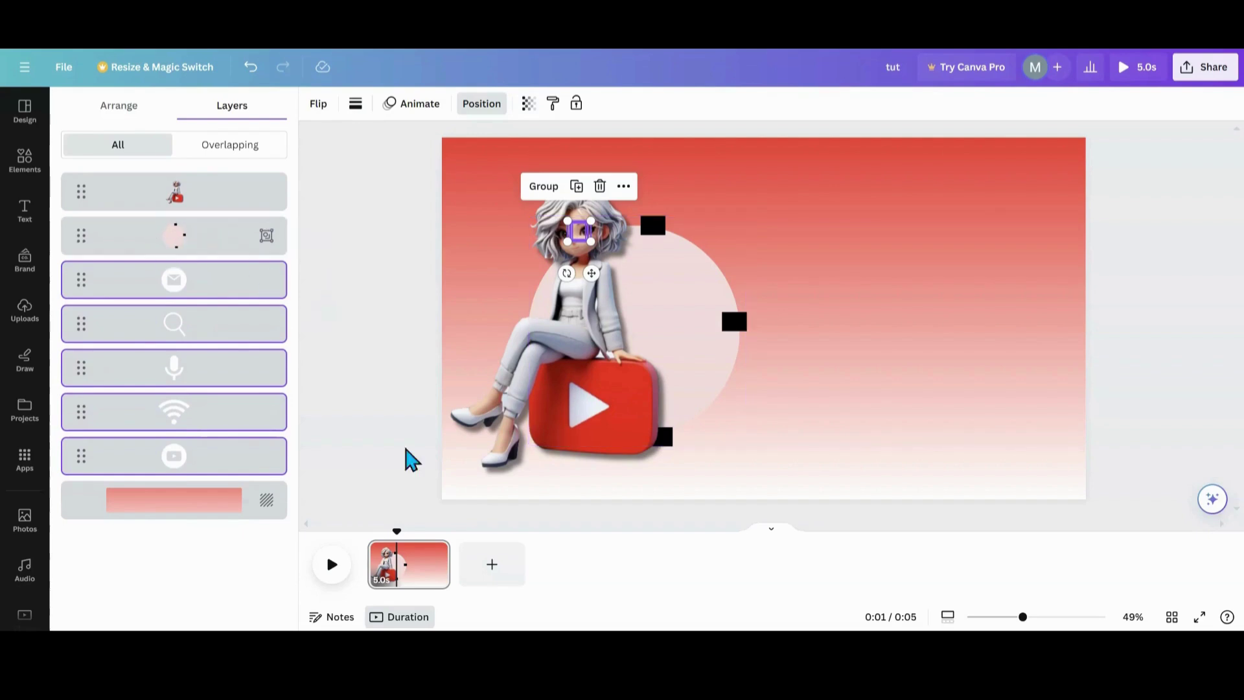
click(435, 552)
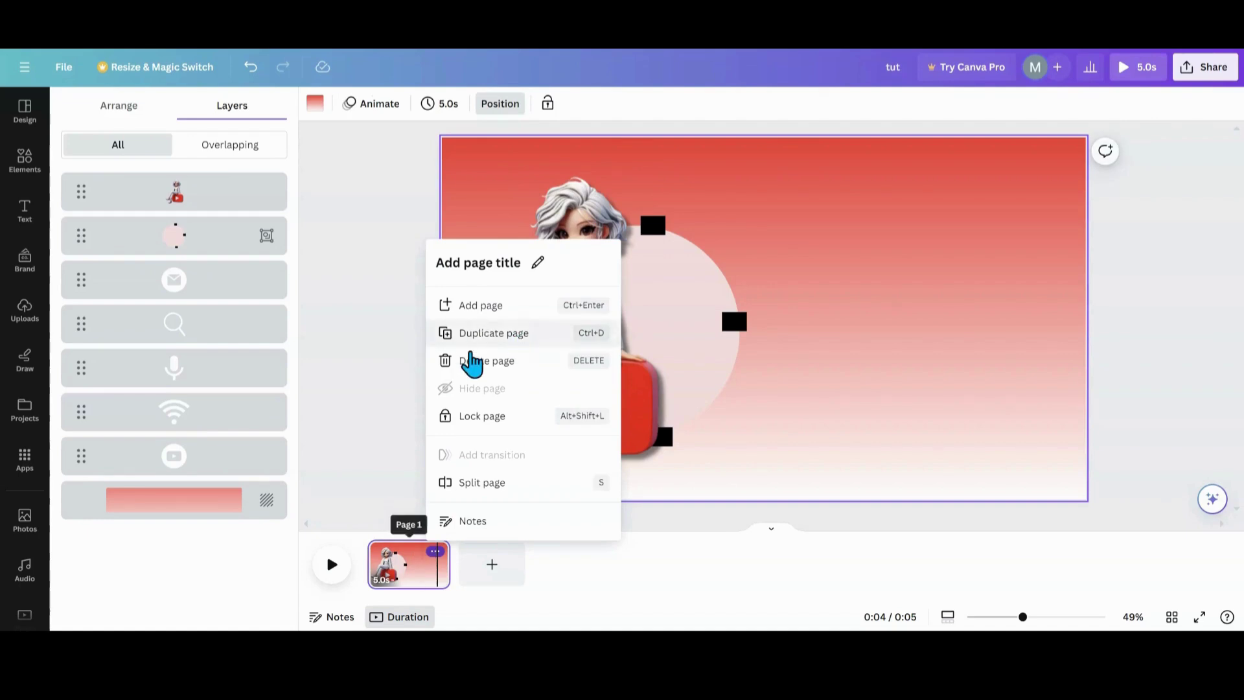
click(392, 355)
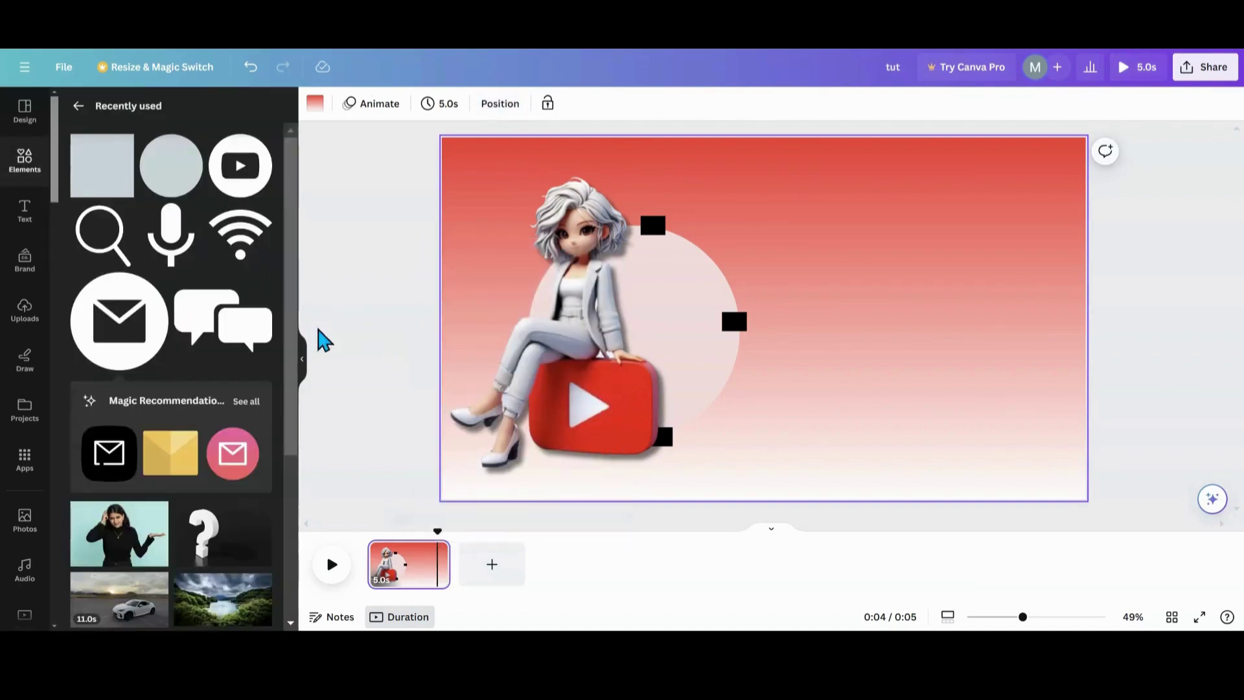
click(303, 360)
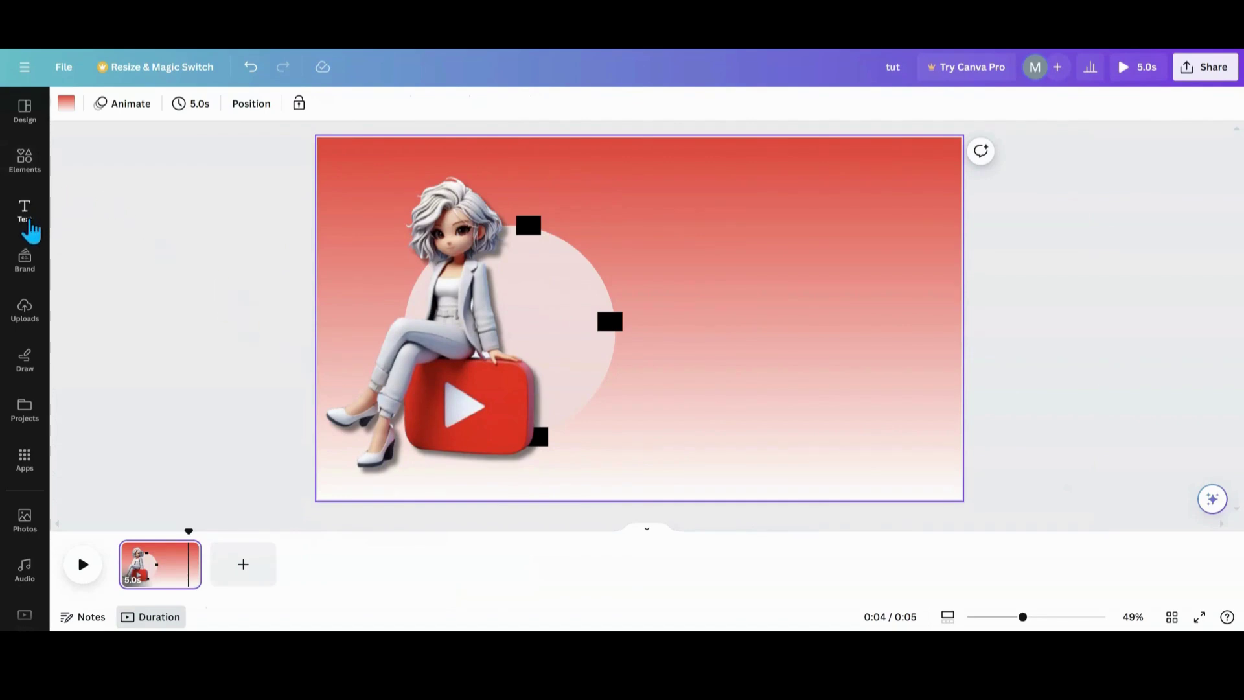
Add the recently used VALENCIA text combination, shrink it to about 516 by 169 px and place it in the slide's upper-right area
click(26, 214)
scroll(133, 380, up, 10)
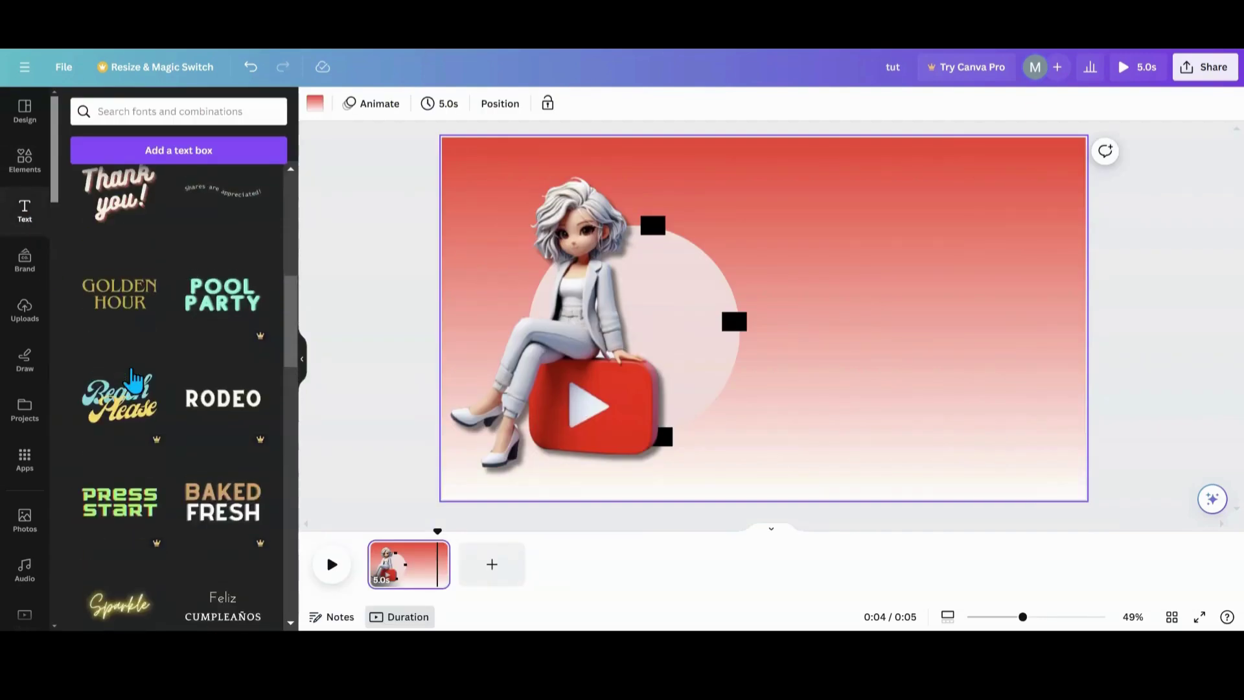
scroll(133, 379, down, 3)
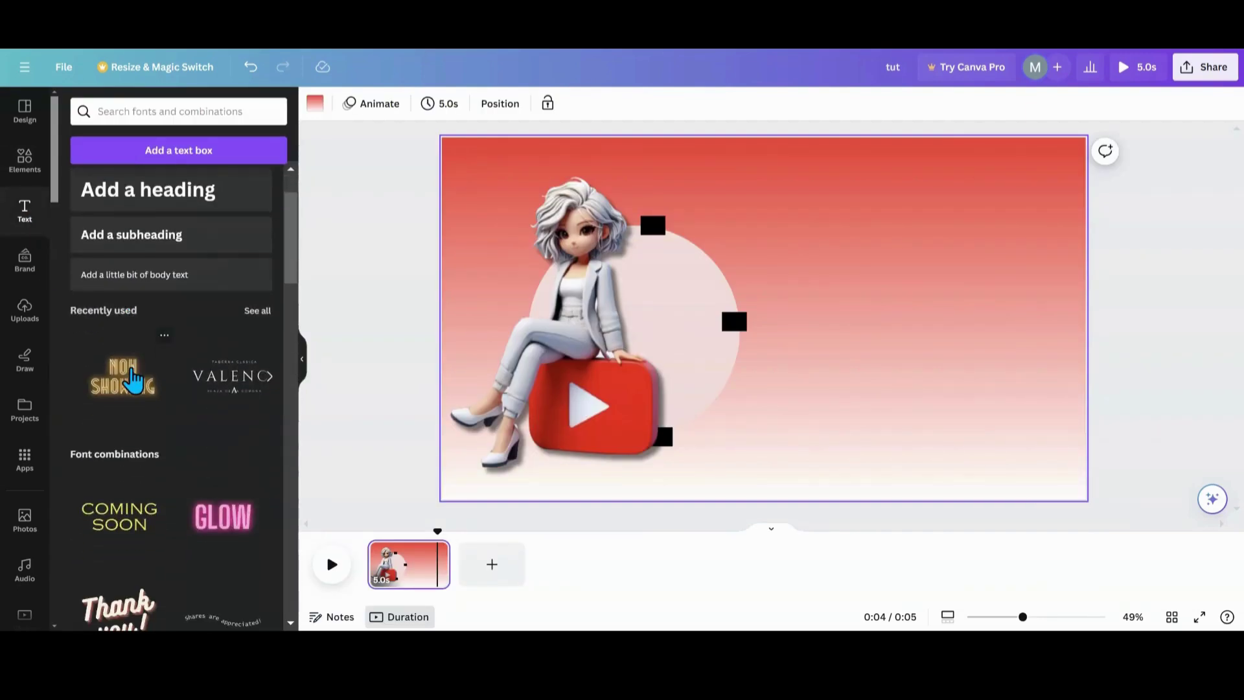
scroll(135, 381, up, 1)
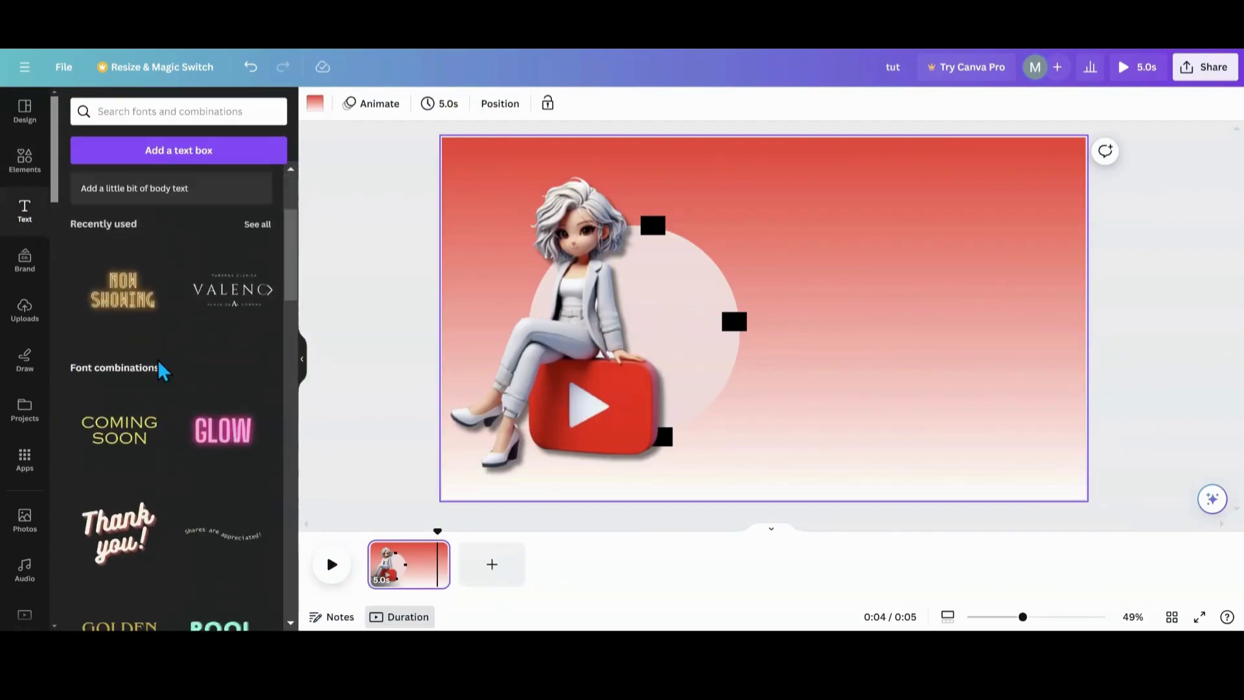
scroll(162, 371, down, 1)
scroll(162, 370, up, 1)
click(240, 314)
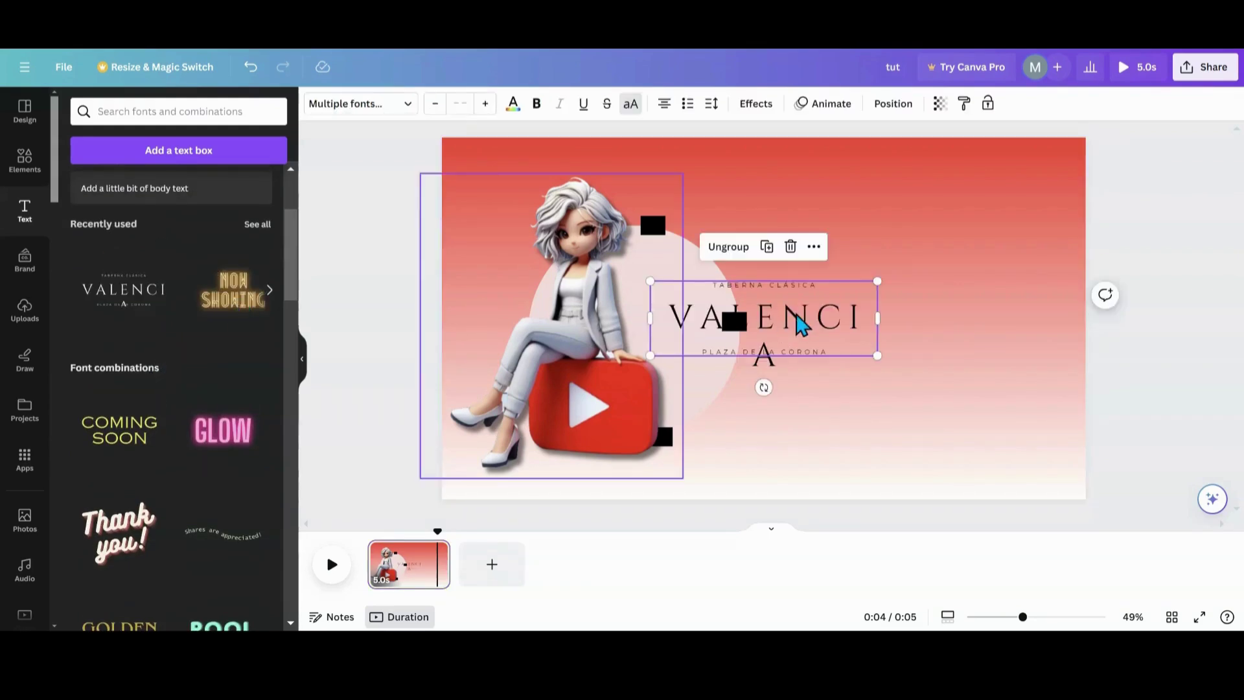
drag(799, 325, 941, 209)
drag(1022, 179, 968, 196)
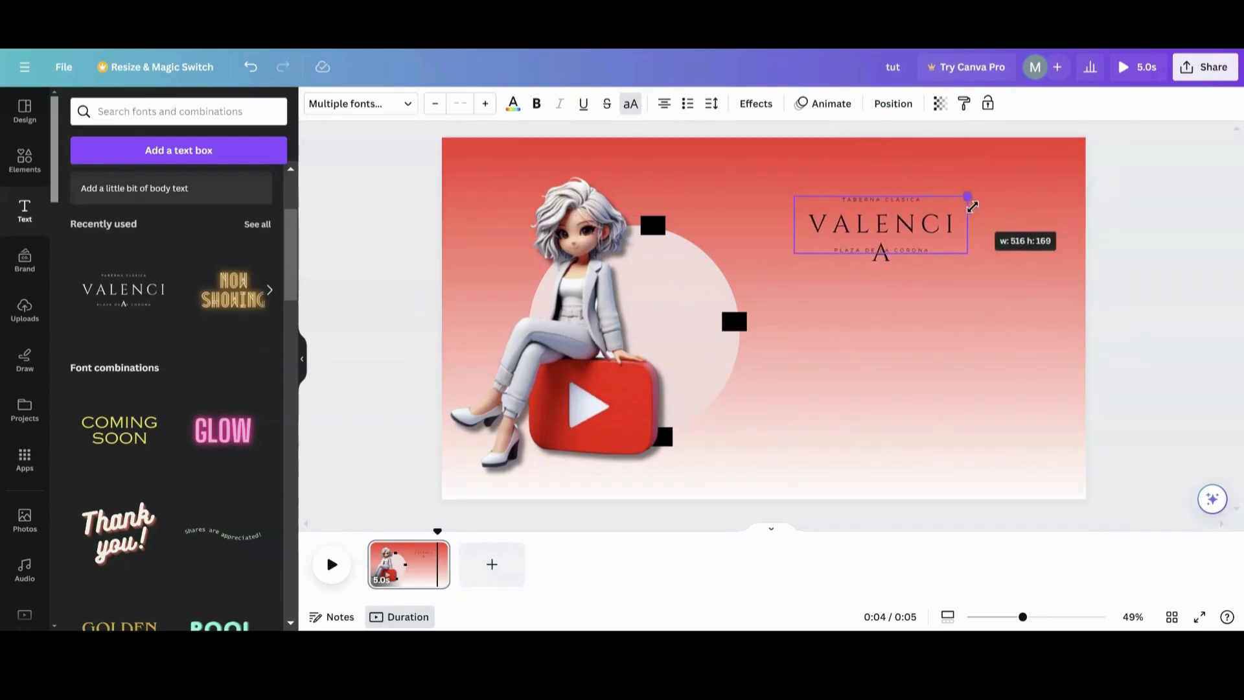
drag(904, 224, 940, 211)
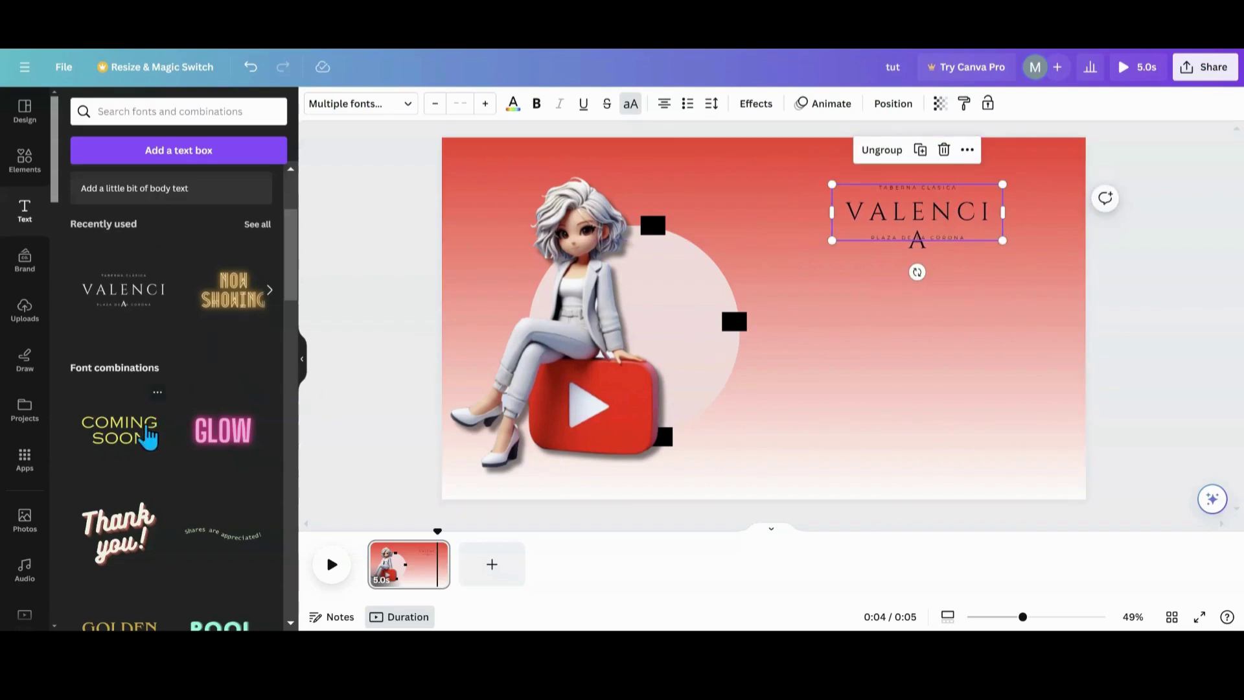
Add the COMING SOON text combination, shrink it below the VALENCIA text, and group both texts at the slide's upper edge
click(119, 431)
drag(817, 318, 978, 322)
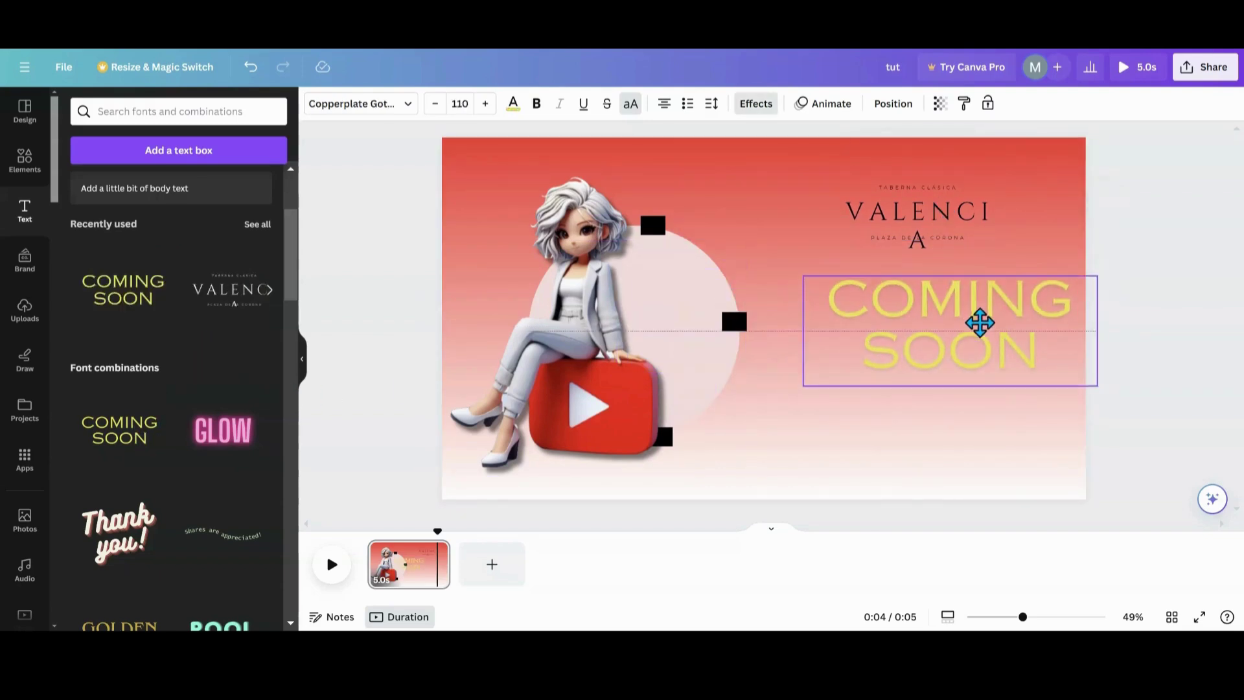
drag(1095, 273, 1001, 312)
drag(924, 357, 951, 341)
drag(796, 202, 917, 279)
click(939, 151)
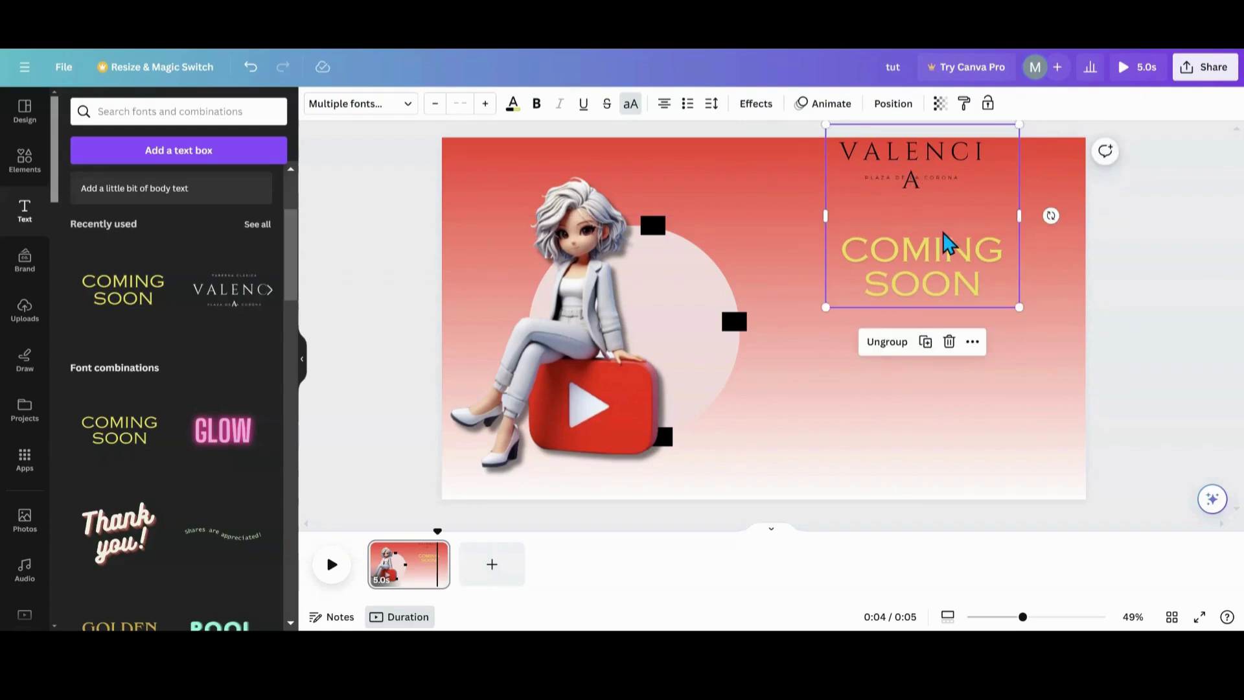
Add the GOLDEN HOUR text combination, shrink it to a font size of about 82 and place it below COMING SOON
scroll(175, 430, down, 3)
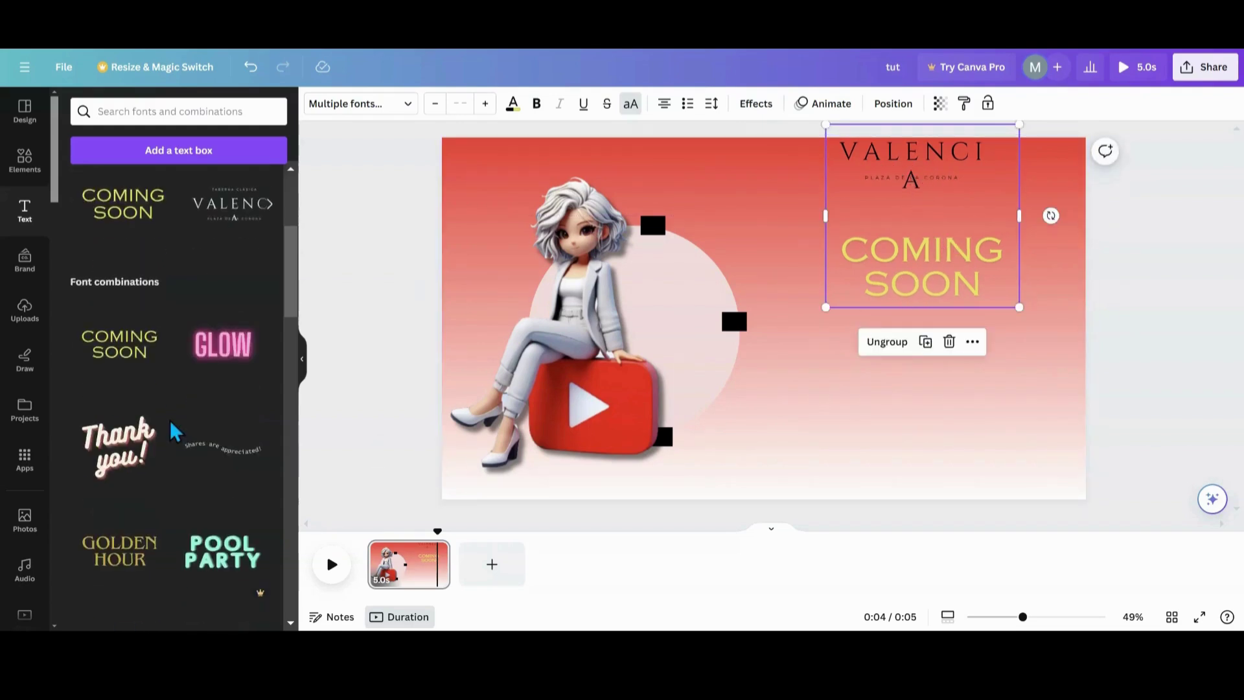
click(136, 466)
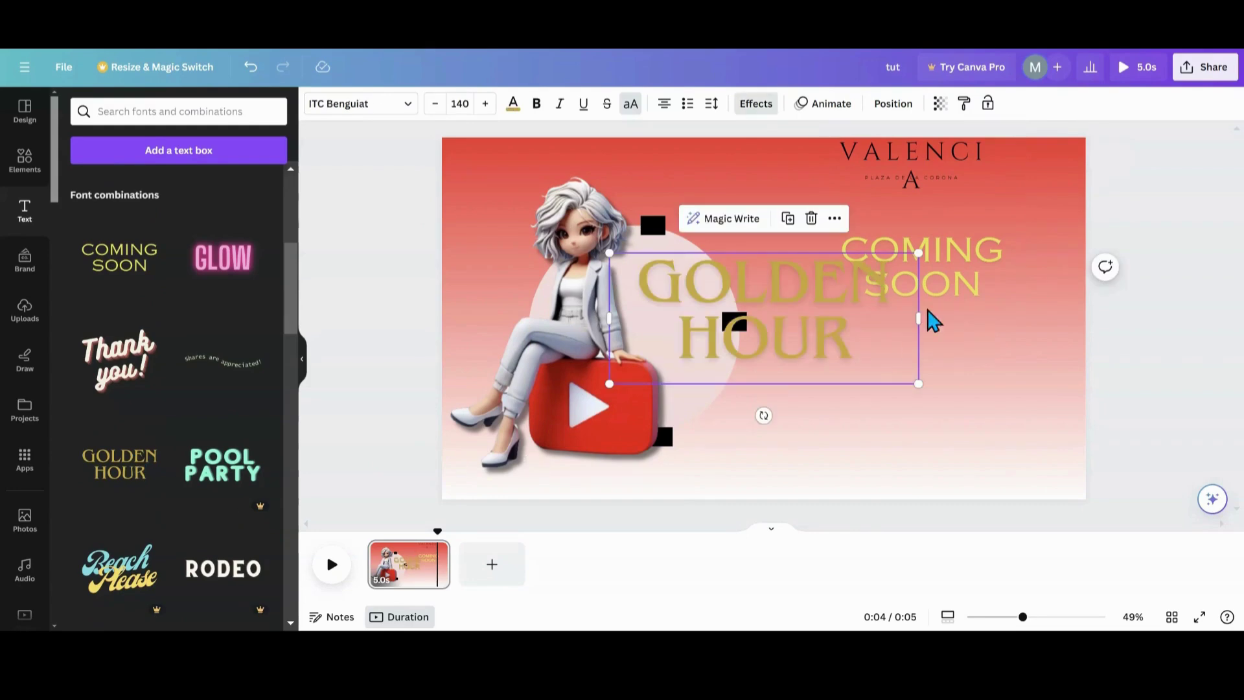
drag(814, 313, 967, 391)
drag(1072, 329, 947, 388)
drag(864, 436, 931, 368)
Group GOLDEN HOUR with the text group above it and move the group up so COMING SOON sits near the slide's upper edge
click(842, 272)
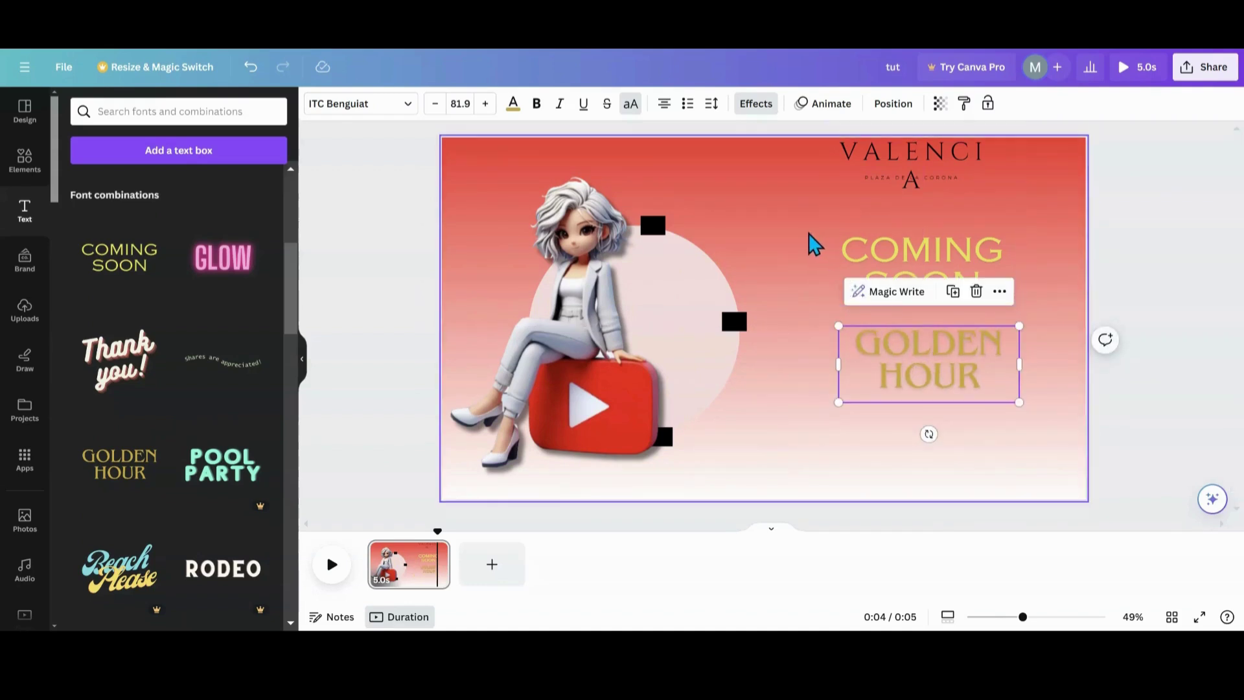
shift+click(867, 361)
click(934, 438)
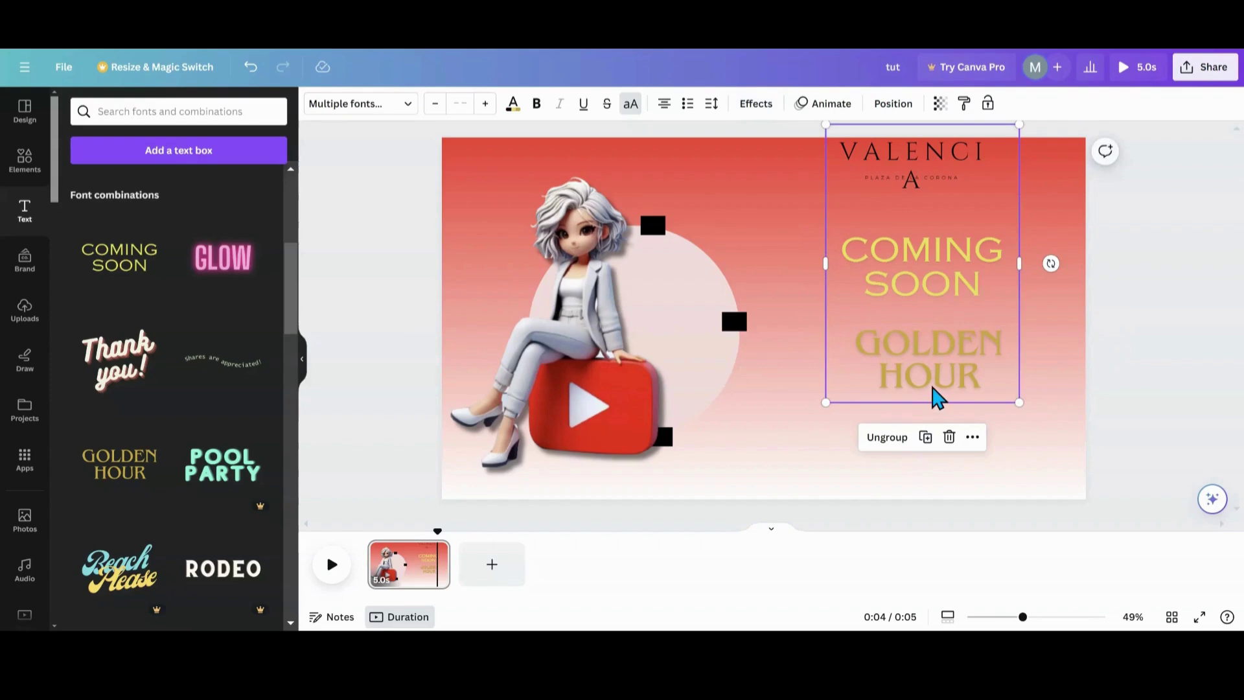
drag(938, 397, 930, 311)
Add the Sparkle text combination, shrink it to a font size of about 156 and place it below GOLDEN HOUR
scroll(242, 459, down, 3)
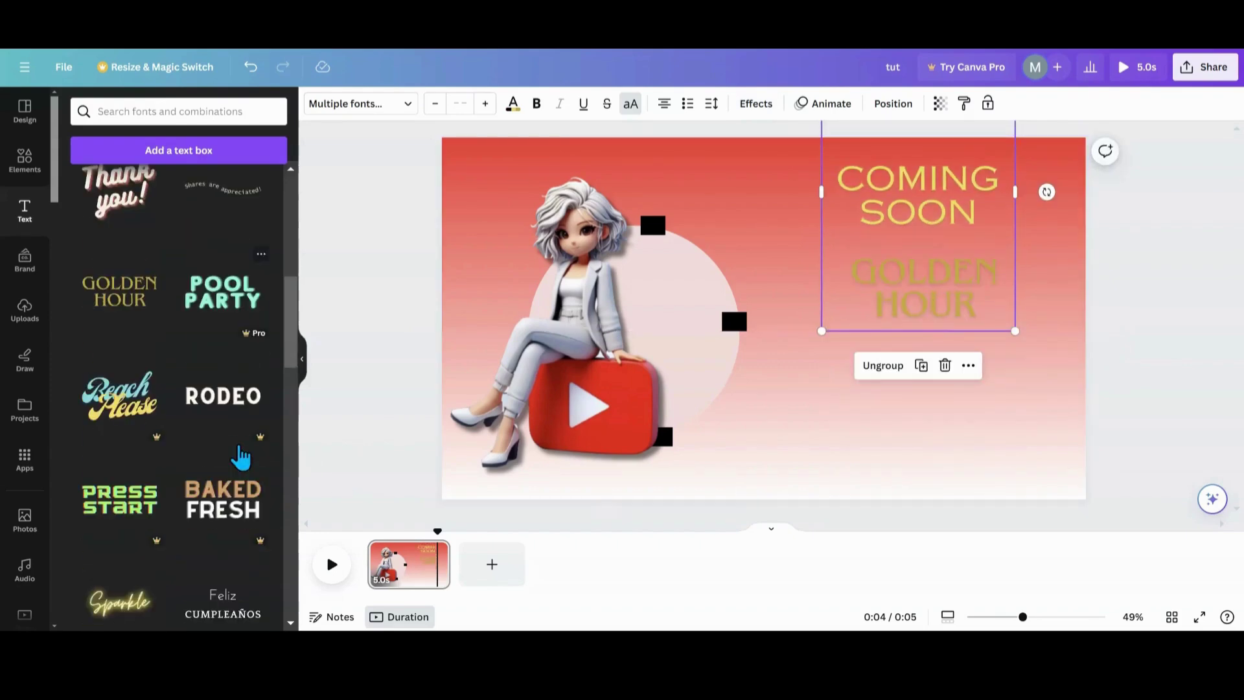
scroll(242, 459, down, 2)
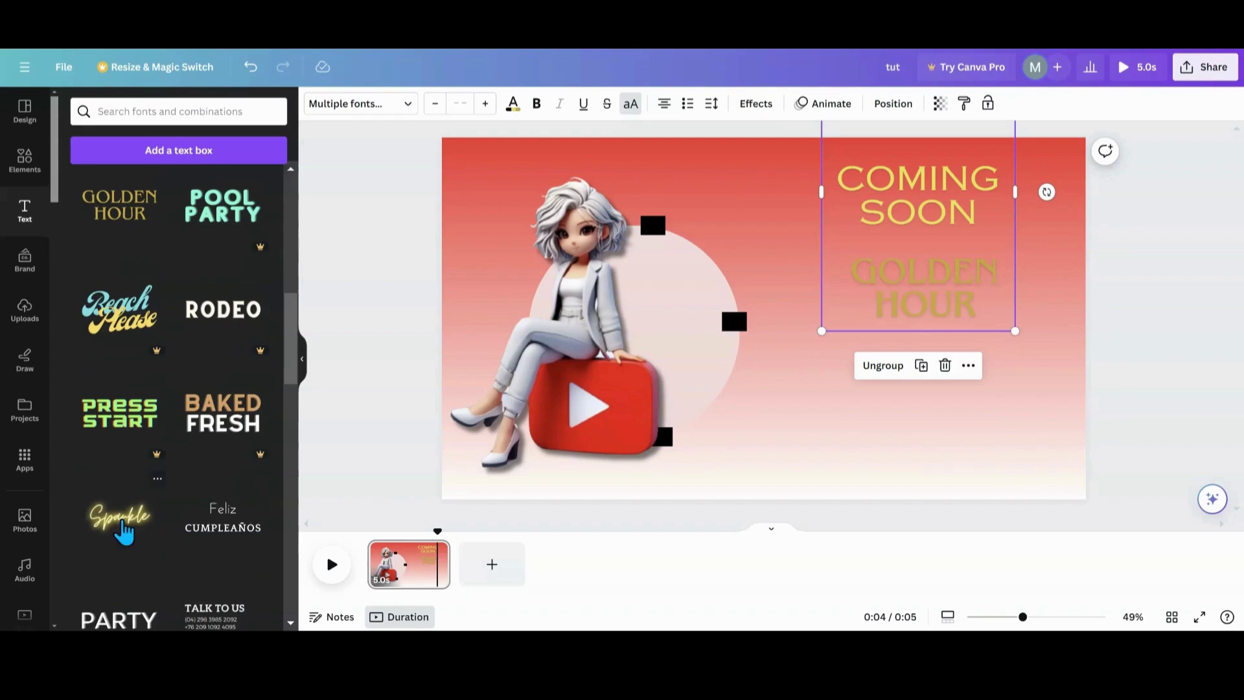
drag(771, 348, 934, 412)
drag(755, 319, 902, 408)
drag(985, 450, 915, 383)
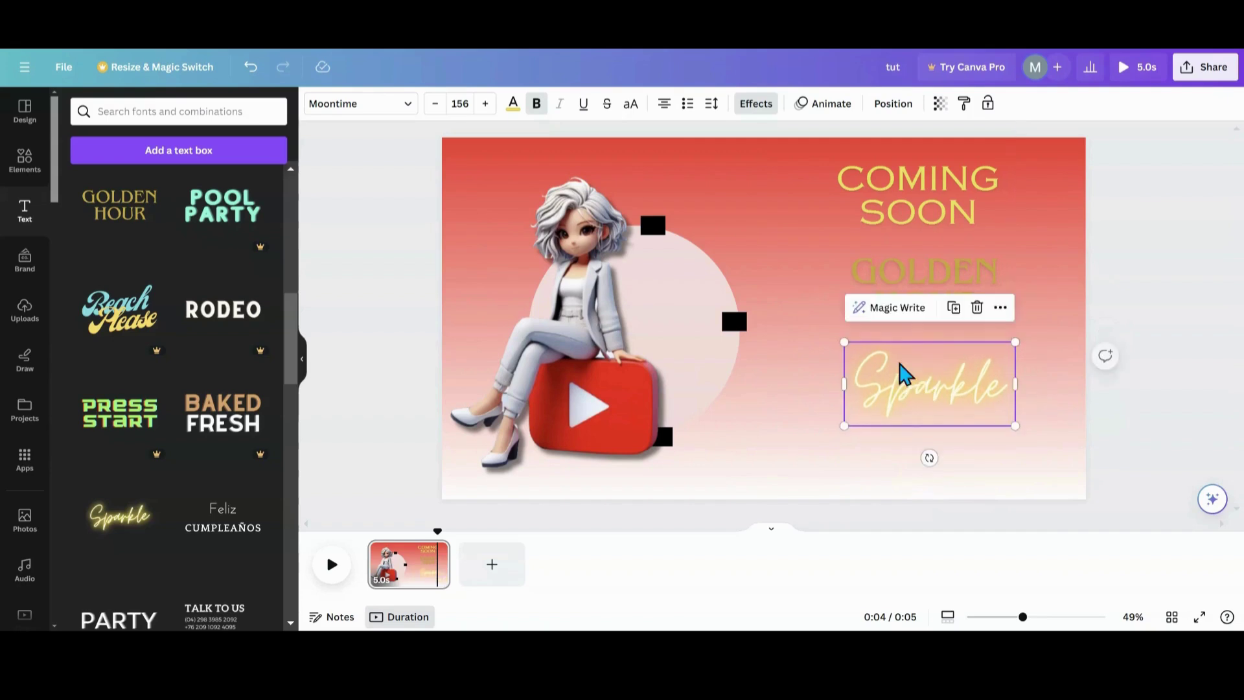
Group the Sparkle text with the text group above it and shift the group up and slightly to the right
drag(810, 263, 868, 355)
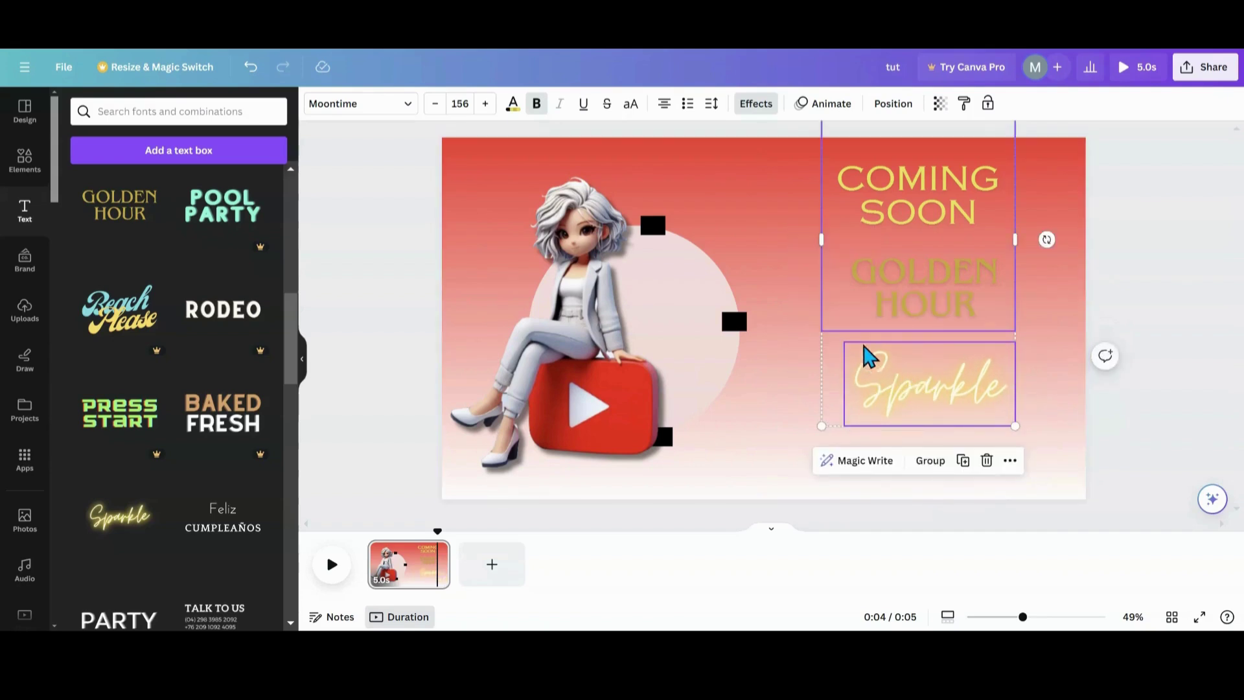
click(931, 461)
mouse_move(954, 391)
mouse_down()
mouse_move(952, 338)
mouse_move(977, 538)
mouse_move(970, 356)
mouse_move(975, 380)
mouse_up()
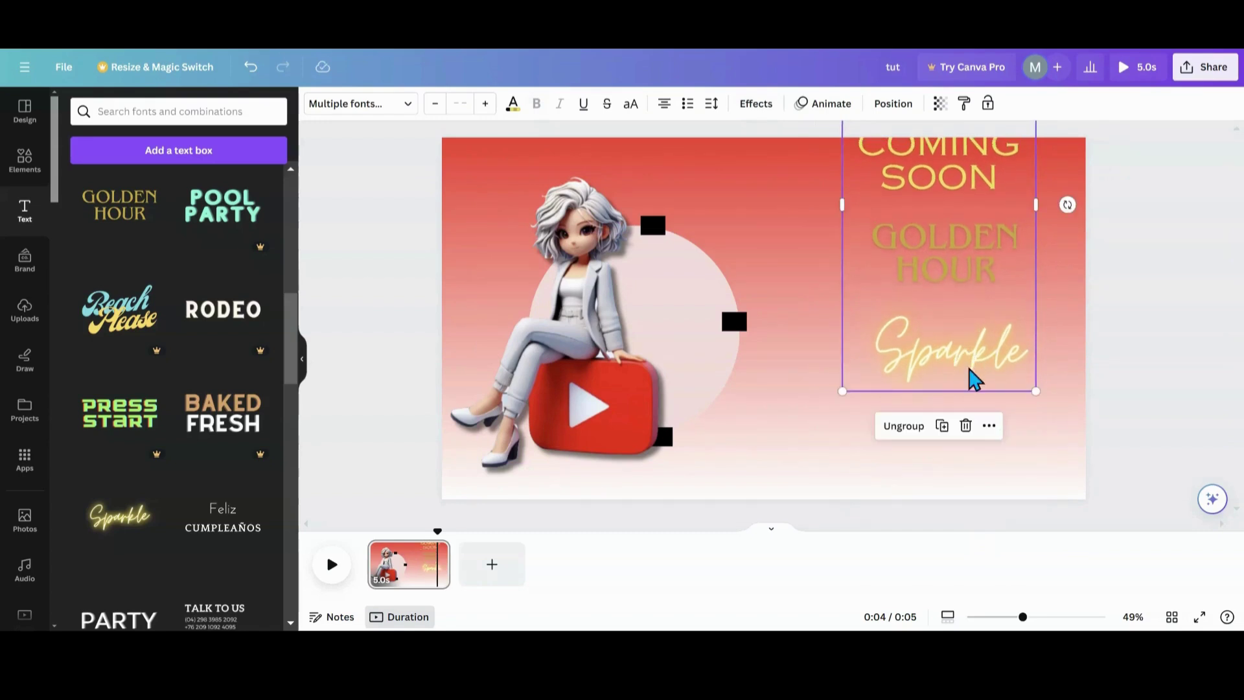
scroll(208, 546, down, 2)
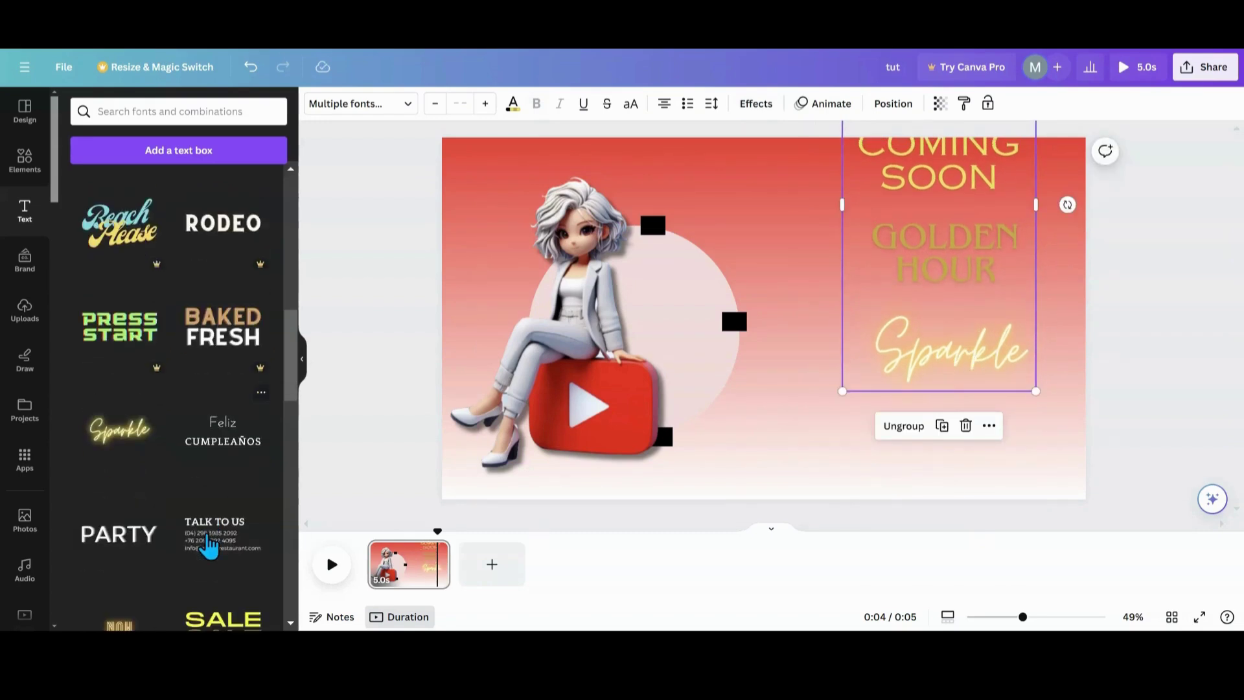
Add the PARTY text combination, shrink it to a font size of about 104 and place it below Sparkle
click(127, 557)
drag(788, 337, 966, 450)
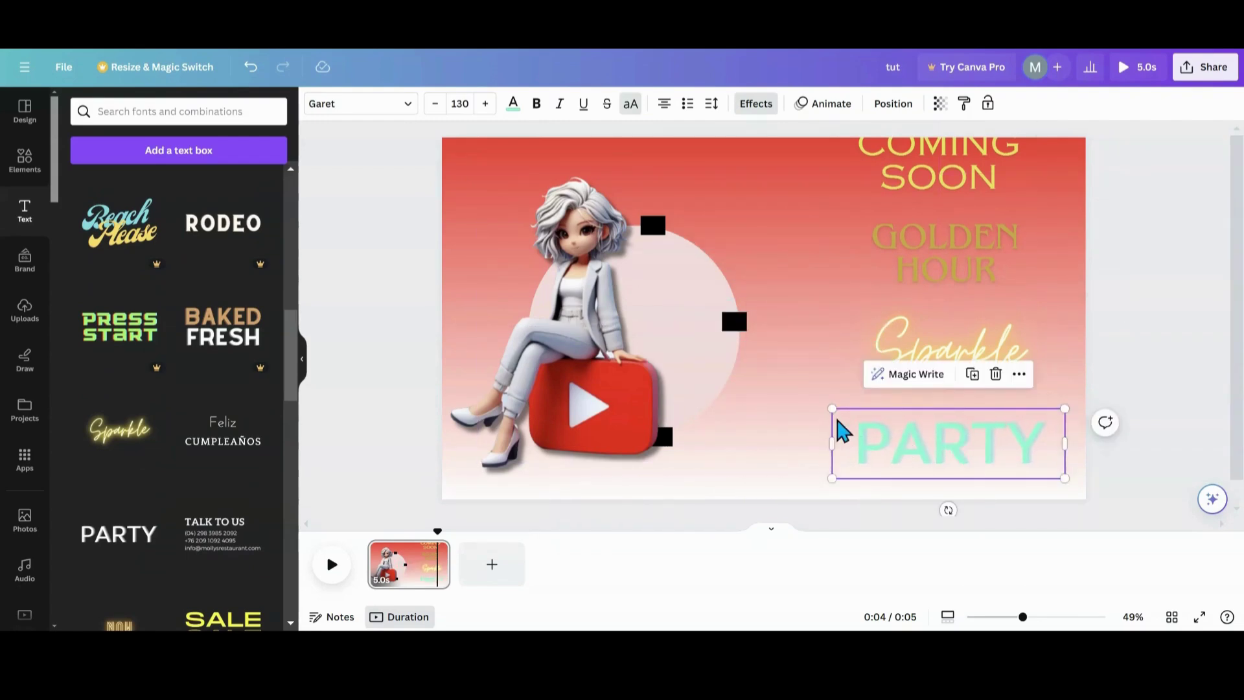
drag(832, 409, 868, 432)
drag(962, 448, 952, 444)
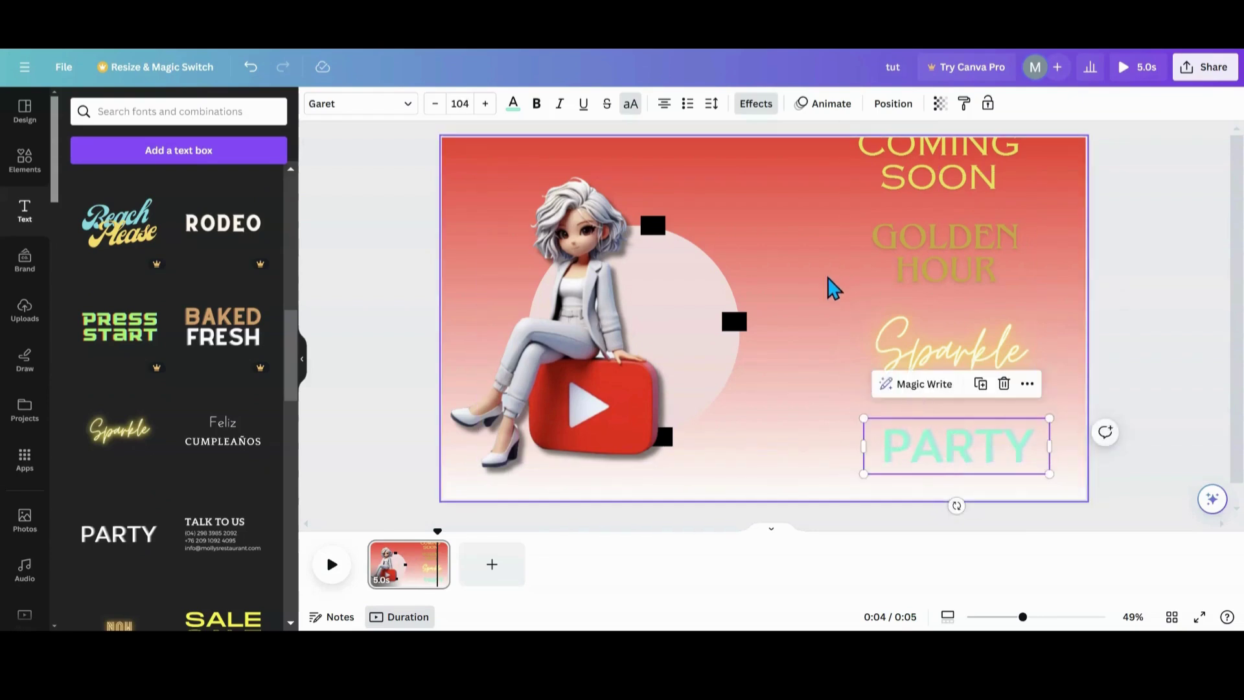
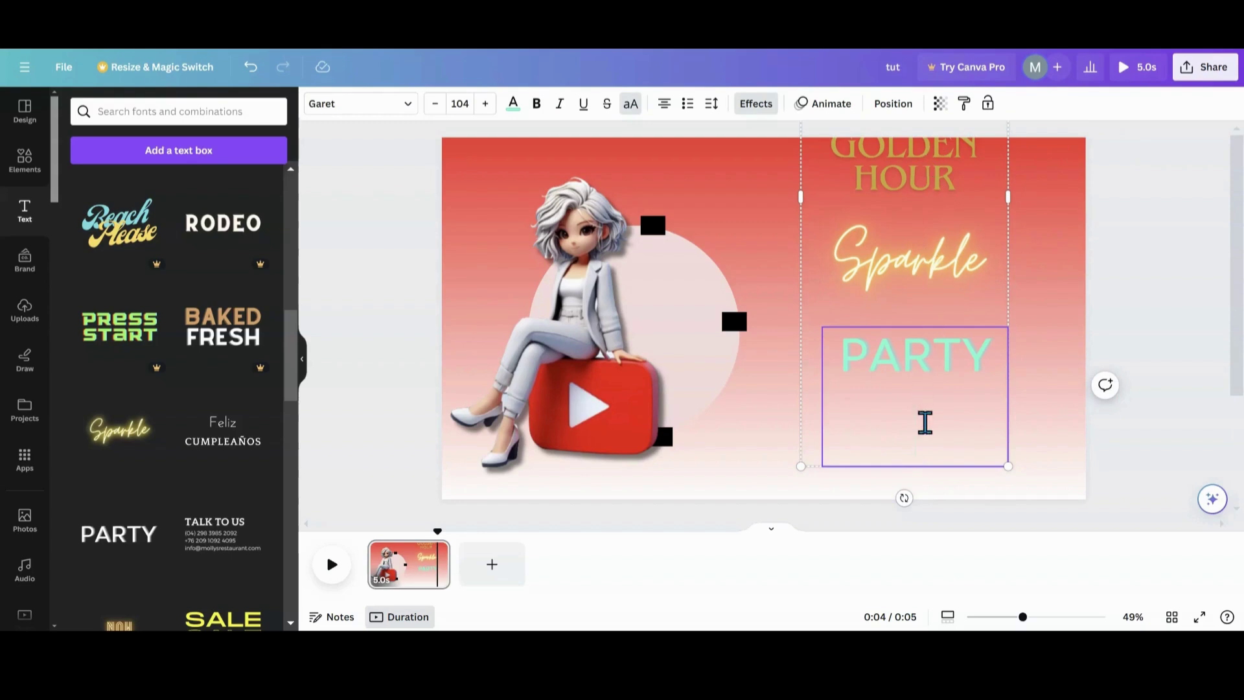
Bring the upper end of the text group down onto the slide and replace the small line above VALENCIA with blank lines
drag(953, 439, 970, 460)
drag(944, 361, 941, 432)
drag(936, 258, 921, 382)
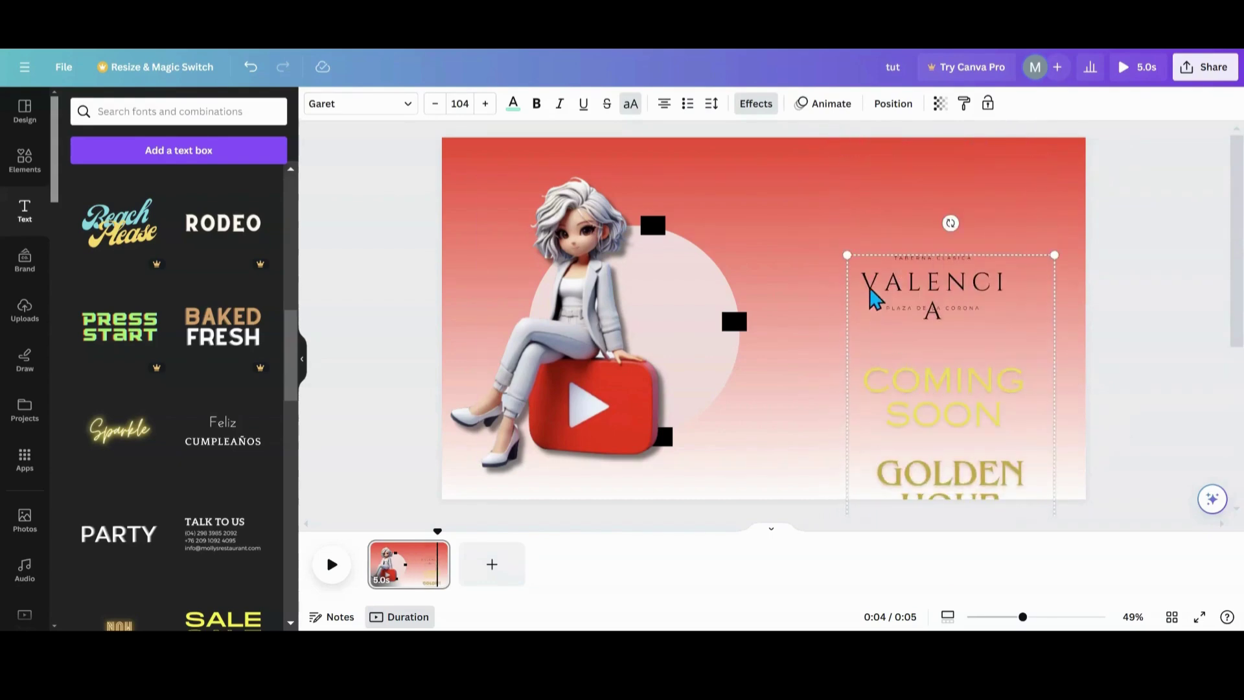
click(893, 258)
double_click(893, 258)
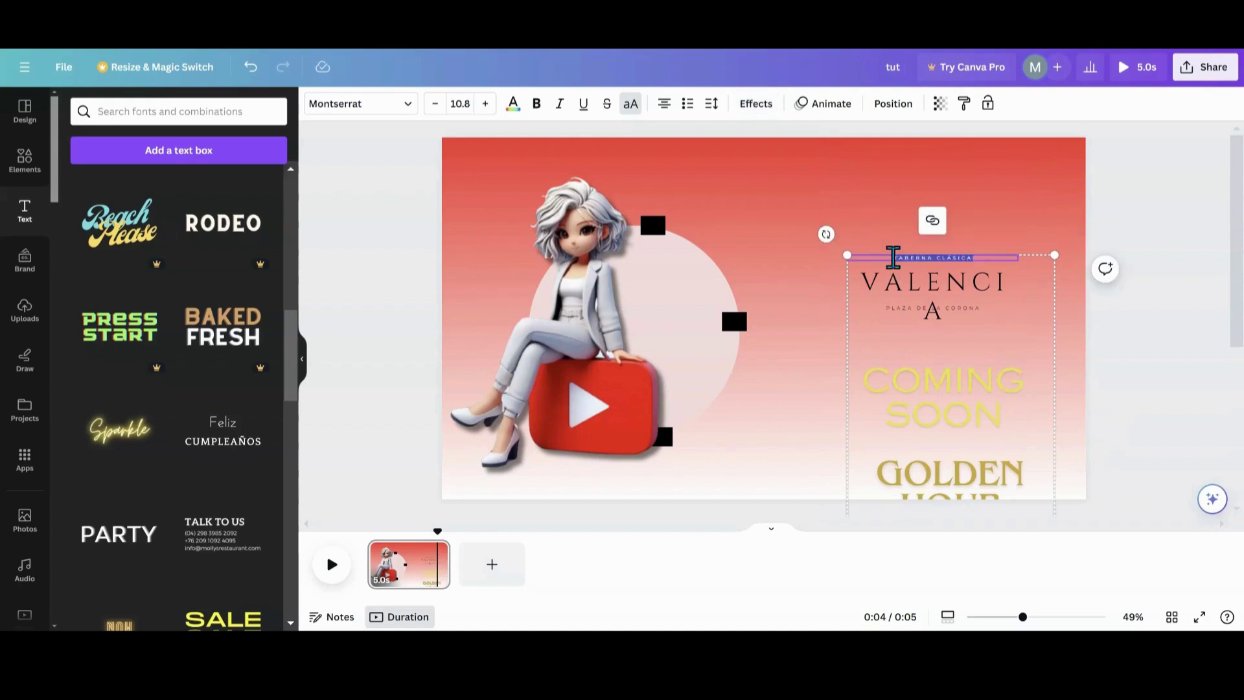
key(BackSpace)
key(Return)
key(Return)
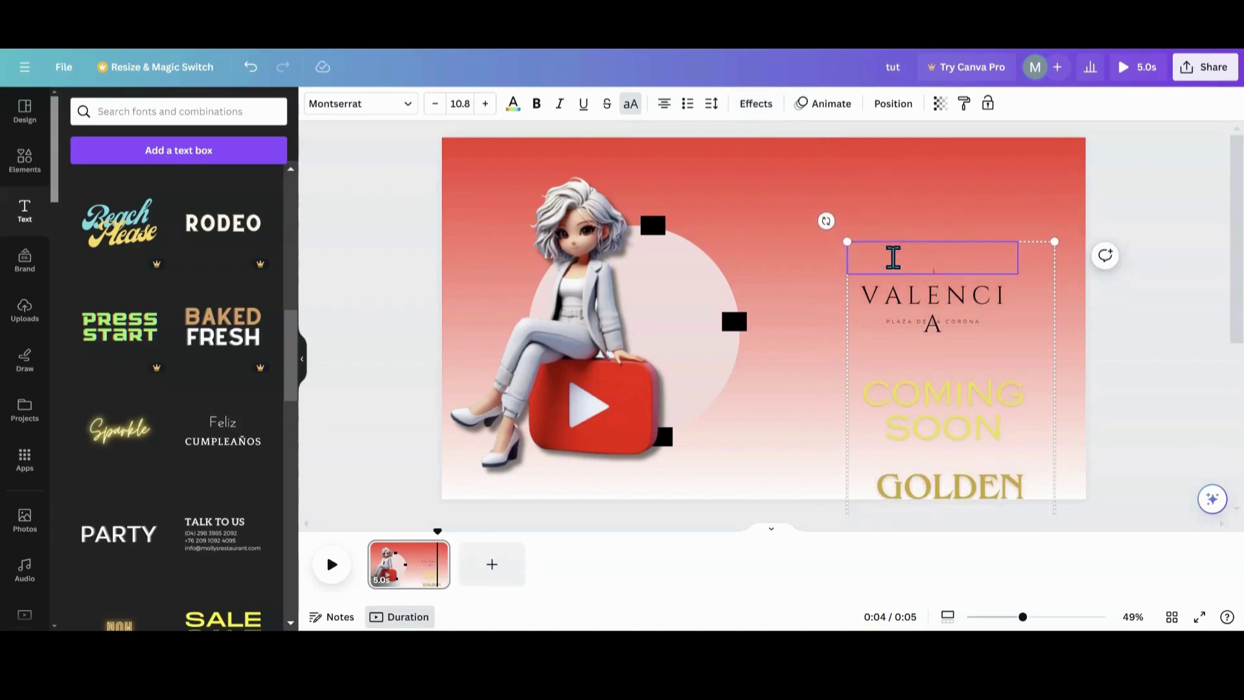
key(Return)
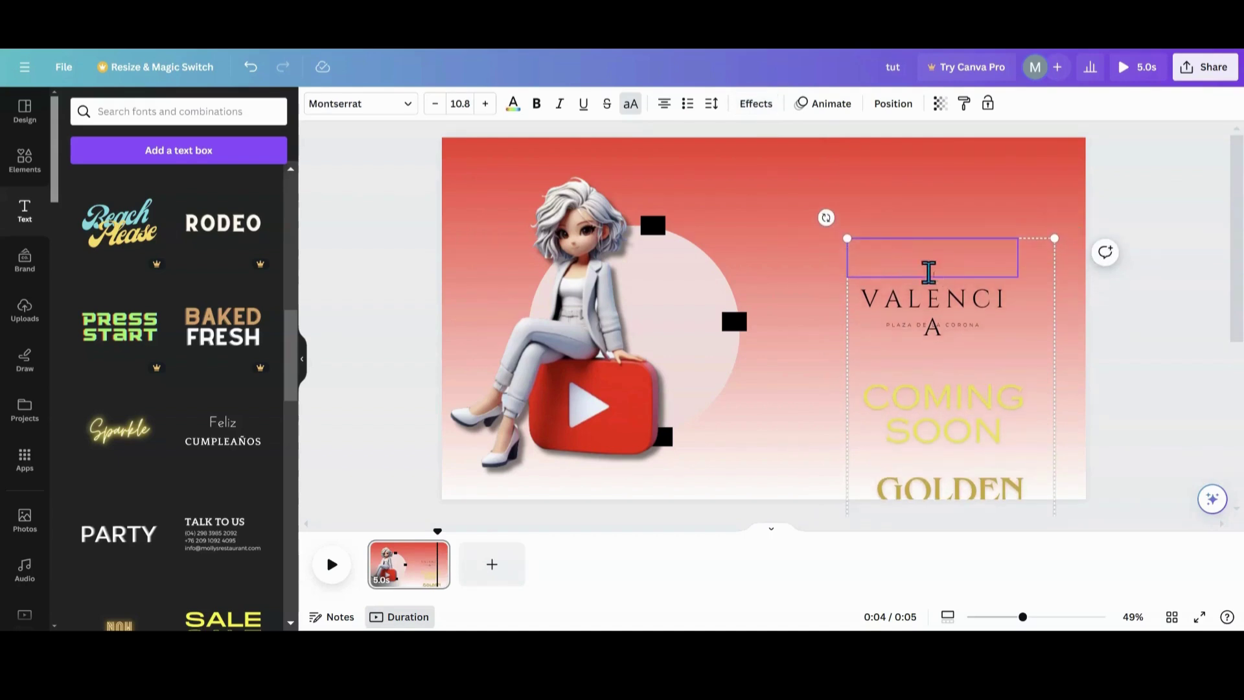
Move the whole text group up until all of its text lies beyond the slide's upper edge
click(786, 353)
click(922, 392)
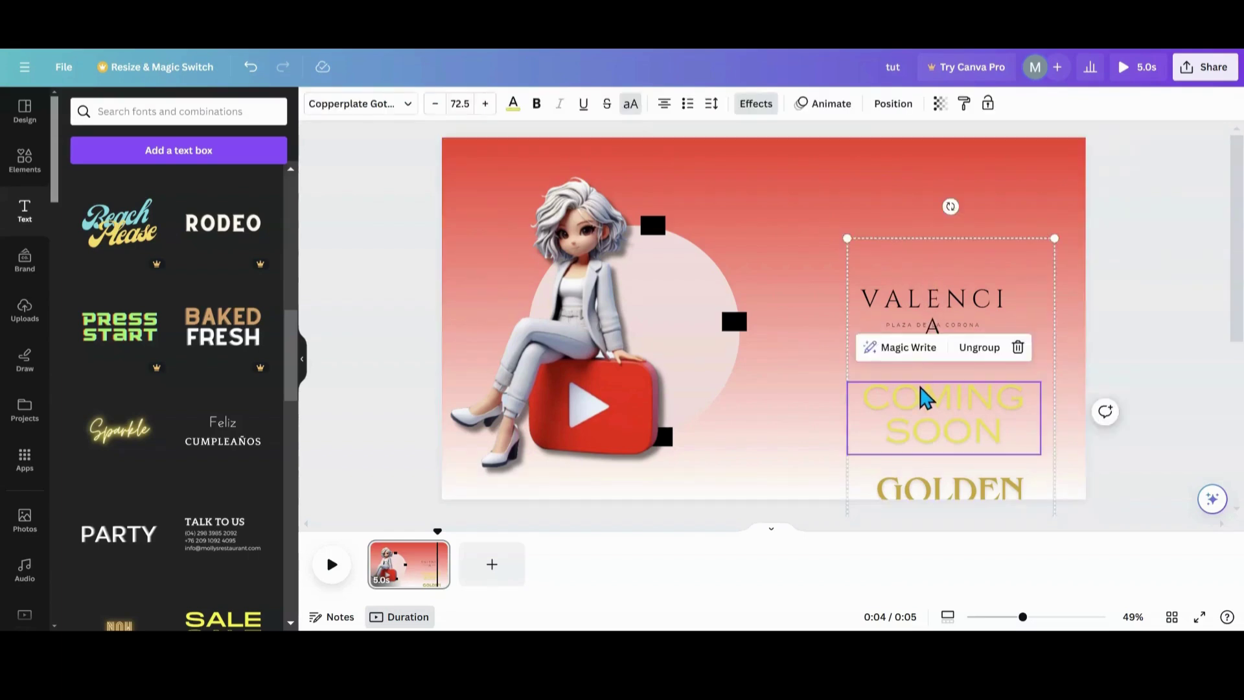
drag(922, 397, 923, 460)
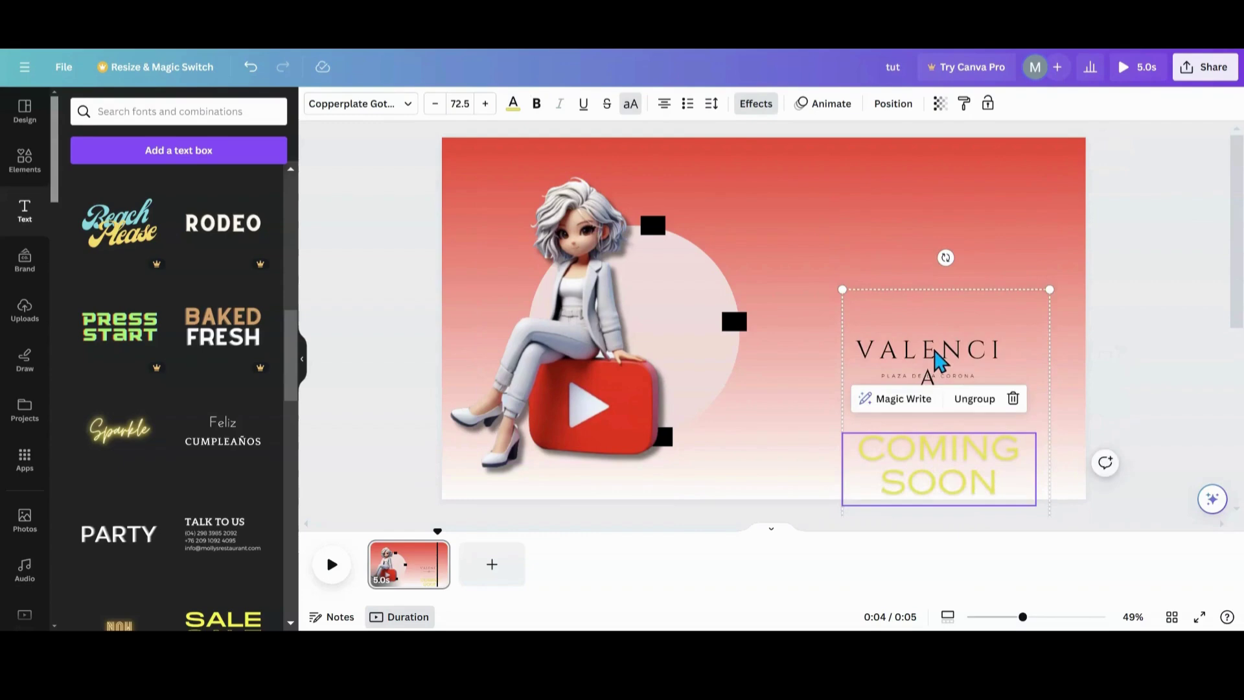
drag(933, 355, 900, 220)
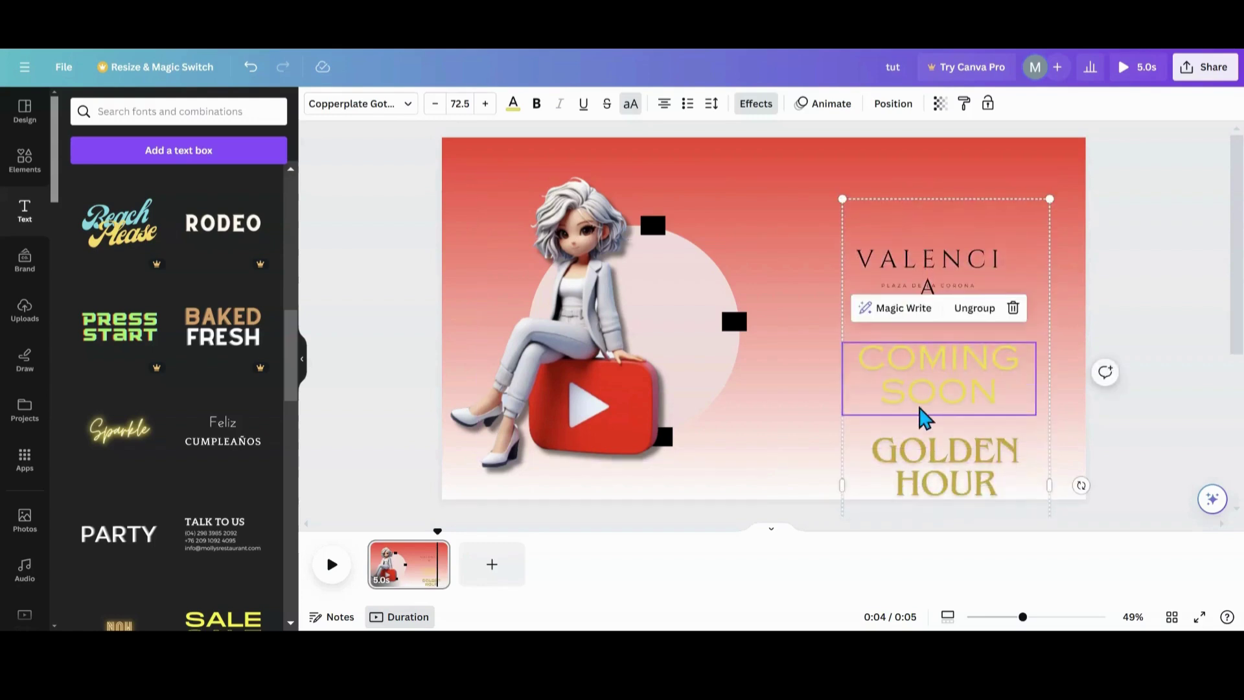
drag(925, 416, 906, 214)
drag(892, 421, 892, 212)
drag(884, 322, 892, 213)
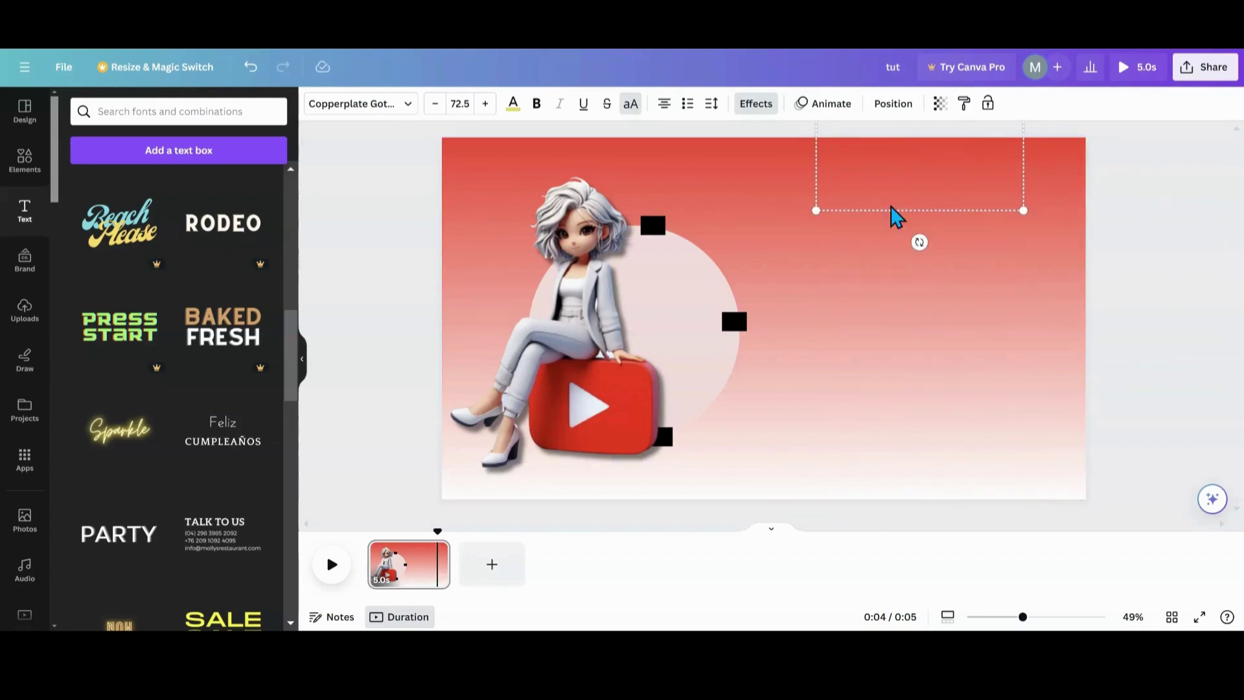
Add the Thank you! text combination, shrink it to about 699 by 473 and place it beside the circle group
scroll(138, 496, up, 5)
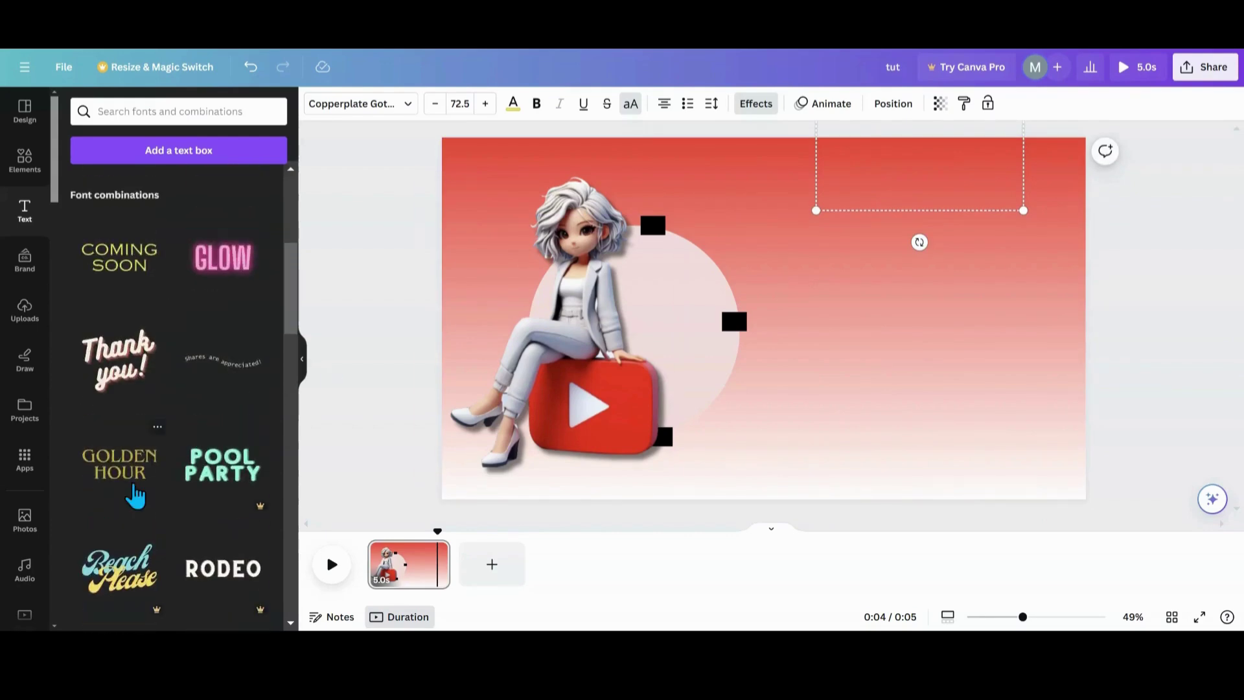
scroll(134, 496, up, 3)
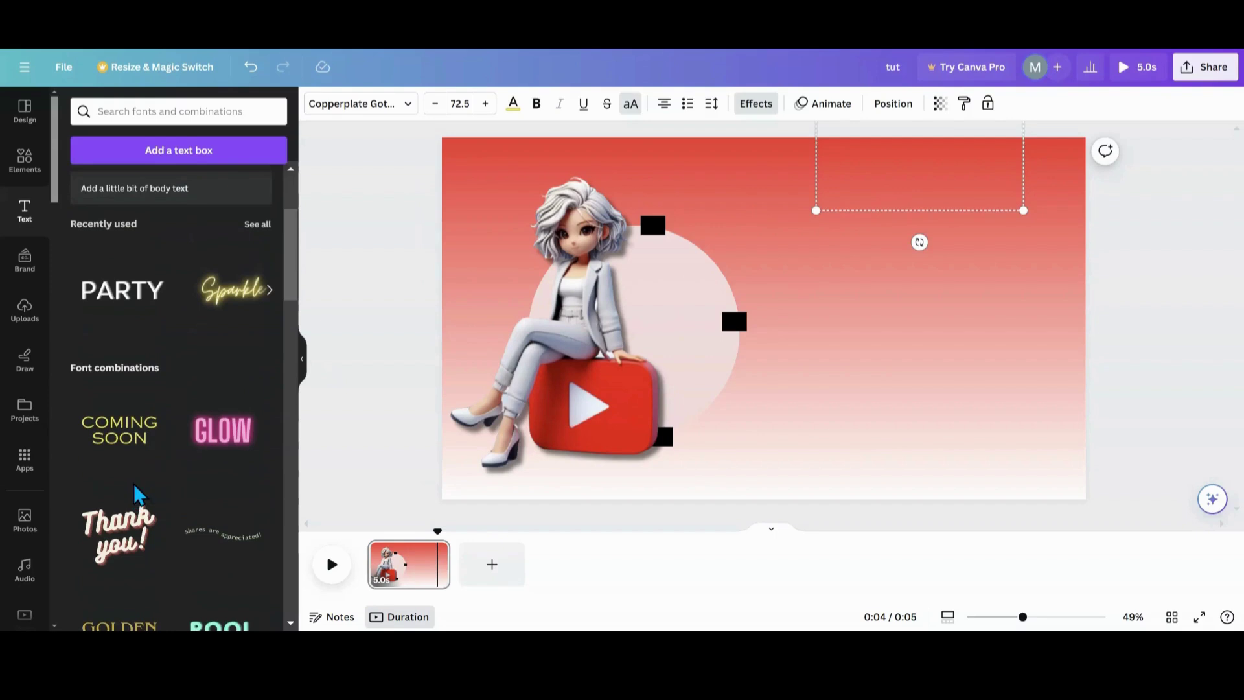
scroll(133, 483, down, 1)
scroll(134, 511, up, 1)
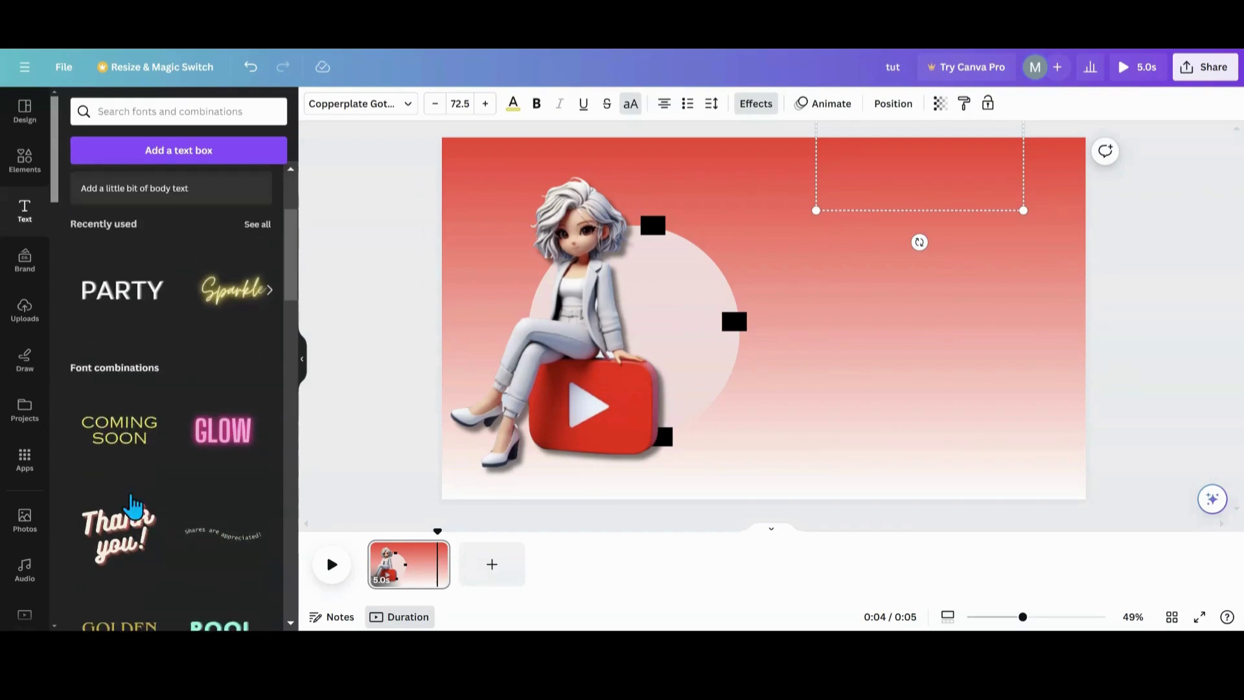
click(120, 552)
drag(837, 343, 946, 365)
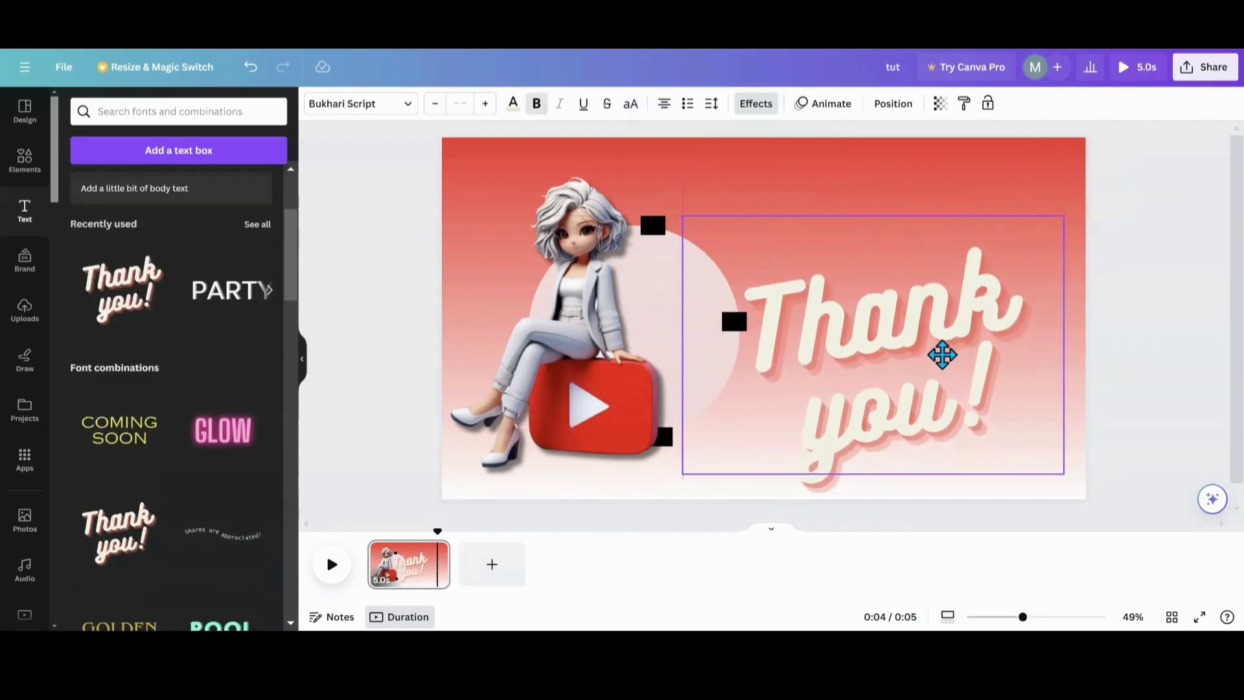
drag(684, 209, 830, 309)
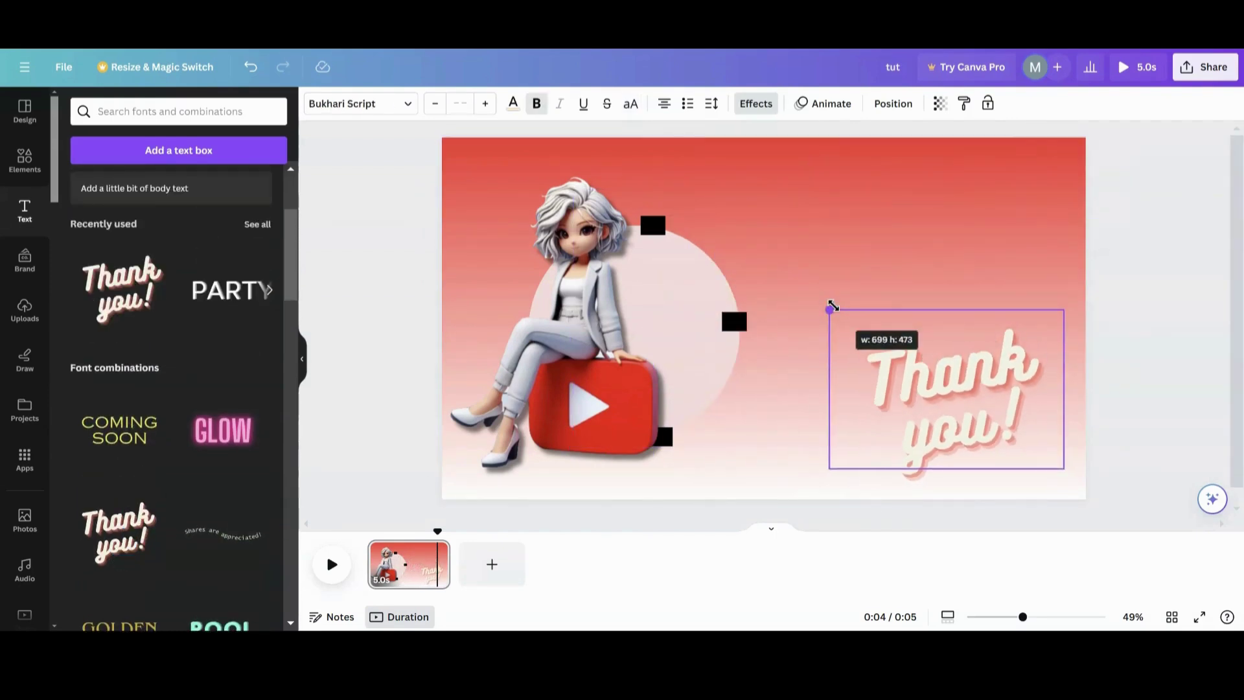
drag(922, 356, 889, 279)
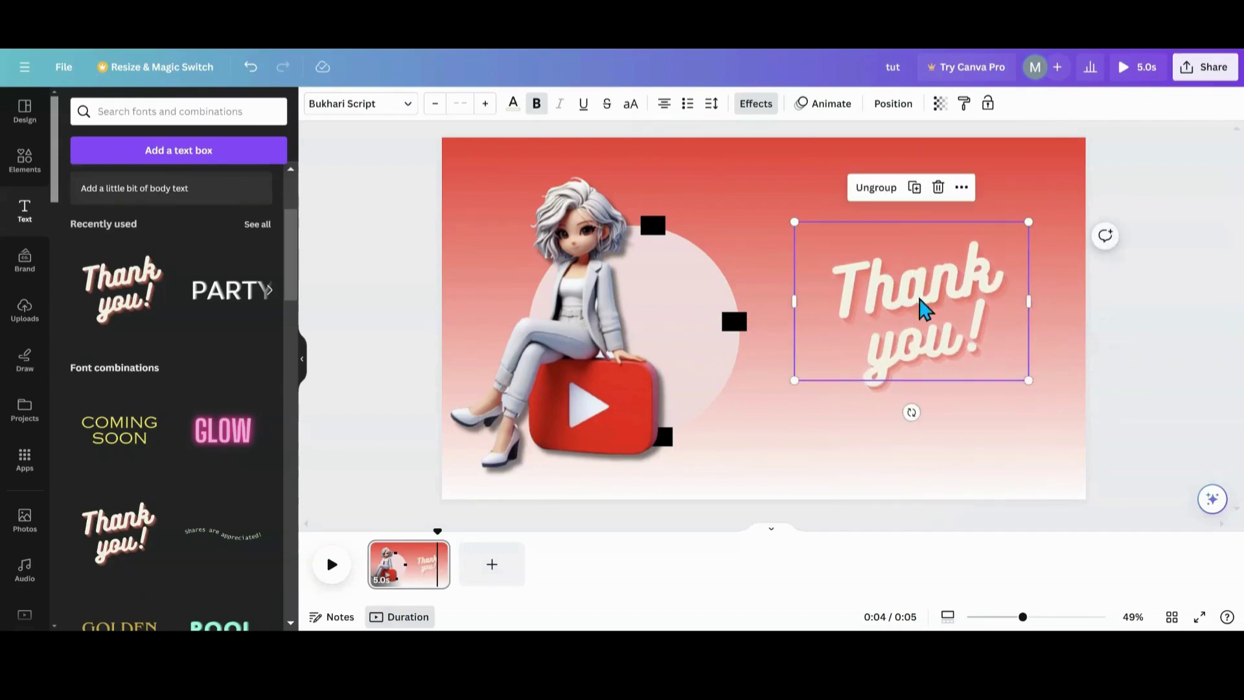
mouse_move(891, 332)
mouse_down()
mouse_move(911, 347)
mouse_move(896, 527)
mouse_move(902, 460)
mouse_move(883, 456)
mouse_move(916, 461)
mouse_move(913, 503)
mouse_move(907, 329)
mouse_up()
Try adding blank space before Thank in the Thank you! text, and undo it
click(850, 374)
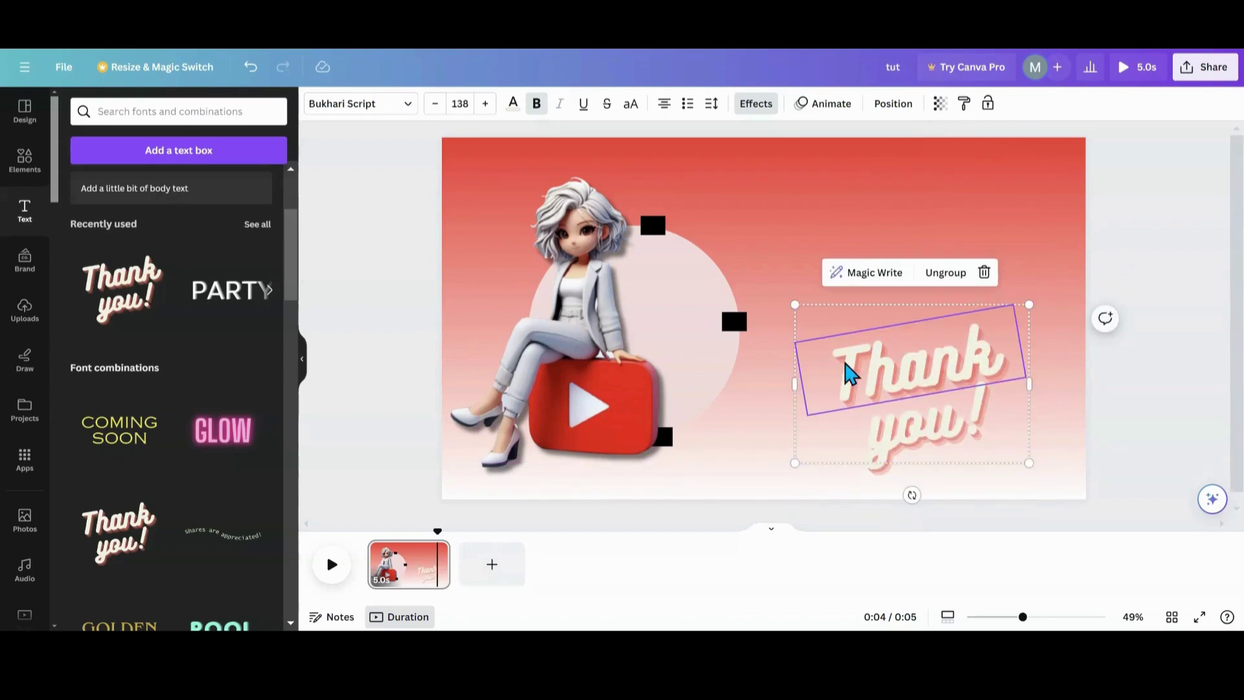
click(844, 363)
key(Return)
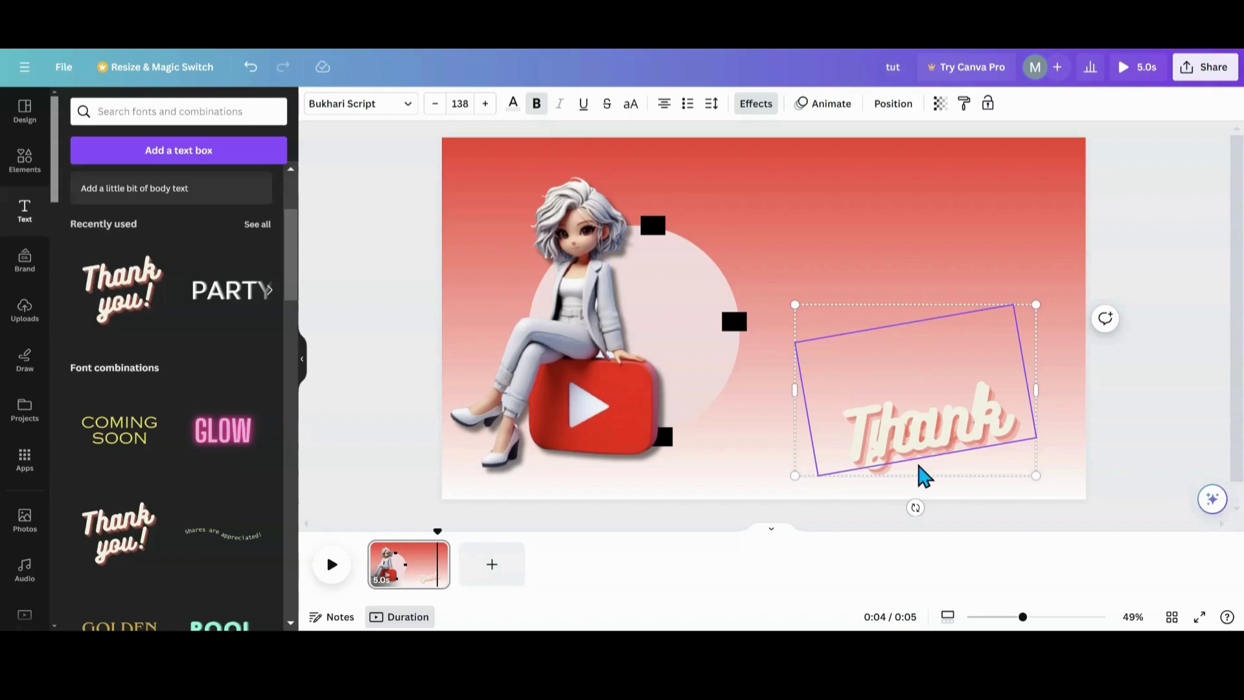
click(250, 72)
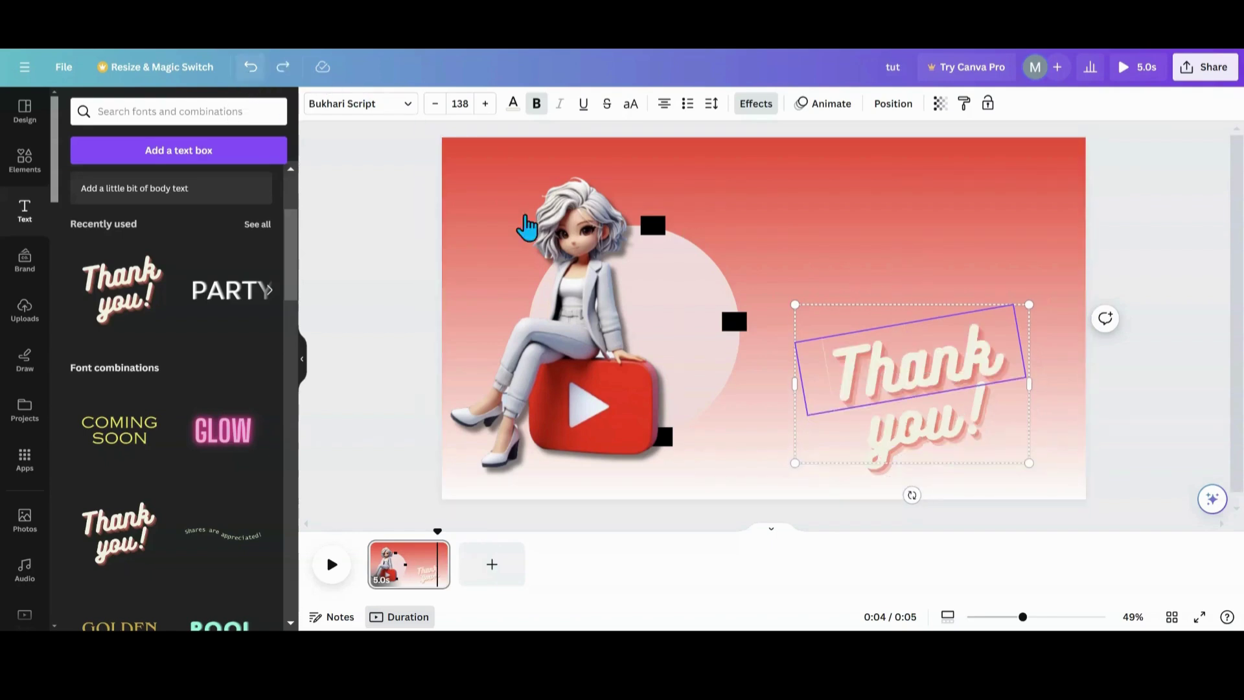
Shift the Thank you! text slightly, add a square from the recently used elements and place it over the upper part of Thank
mouse_move(953, 411)
mouse_down()
mouse_move(946, 379)
mouse_move(966, 399)
mouse_up()
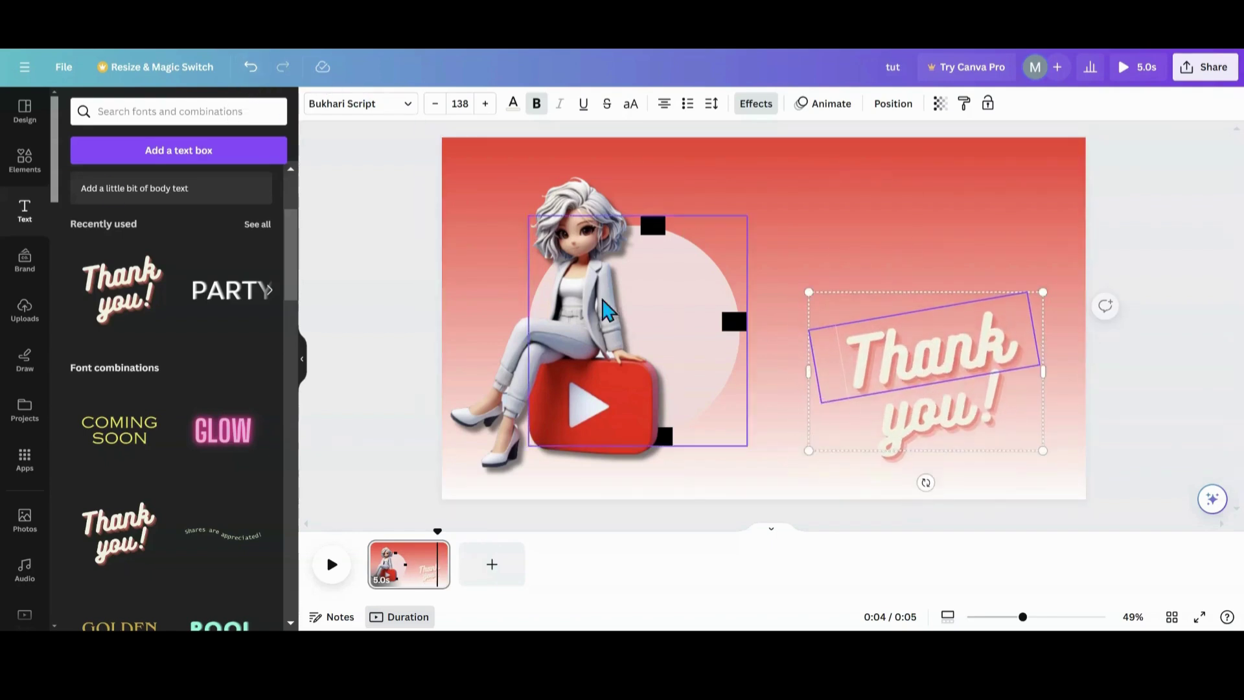
click(20, 158)
click(90, 188)
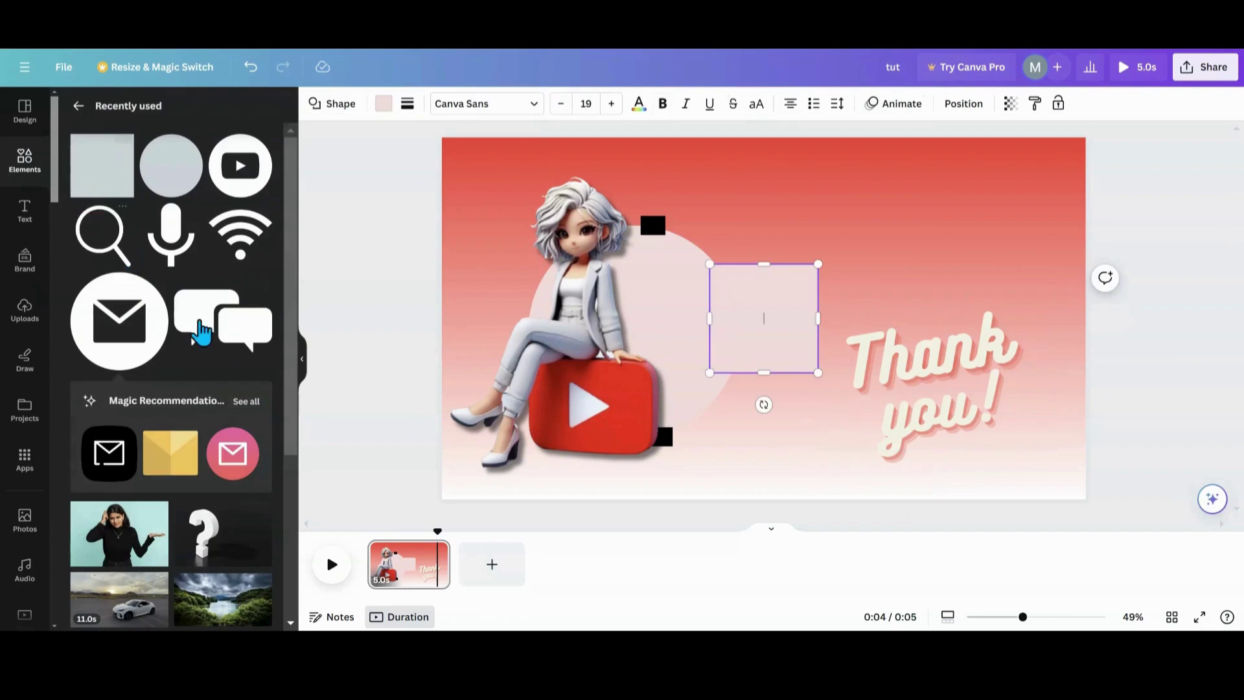
drag(767, 316, 937, 316)
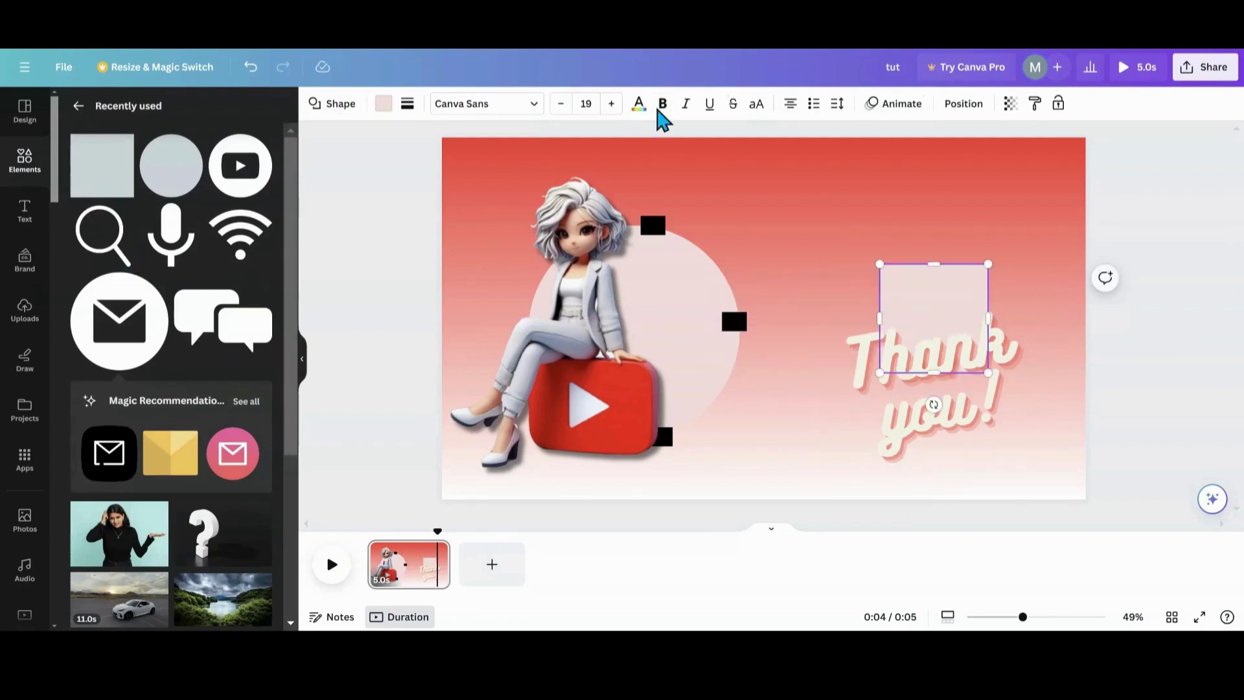
Group the square with the Thank you! text and set the square's fill to no color
click(963, 105)
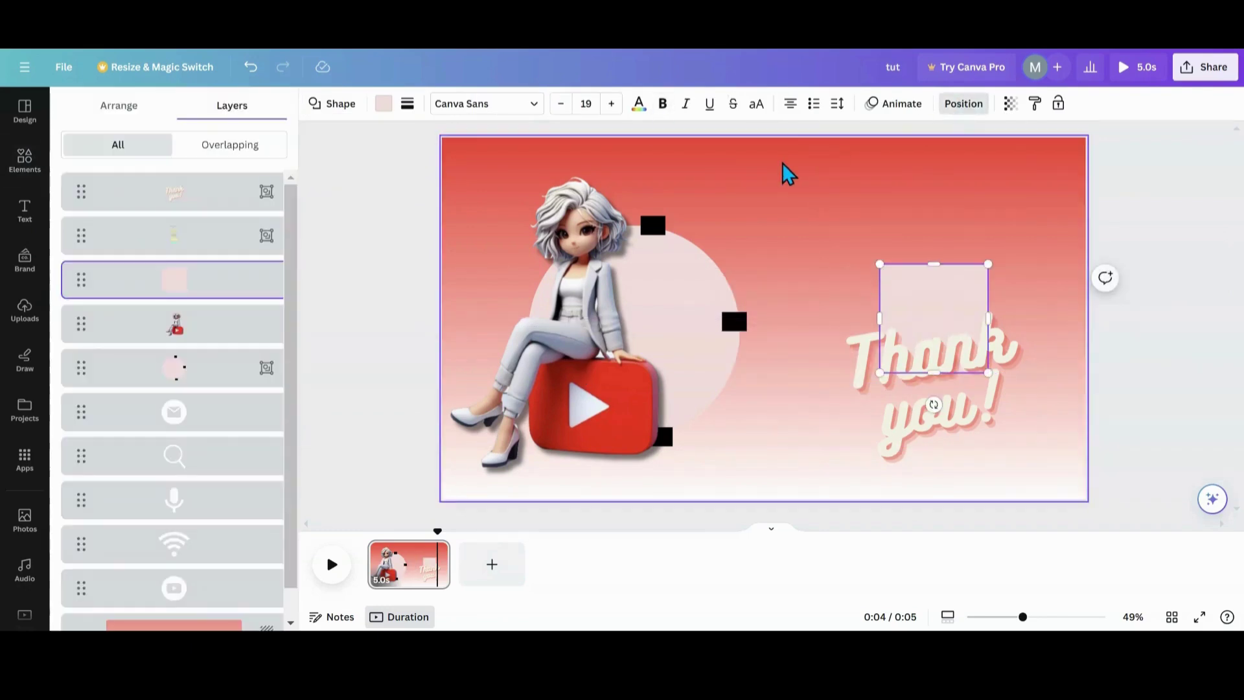
mouse_move(833, 311)
mouse_down()
mouse_move(869, 333)
mouse_move(839, 295)
mouse_move(836, 305)
mouse_up()
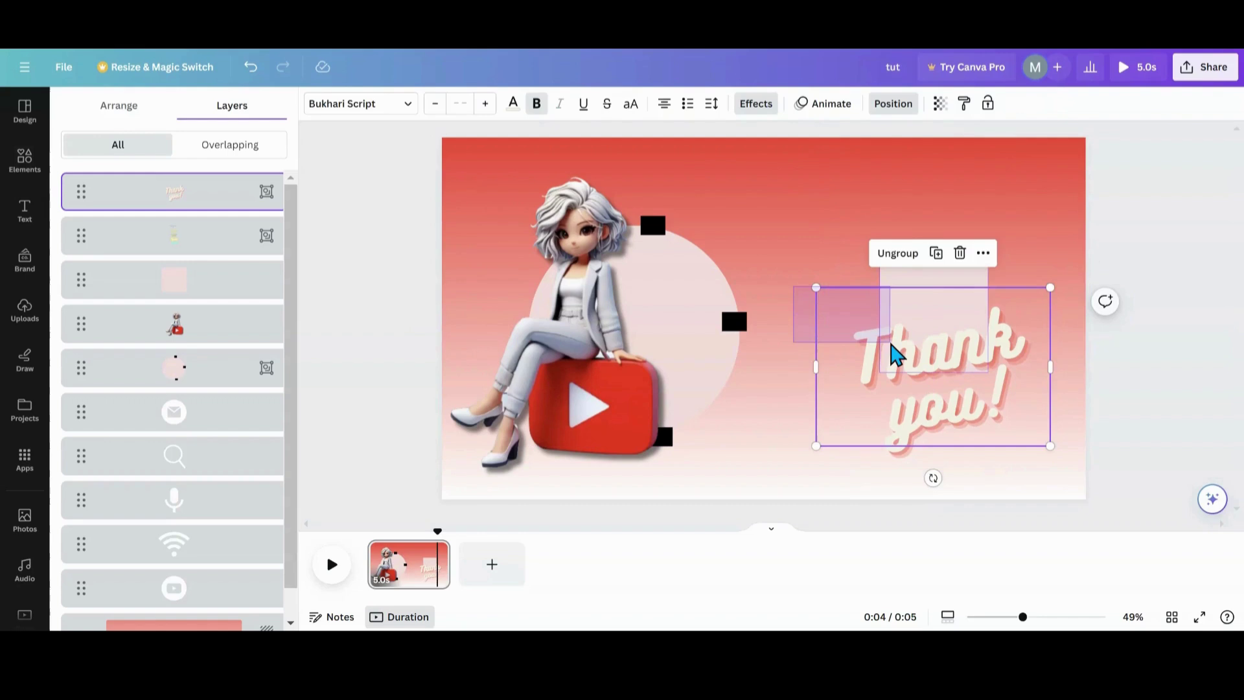
shift+click(904, 311)
click(898, 229)
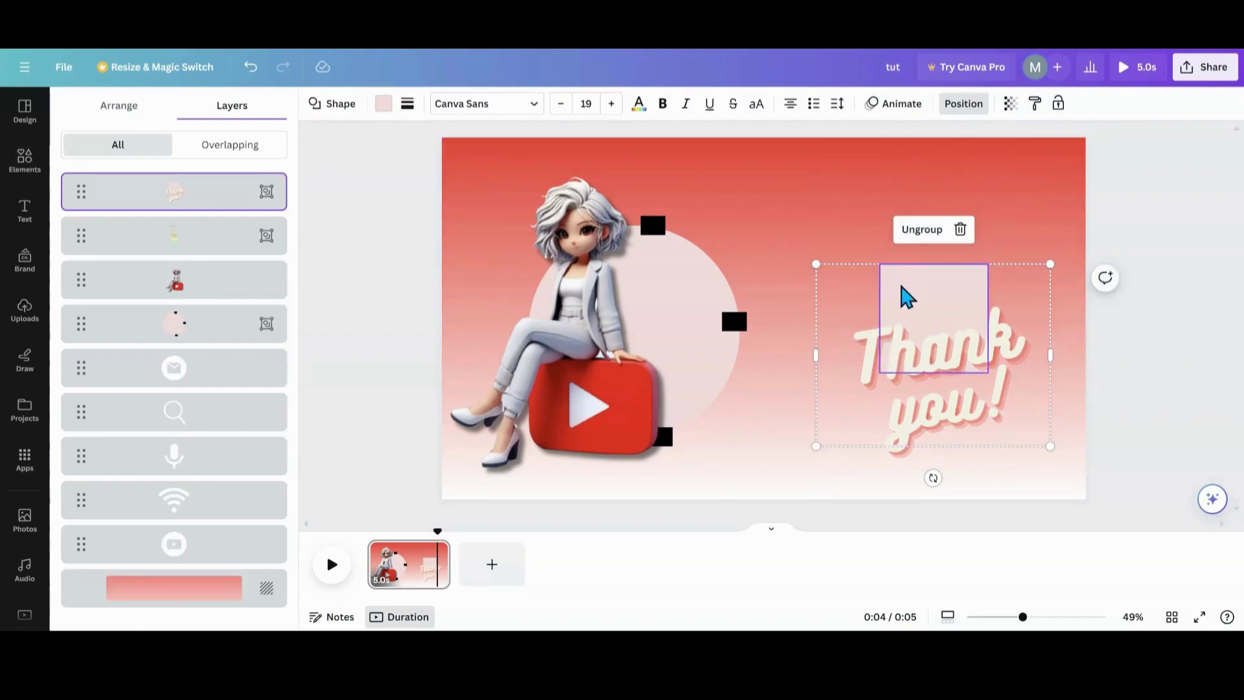
click(383, 103)
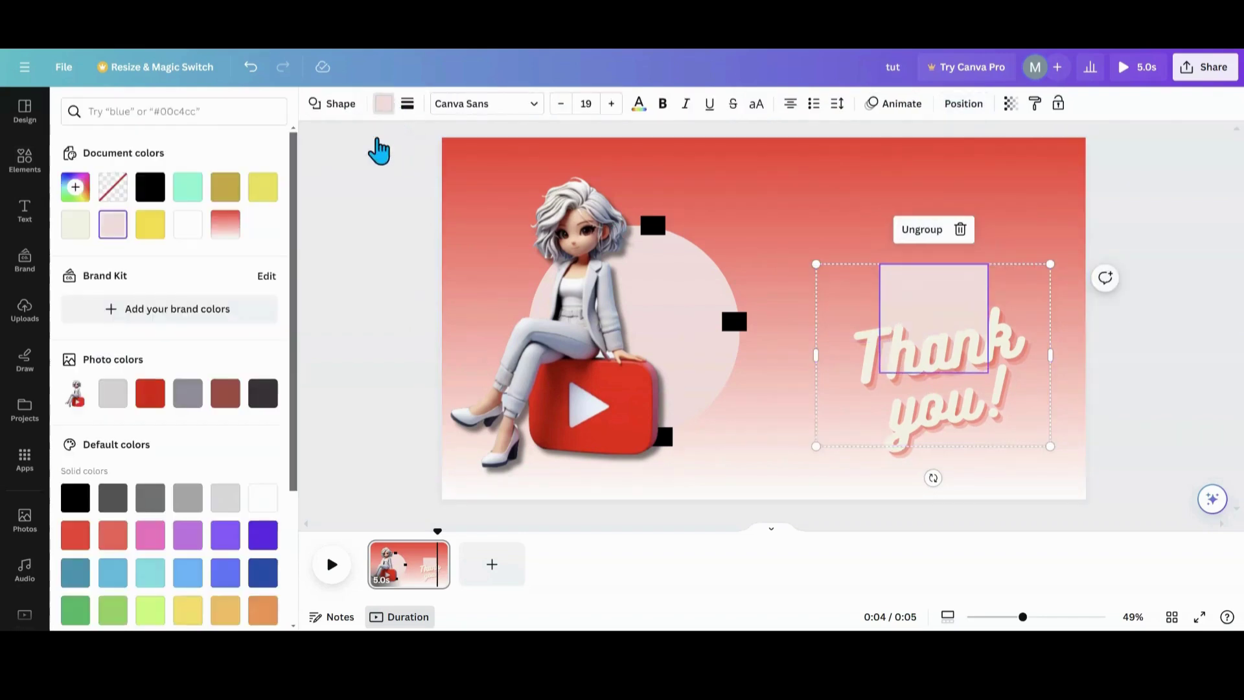
click(115, 197)
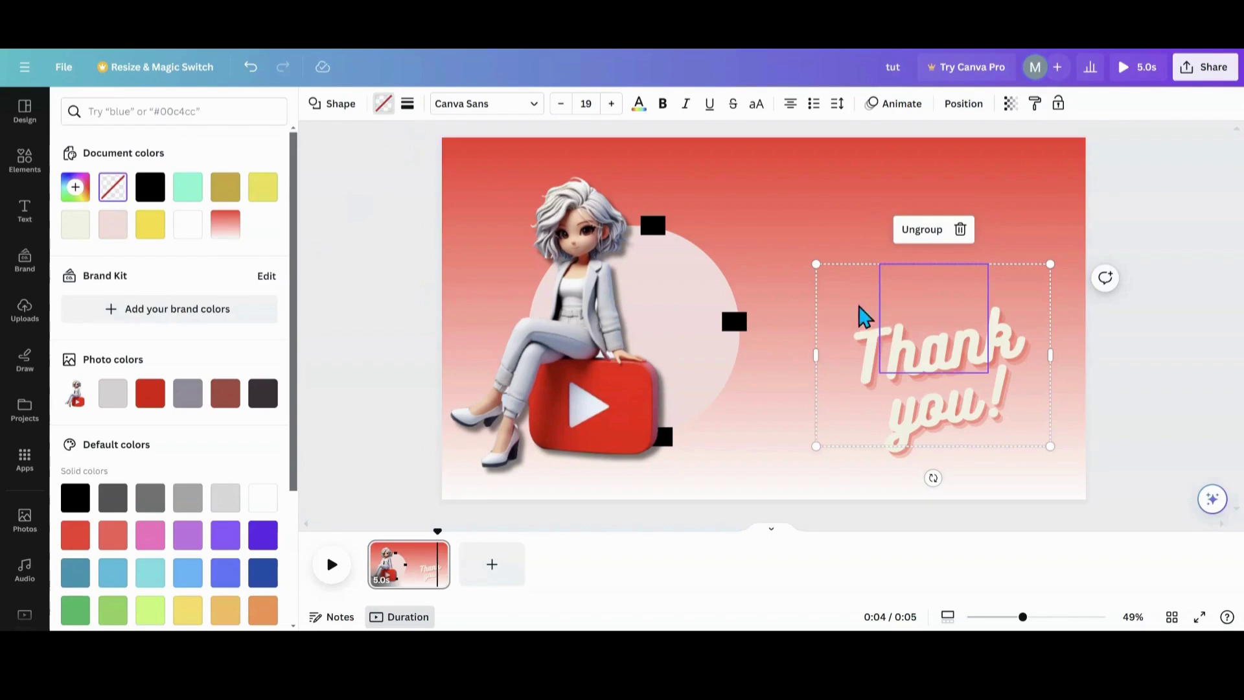
Enlarge the Thank you! group and position it in the open area beside the circle
drag(816, 267, 743, 207)
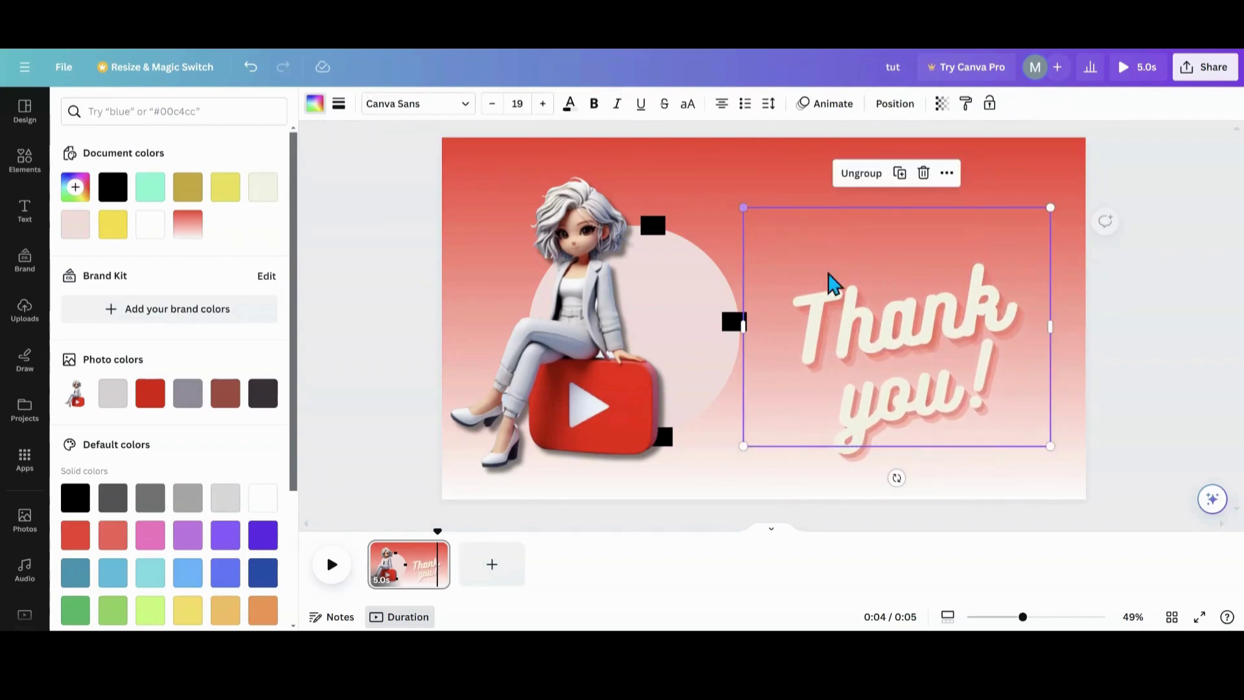
mouse_move(920, 365)
mouse_down()
mouse_move(911, 353)
mouse_move(1175, 352)
mouse_move(952, 339)
mouse_move(928, 480)
mouse_move(900, 344)
mouse_move(905, 363)
mouse_up()
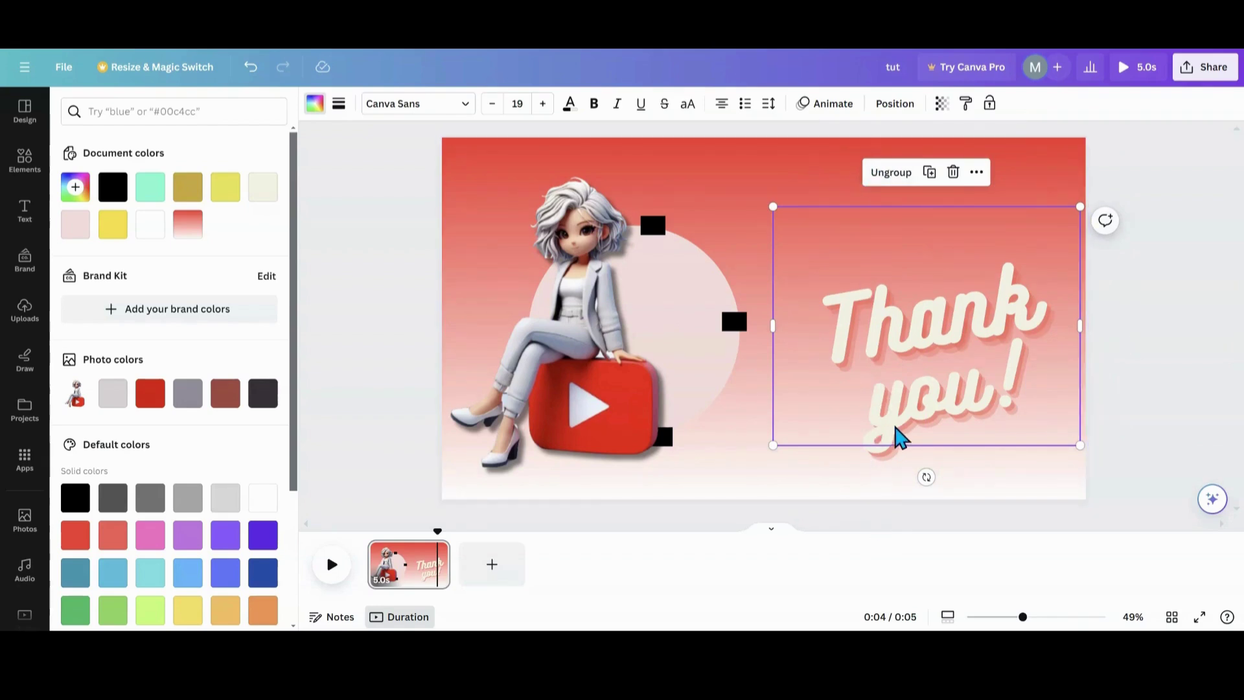
drag(896, 436, 886, 348)
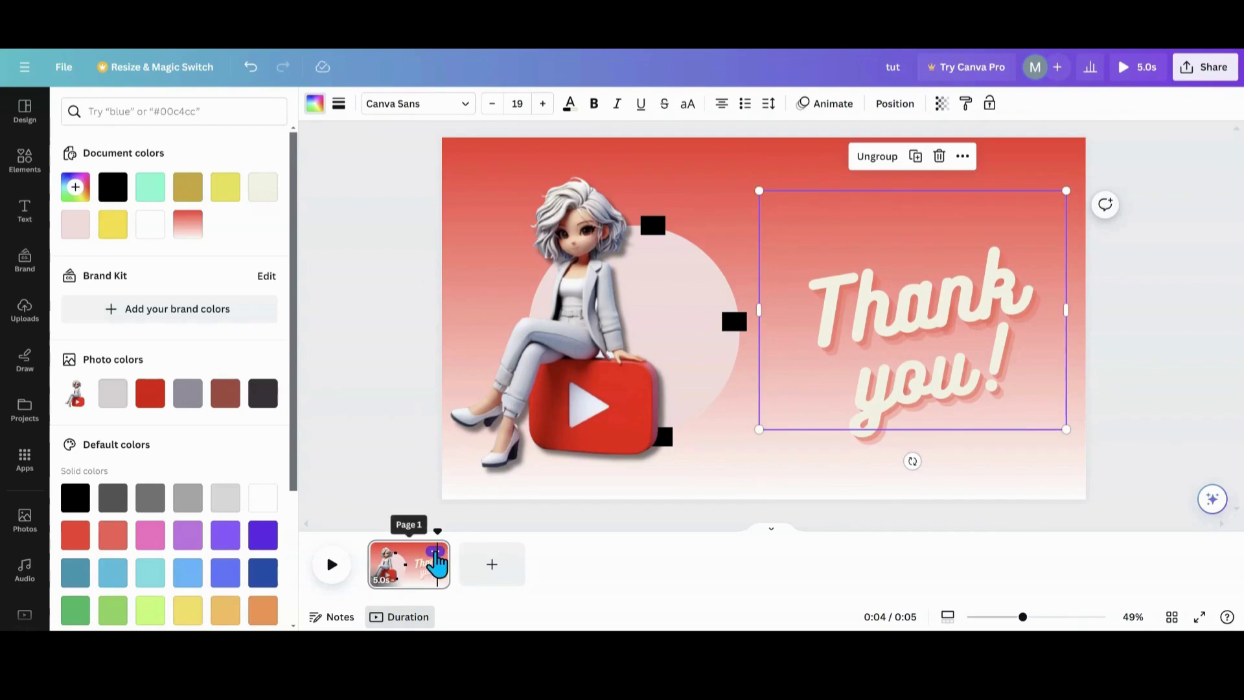
Duplicate the page and, on the copy, move the Thank you! group down until its text lies below the slide's lower edge
click(435, 552)
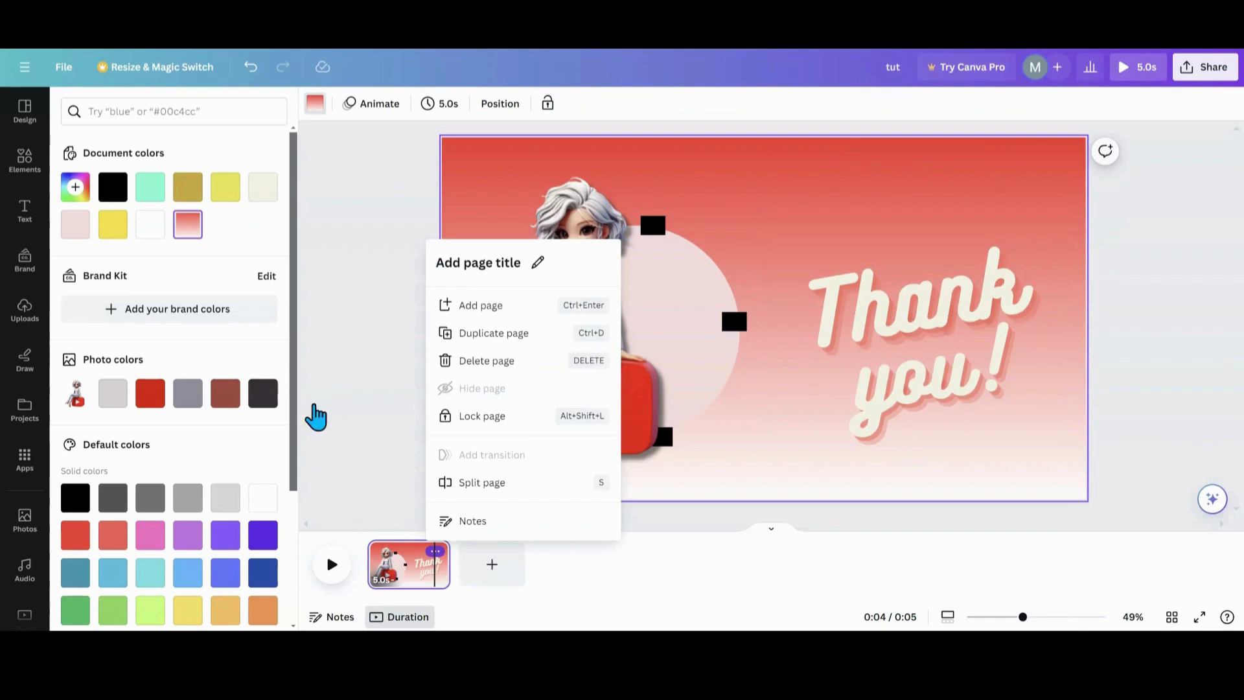
click(466, 333)
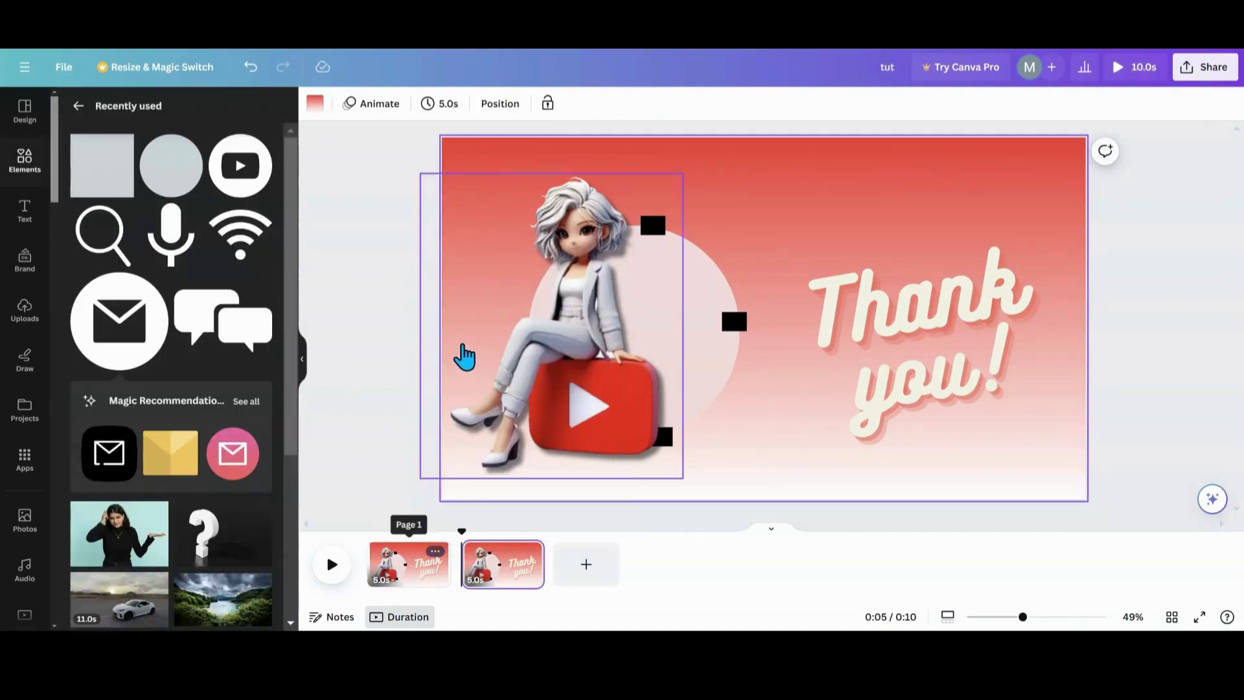
click(873, 365)
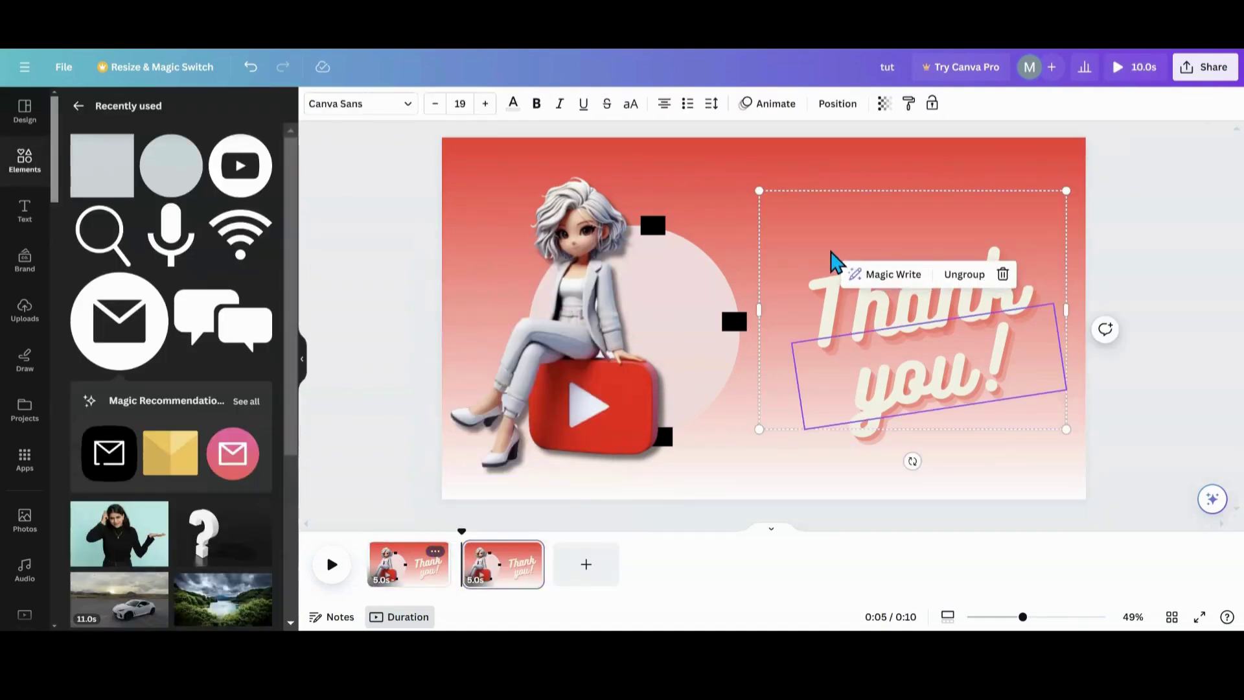
drag(830, 261, 839, 484)
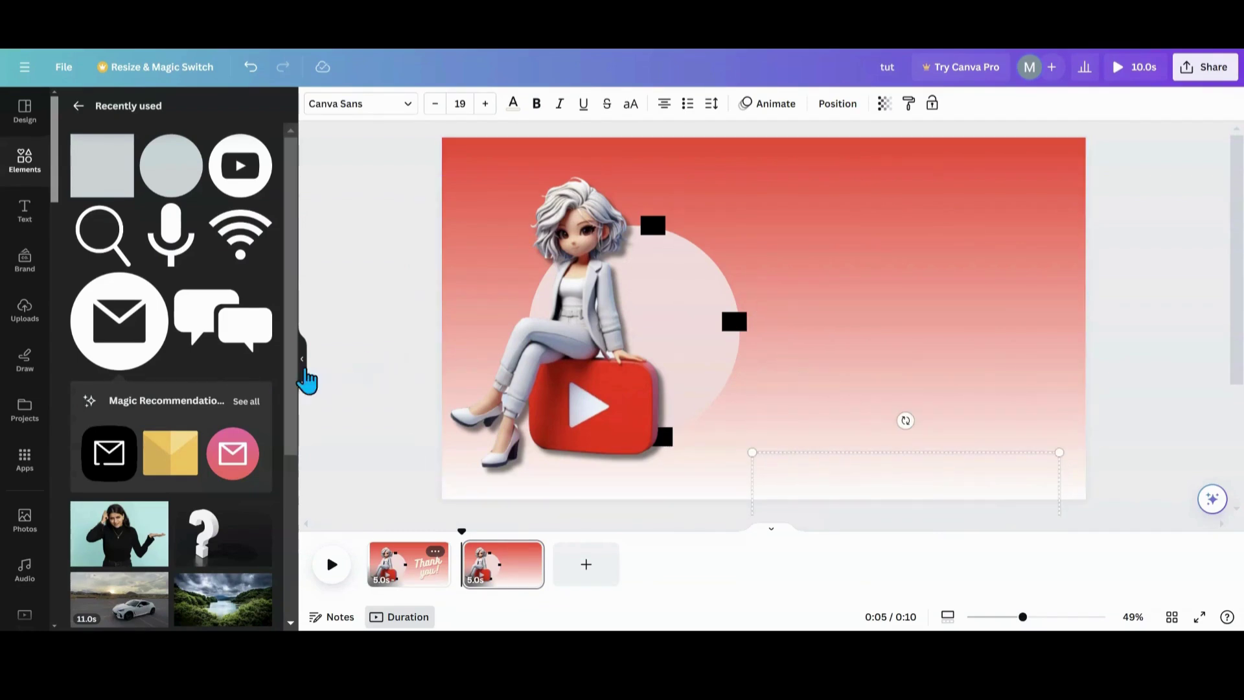
Move the YouTube icon onto the circle's upper black marker and send the circle group just above the background in the layer order
click(838, 105)
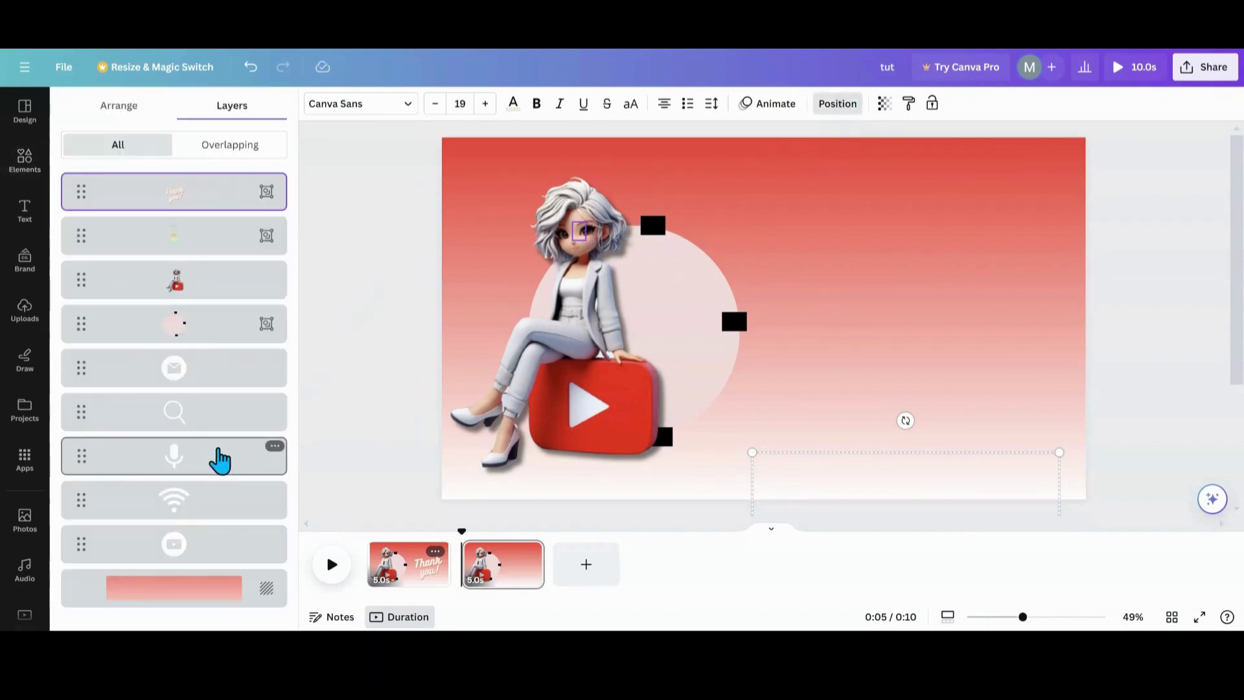
click(188, 549)
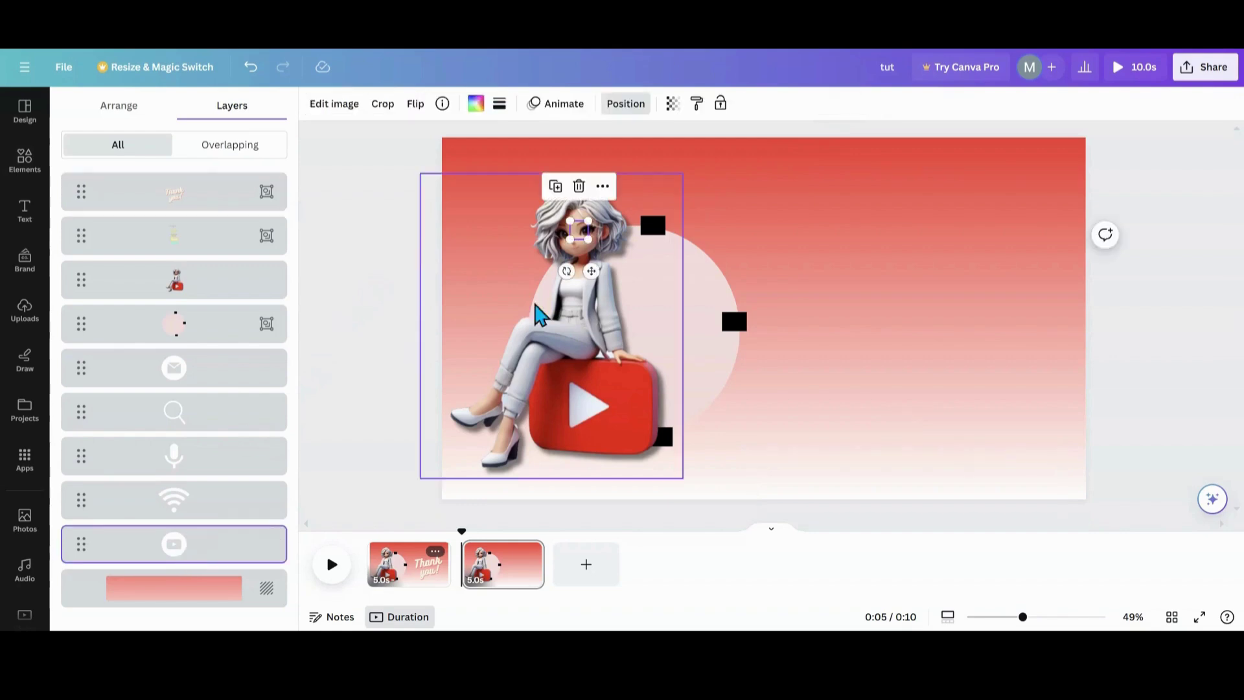
drag(591, 271, 665, 268)
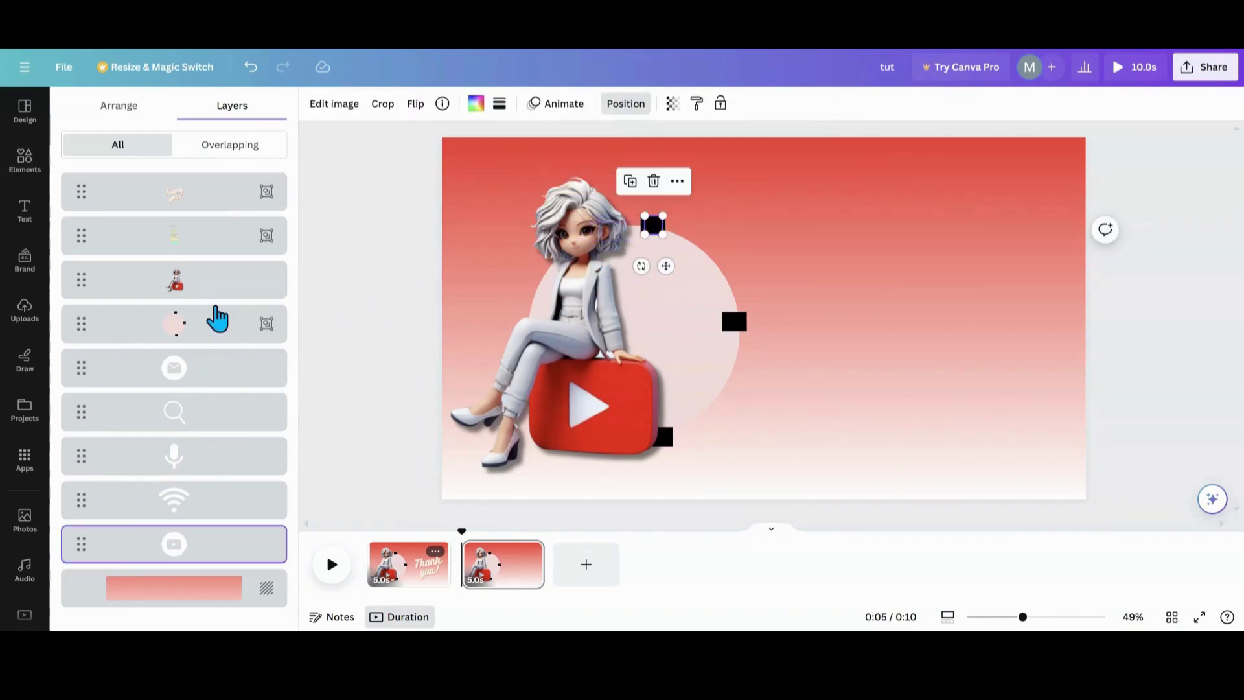
drag(205, 343, 194, 574)
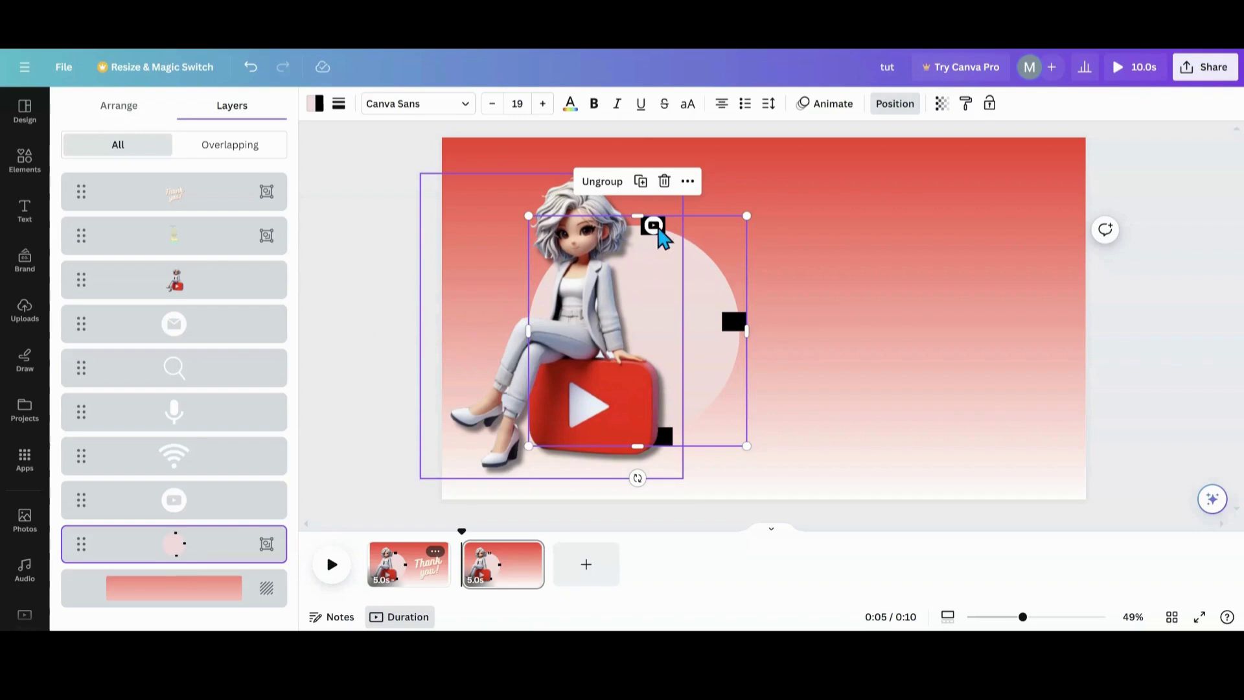
Enlarge the YouTube icon until it covers the upper black marker and tilt it clockwise
click(251, 510)
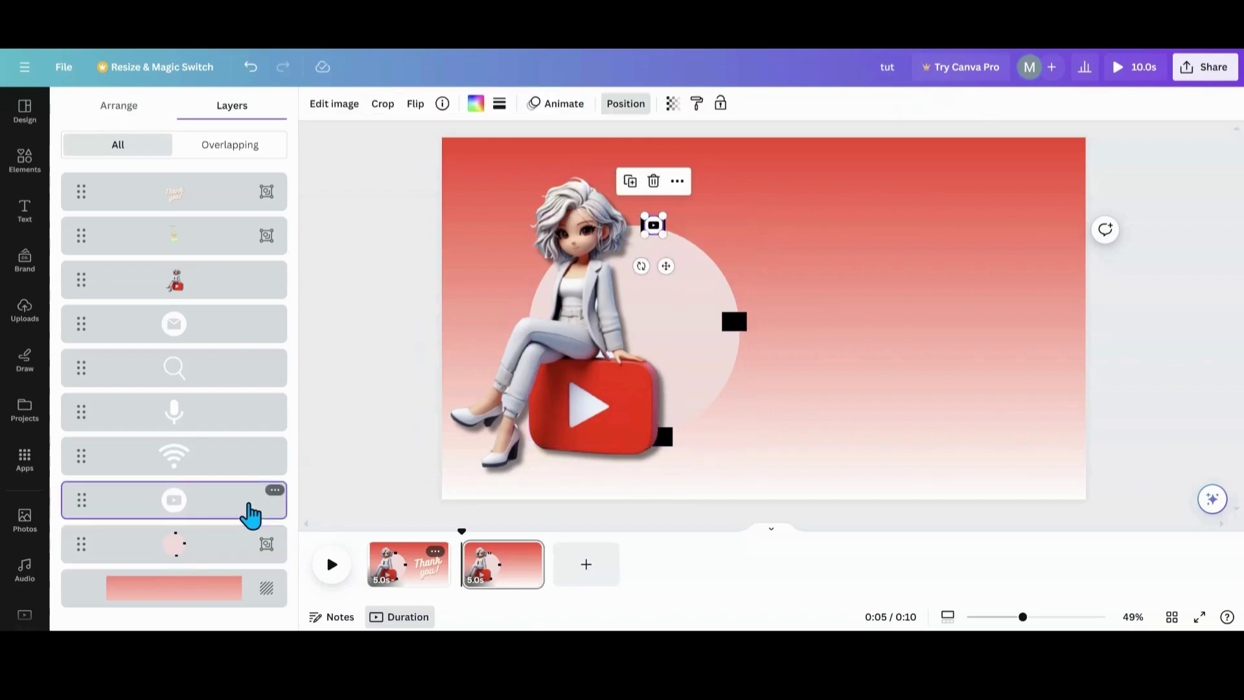
drag(663, 235, 637, 207)
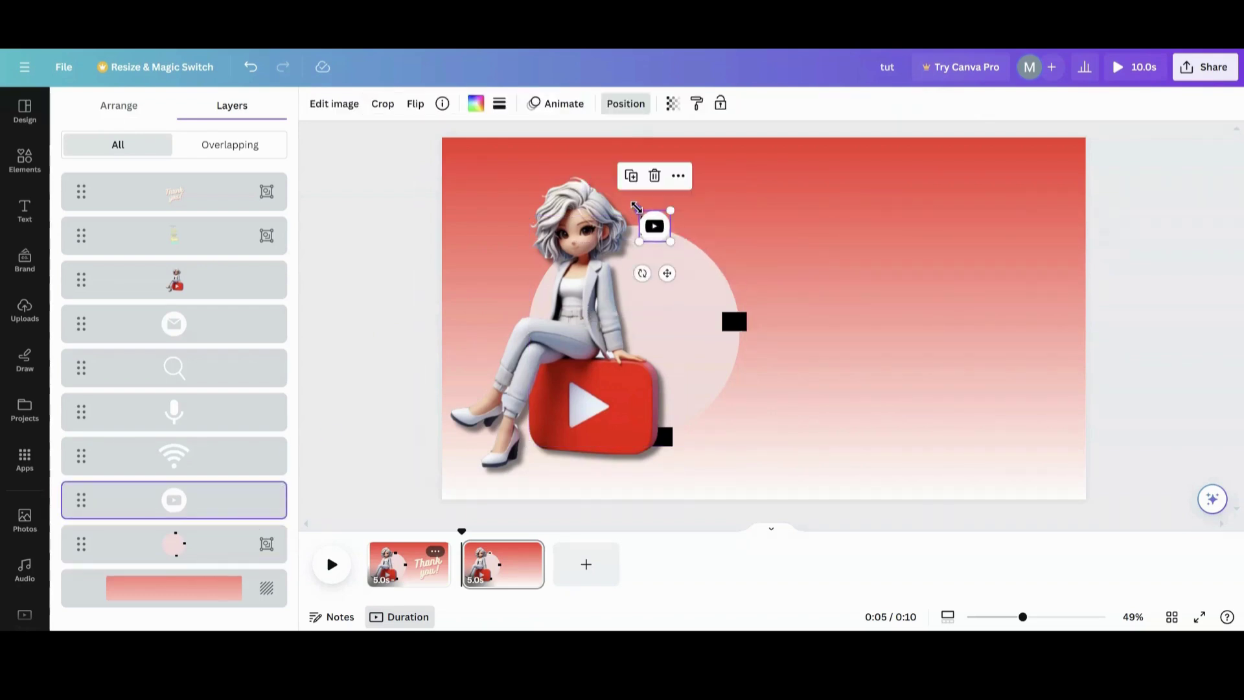
drag(642, 274, 628, 268)
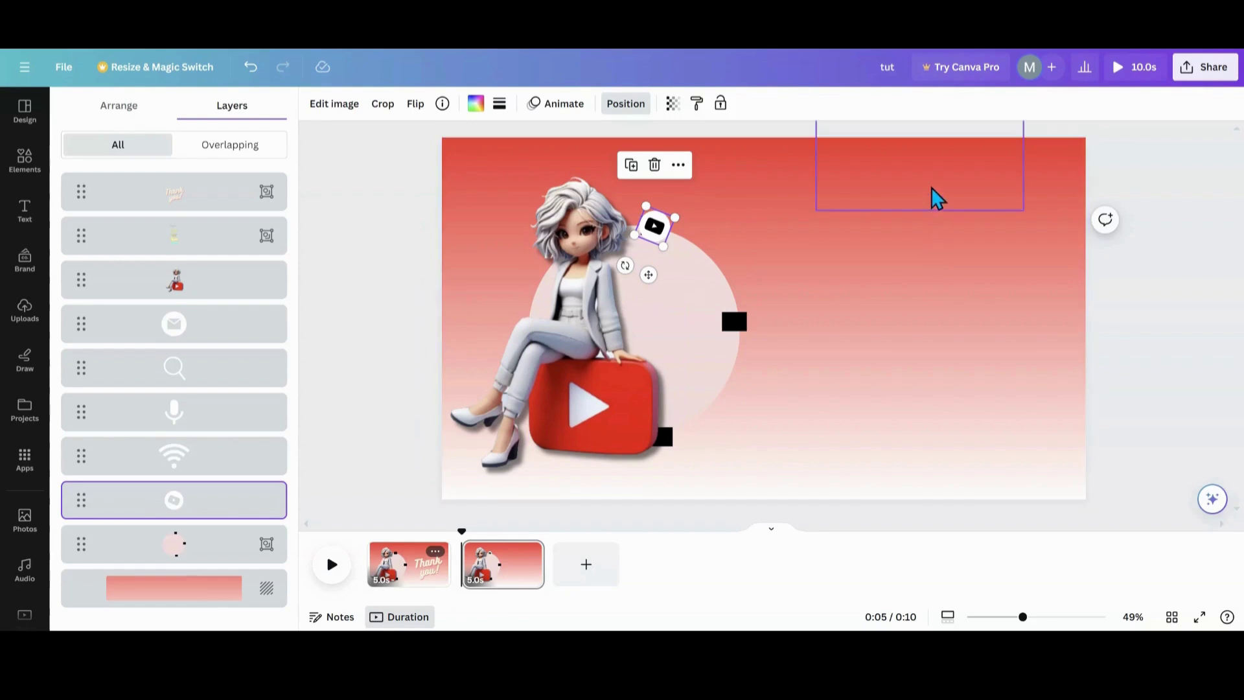
Move the text column group down until PARTY sits in the upper part of the slide, beside the circle
click(914, 174)
drag(912, 170, 908, 262)
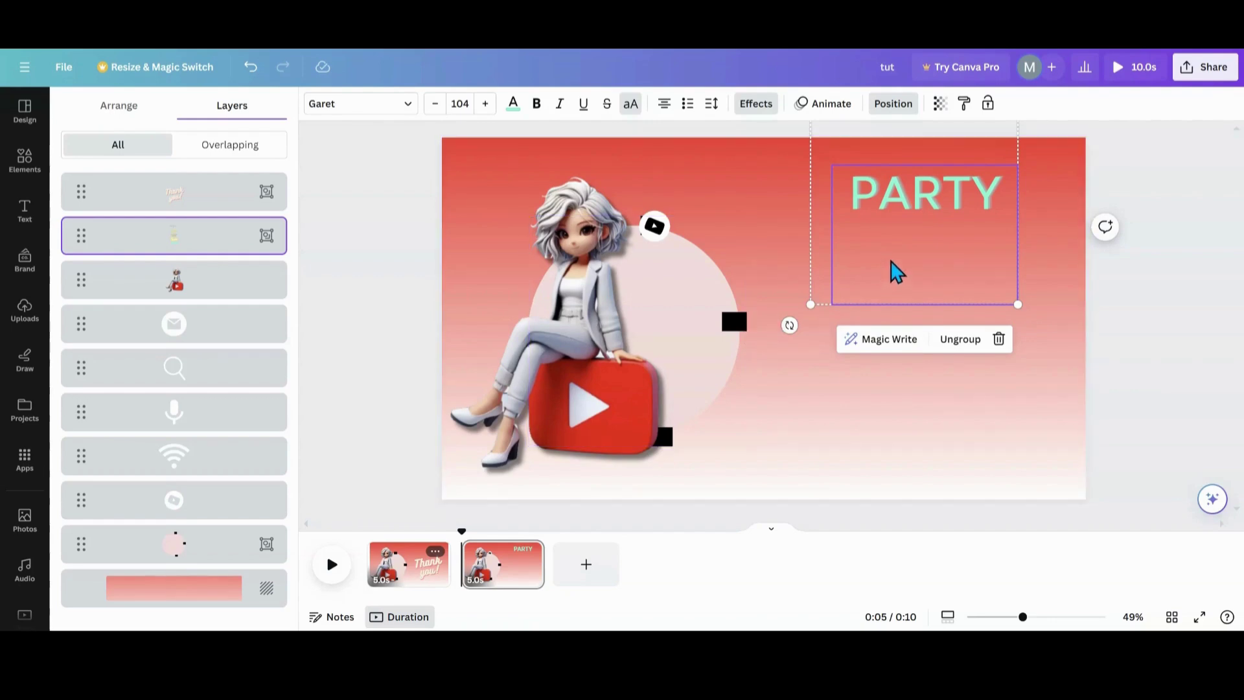
drag(891, 261, 893, 272)
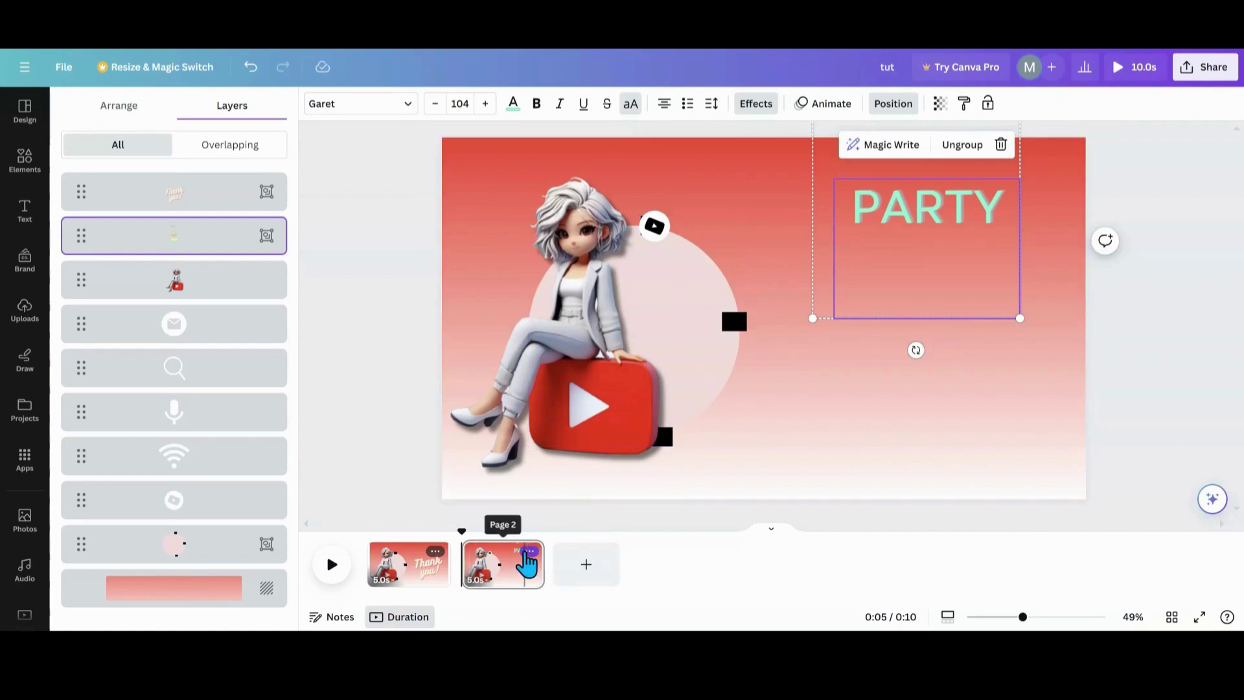
Duplicate page 2 and, on the copy, move the YouTube icon to the circle's middle marker and lower the text group until Sparkle shows
click(530, 551)
click(576, 334)
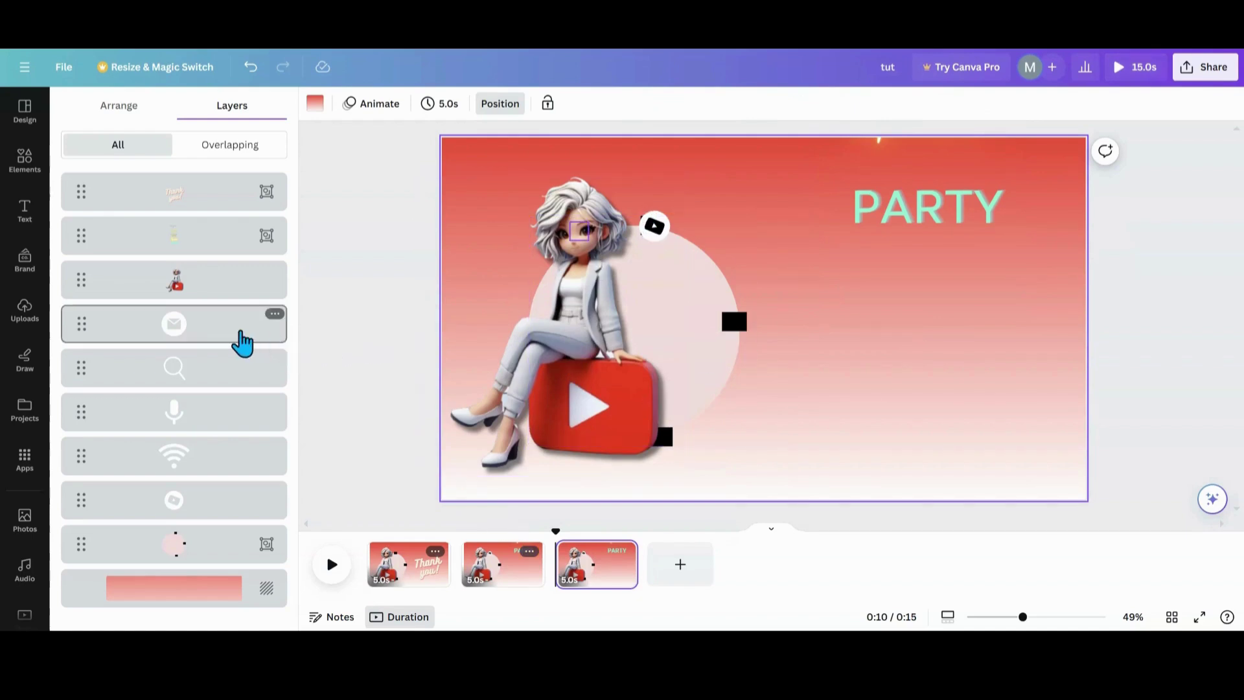
click(187, 513)
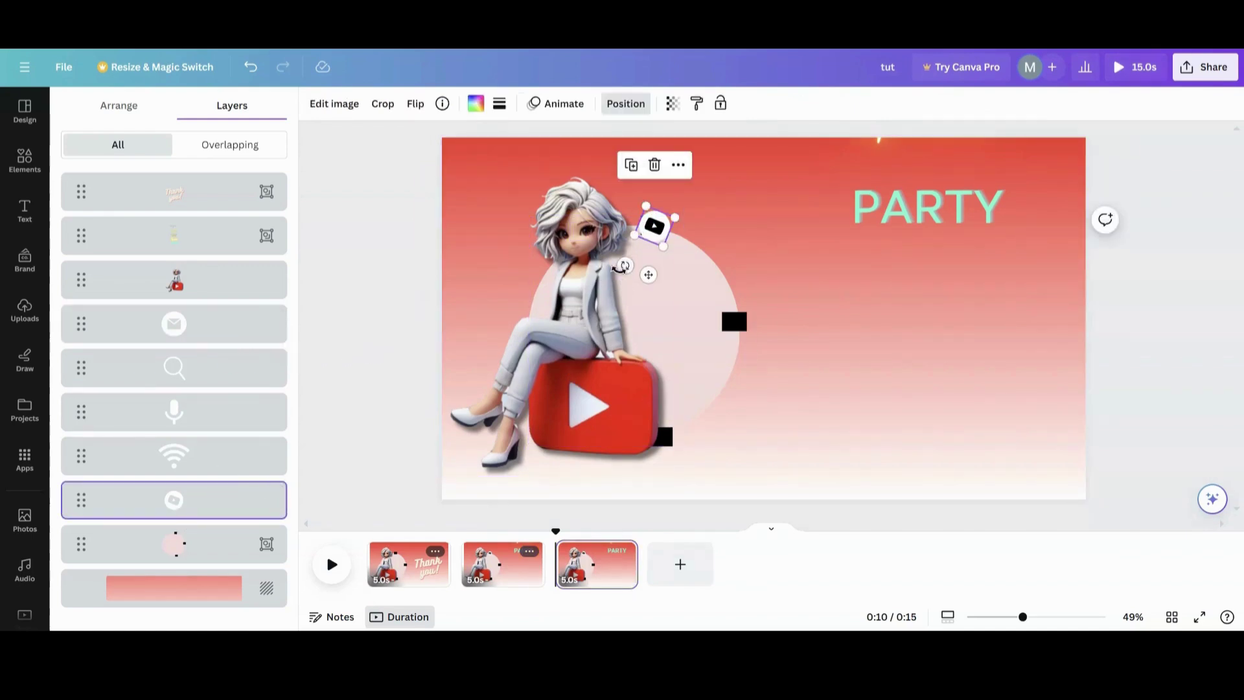
drag(660, 280, 756, 410)
drag(941, 208, 937, 309)
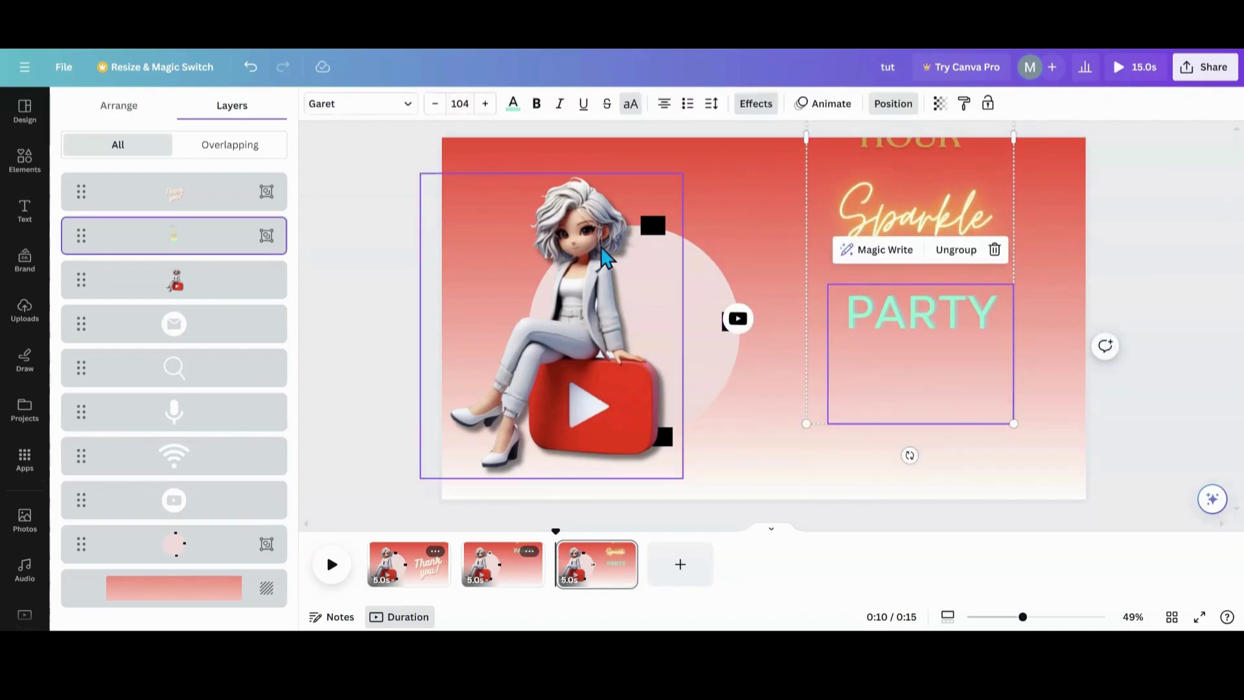
Place the Wi-Fi icon on the circle's upper black marker, tilting and resizing it to fit
click(179, 466)
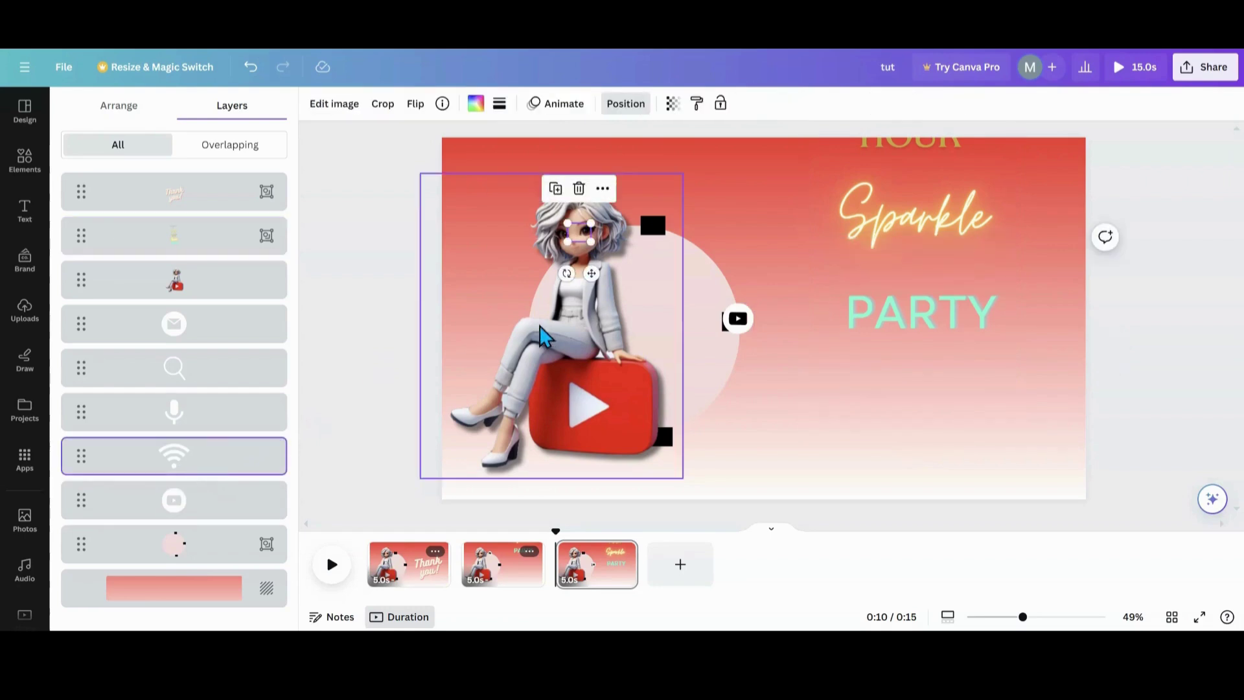
drag(592, 273, 636, 263)
drag(668, 215, 649, 232)
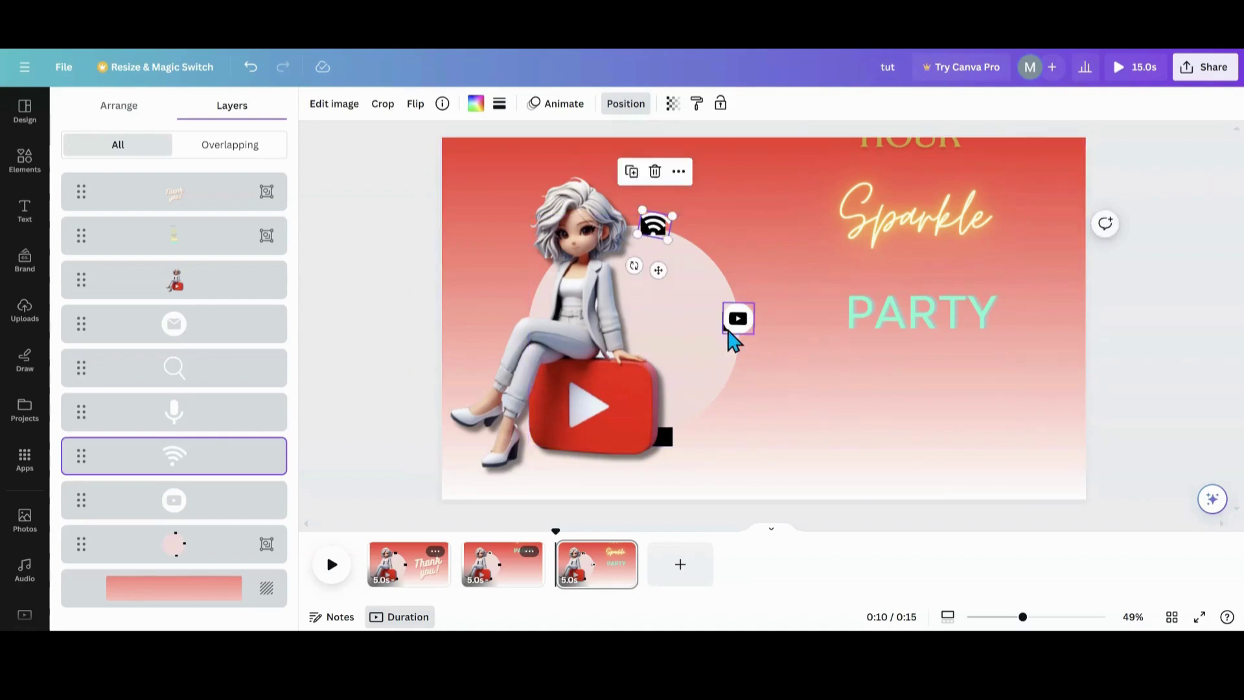
Duplicate page 3 and, on the copy, lower the text group until GOLDEN HOUR shows fully above Sparkle
click(624, 553)
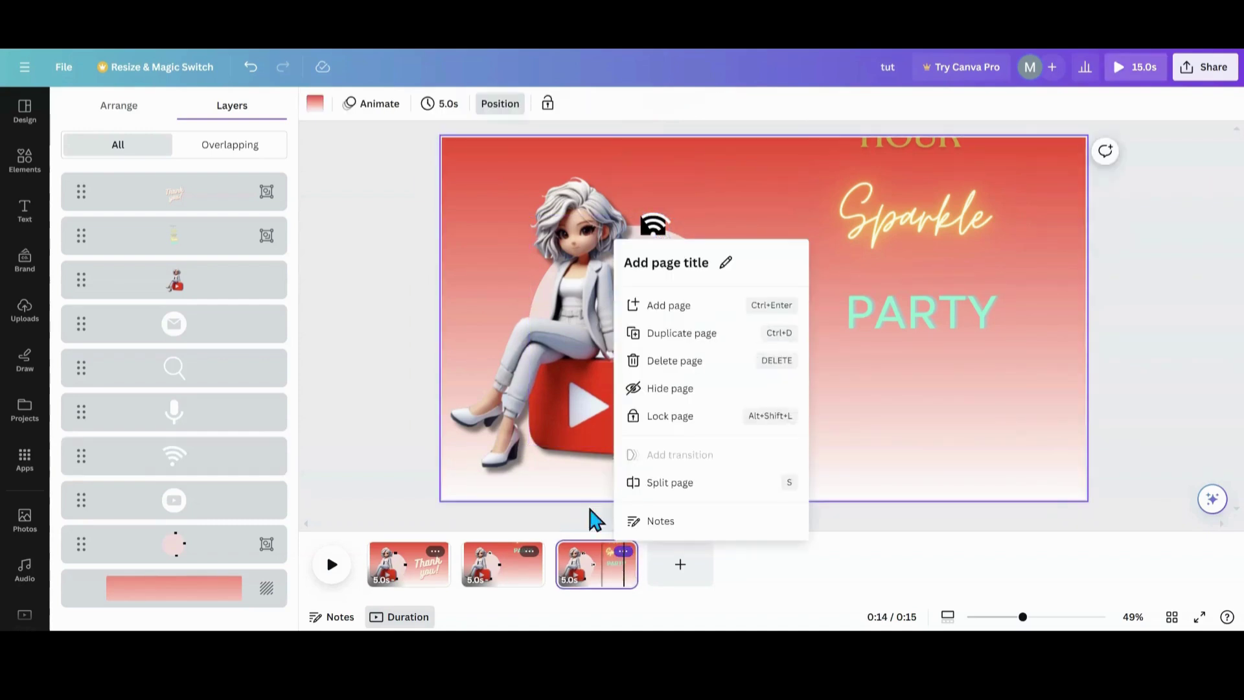
click(691, 334)
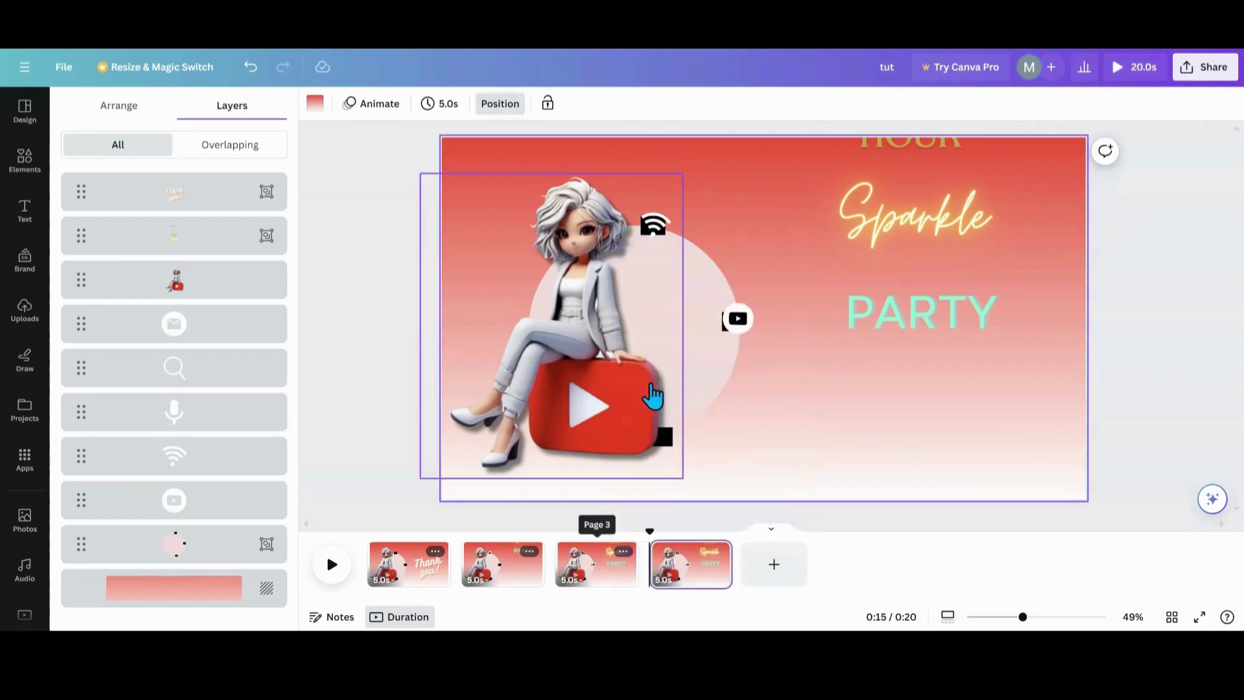
click(931, 249)
drag(931, 248, 933, 332)
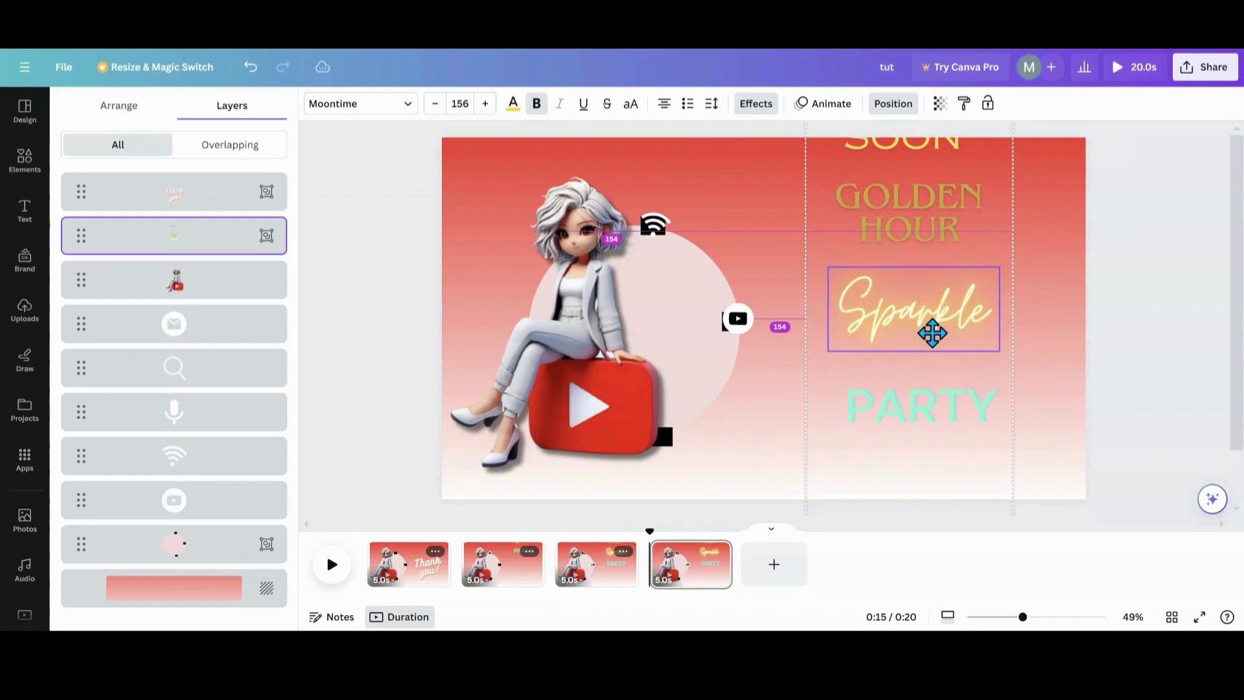
Move the YouTube icon to the circle's lower black marker, bring it to the front of all layers and tilt it to fit
drag(742, 327, 685, 441)
drag(680, 442, 658, 441)
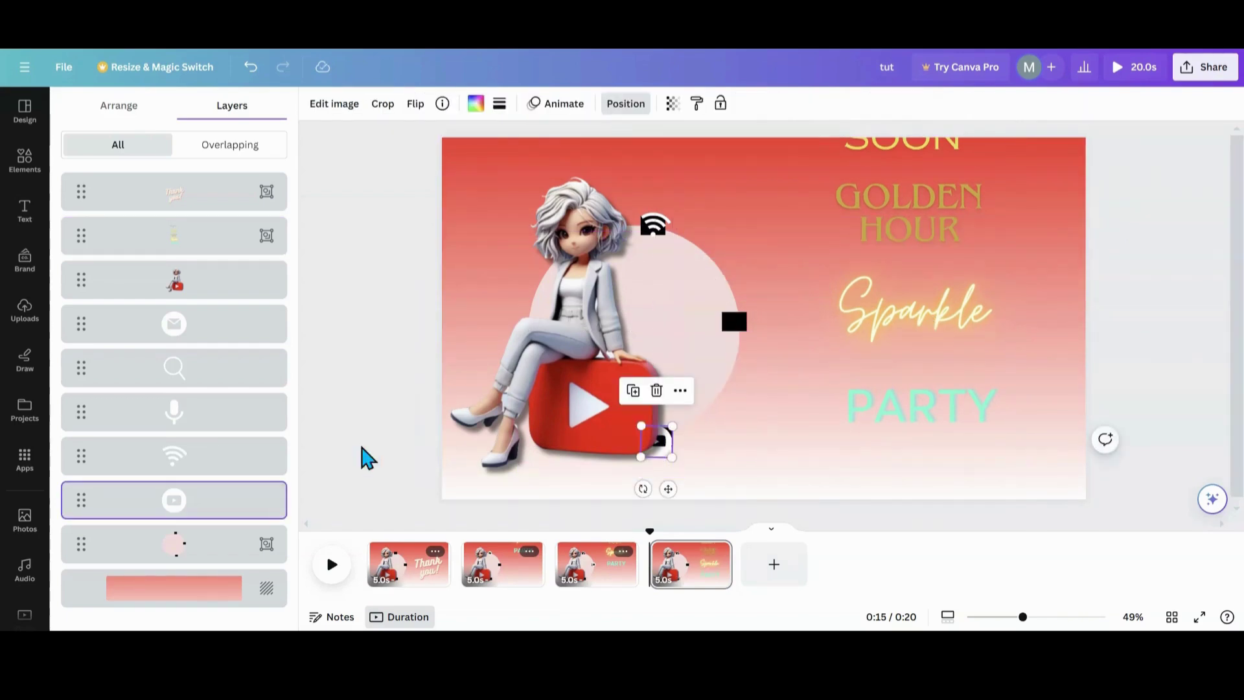
drag(203, 508, 203, 186)
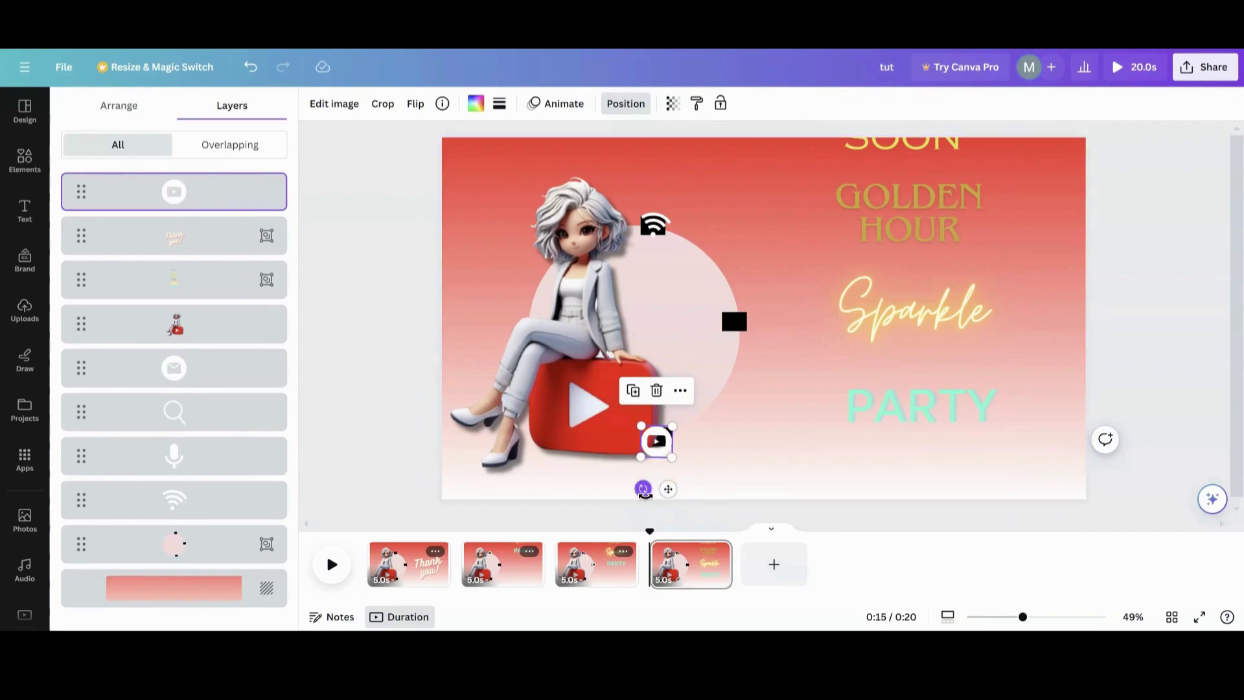
mouse_move(645, 493)
mouse_down()
mouse_move(636, 488)
mouse_move(667, 491)
mouse_up()
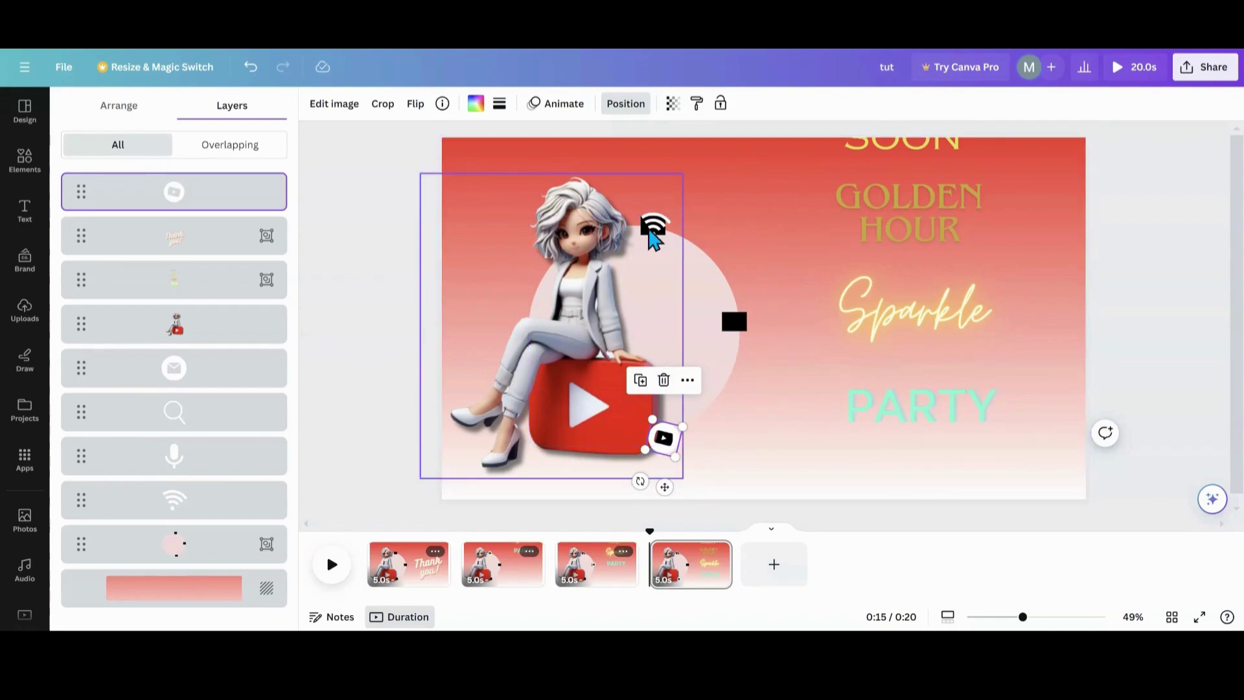
Move the Wi-Fi icon from the upper marker to the circle's middle black marker
click(176, 505)
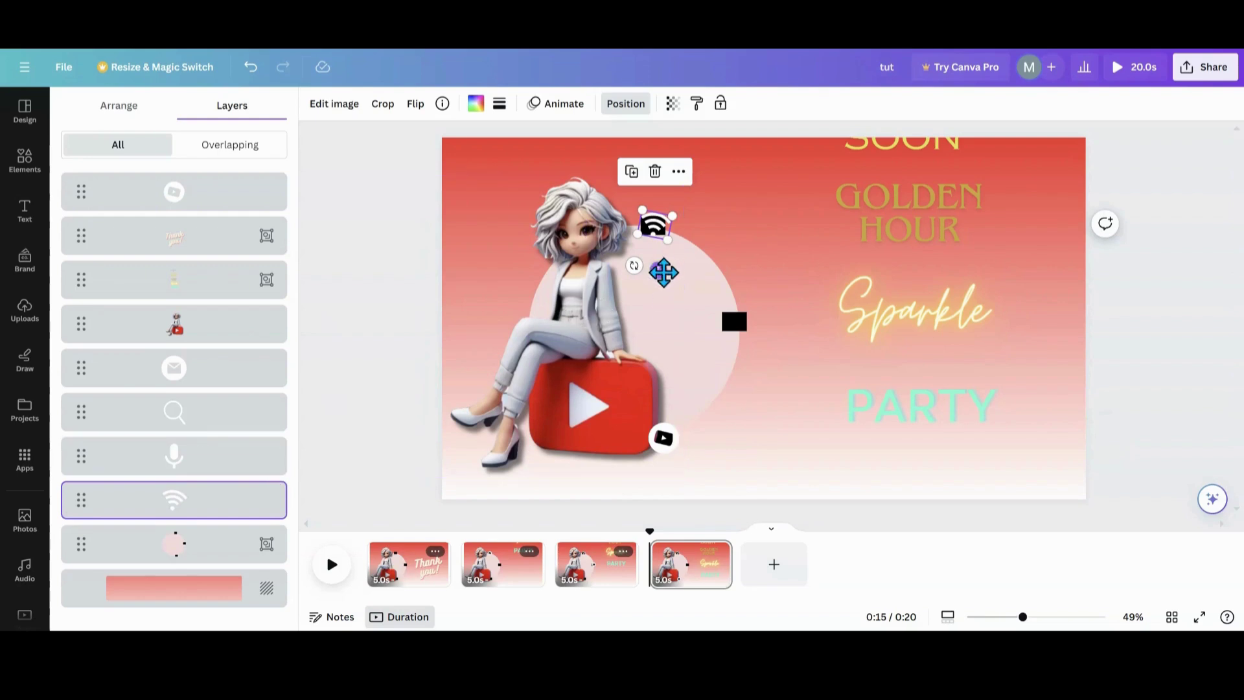
drag(658, 269, 739, 388)
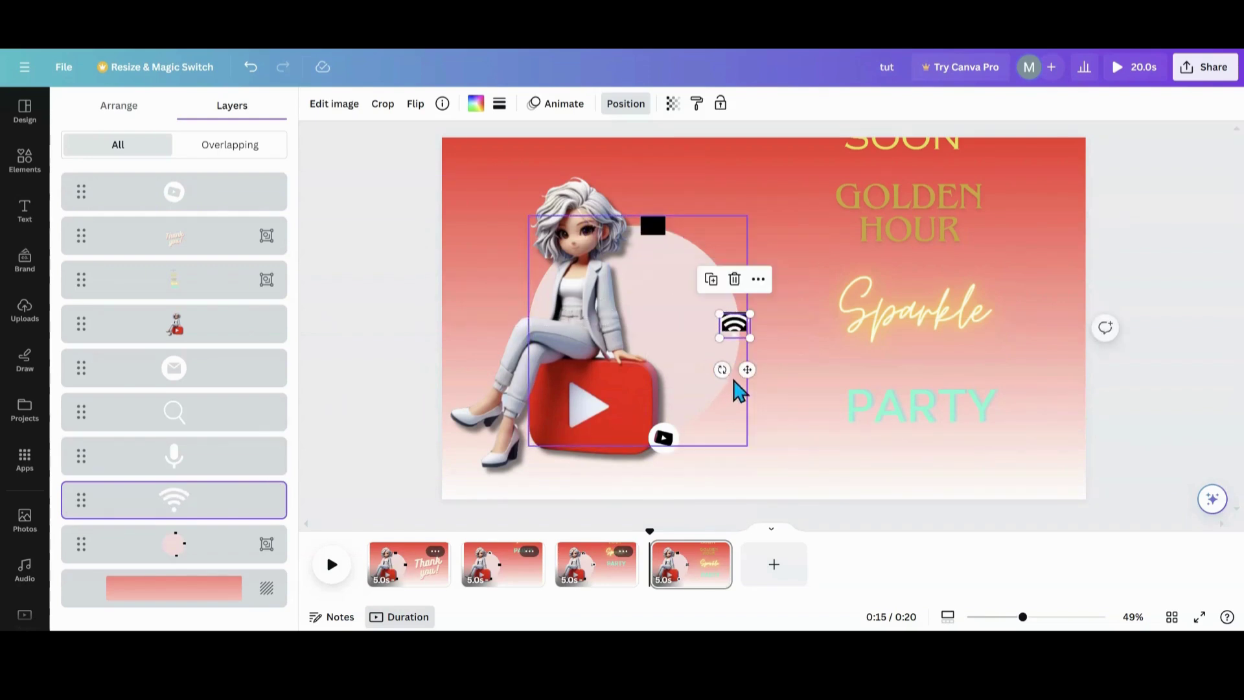
click(743, 365)
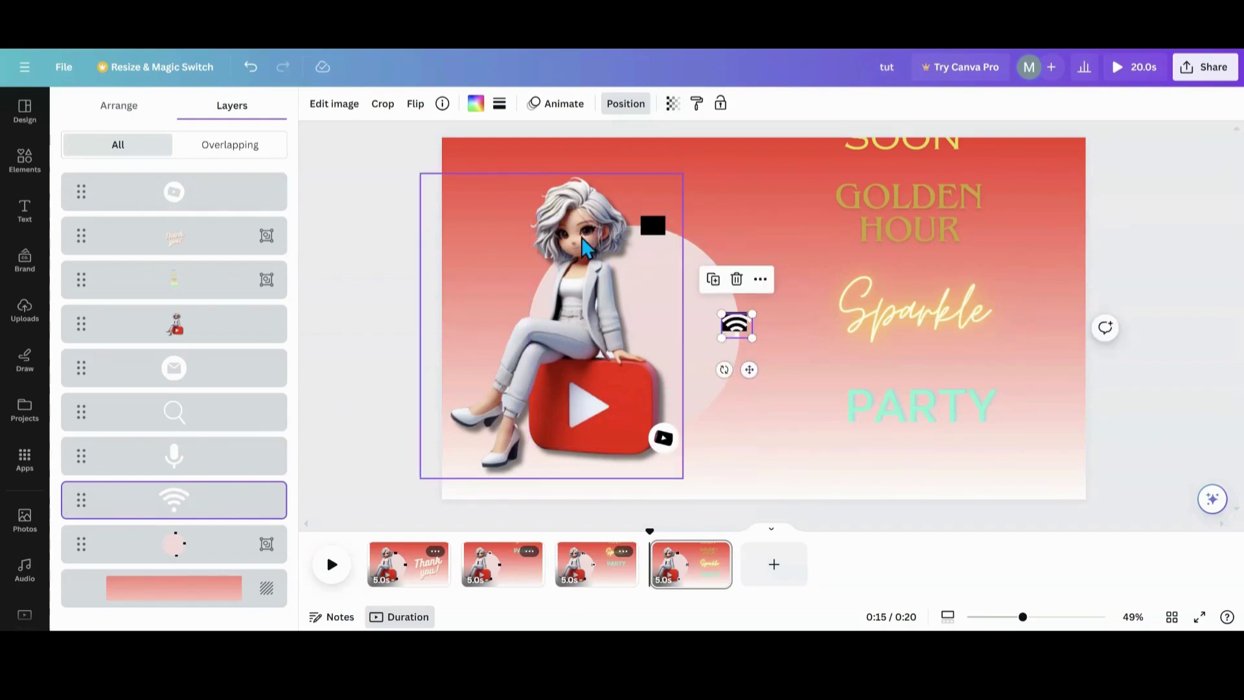
Place the microphone icon on the circle's upper black marker, tilted and slightly enlarged
click(194, 457)
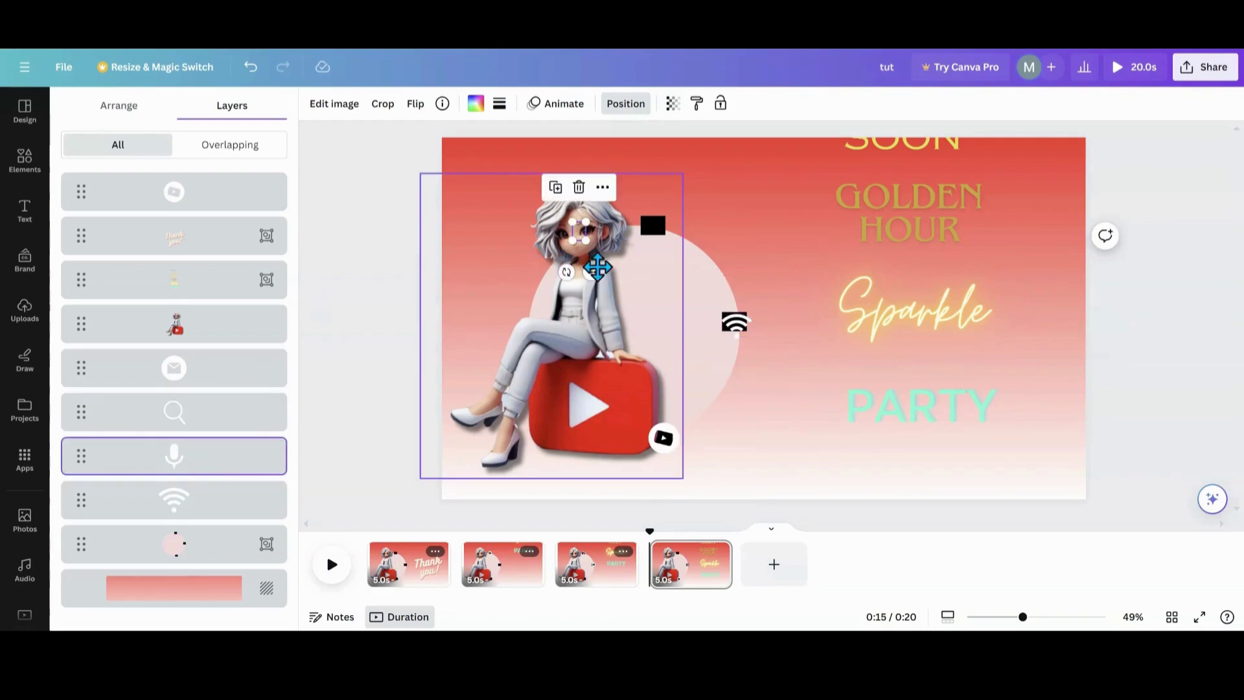
drag(591, 272, 640, 262)
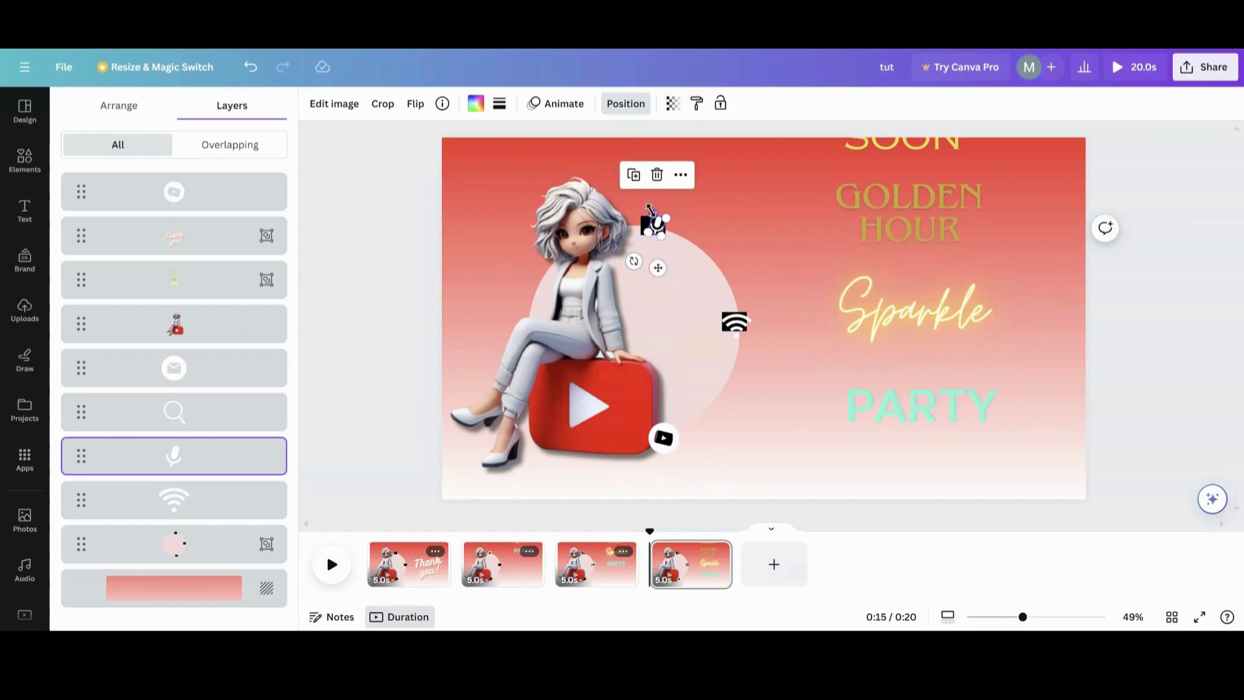
drag(649, 208, 650, 209)
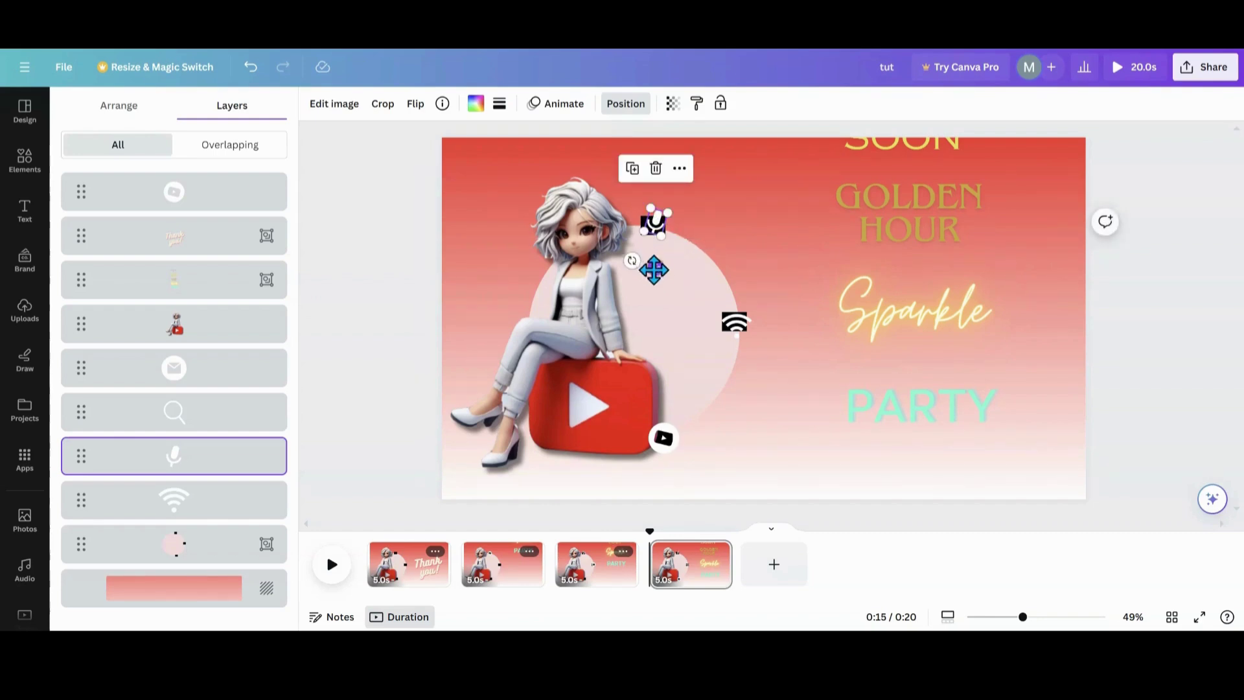
drag(653, 270, 656, 273)
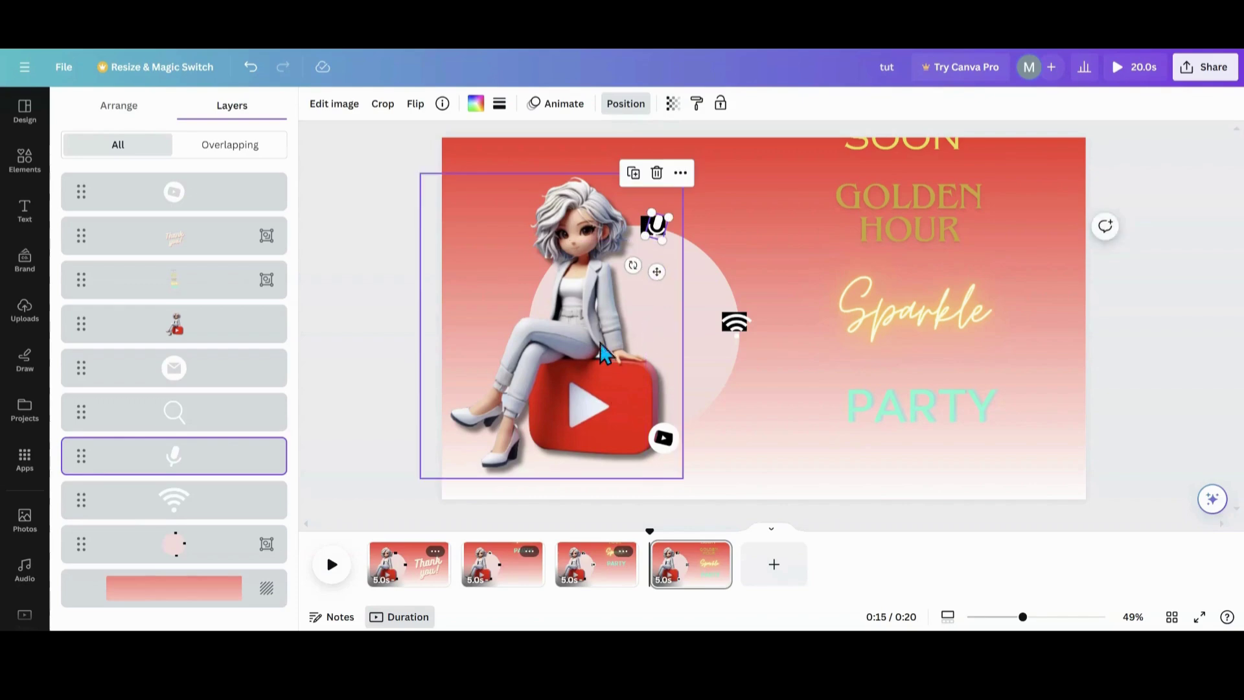
Duplicate page 4 and, on the copy, lower the text group until COMING SOON shows fully above GOLDEN HOUR
click(717, 551)
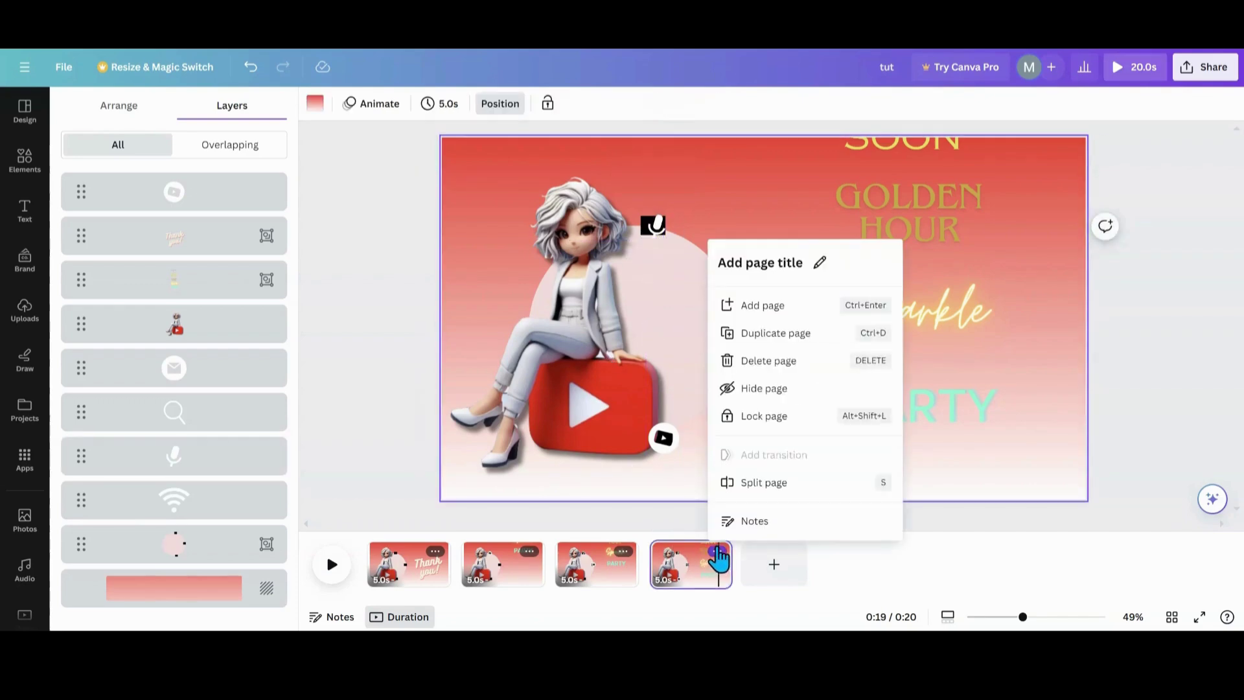
click(775, 343)
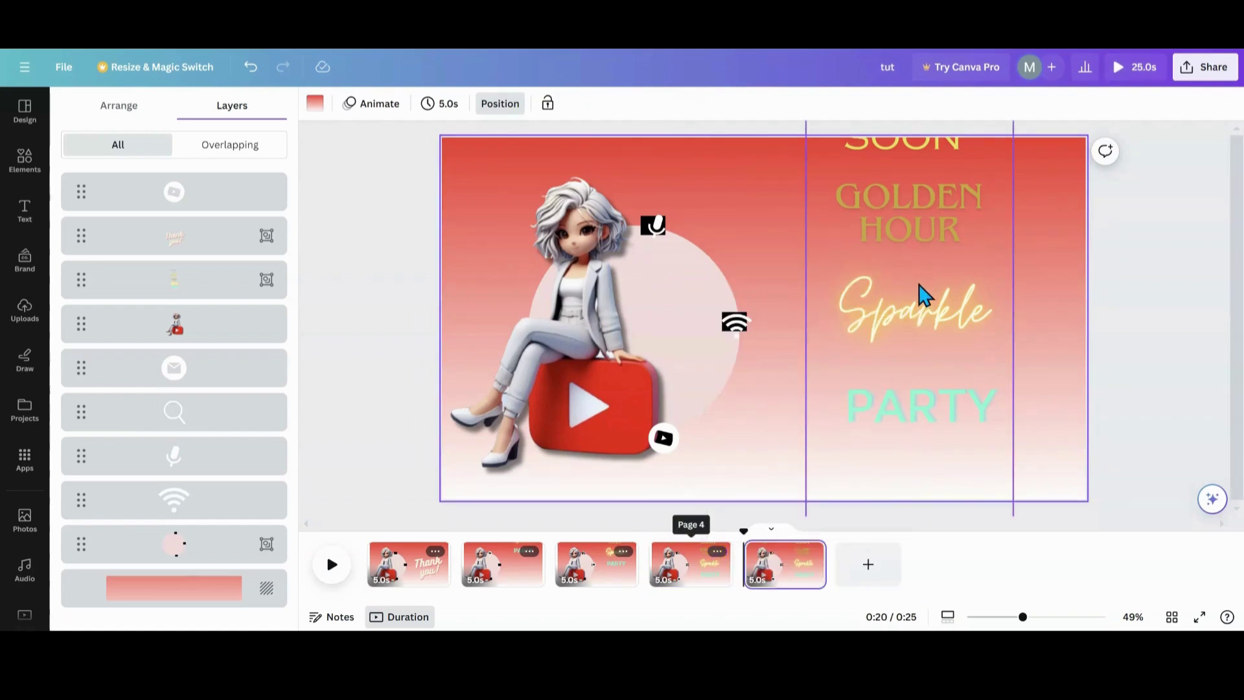
drag(919, 277, 915, 375)
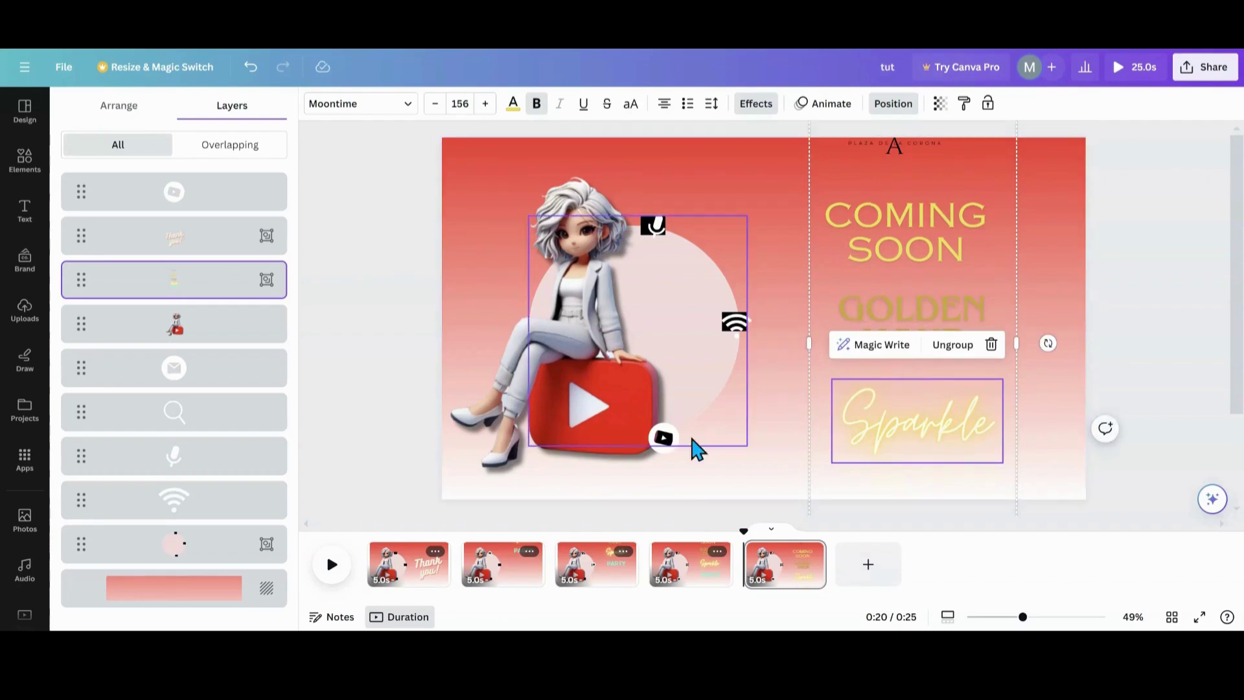
Shift the YouTube icon to the play block's lower left corner and the Wi-Fi icon to the lower marker, bringing Wi-Fi to the front
drag(669, 458, 550, 453)
drag(739, 337, 655, 456)
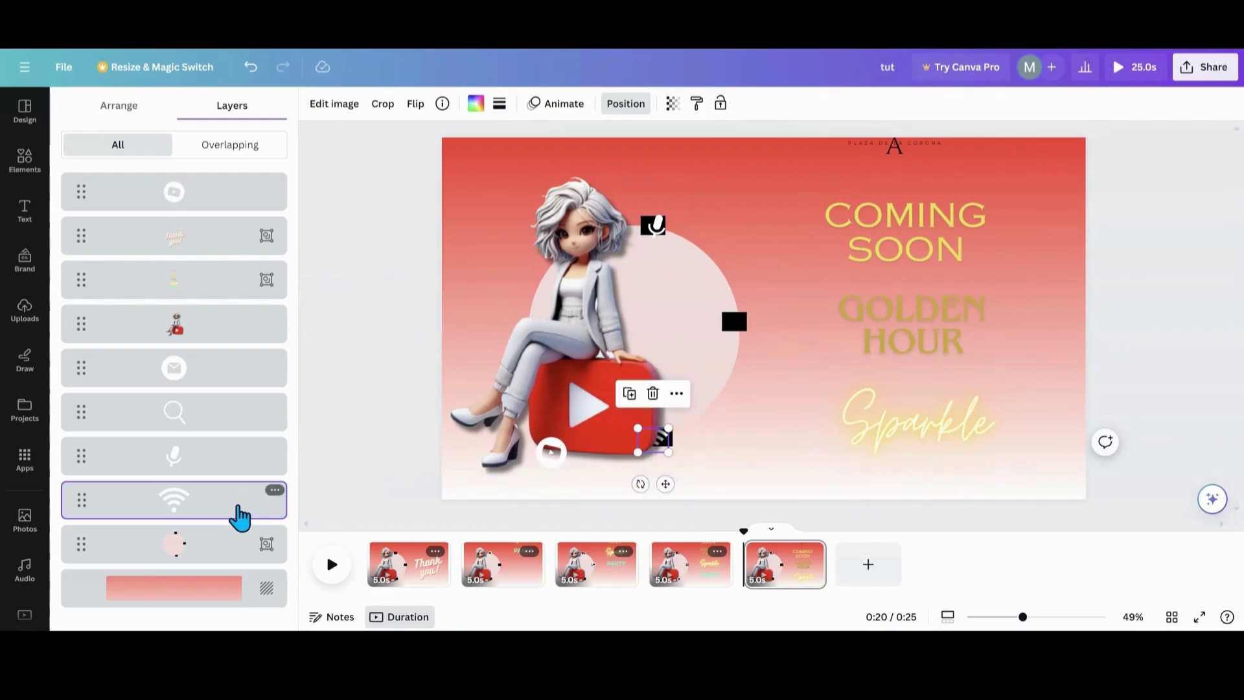
drag(239, 516, 239, 172)
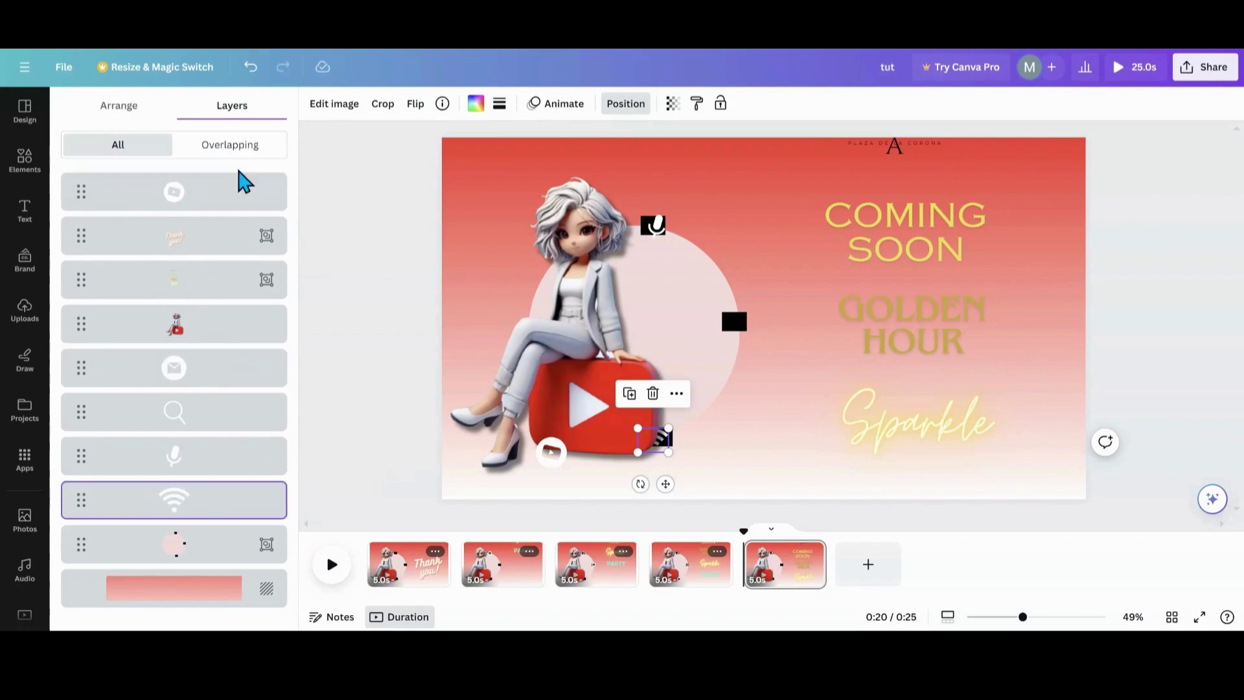
drag(148, 483, 173, 189)
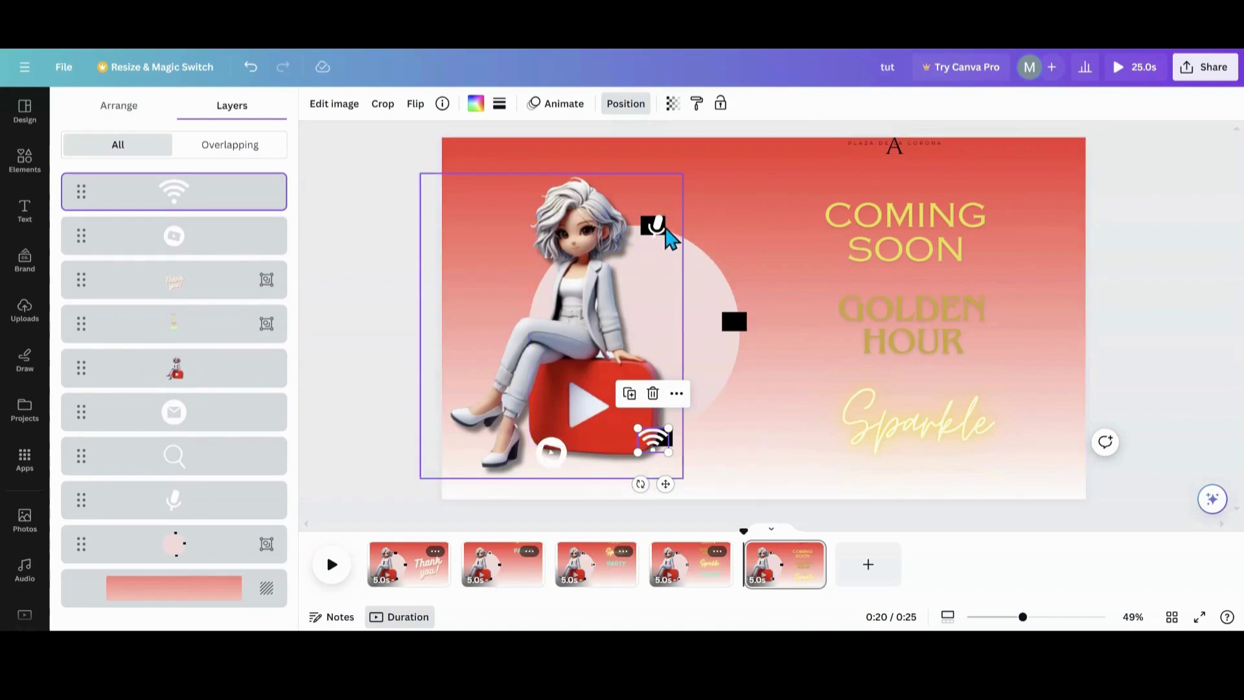
Move the microphone icon from the upper marker to the circle's middle black marker and set it upright
click(188, 505)
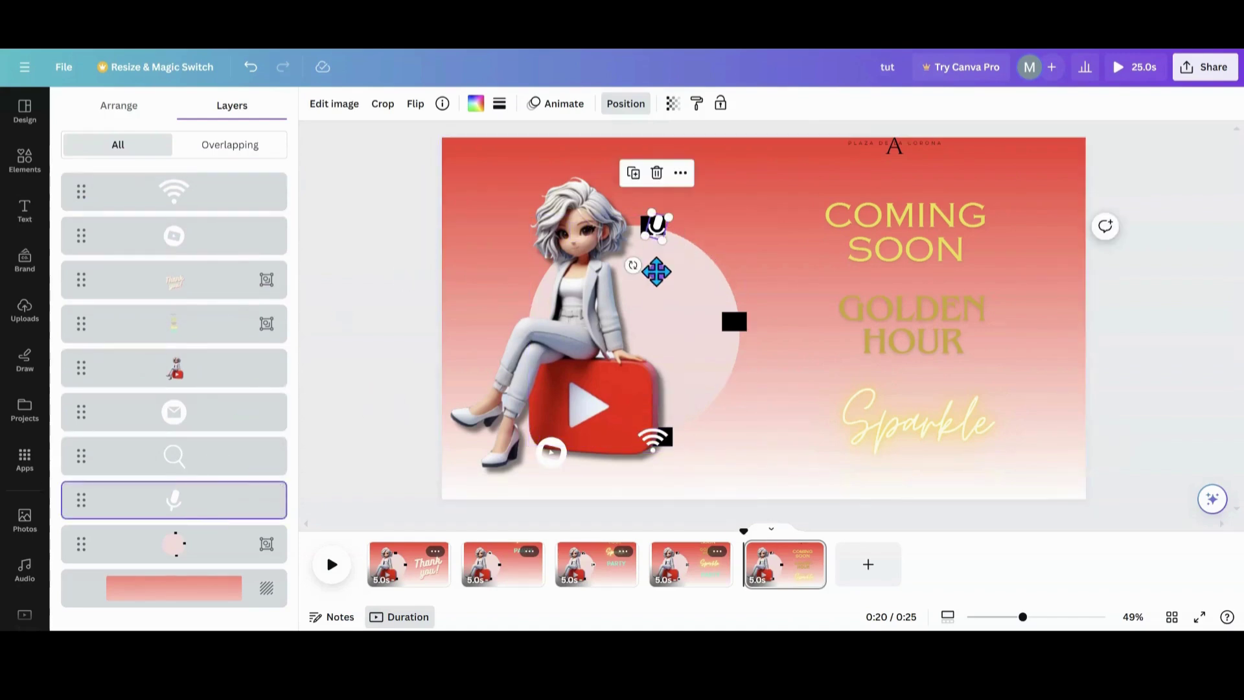
drag(656, 271, 723, 377)
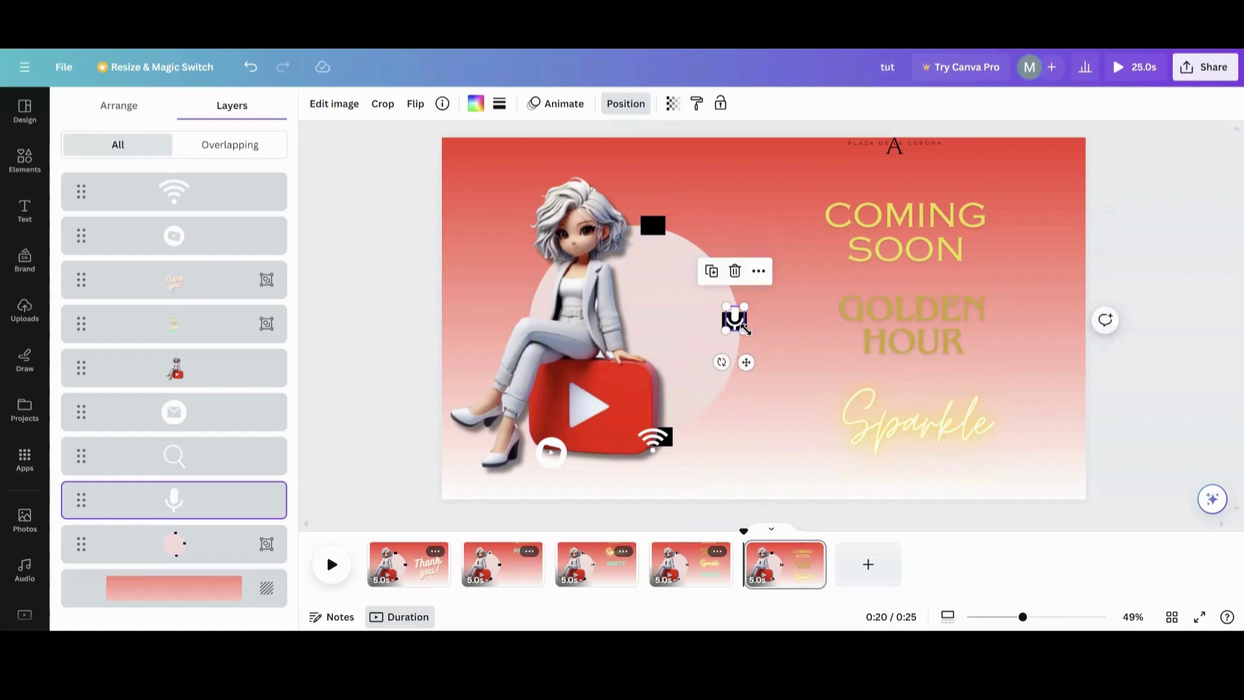
Place the magnifying glass icon on the circle's upper marker, handle pointing right, and center the microphone and Wi-Fi icons on their markers
drag(738, 327, 741, 327)
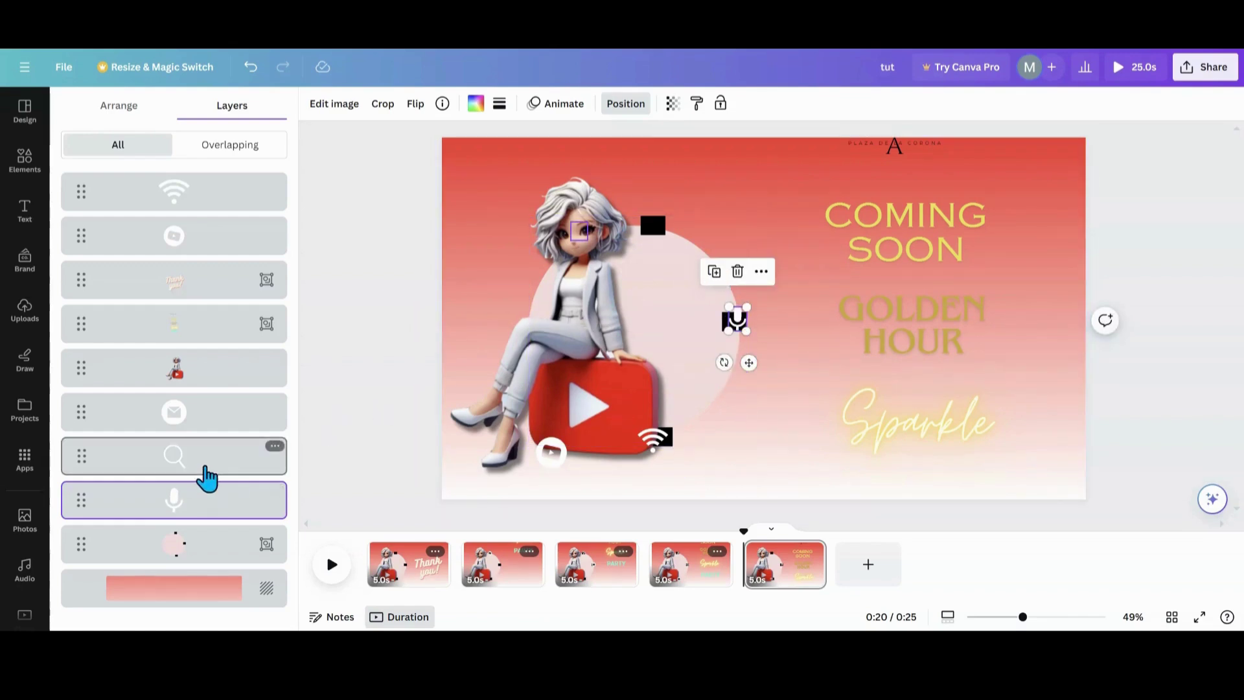
click(270, 444)
drag(595, 272, 668, 264)
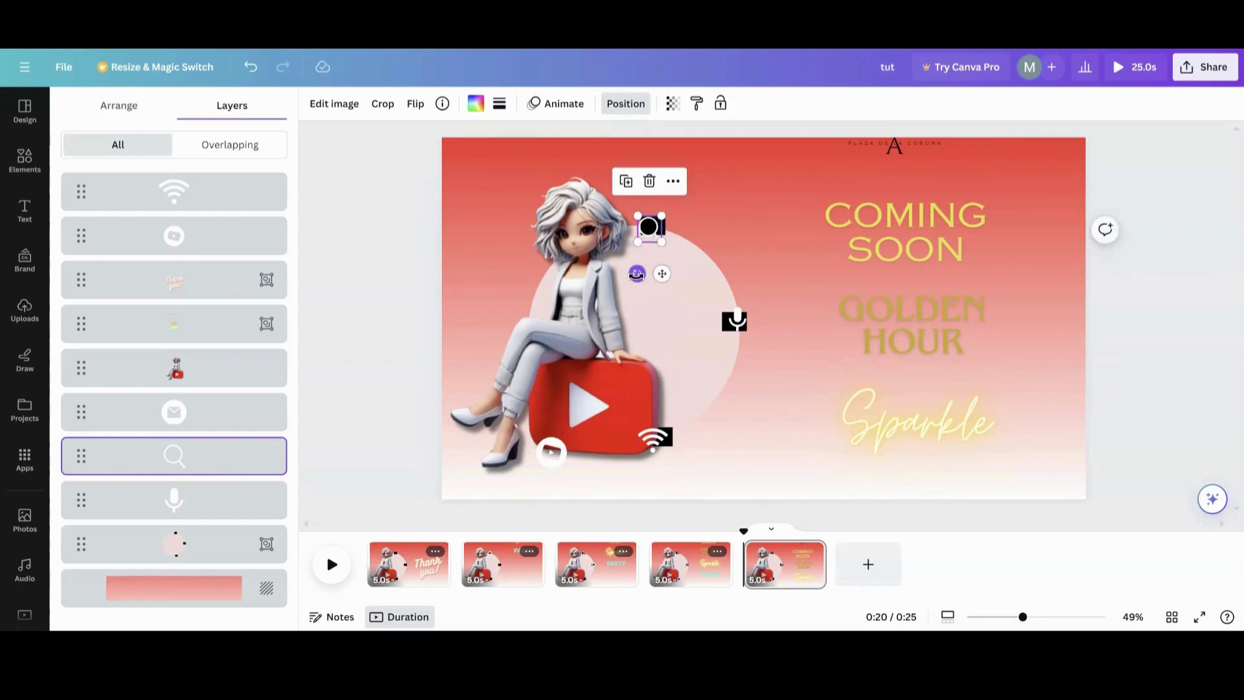
drag(637, 273, 695, 262)
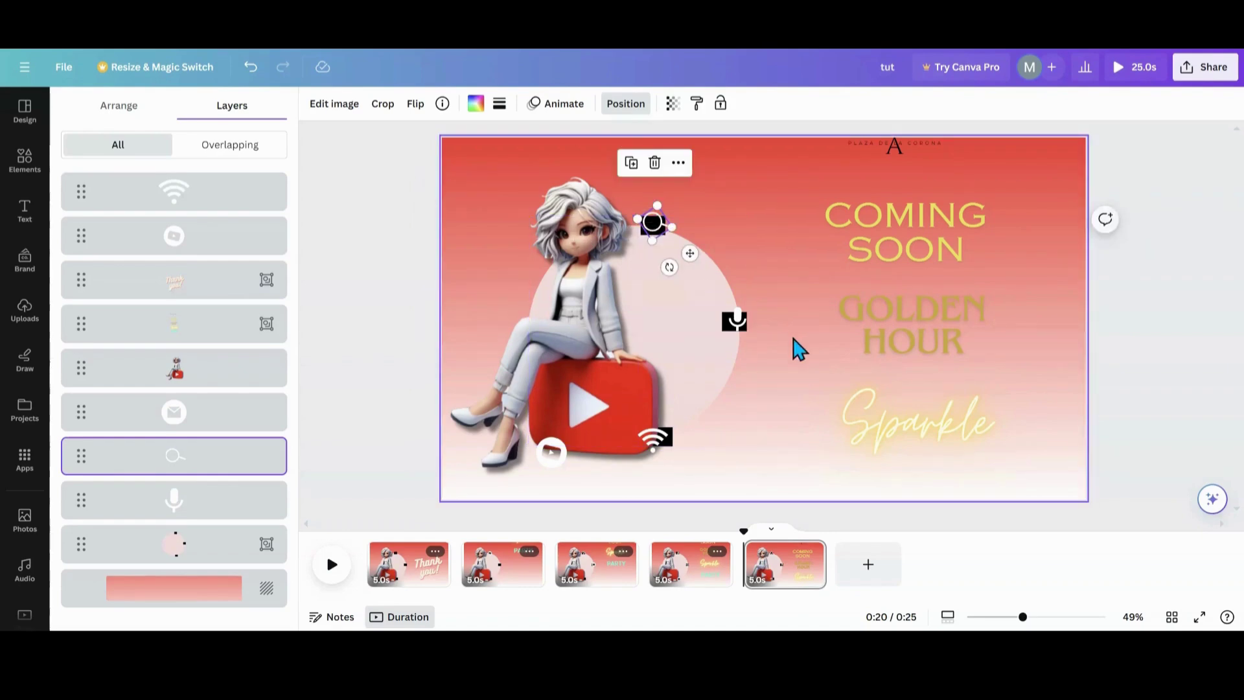
click(657, 446)
drag(656, 443, 658, 444)
Duplicate page 5 and, on the copy, lower the text group until VALENCIA shows fully above COMING SOON
click(811, 551)
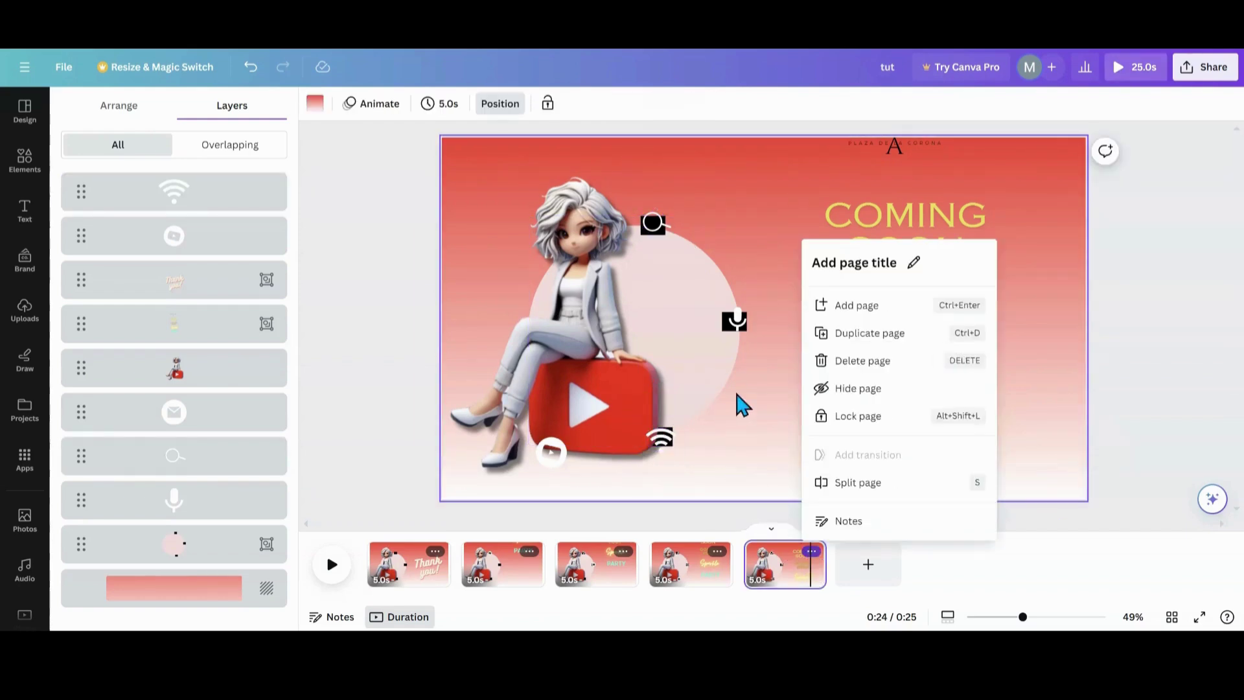
click(857, 331)
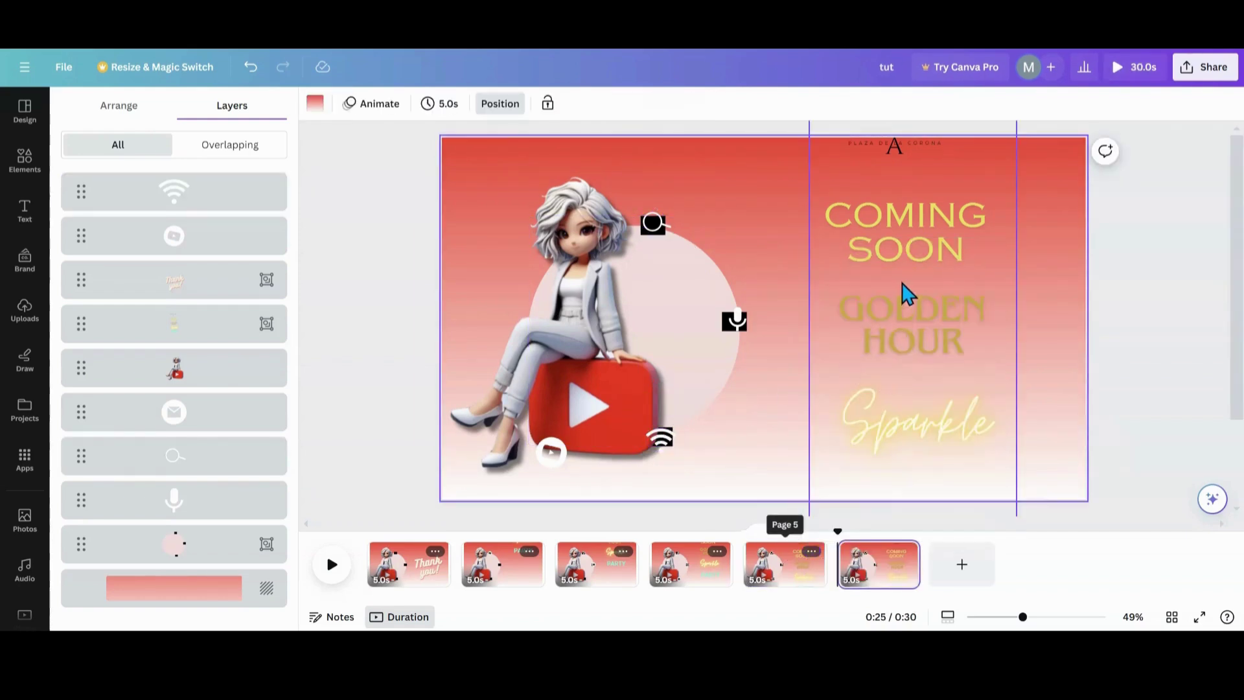
drag(905, 313, 902, 372)
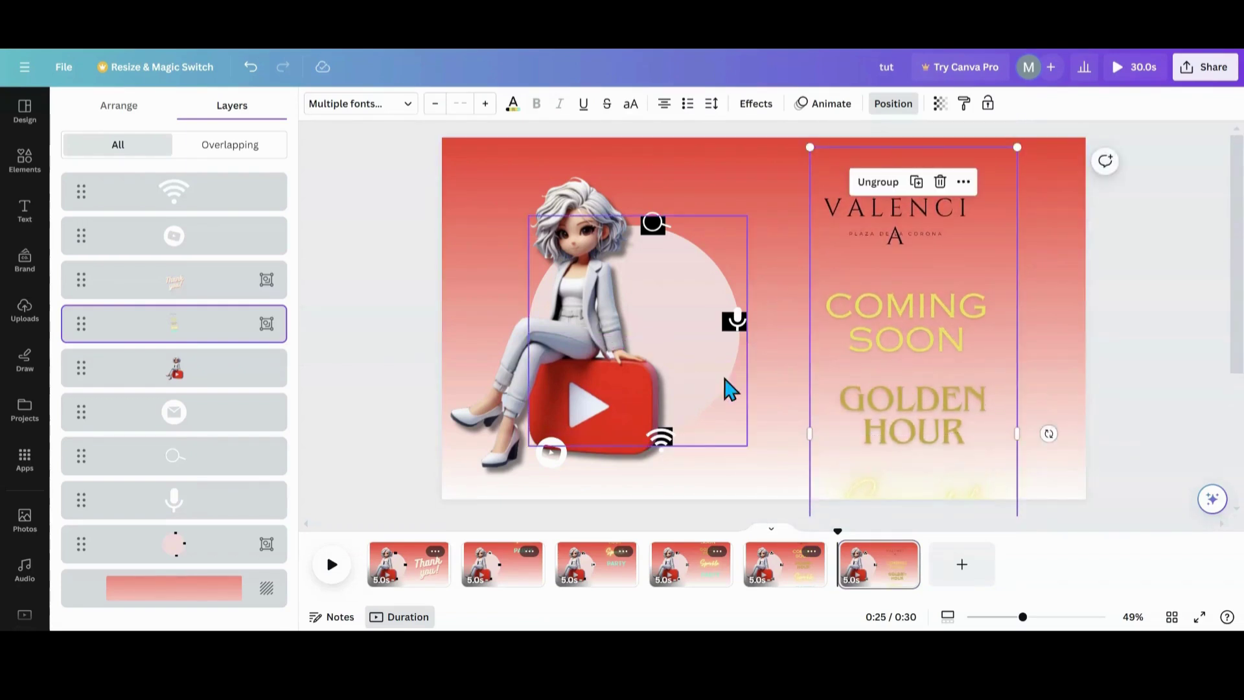
Shift the Wi-Fi icon beside the YouTube icon and the microphone to the lower marker, bringing the microphone to the front
click(661, 439)
drag(661, 440, 577, 453)
drag(739, 324, 661, 439)
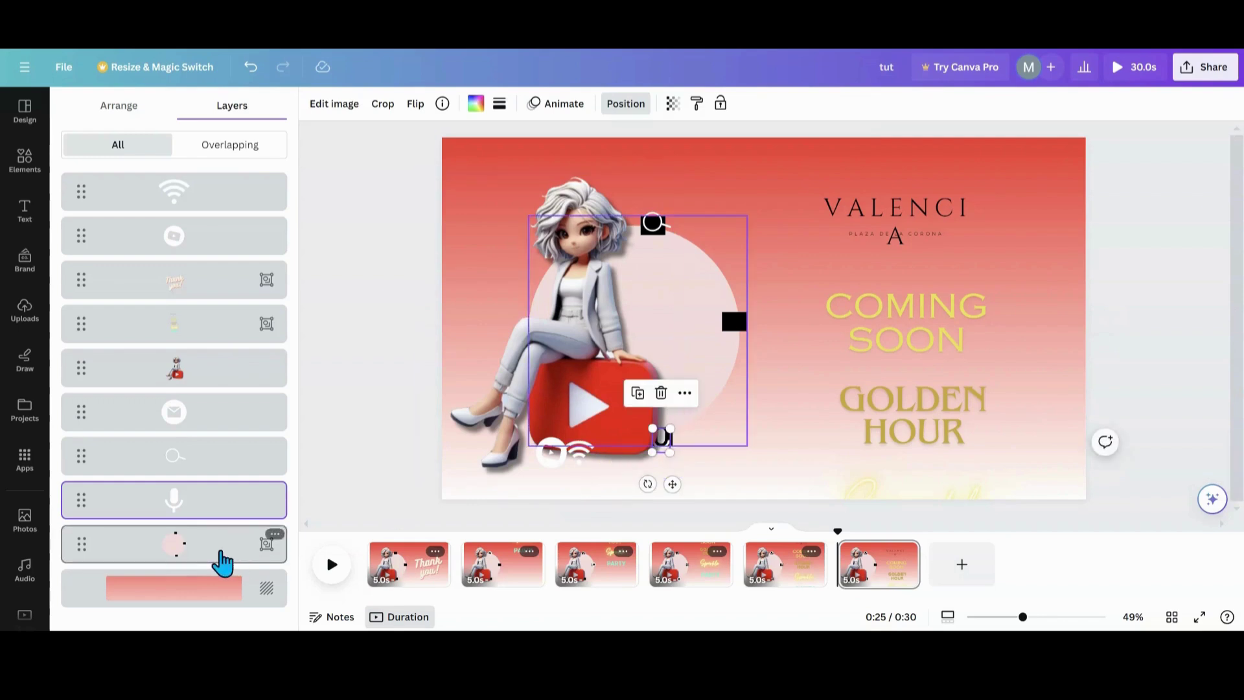
drag(194, 516, 189, 183)
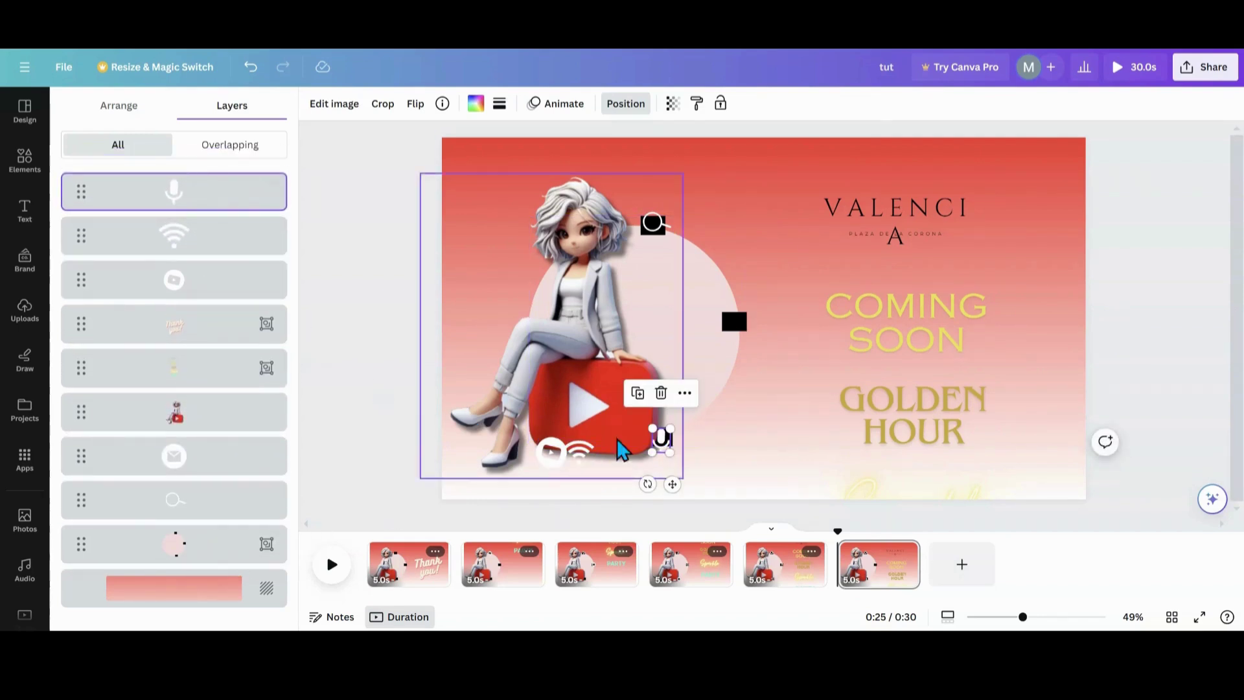
Move the magnifying glass icon from the circle's upper marker to its middle black marker
click(211, 504)
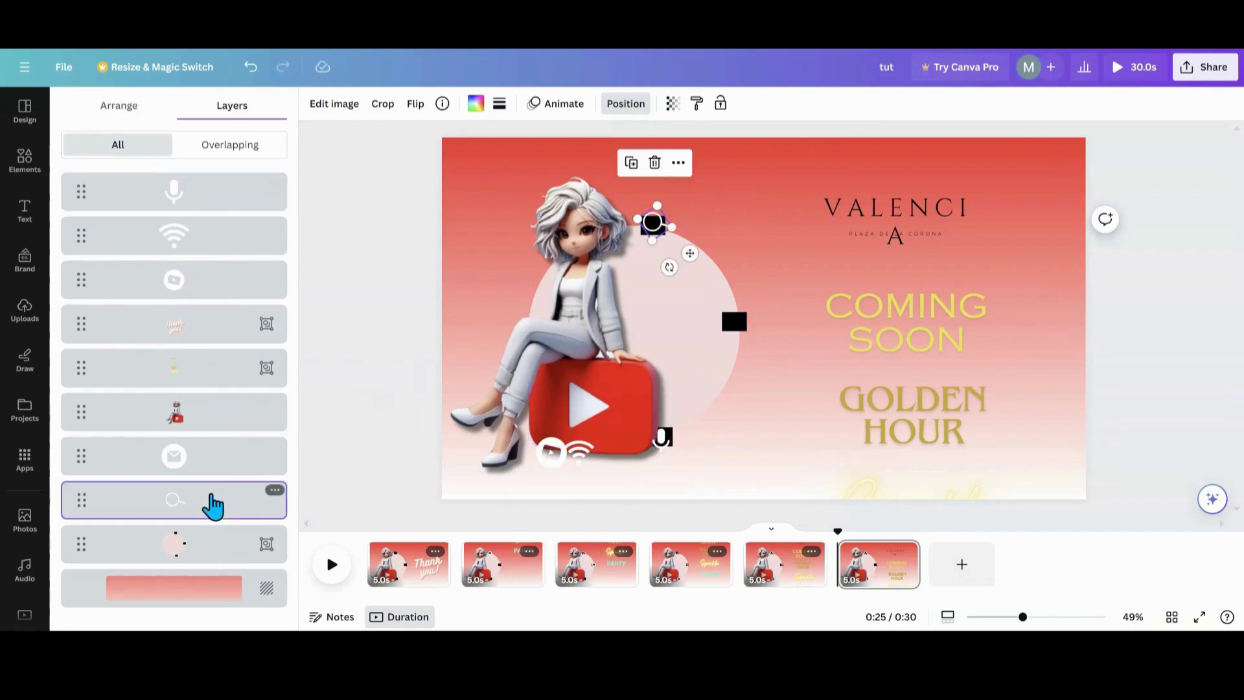
drag(659, 228, 733, 318)
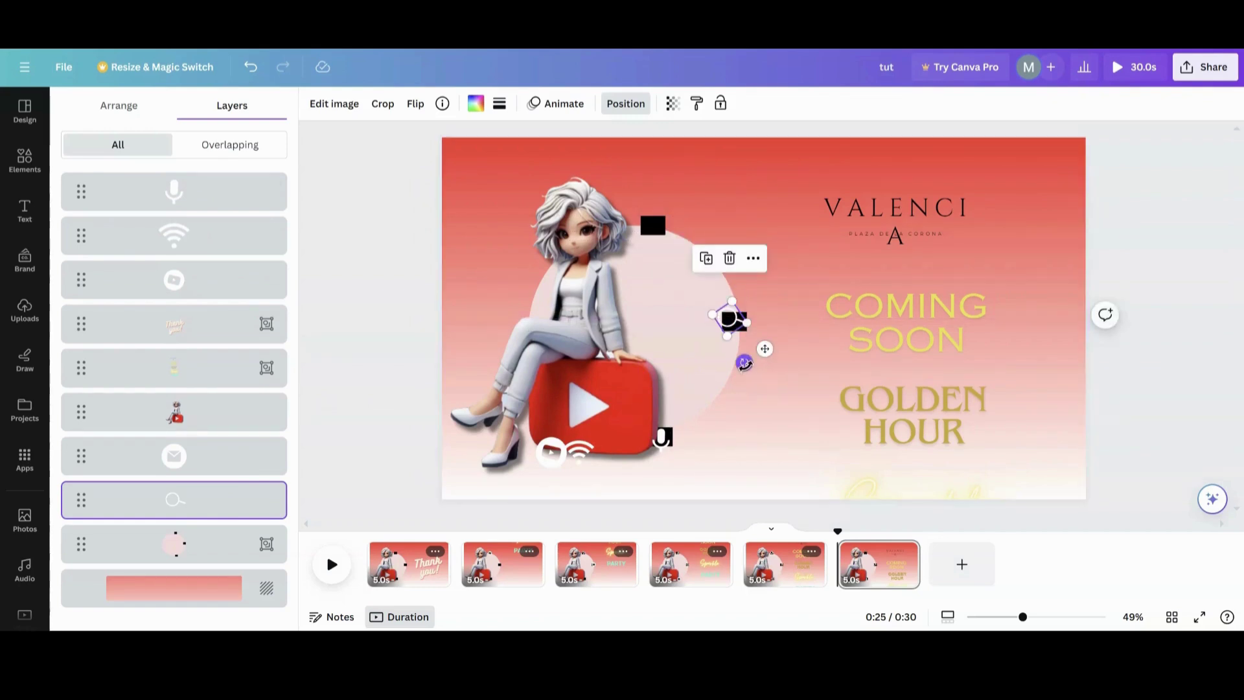
drag(766, 348, 769, 349)
Place the envelope icon on the circle's upper black marker, tilted and slightly enlarged
click(230, 462)
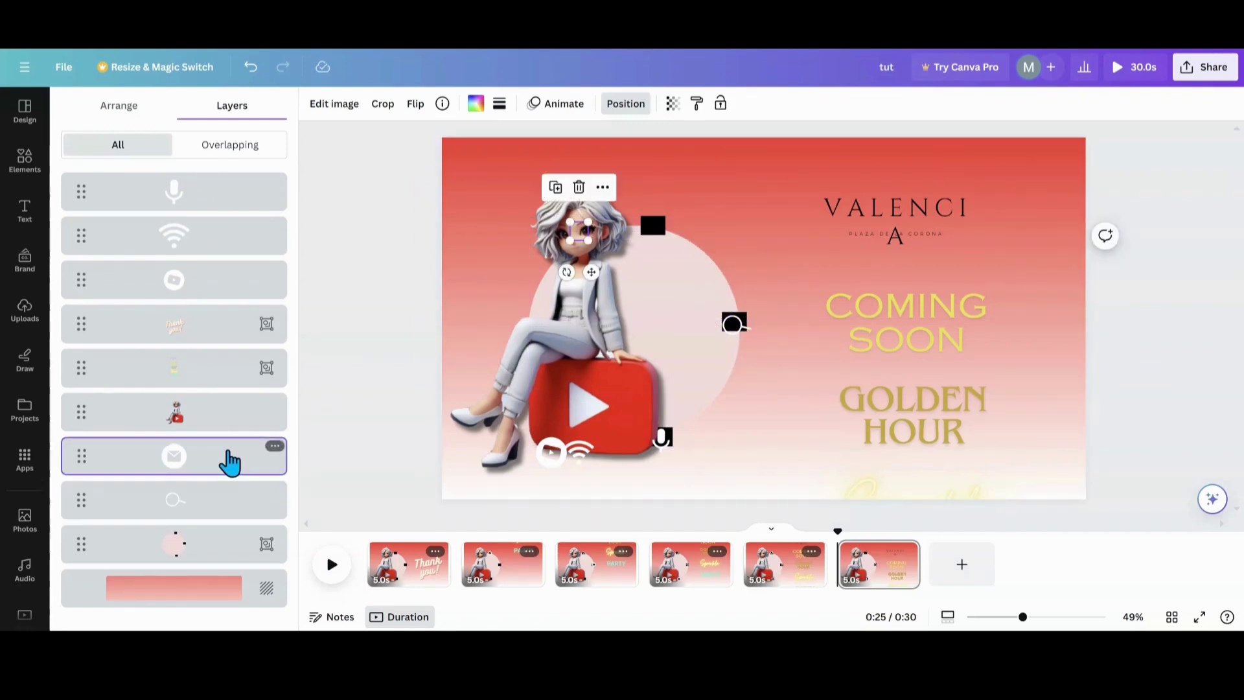
drag(614, 259, 664, 263)
drag(661, 216, 675, 211)
drag(642, 265, 632, 283)
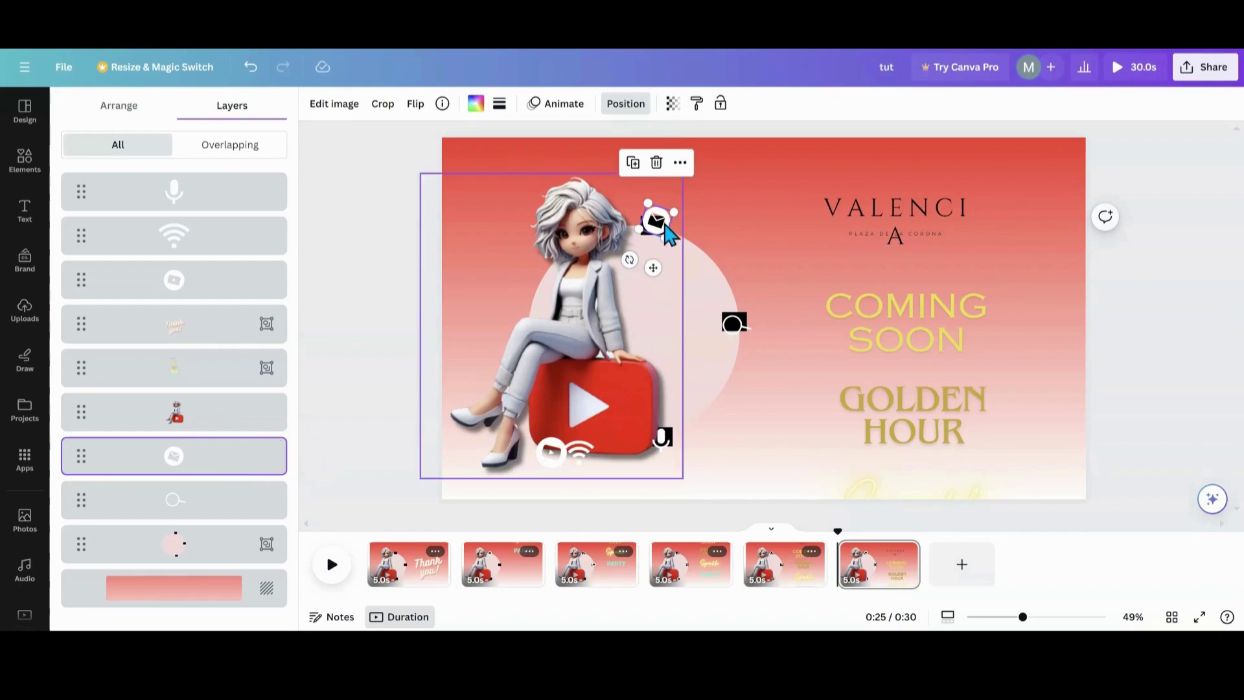
drag(665, 227, 659, 231)
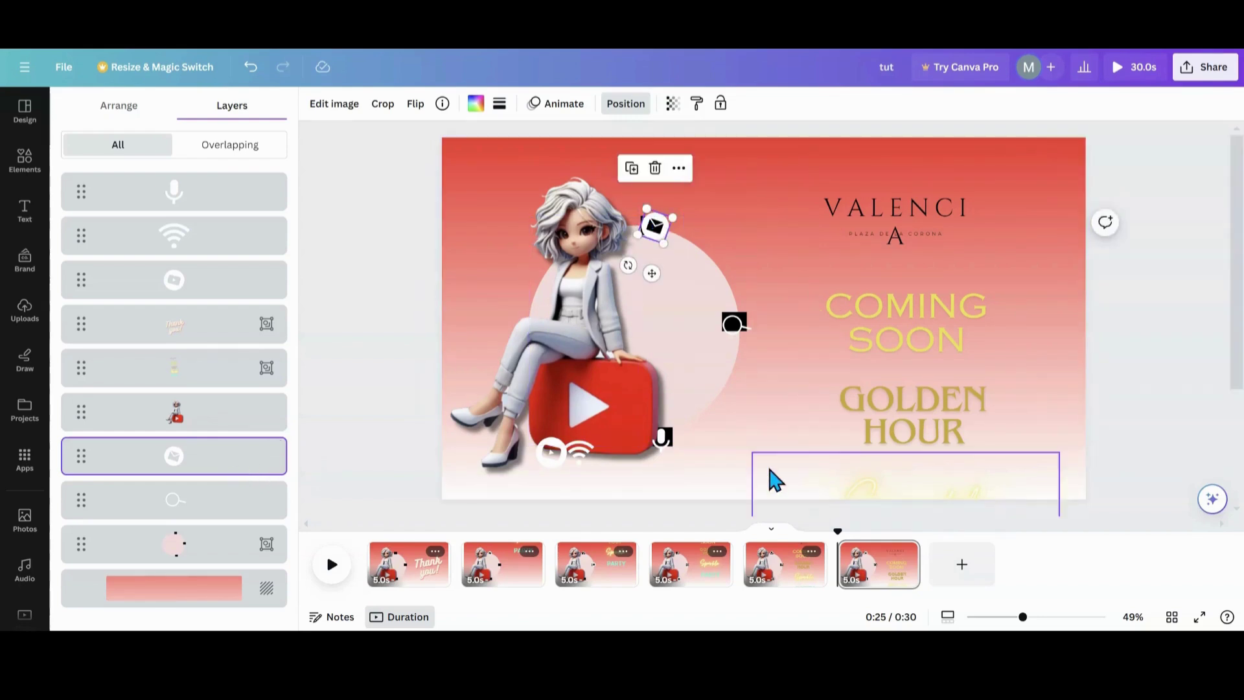
Duplicate page 6 and, on the copy, lower the text group until GOLDEN HOUR is cut off by the page's lower edge
click(904, 556)
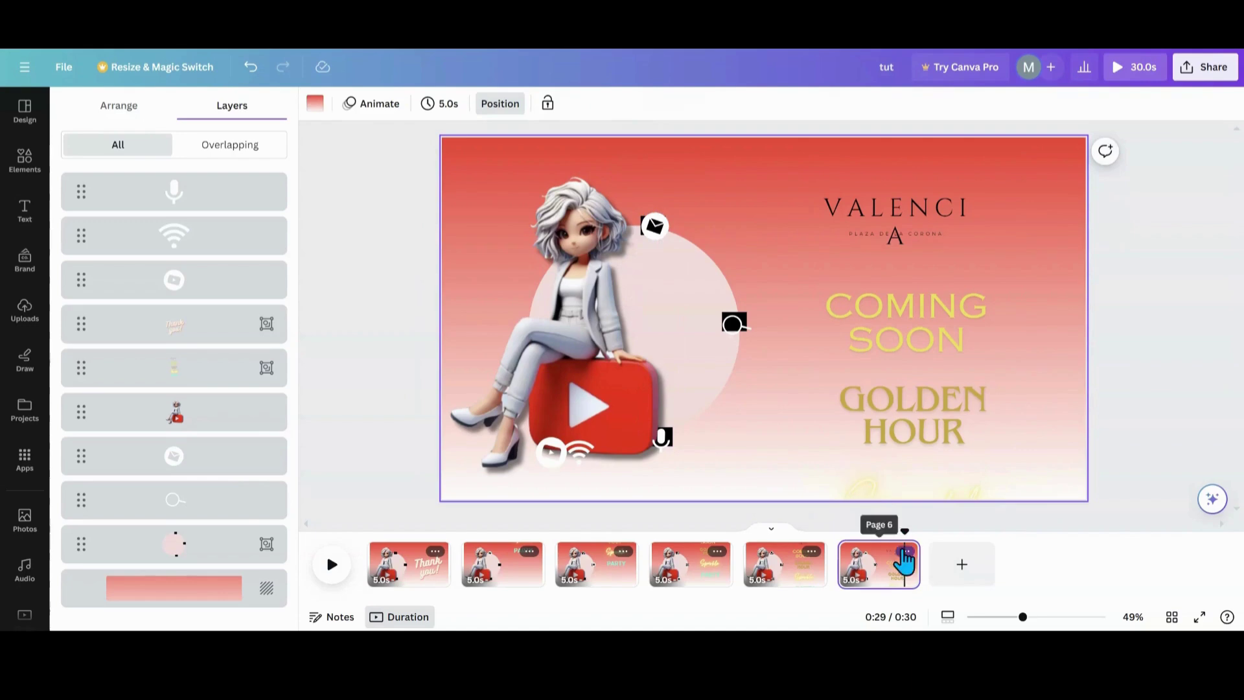
click(906, 552)
click(951, 340)
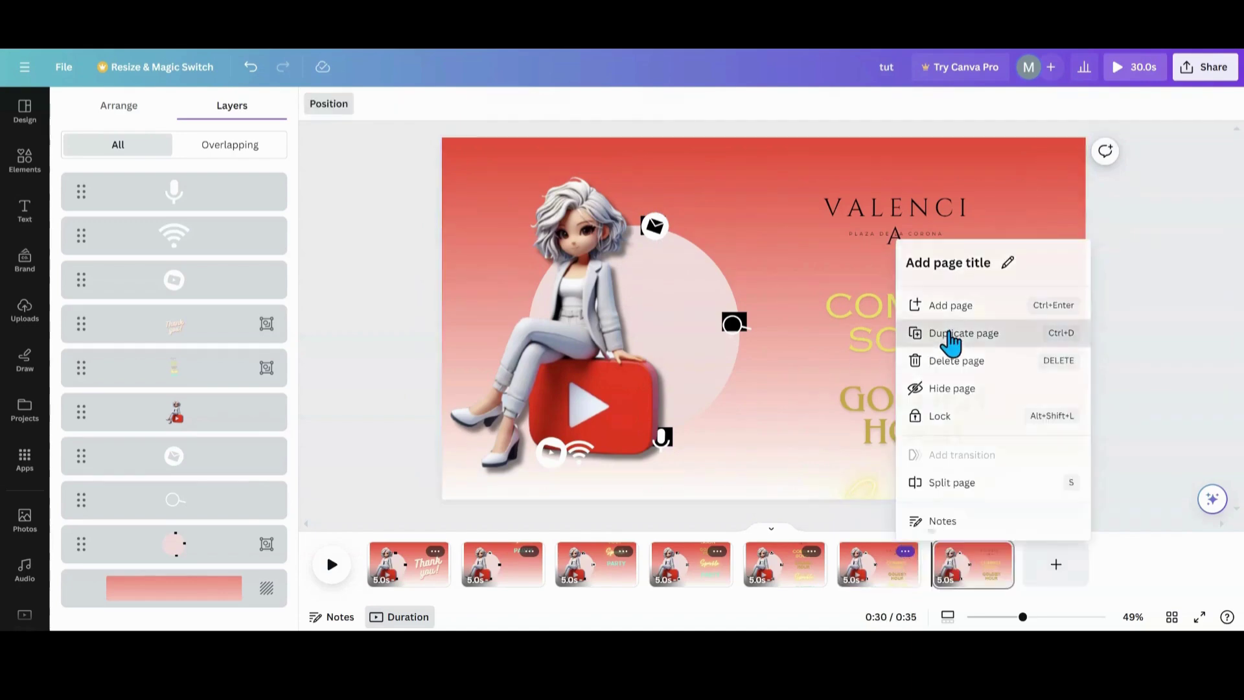
drag(922, 285, 924, 391)
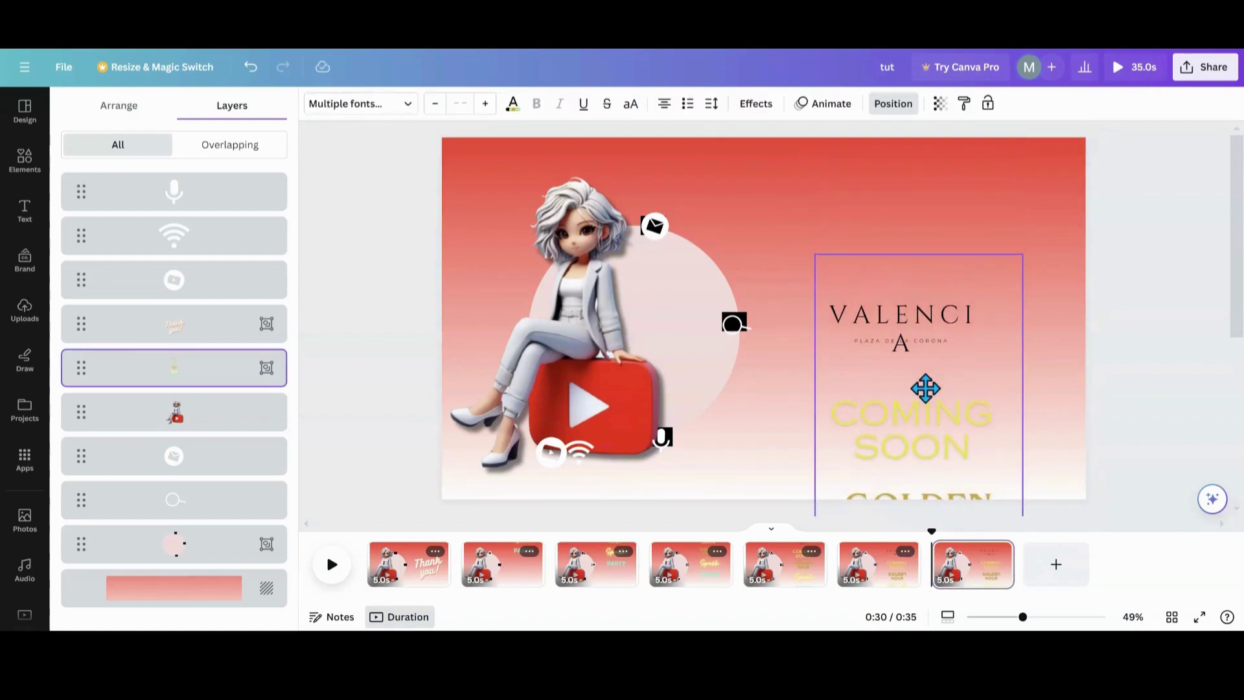
Shift the microphone icon beside the Wi-Fi icon and the magnifying glass to the lower marker, bringing the magnifying glass to the front
click(664, 440)
drag(658, 439, 601, 458)
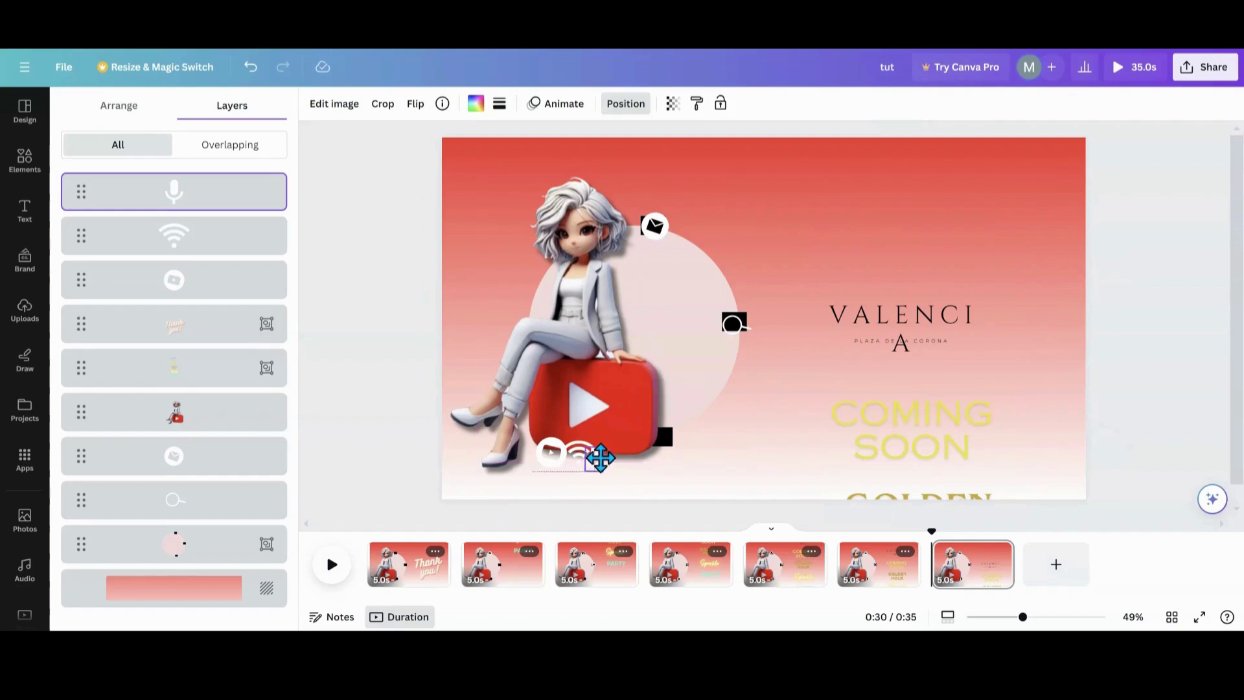
drag(735, 325, 662, 439)
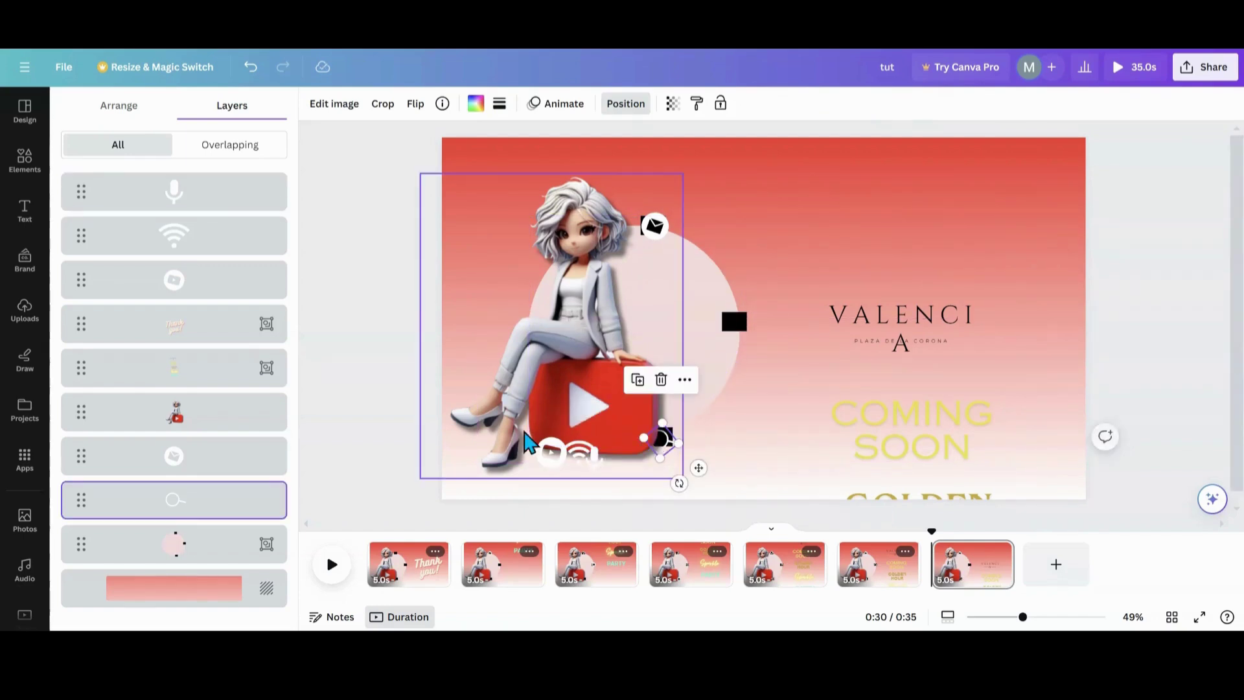
drag(184, 516, 180, 192)
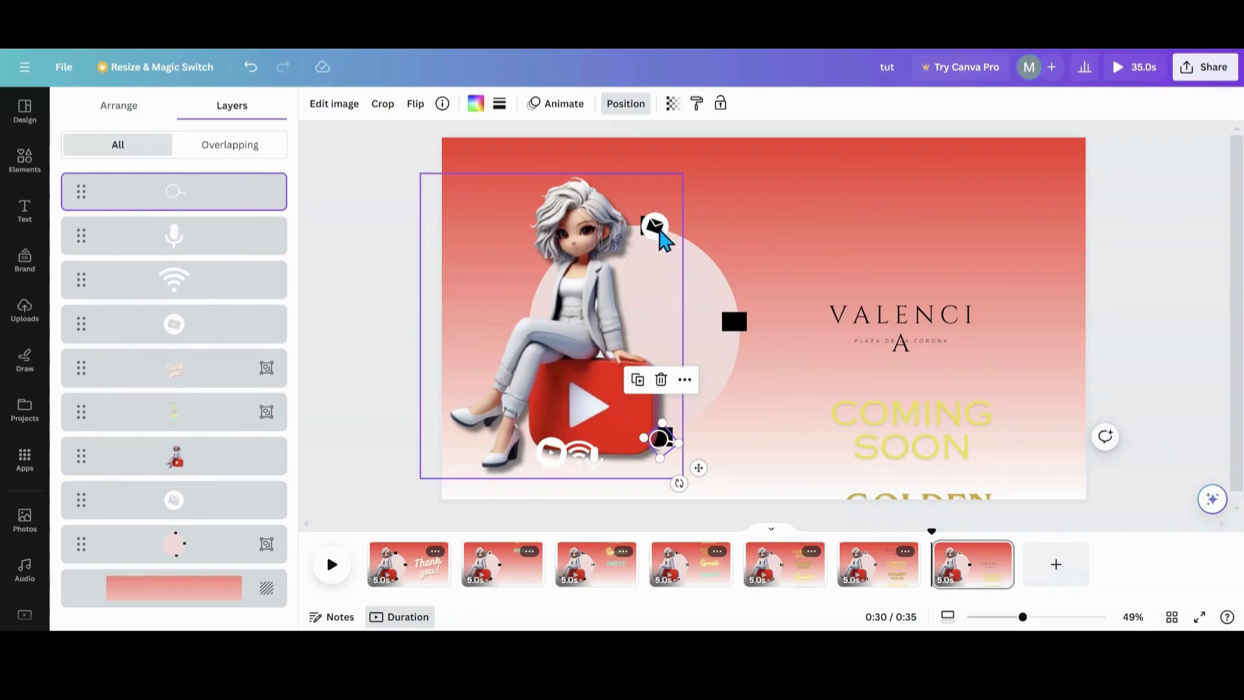
Move the envelope icon from the upper marker to the circle's middle black marker and set it upright
click(216, 506)
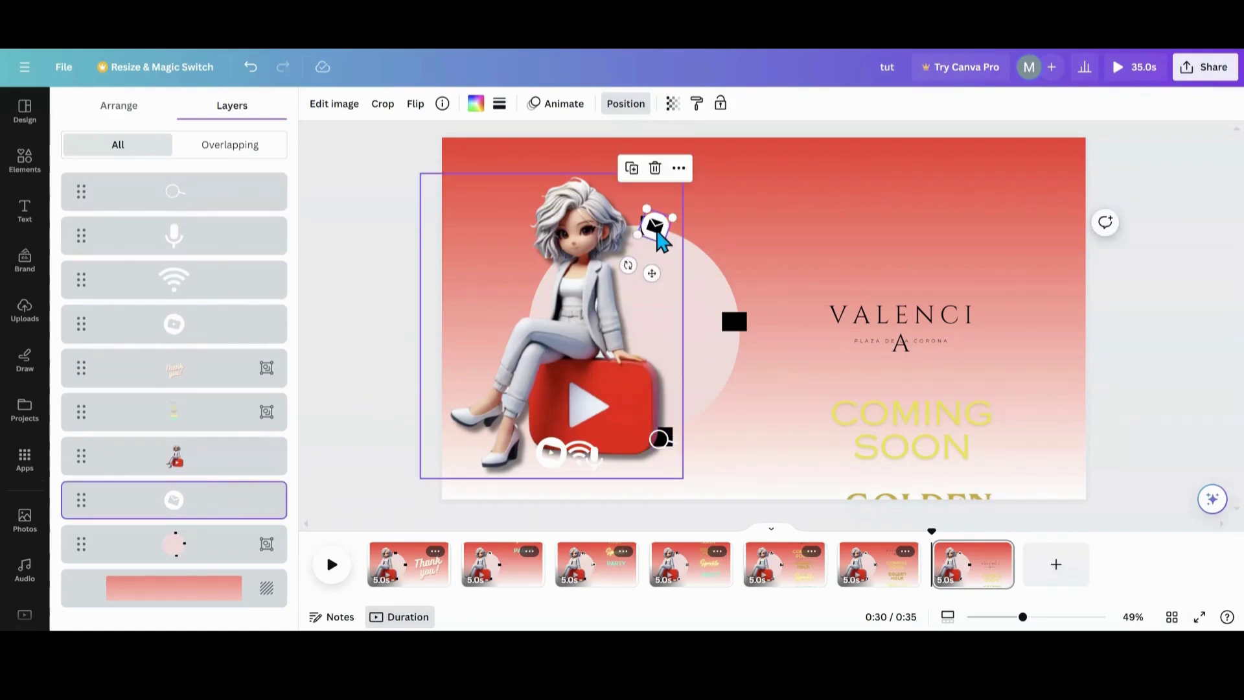
drag(660, 238, 739, 324)
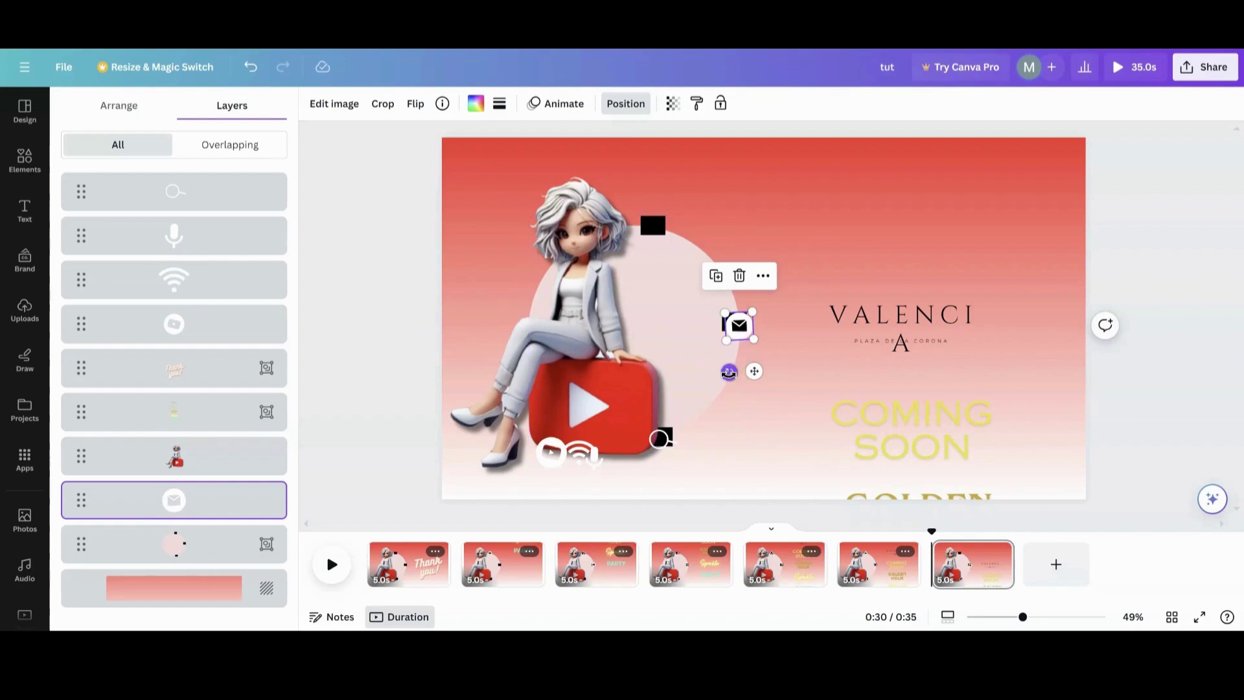
mouse_move(729, 372)
mouse_down()
mouse_move(757, 408)
mouse_move(727, 371)
mouse_up()
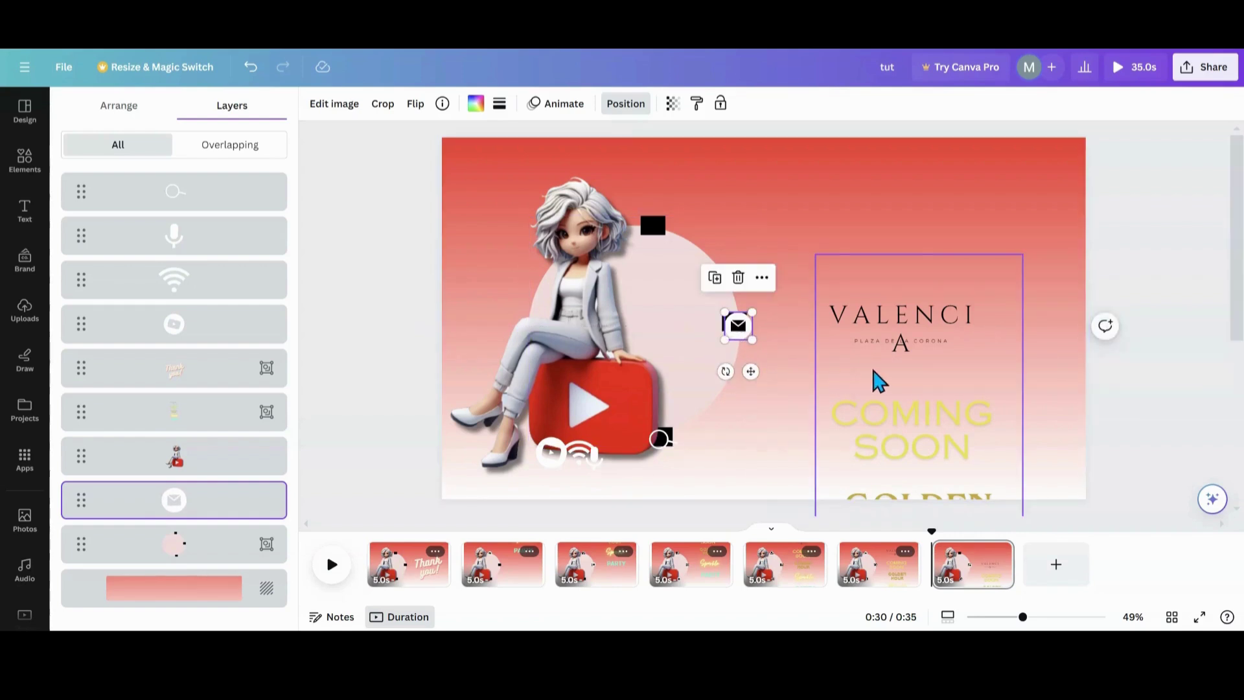
Duplicate page 7 and, on the copy, shift the magnifying glass icon from the lower marker to beside the microphone
click(999, 551)
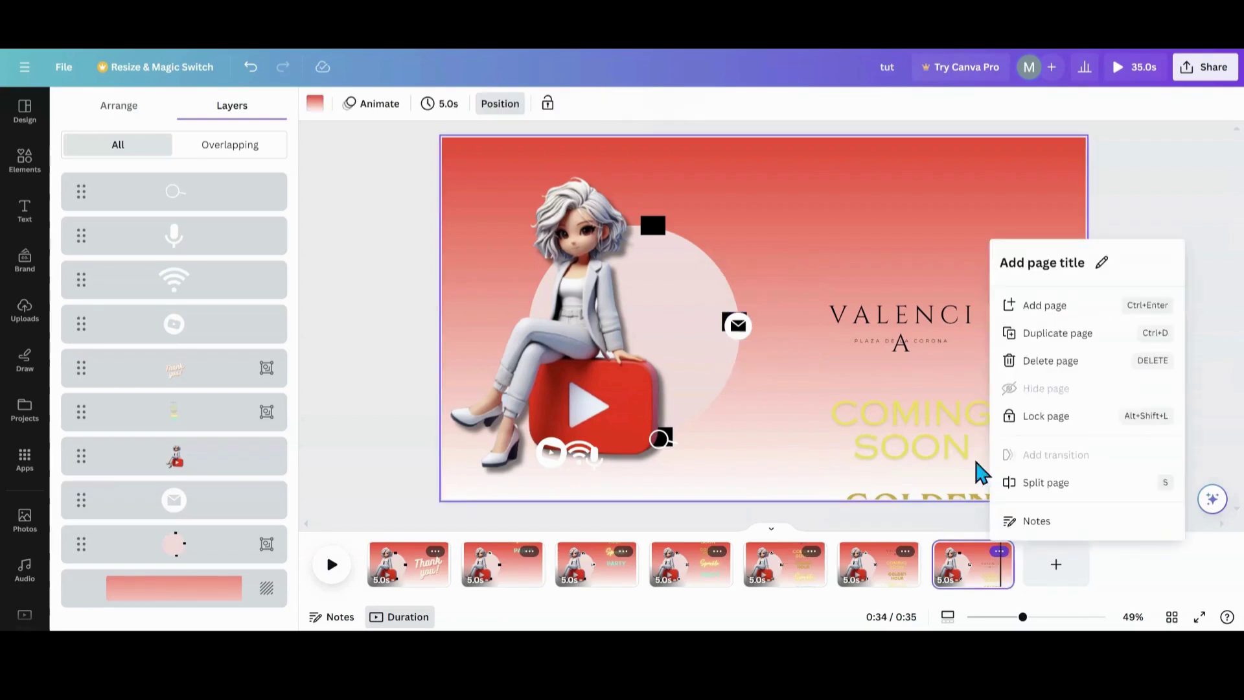
click(1056, 336)
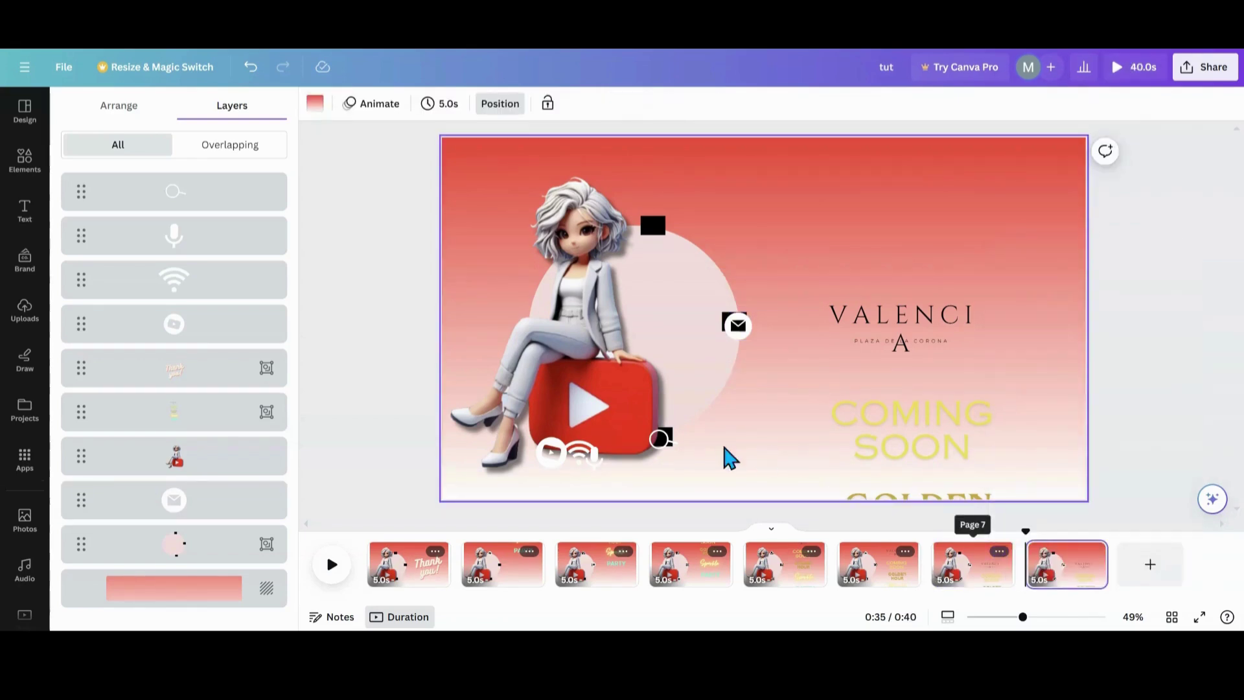
drag(665, 444, 600, 466)
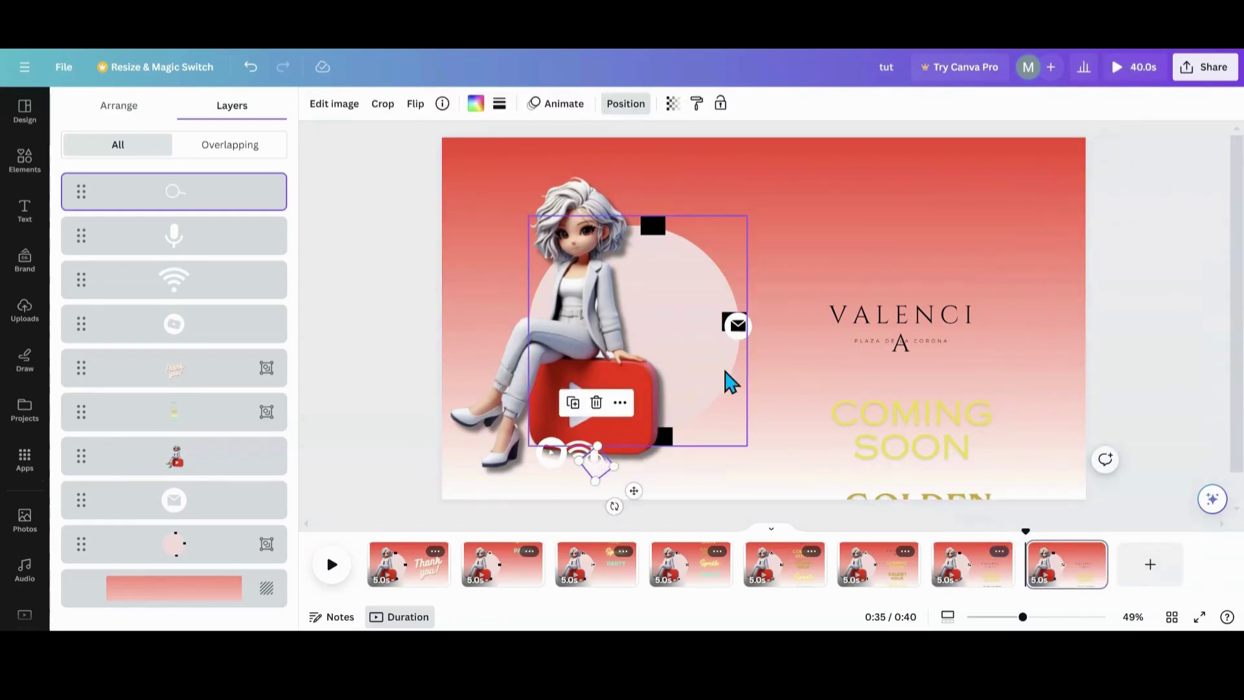
Move the envelope icon to the lower marker in front of all layers, and lower the text group until only VALENCIA remains on the page
drag(739, 327, 661, 437)
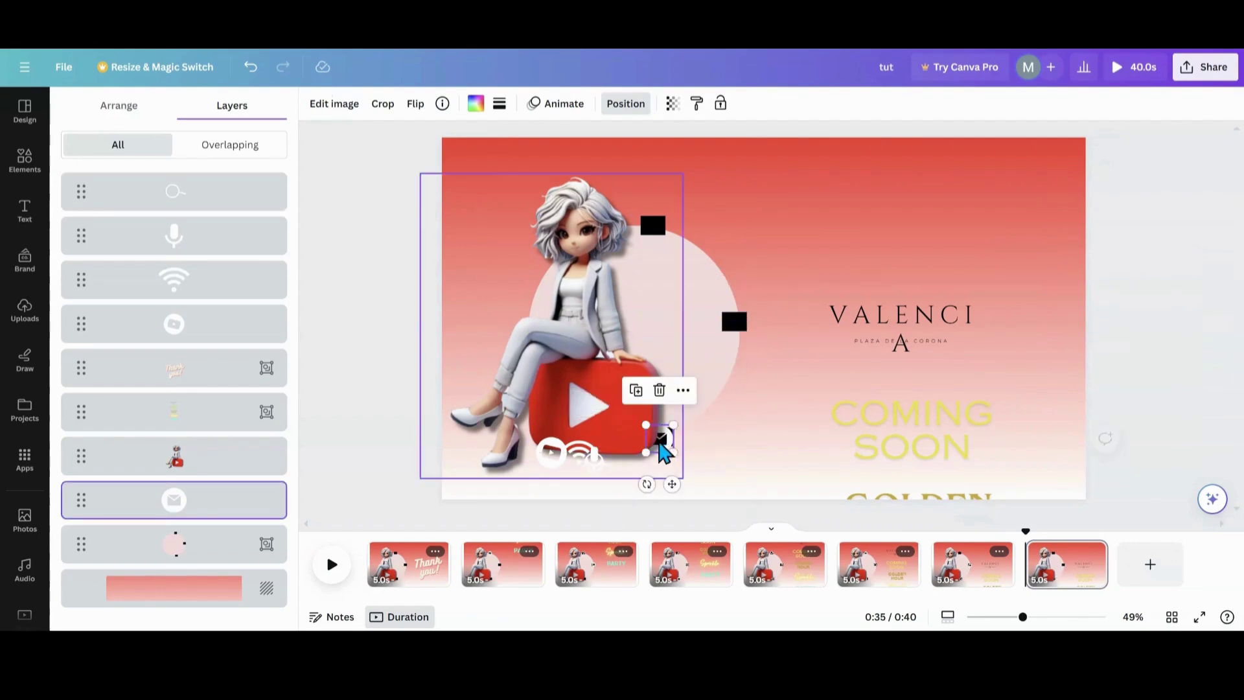
drag(175, 515, 190, 175)
click(894, 356)
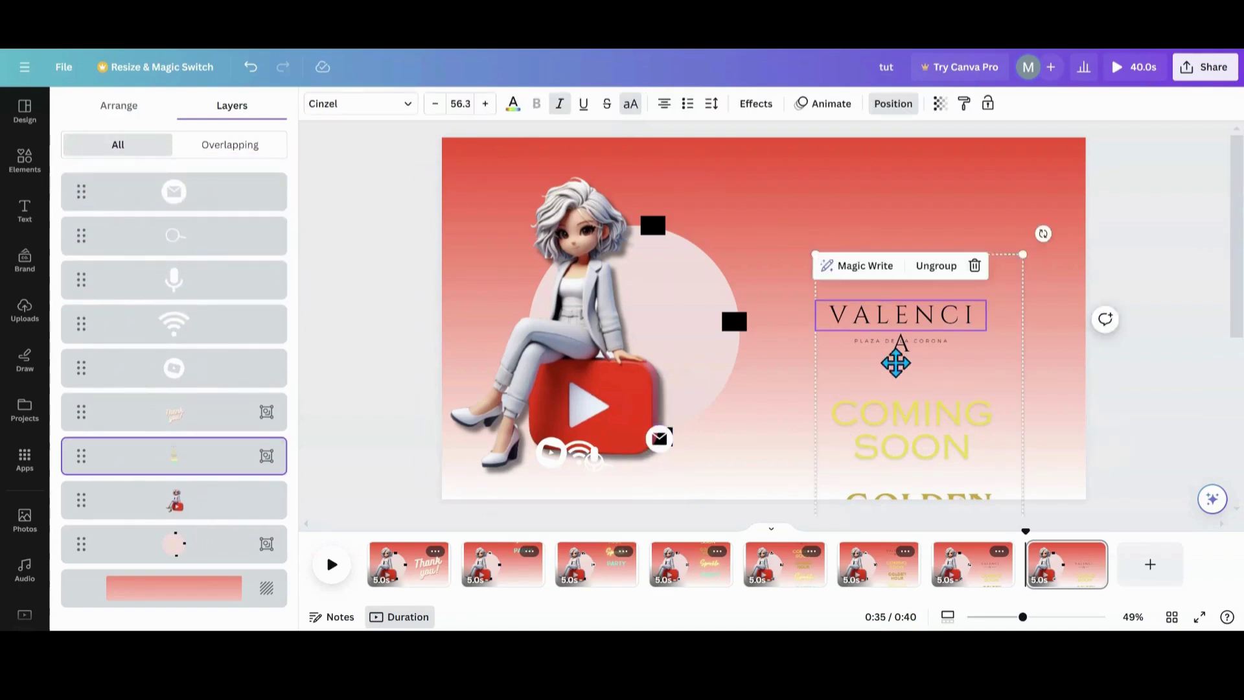
drag(895, 356, 902, 460)
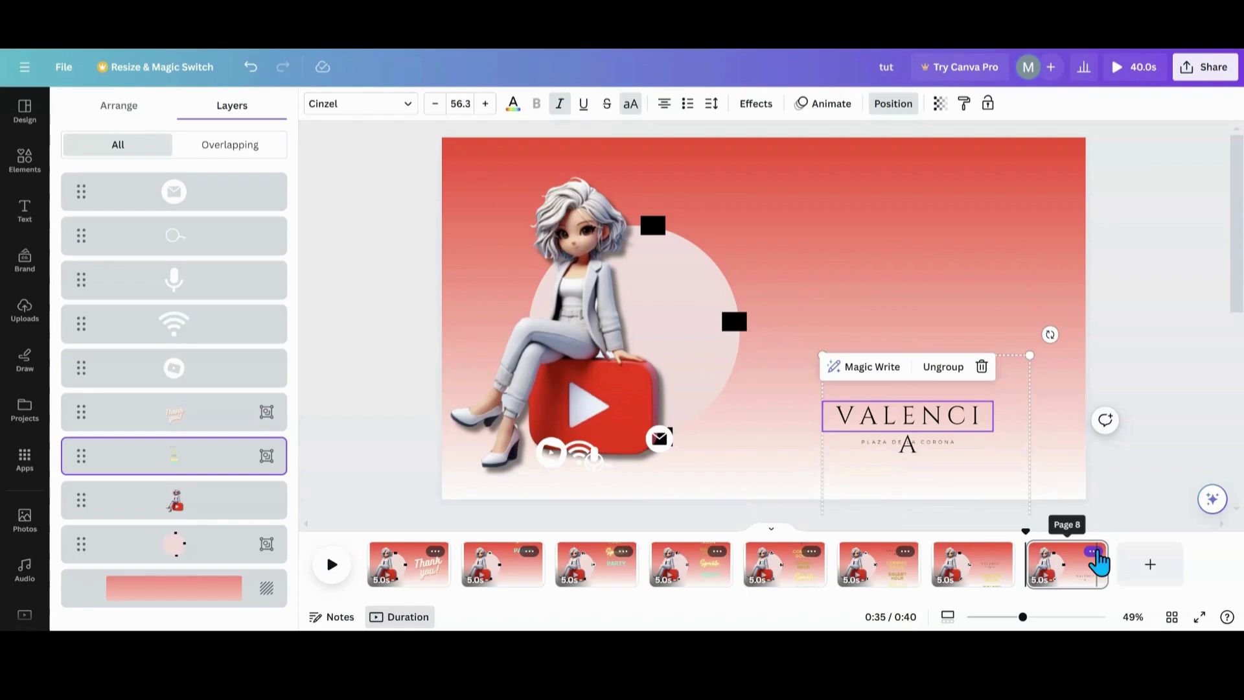
Duplicate page 8 and, on the copy, shift the envelope icon beside the other icons and lower the text group off the page
click(1095, 555)
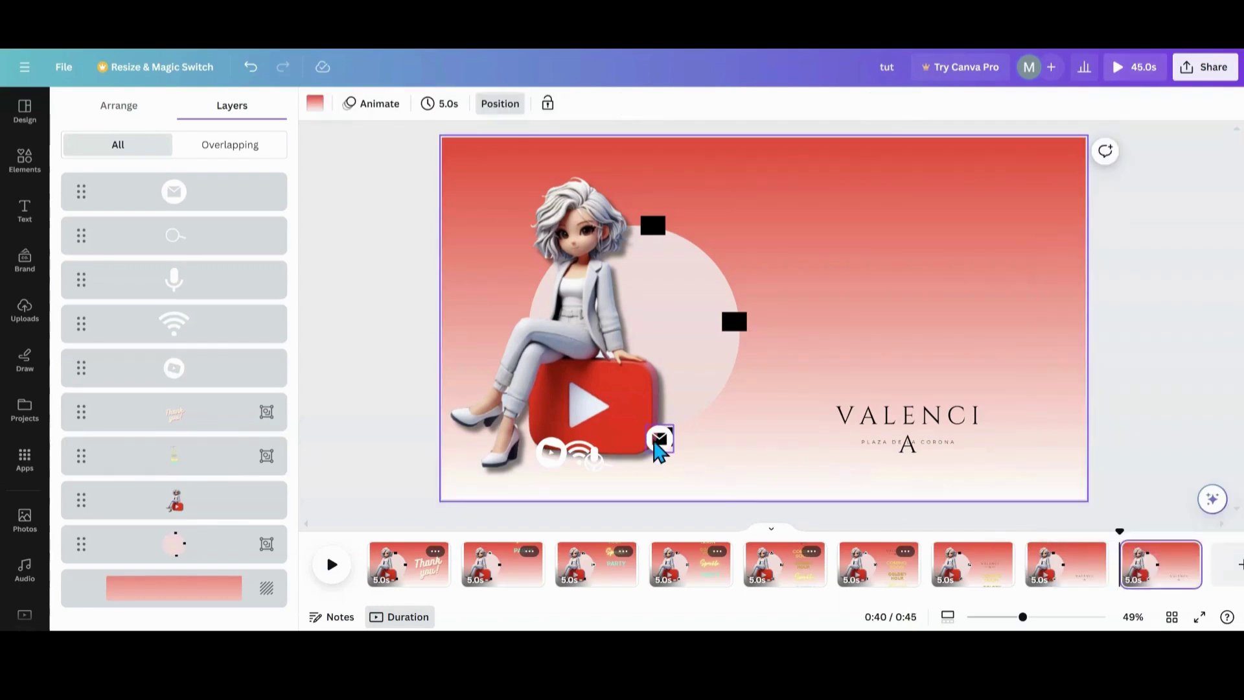
drag(660, 440, 605, 452)
drag(905, 425, 918, 521)
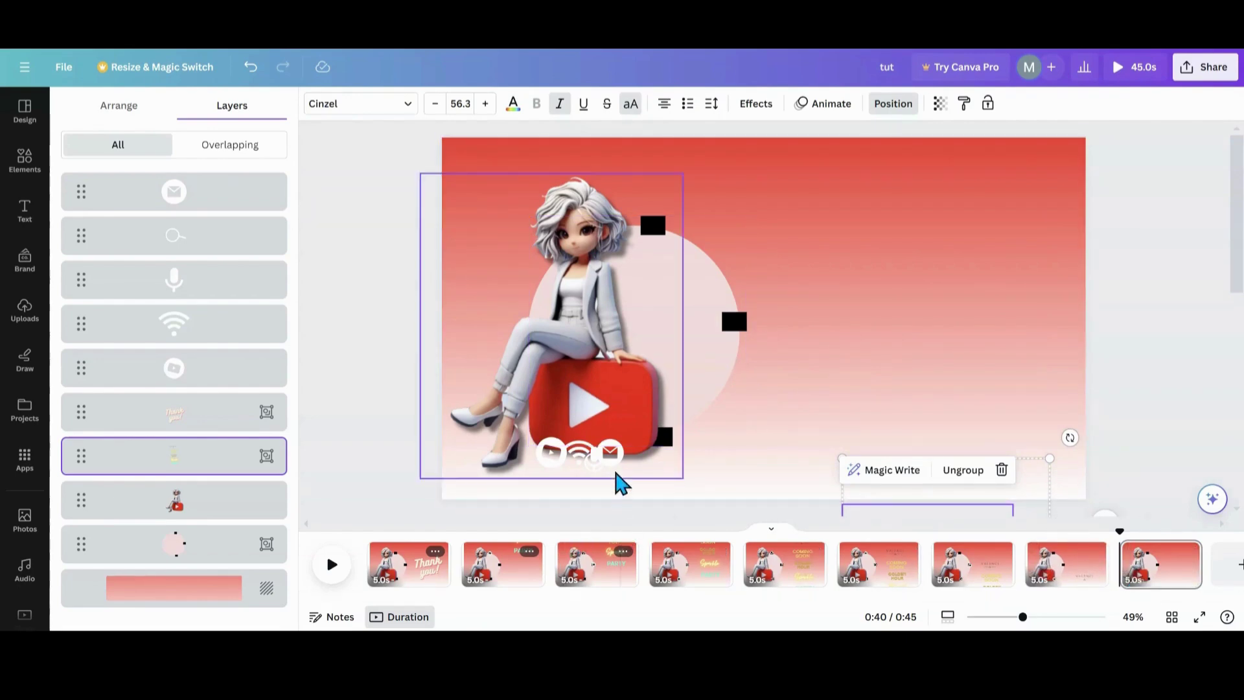
Delete the circle group with its black markers from page 9
click(703, 322)
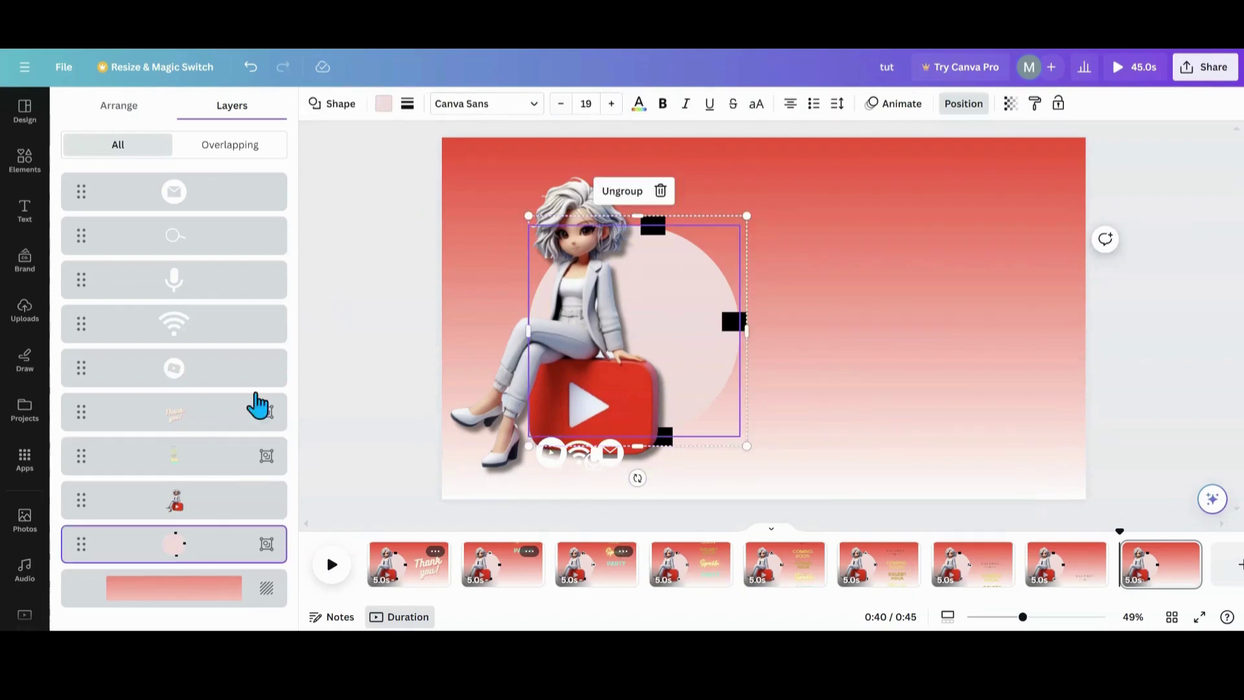
click(203, 557)
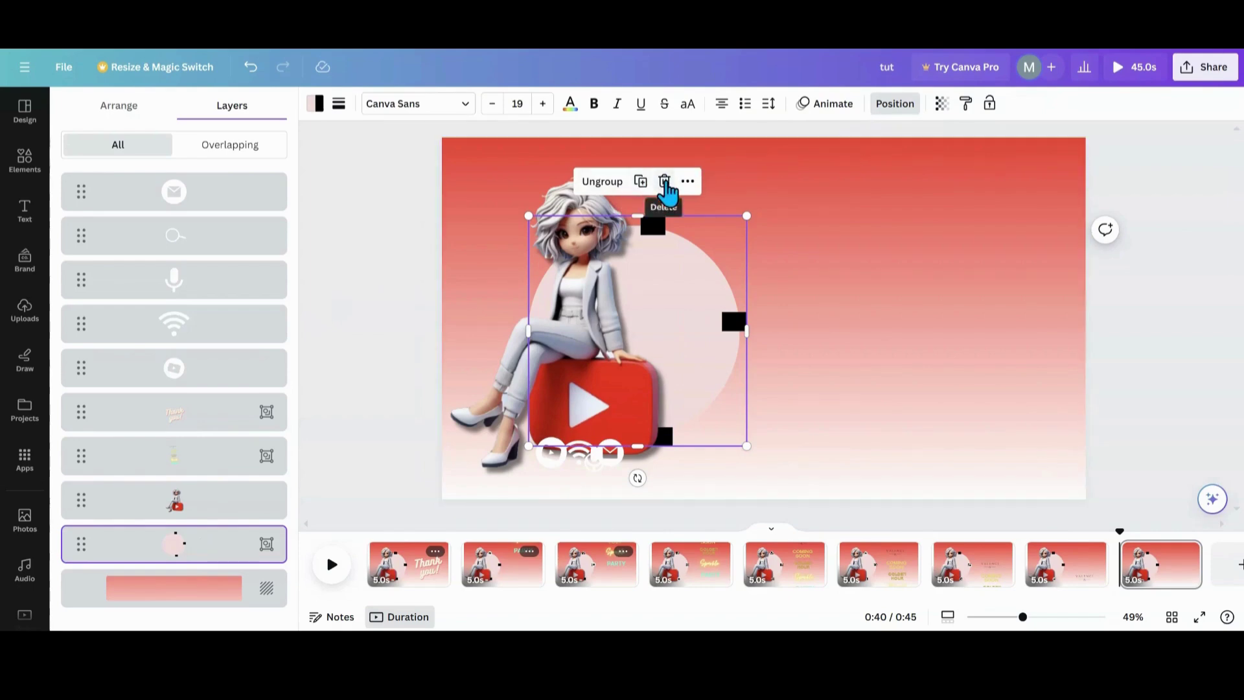
click(664, 182)
Delete the circle group with its black markers from page 8
click(1067, 572)
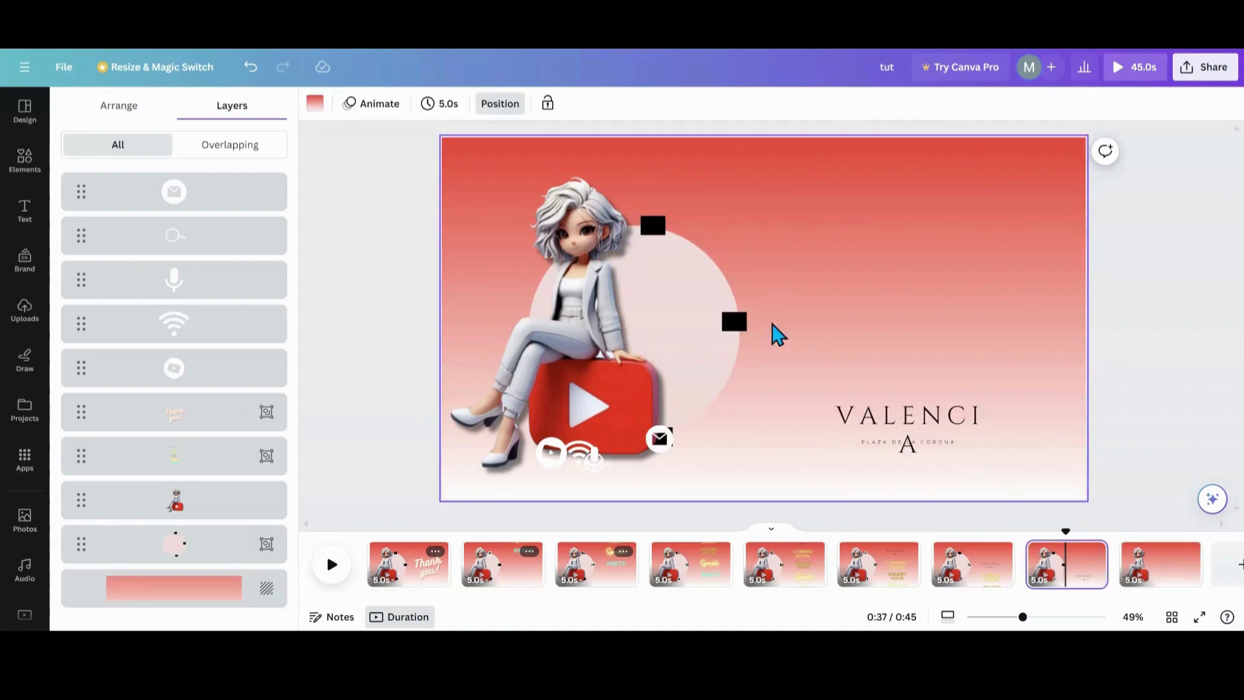
click(713, 304)
click(664, 184)
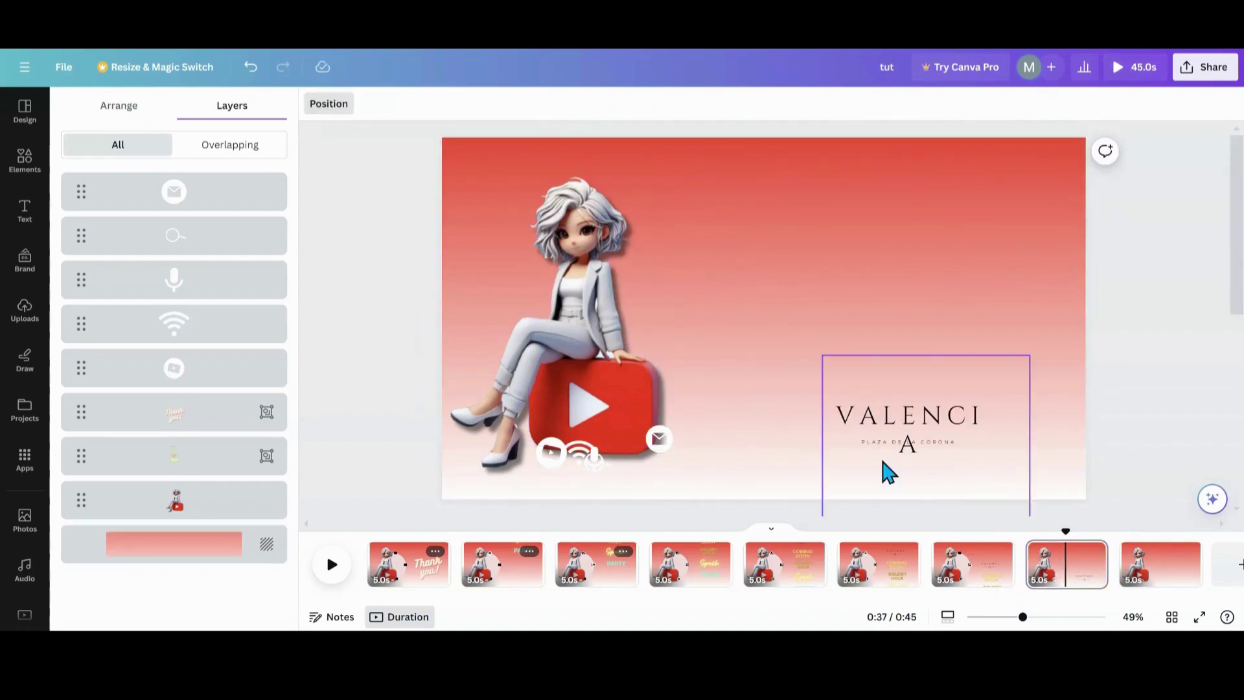
Open page 7 for editing
click(970, 571)
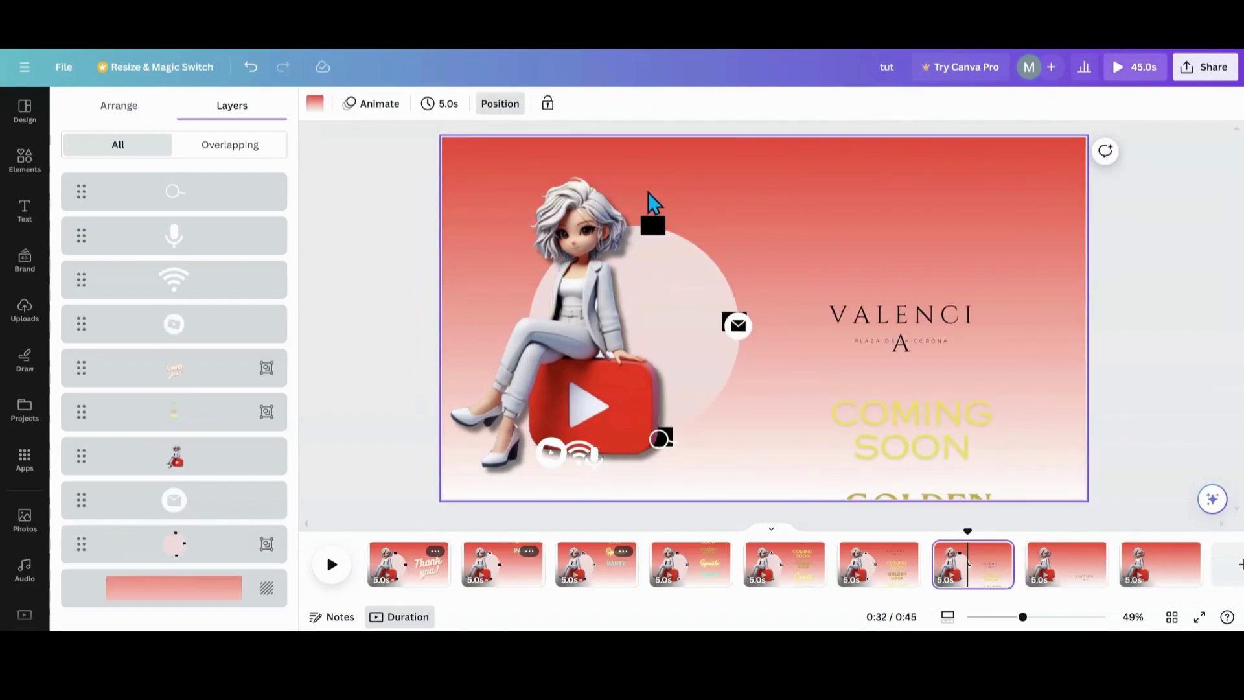
click(673, 278)
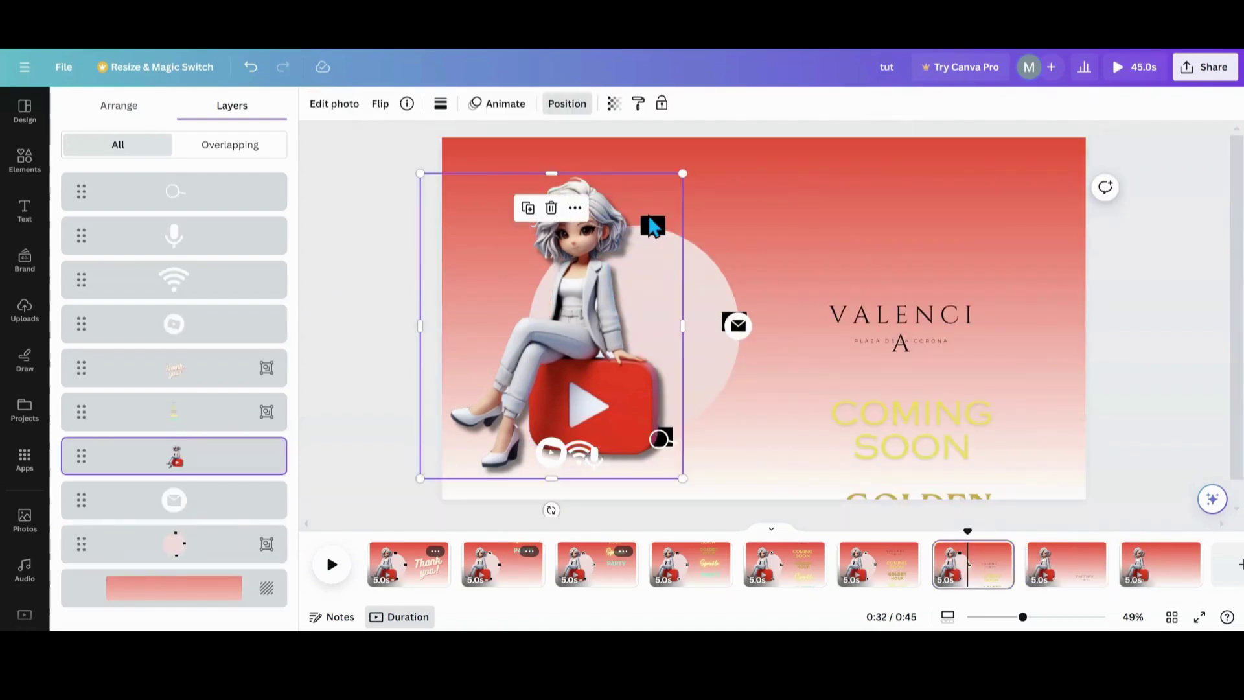
click(555, 211)
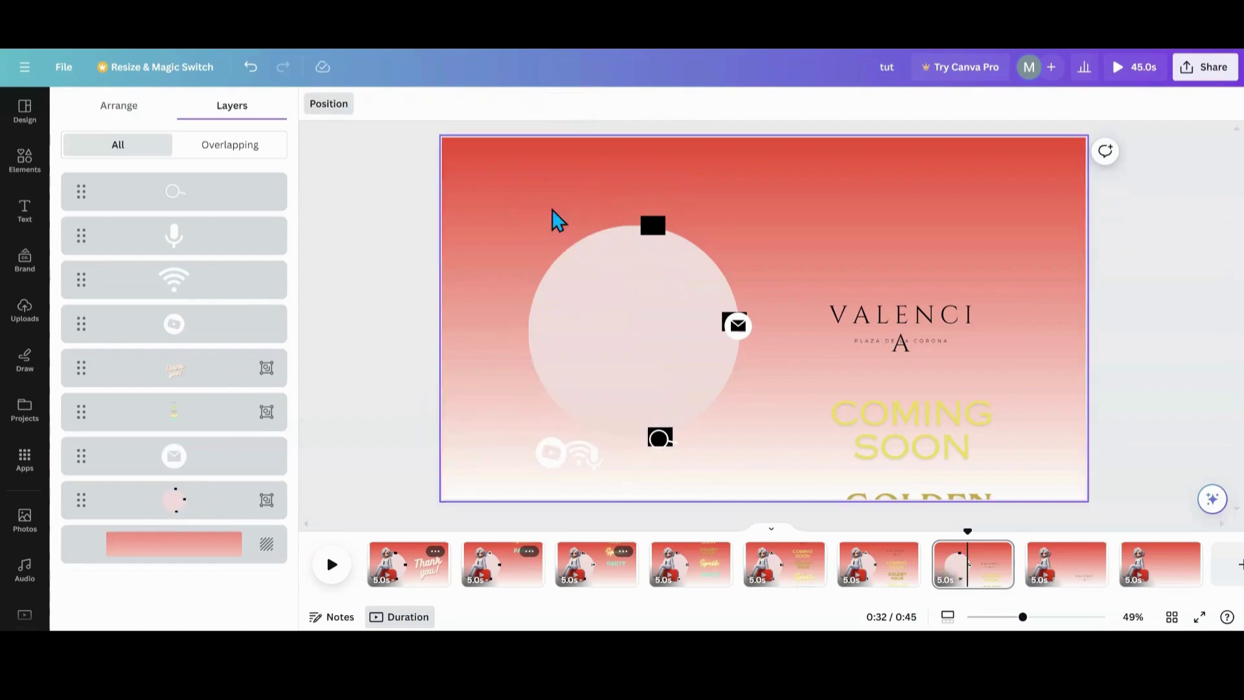
click(246, 67)
Delete the circle group with its black markers from page 7 and from page 6
click(189, 552)
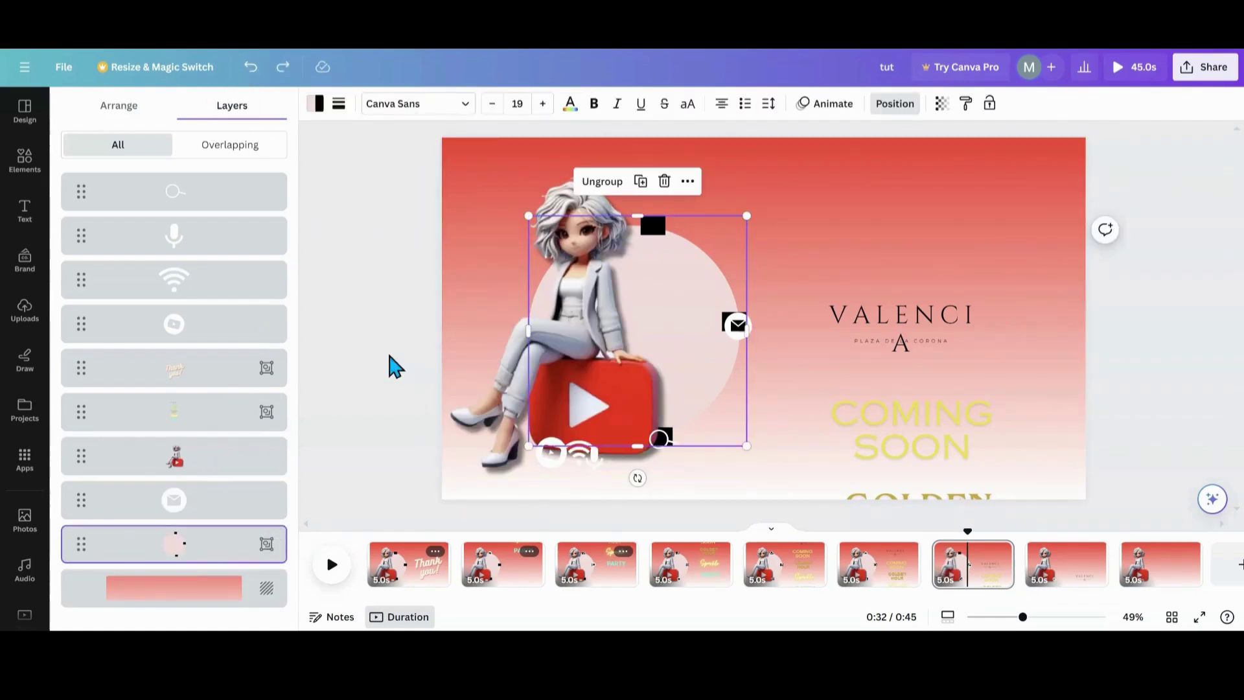
click(662, 182)
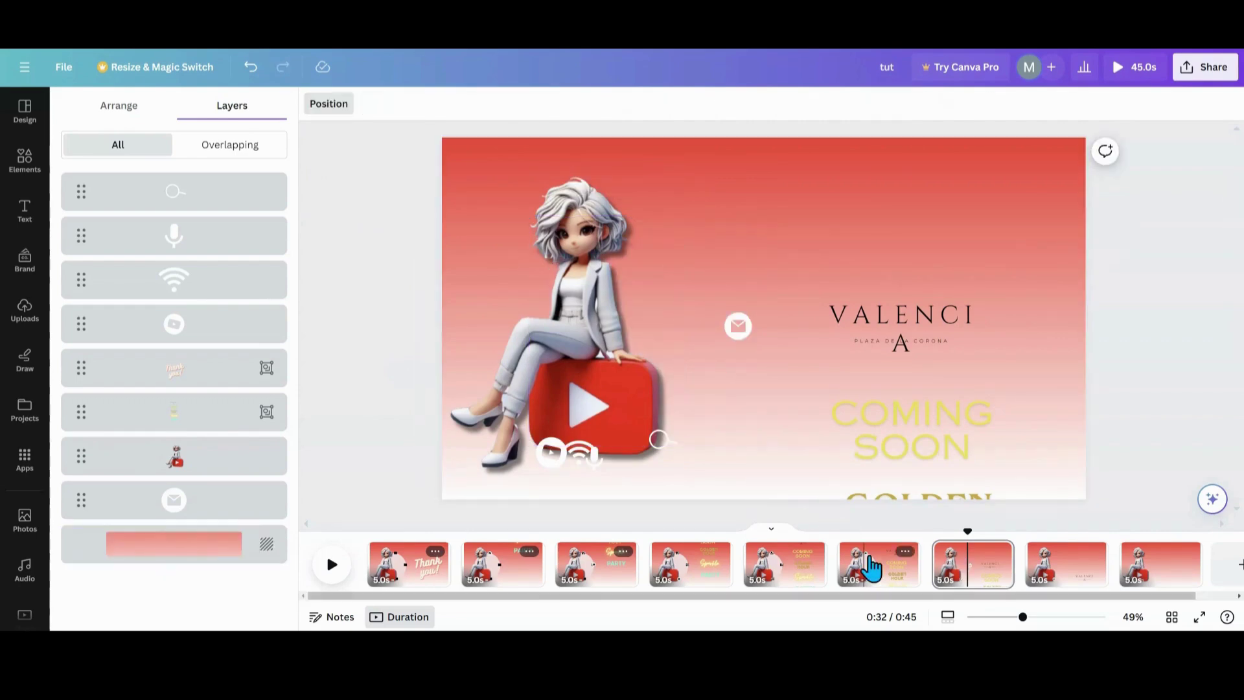
key(ctrl+z)
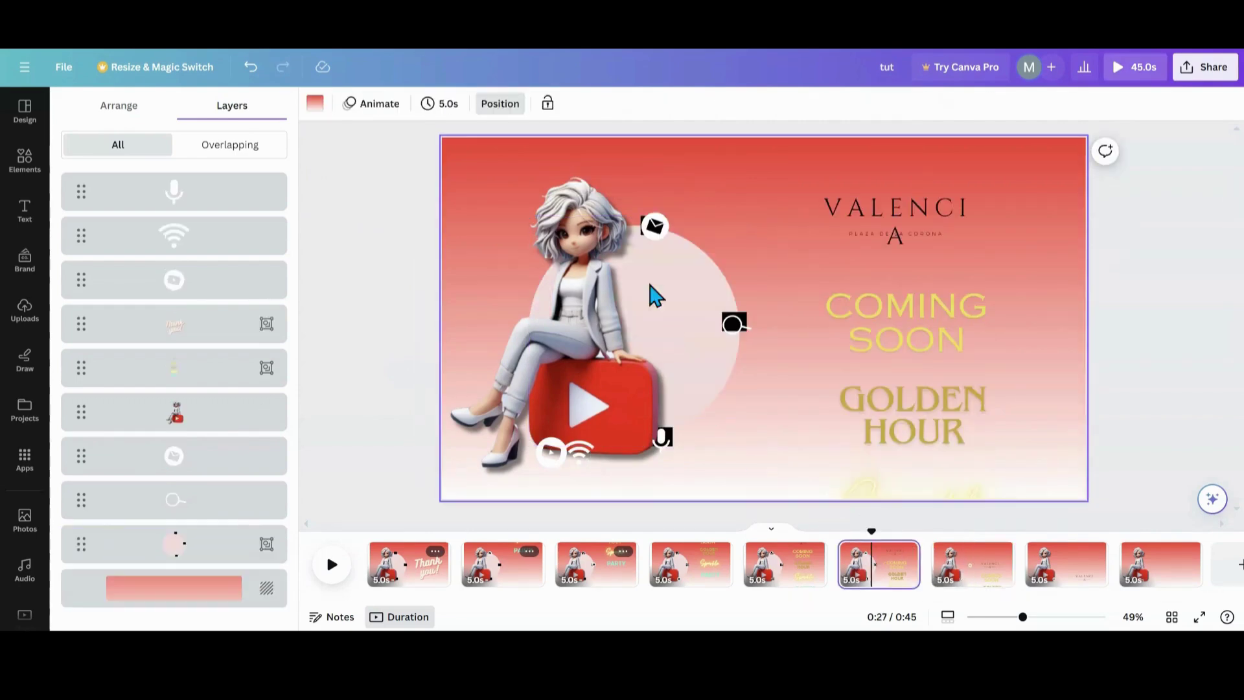
click(218, 551)
click(662, 183)
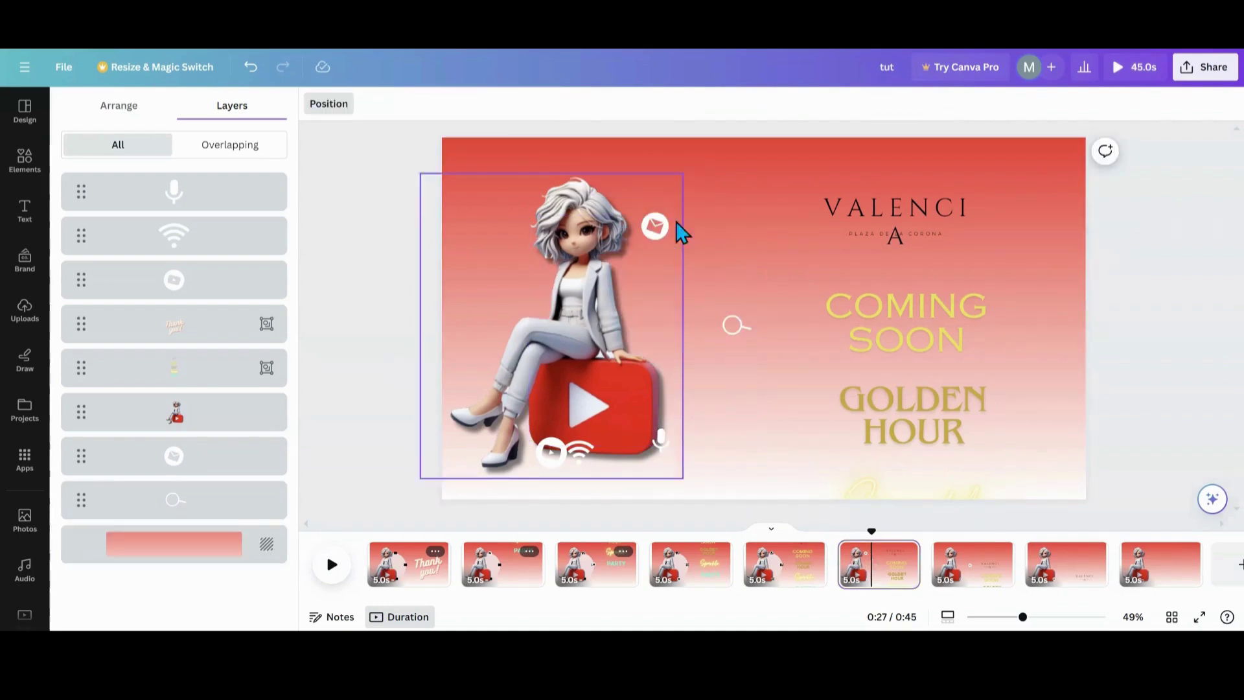
Delete the circle group with its black markers from page 5 and from page 4
click(797, 581)
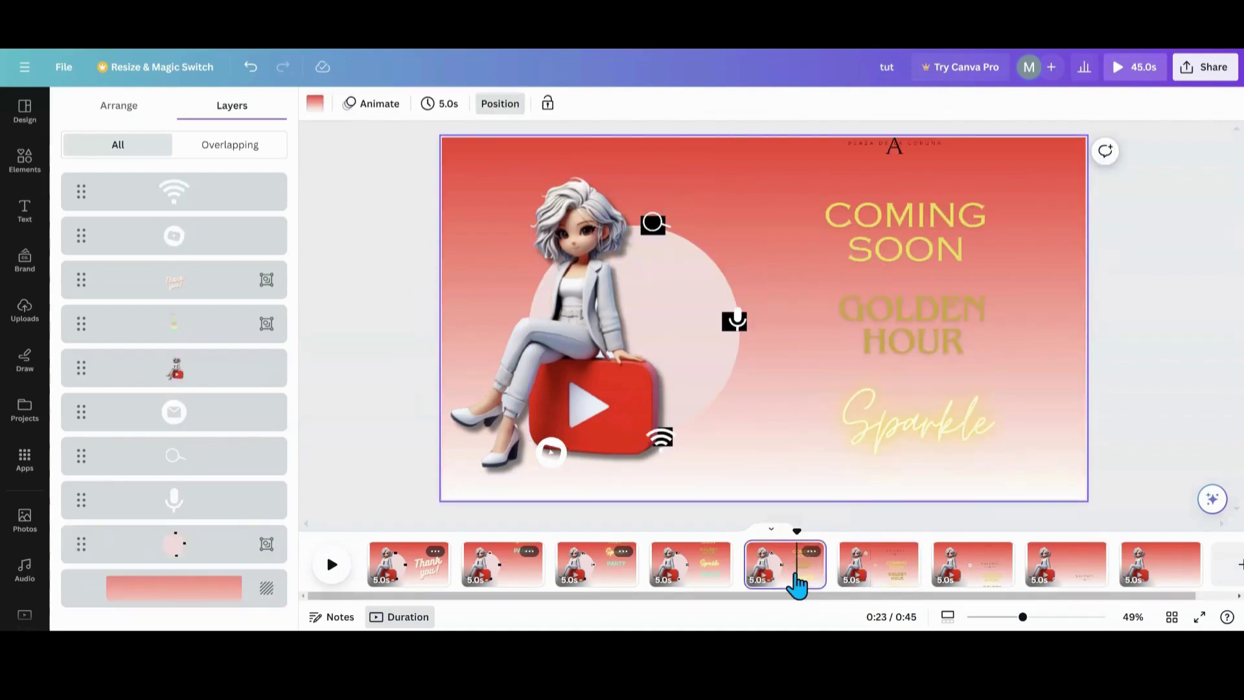
click(190, 552)
click(665, 184)
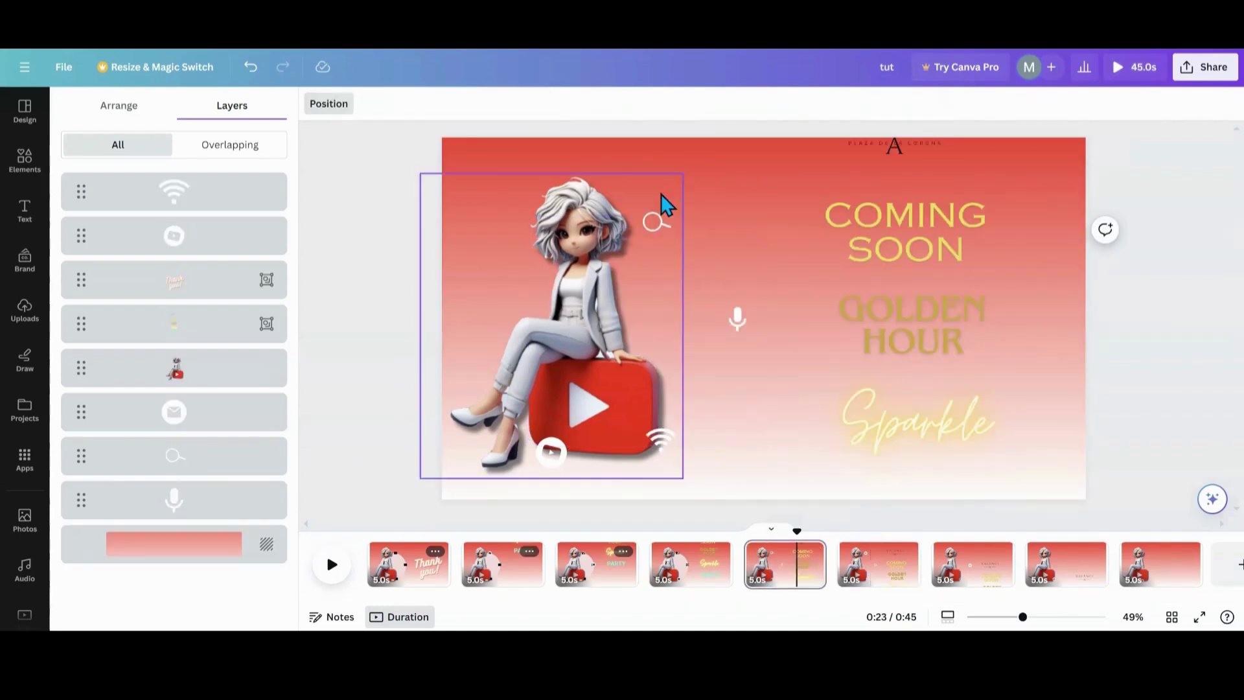
click(689, 580)
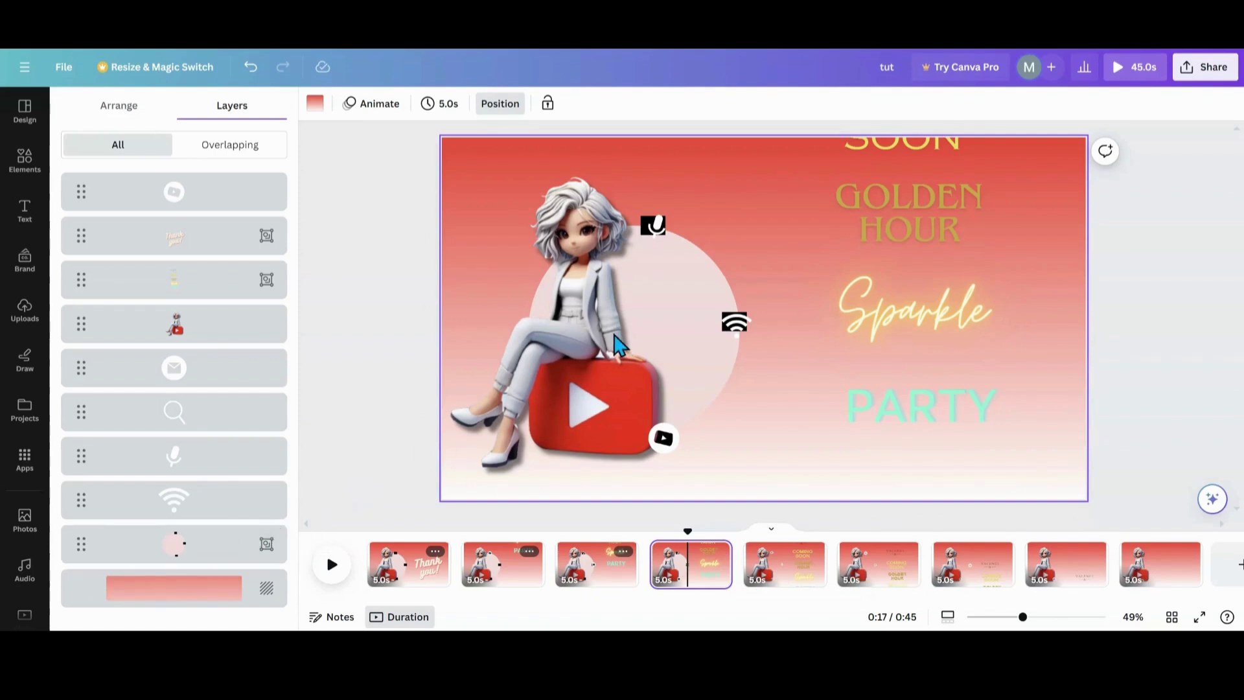
click(194, 544)
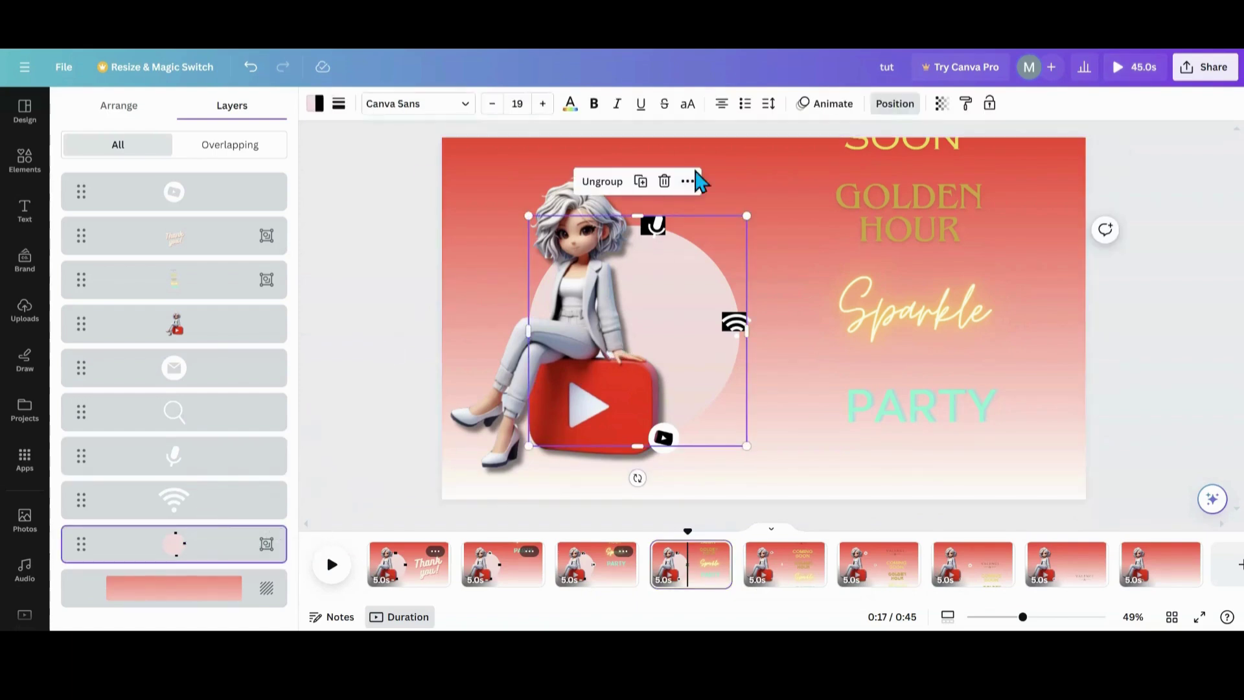
click(666, 182)
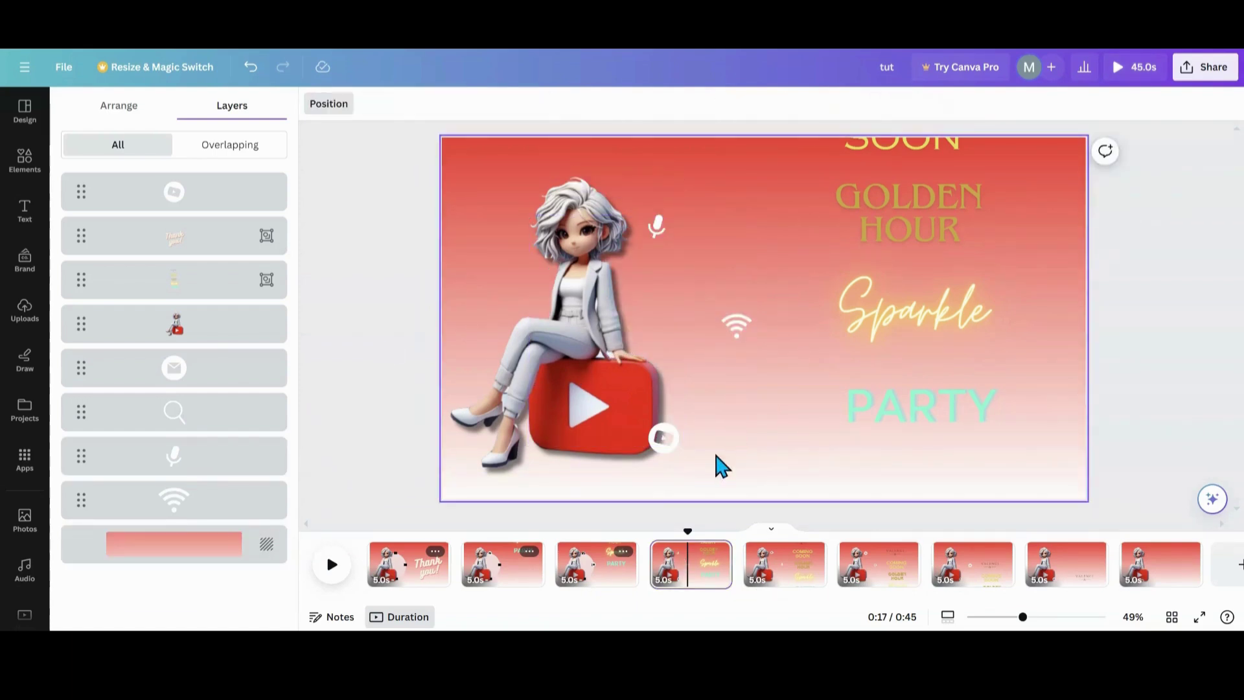
Delete the circle group with its black markers from page 3 and from page 2
key(ctrl+z)
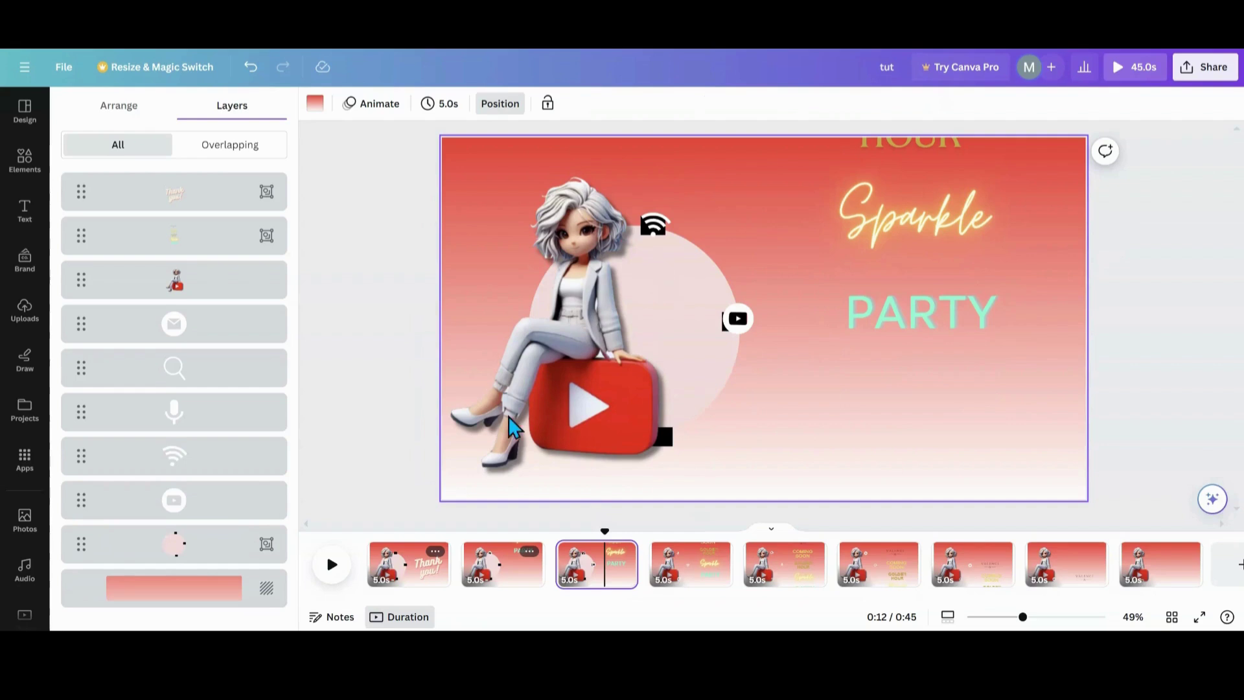
click(208, 542)
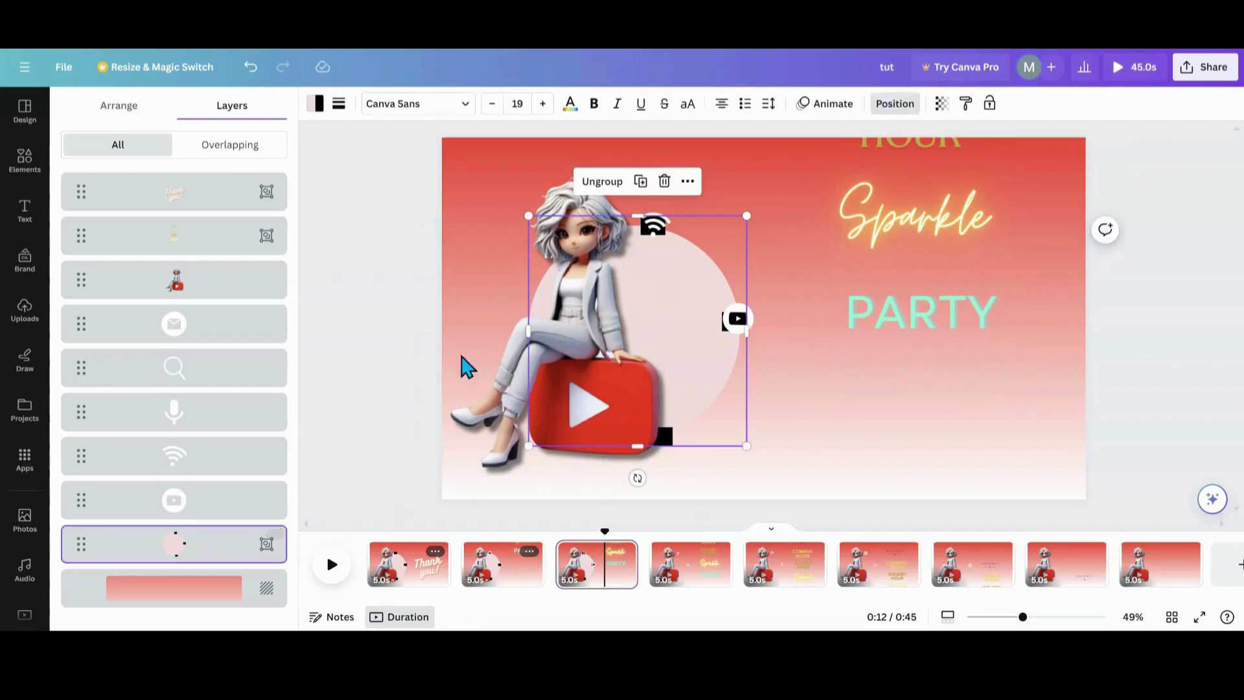
click(664, 182)
click(504, 582)
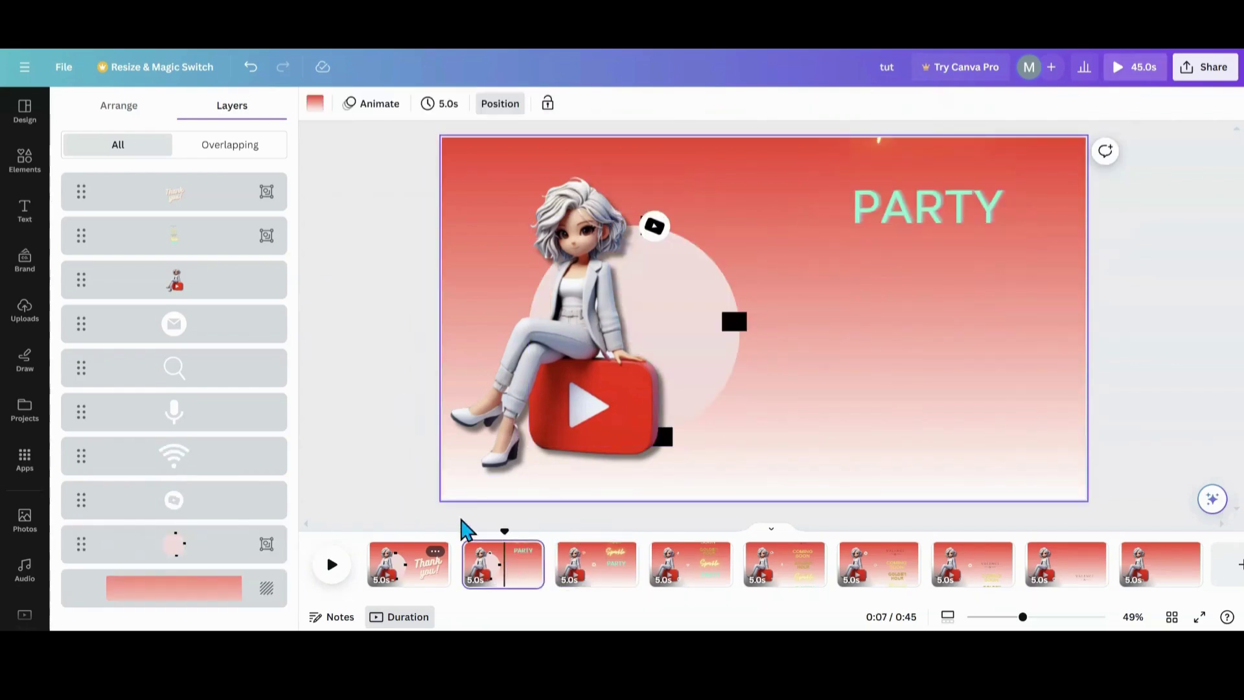
click(215, 548)
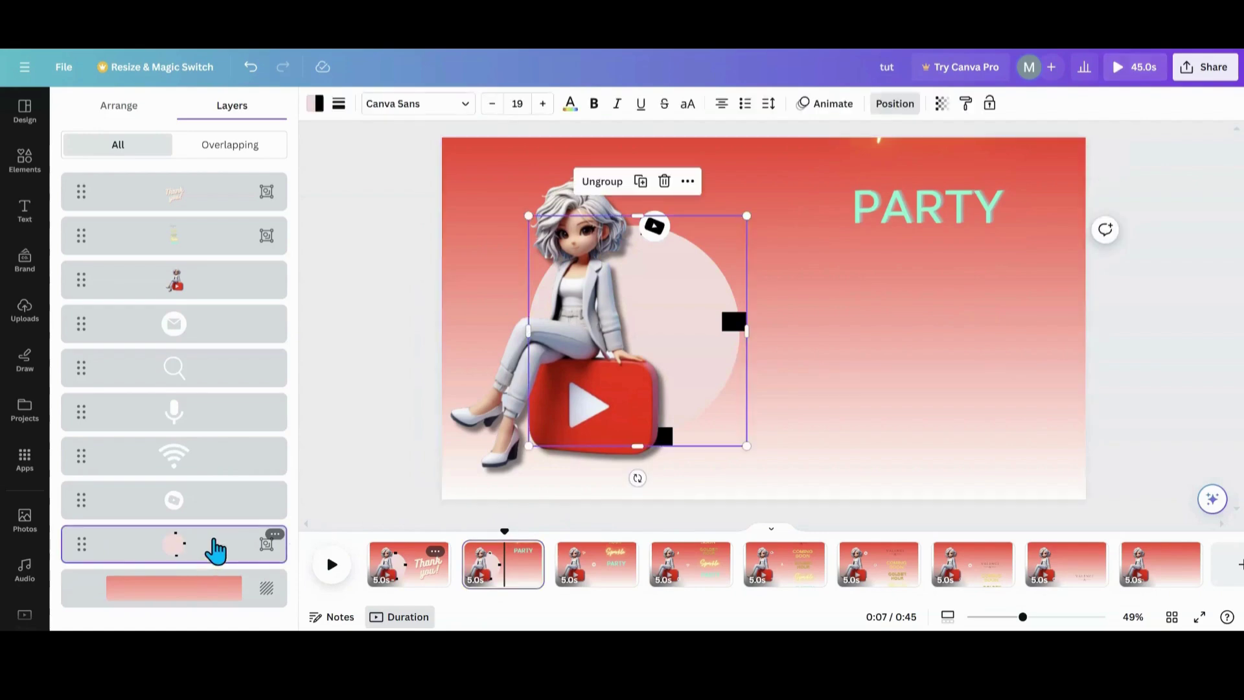
click(664, 182)
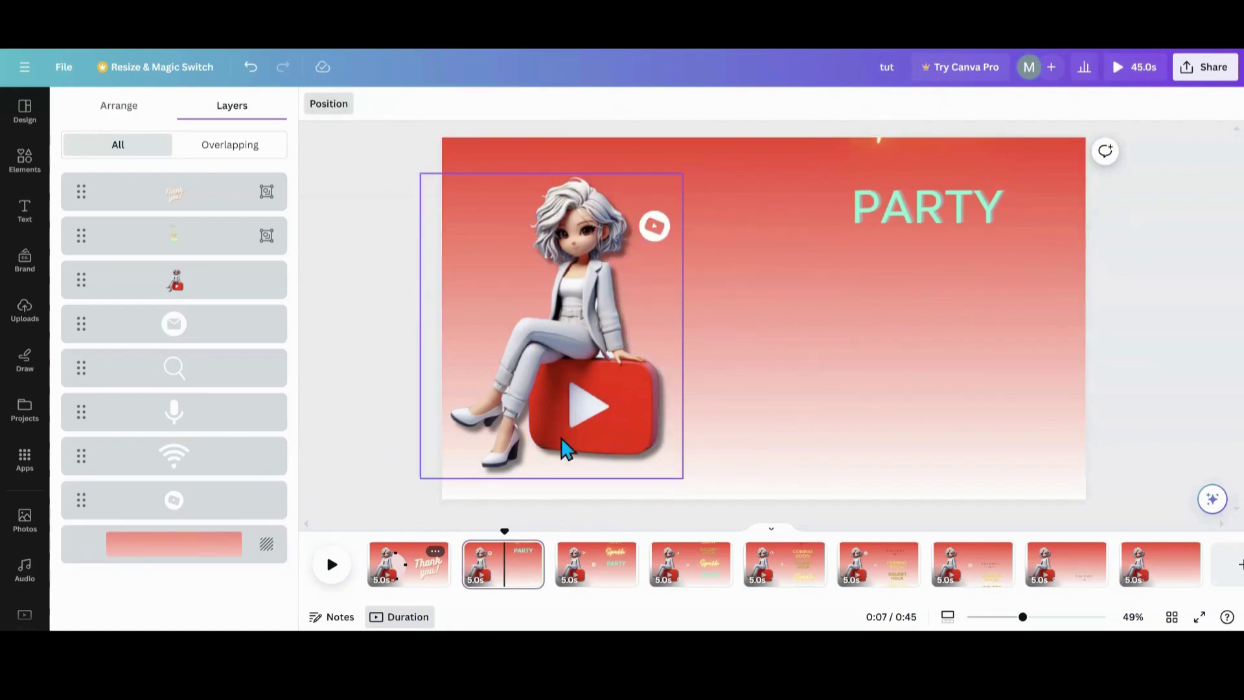
Delete the circle group with its black markers from page 1
click(417, 577)
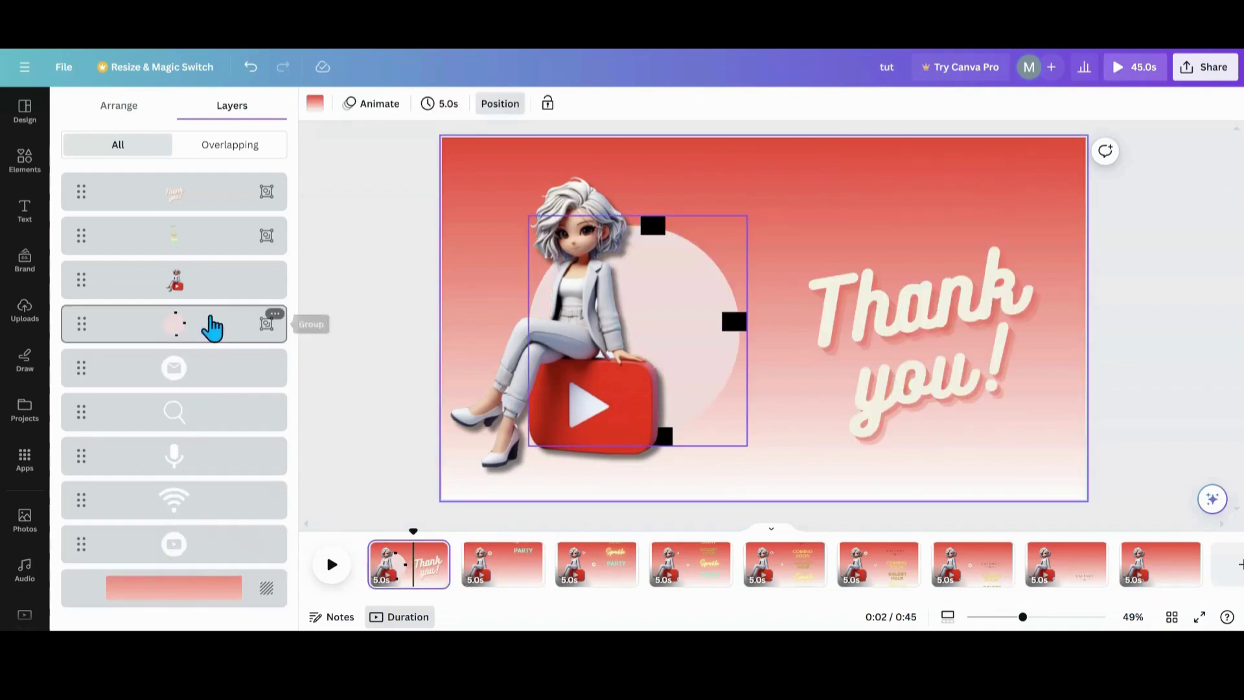
click(211, 327)
click(664, 182)
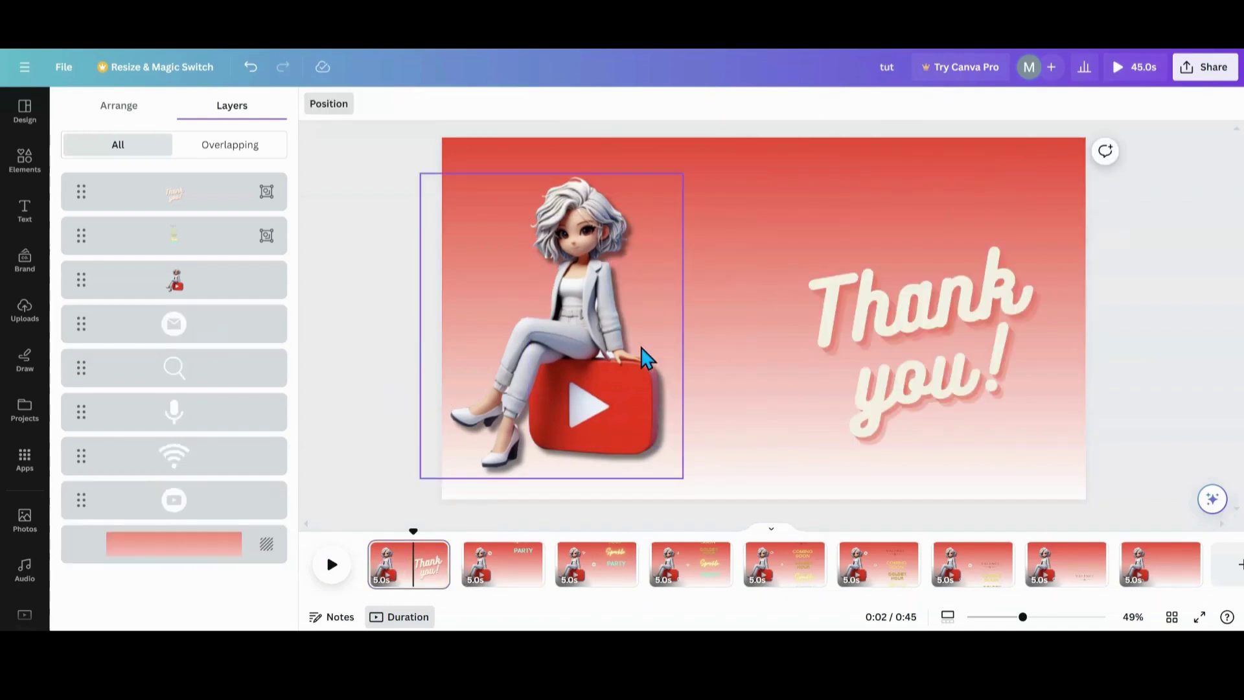
Add a Match & Move transition lasting 2.5 seconds after page 1 and apply it between all pages
click(462, 576)
click(115, 360)
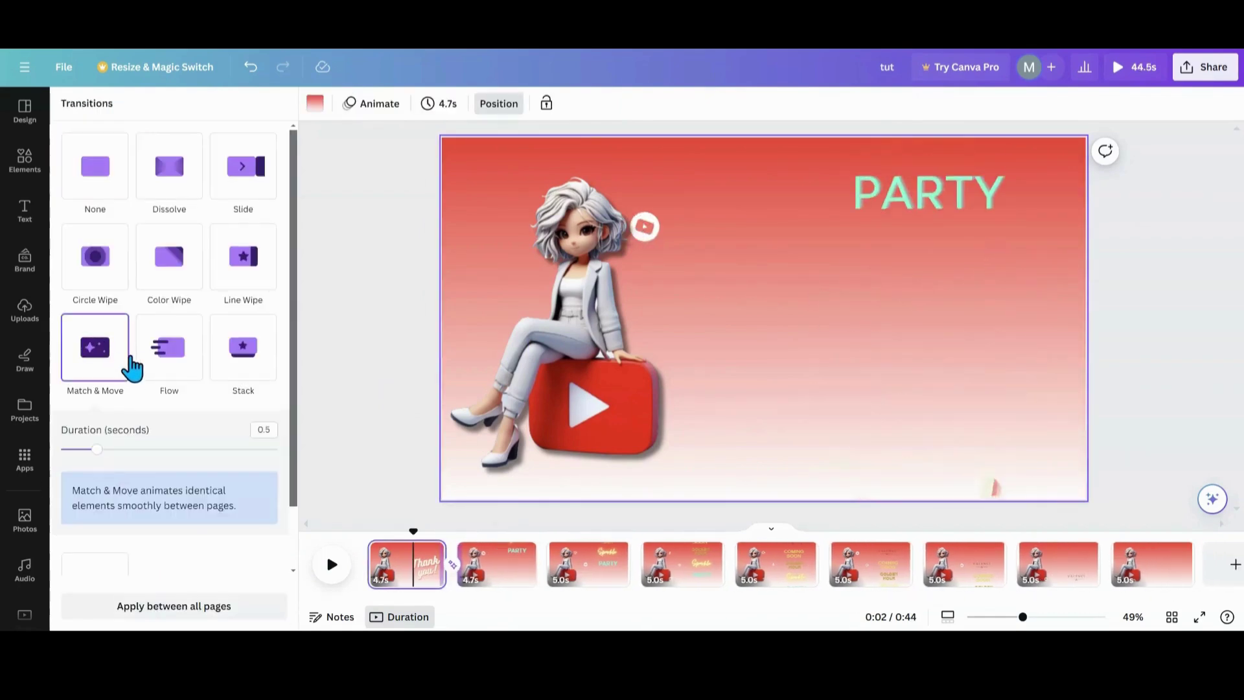
drag(100, 453, 277, 450)
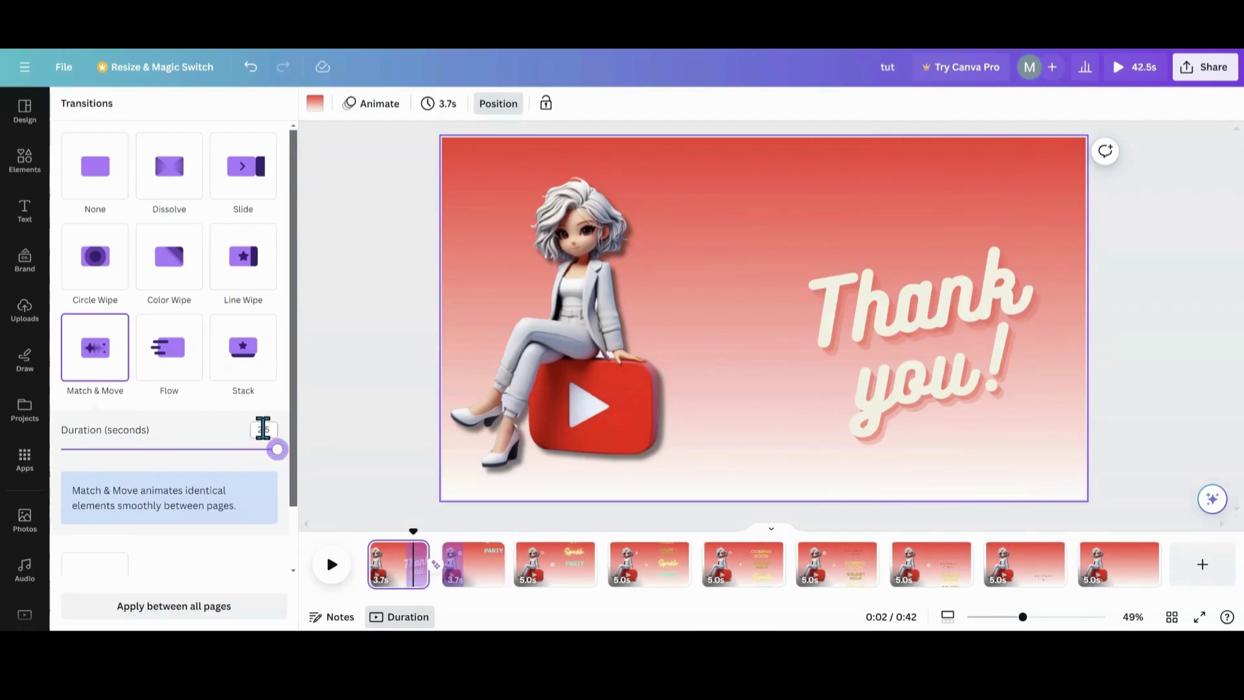
click(217, 609)
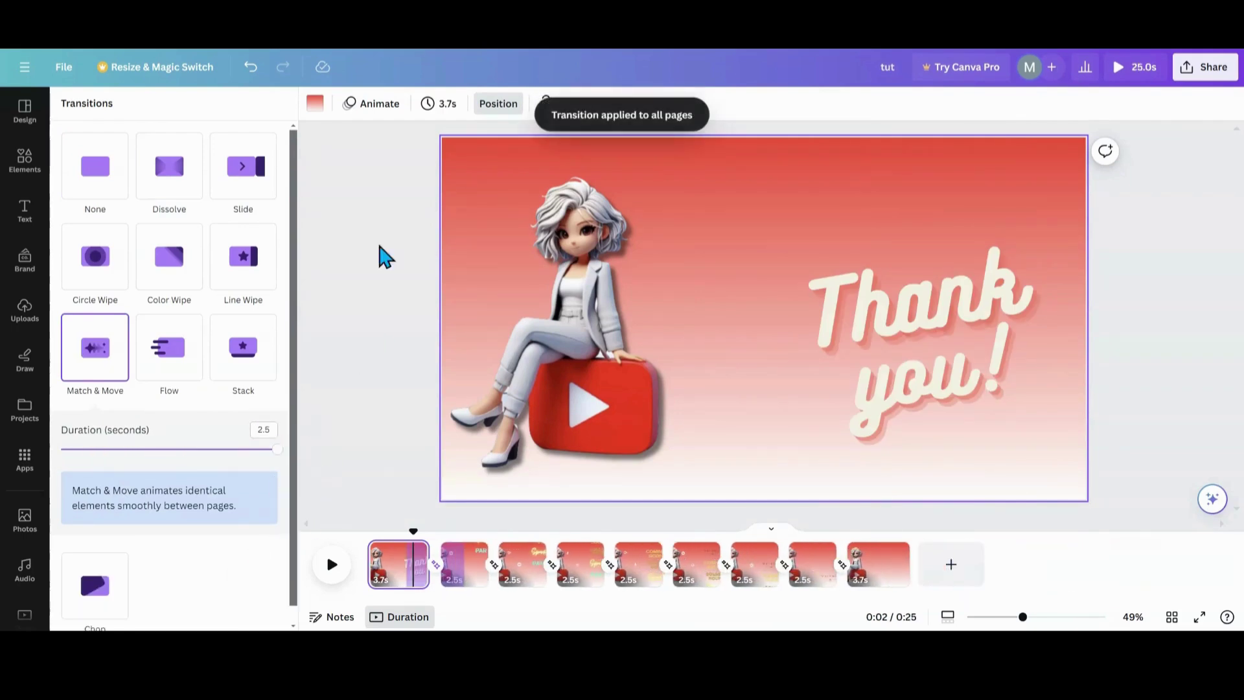
Apply page 2's timing of about 2.5 s to all nine pages and play the presentation from page 1
click(462, 581)
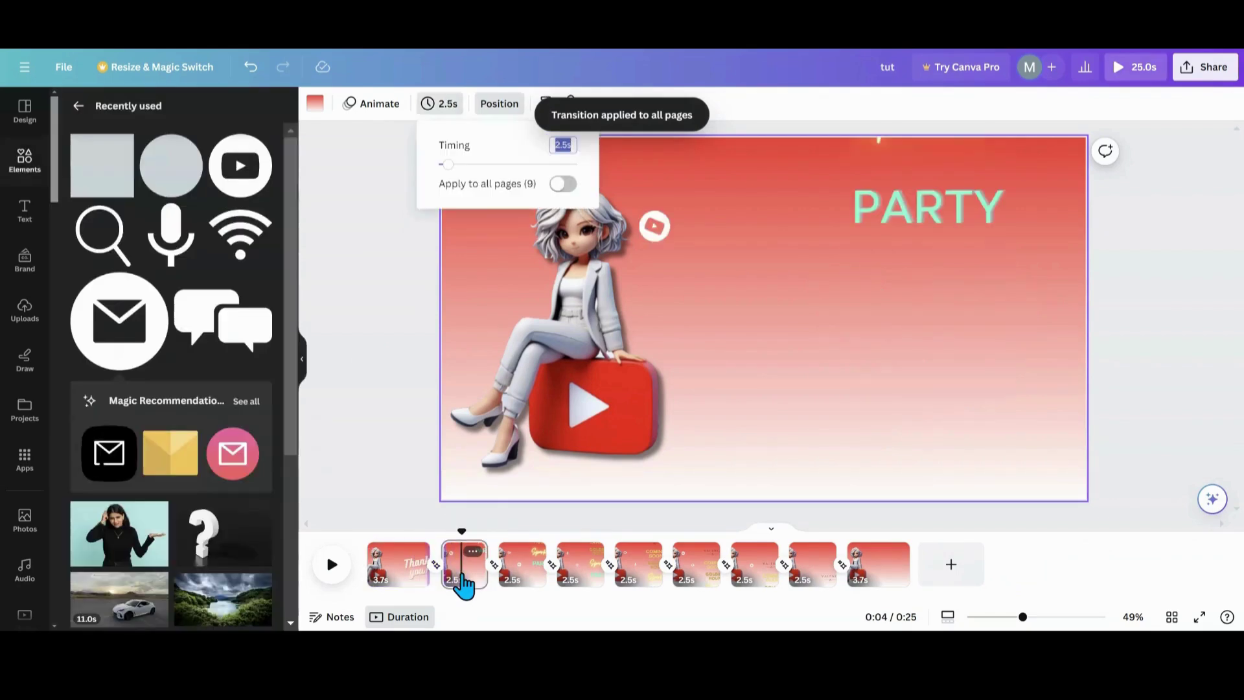
click(562, 185)
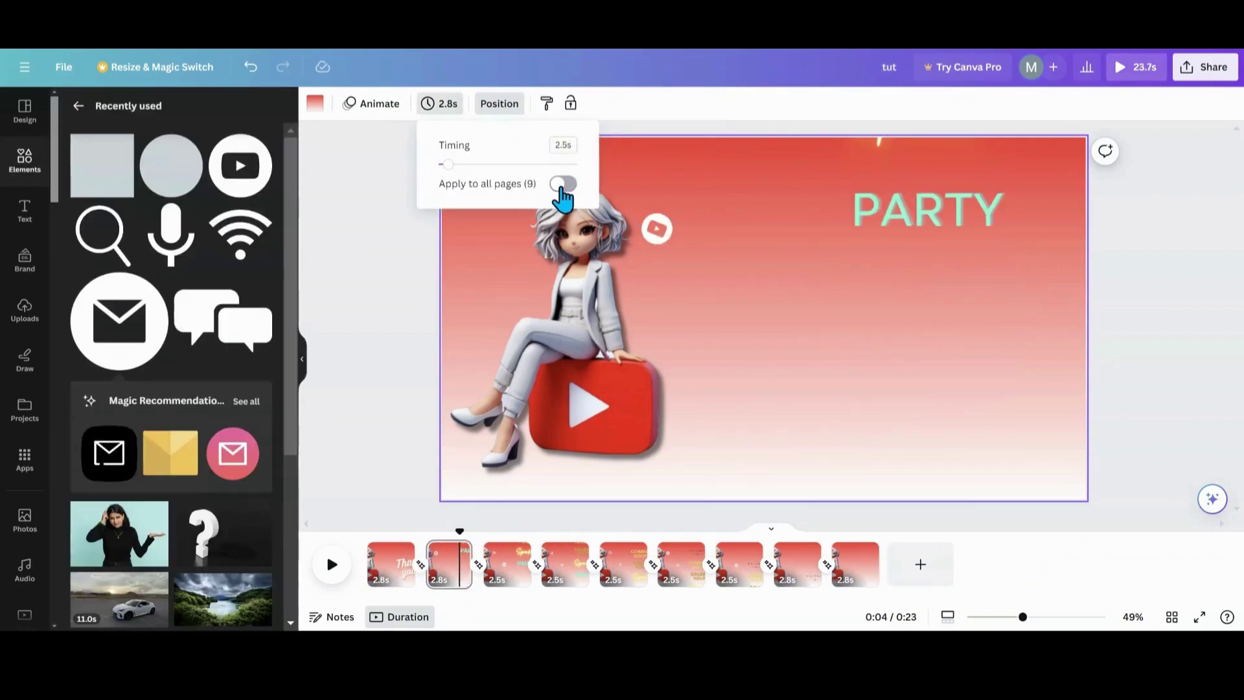
click(562, 184)
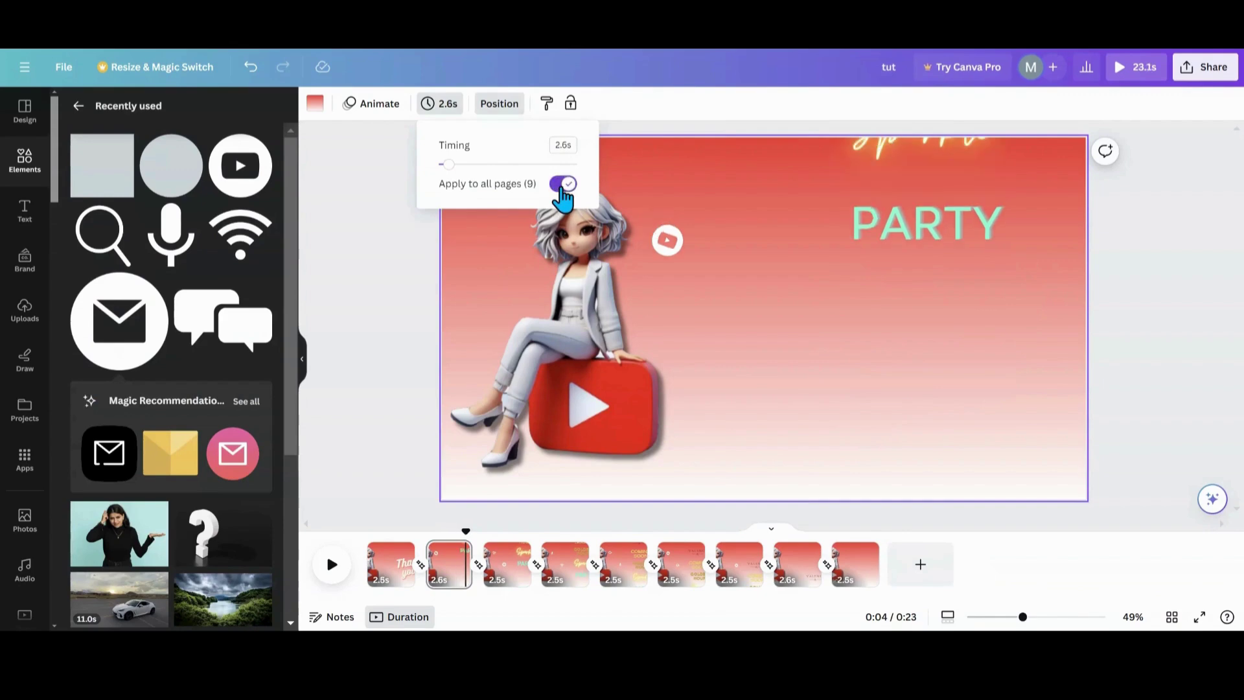
click(372, 563)
click(332, 578)
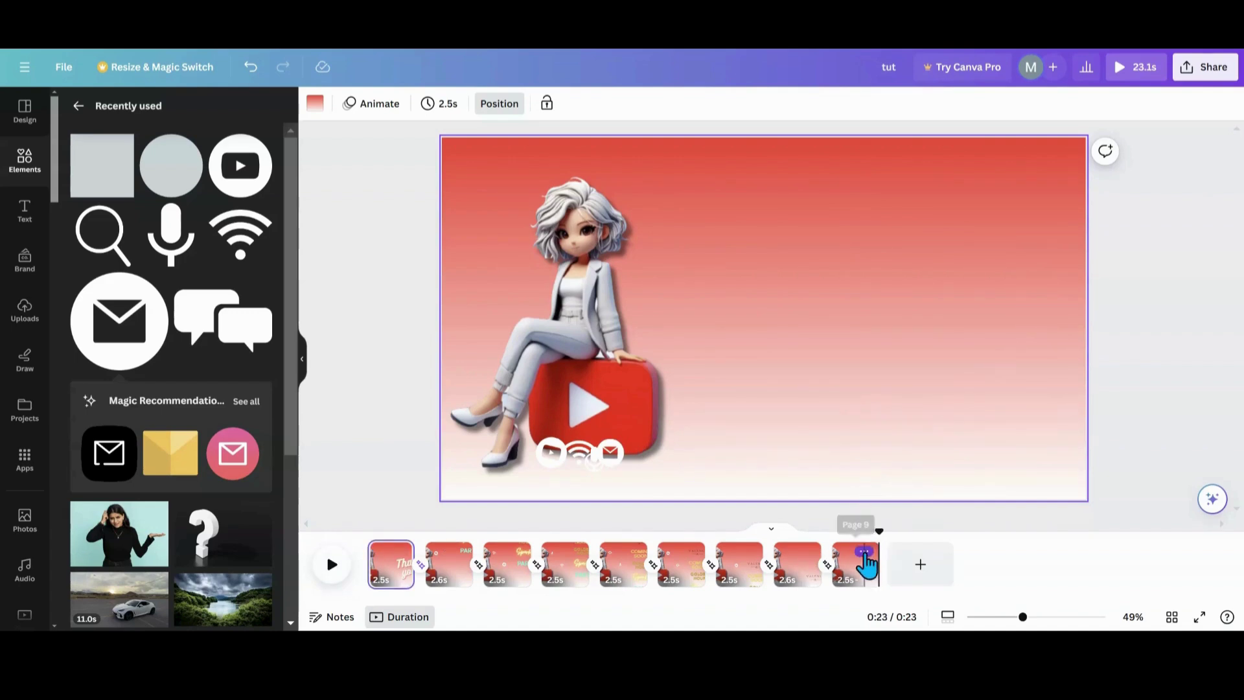
Duplicate page 9 and, on the copy, raise the Thank you! text group into the open area beside the character
click(864, 552)
click(910, 350)
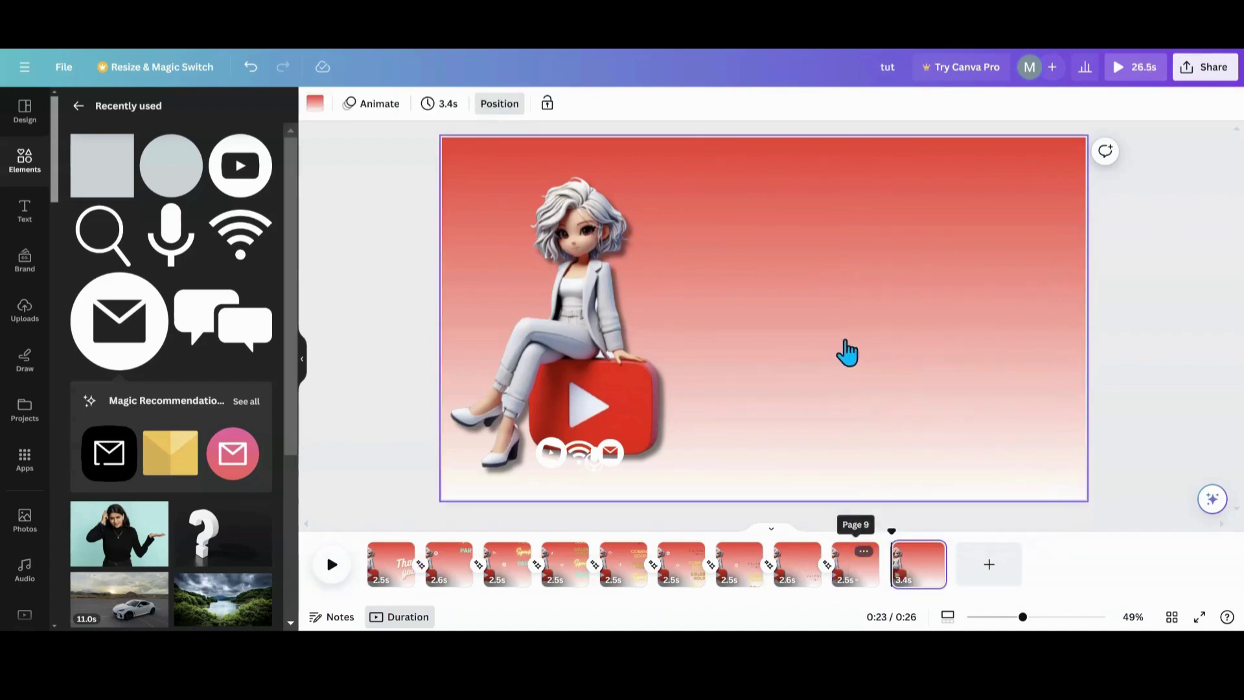
click(499, 104)
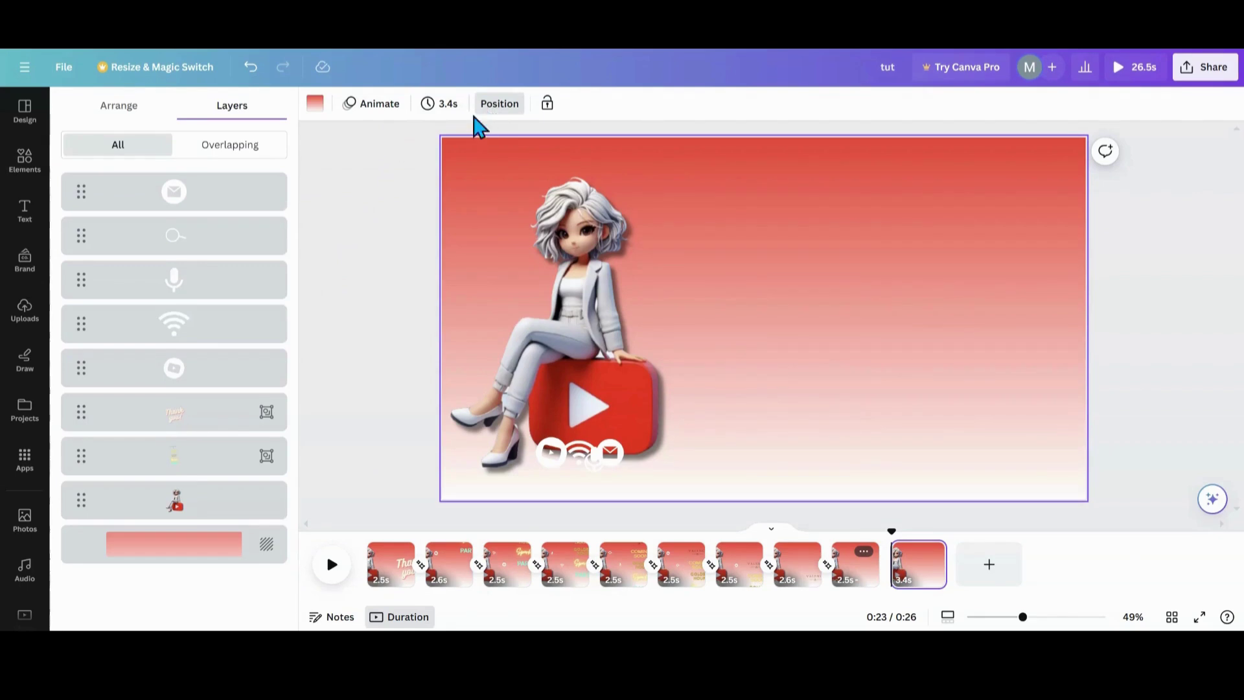
click(208, 420)
drag(835, 482, 830, 228)
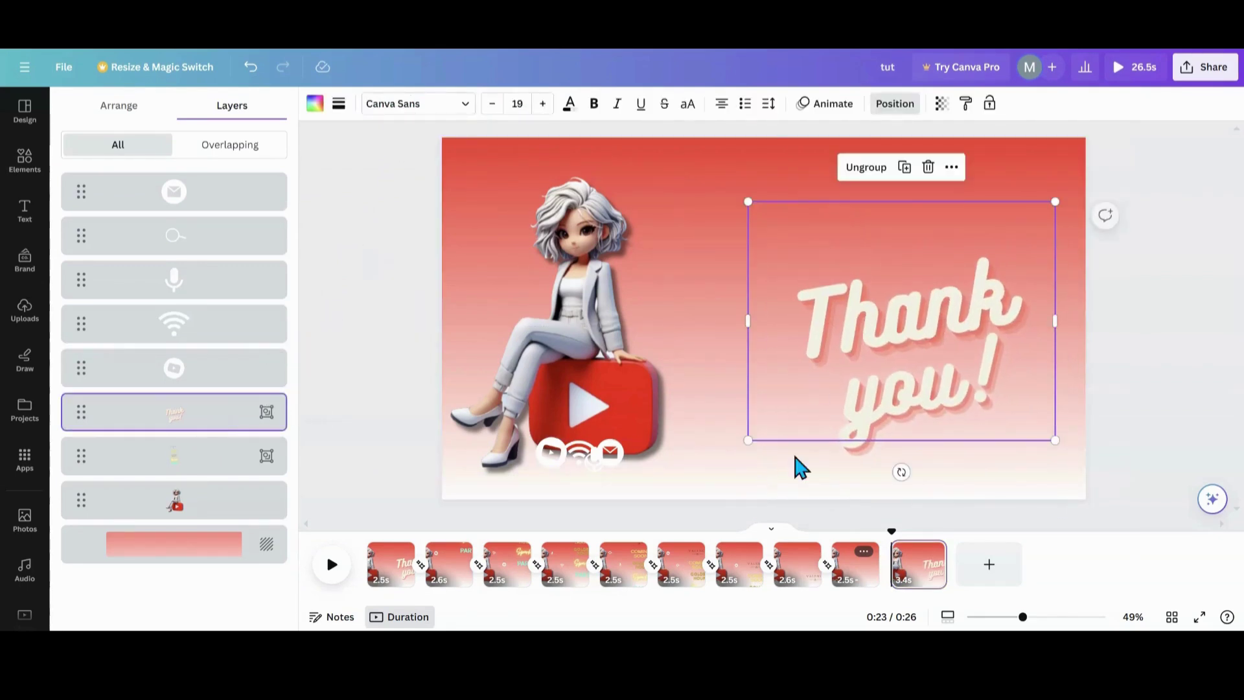
Preview the ending from page 8 and apply the Match & Move transition after that page between all pages
click(797, 573)
click(332, 567)
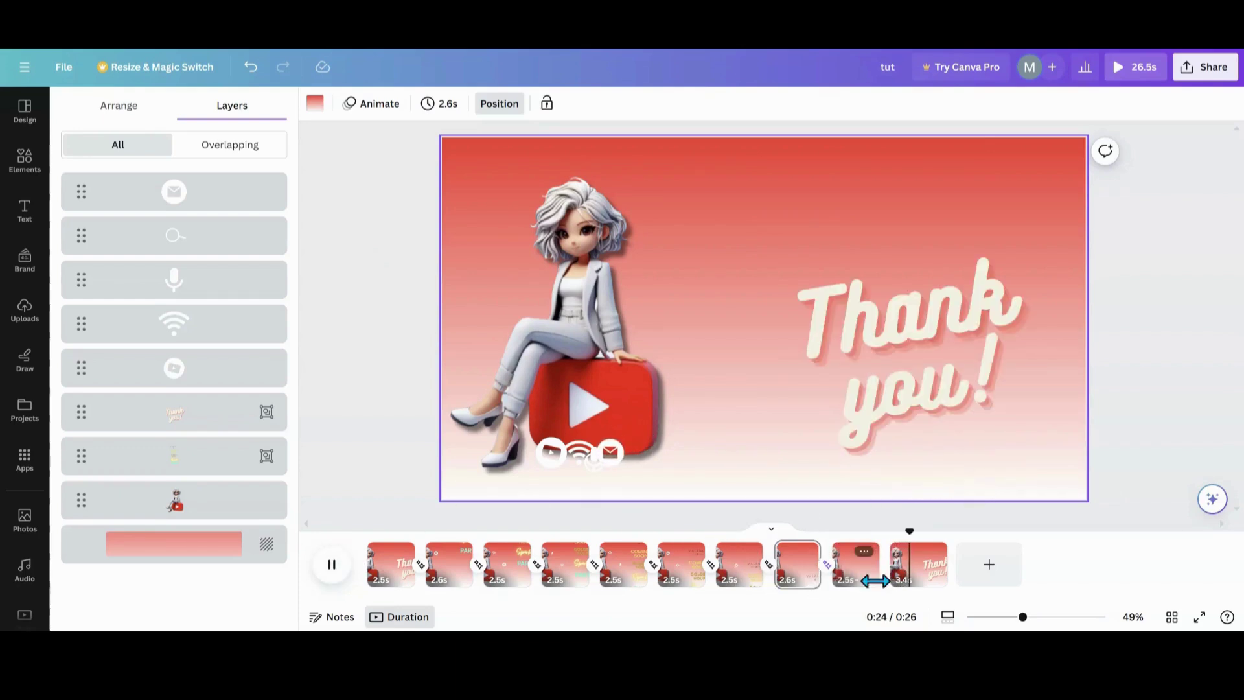
click(827, 565)
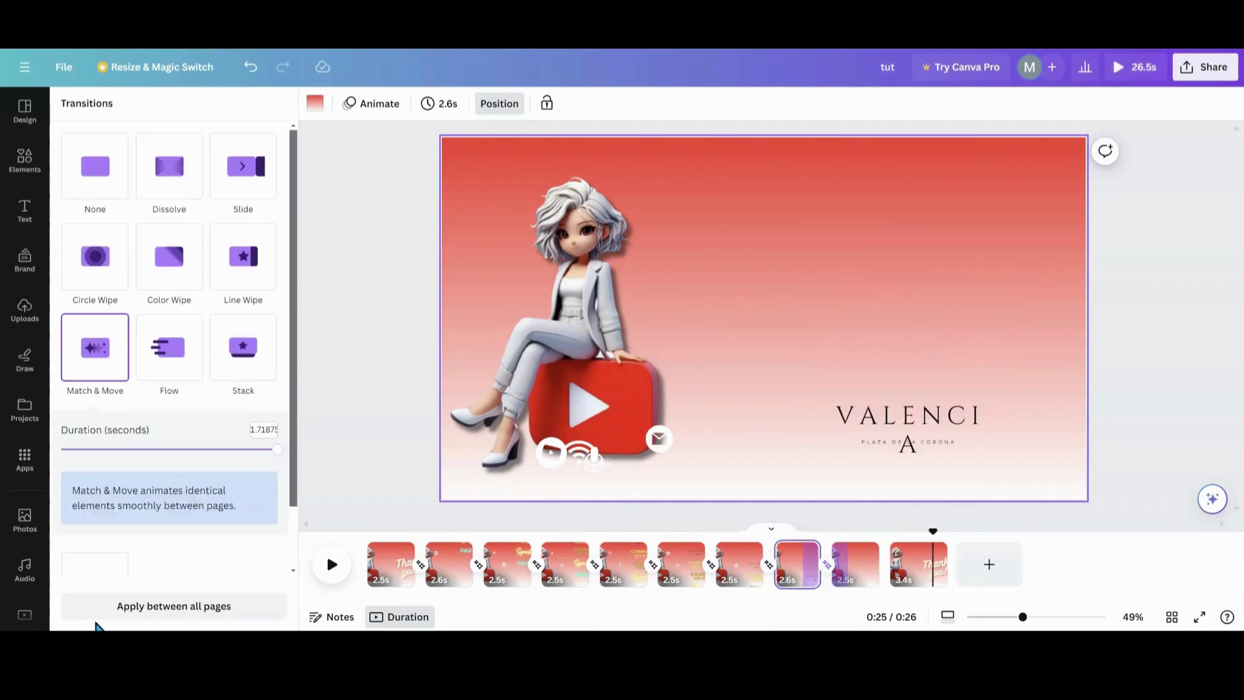
click(99, 612)
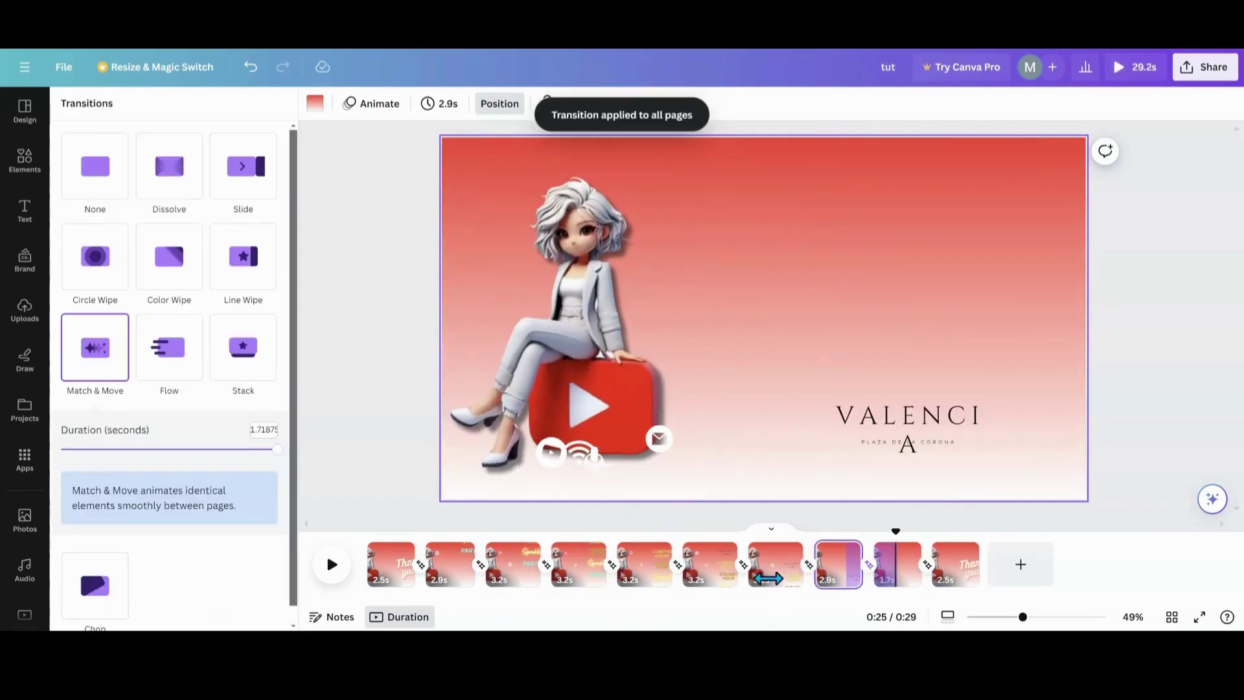
Play the presentation from page 9 to review the closing transition, and select the final Thank you! page
click(906, 589)
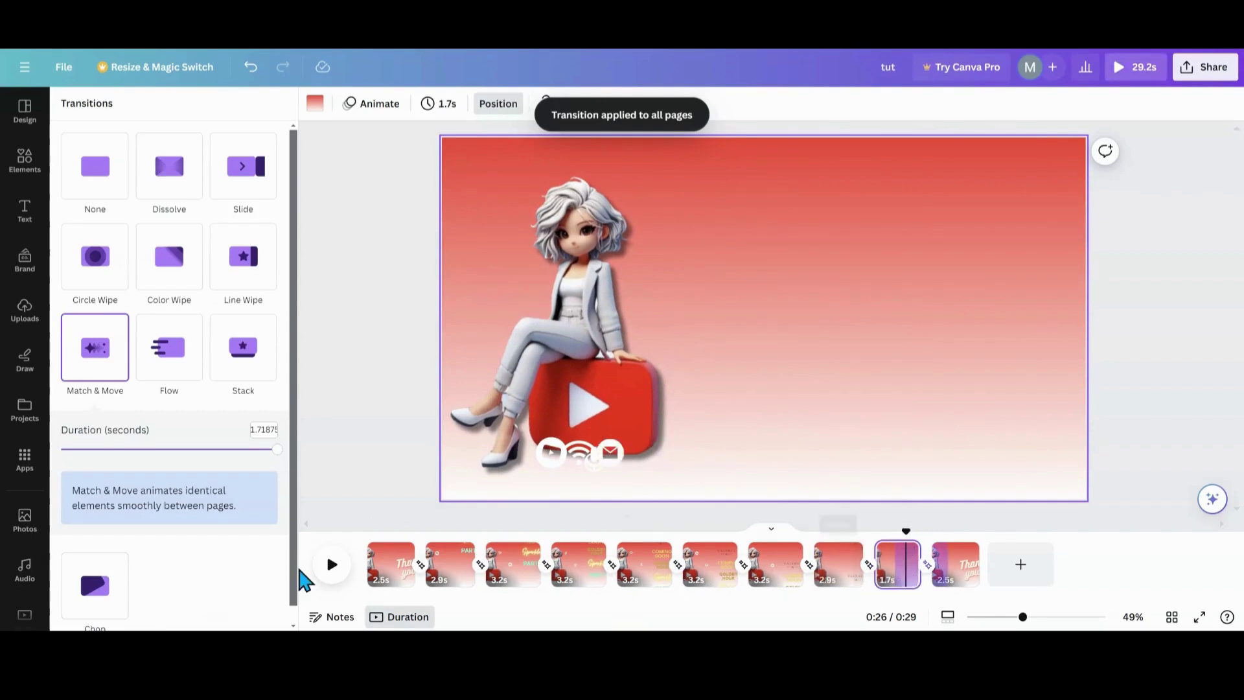
click(329, 567)
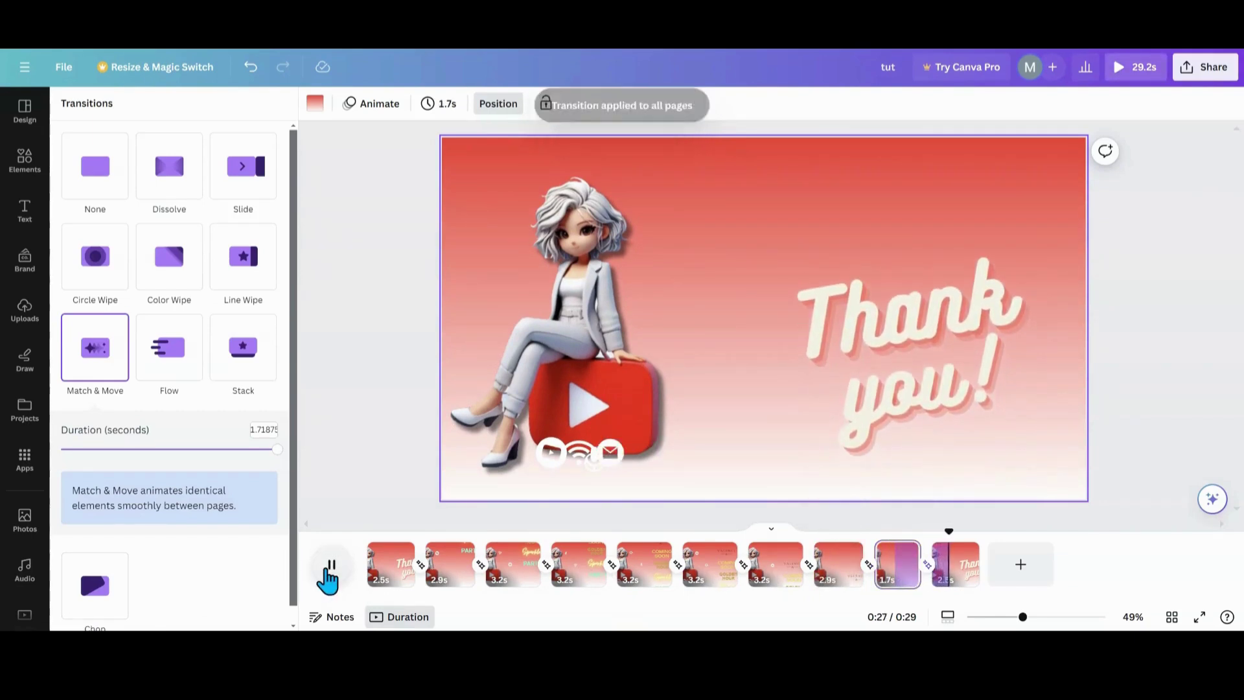
click(959, 580)
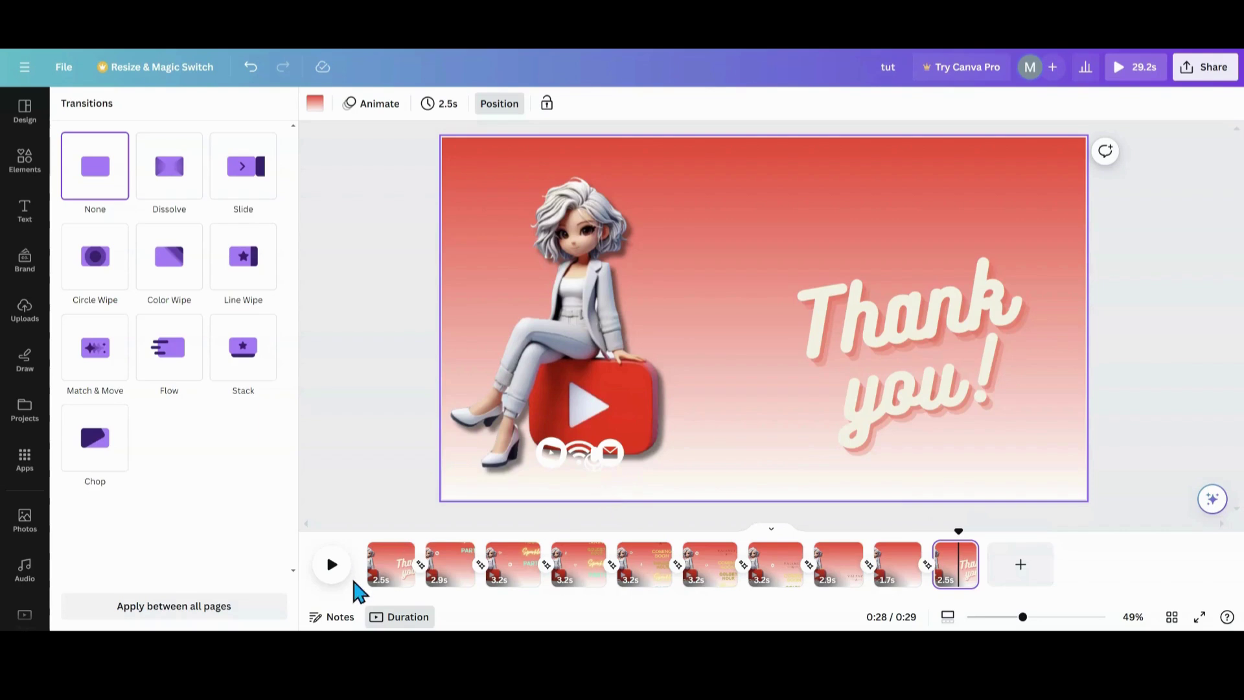
Delete page 10, the final Thank you! page at the end of the presentation
click(438, 582)
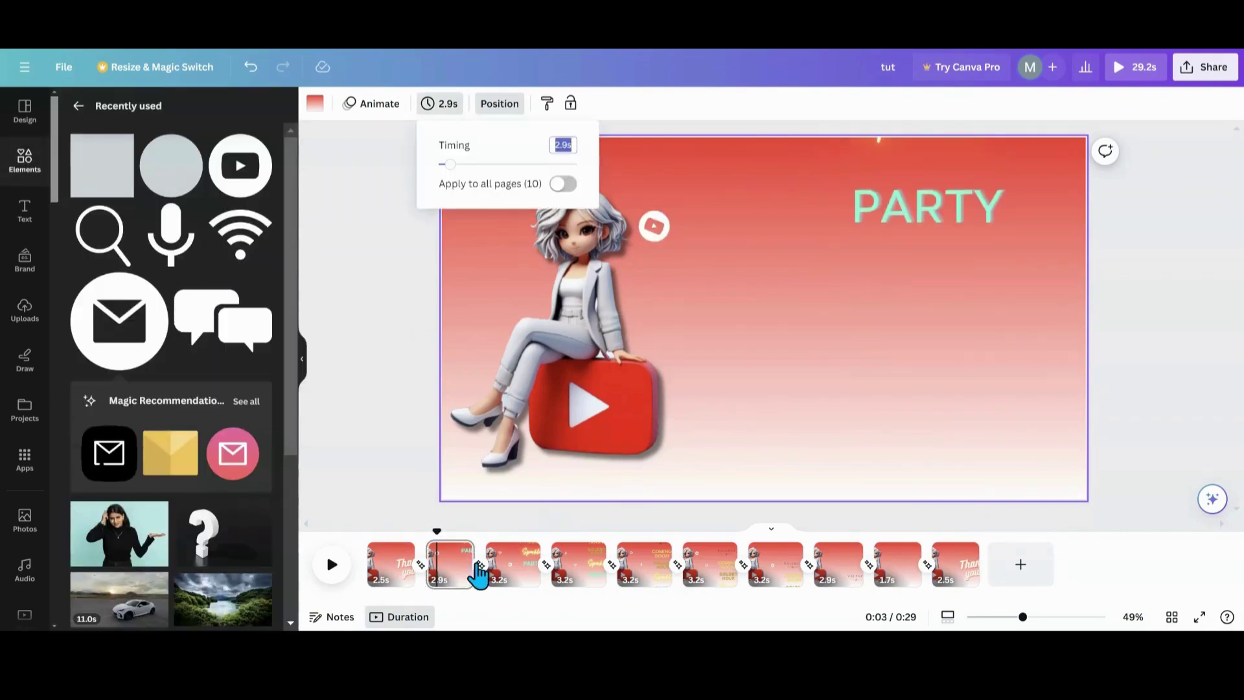
click(964, 551)
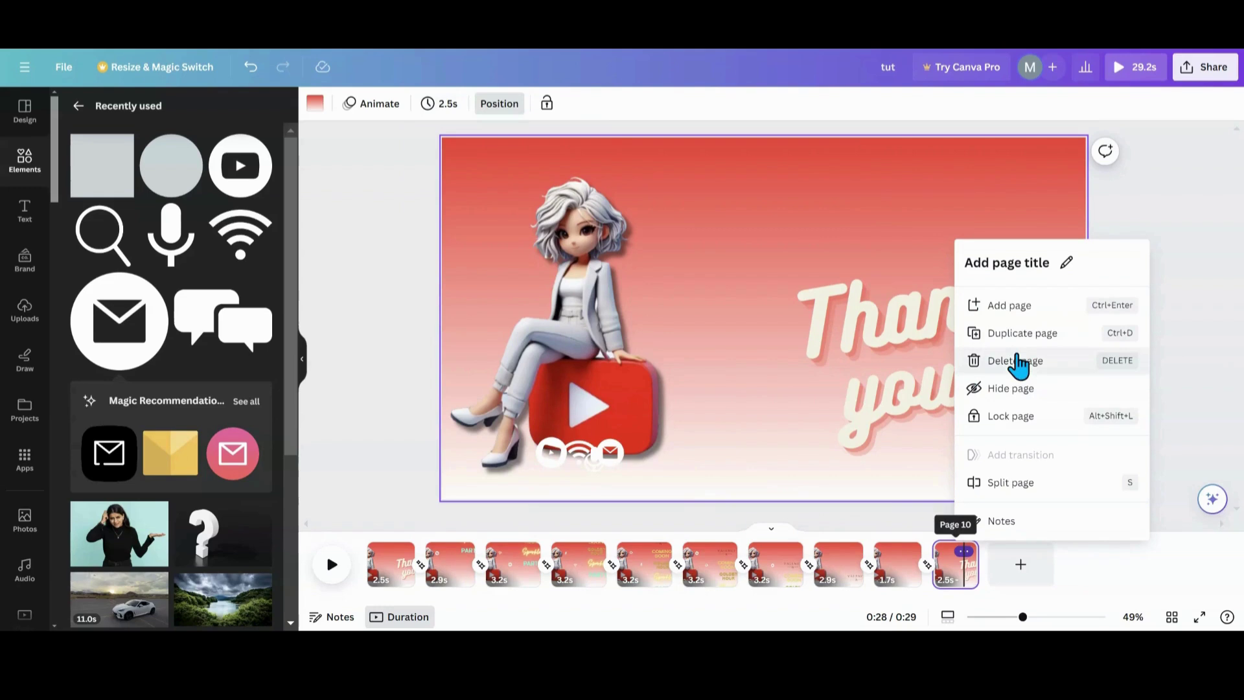
click(1014, 375)
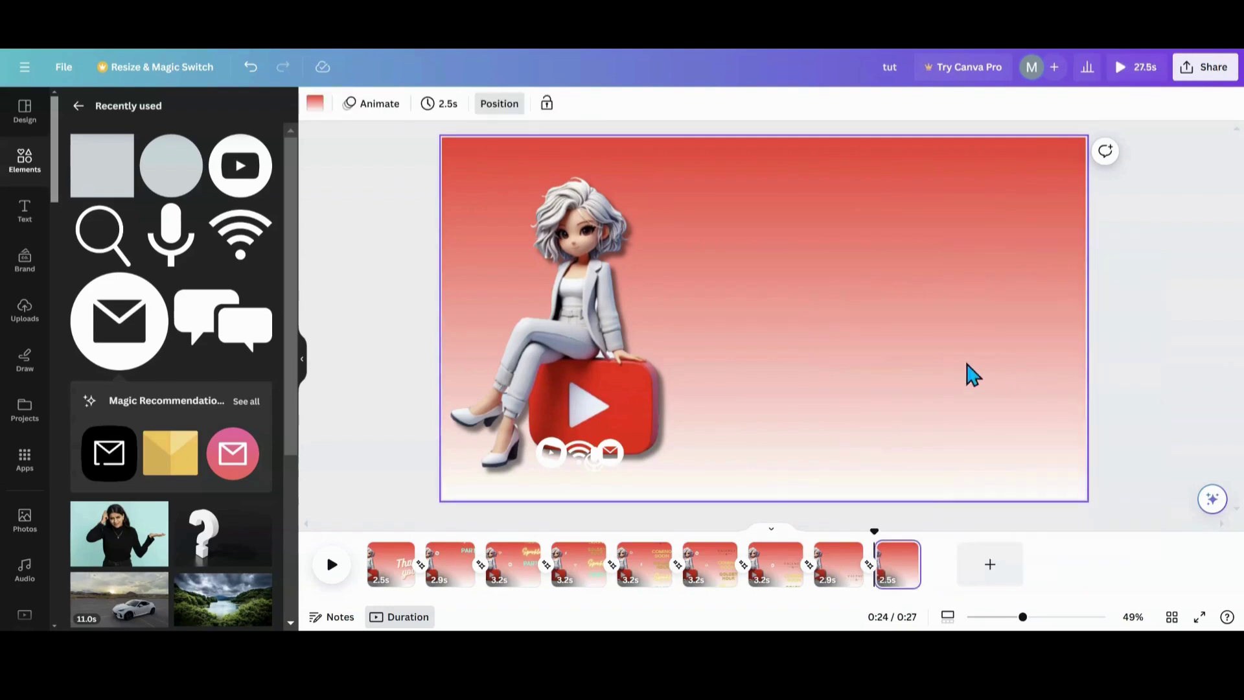
On page 4, nudge the YouTube icon up beside the red box's lower corner and send its layer down to just above the background
click(384, 588)
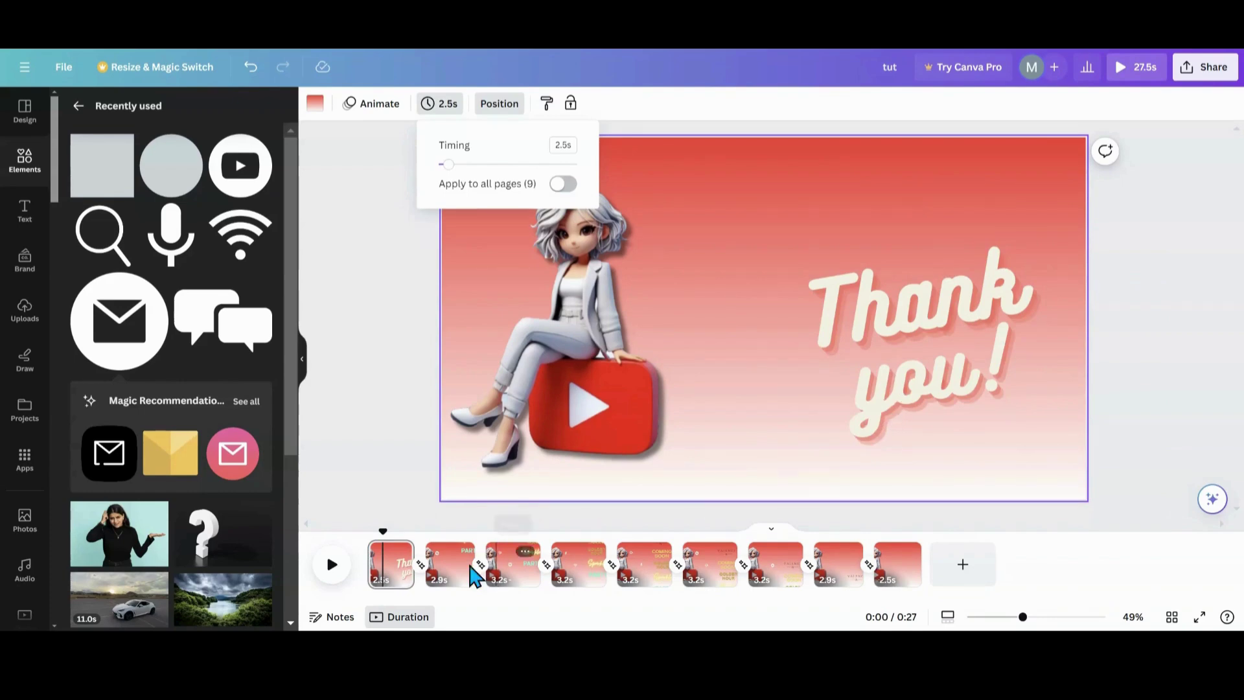
click(436, 591)
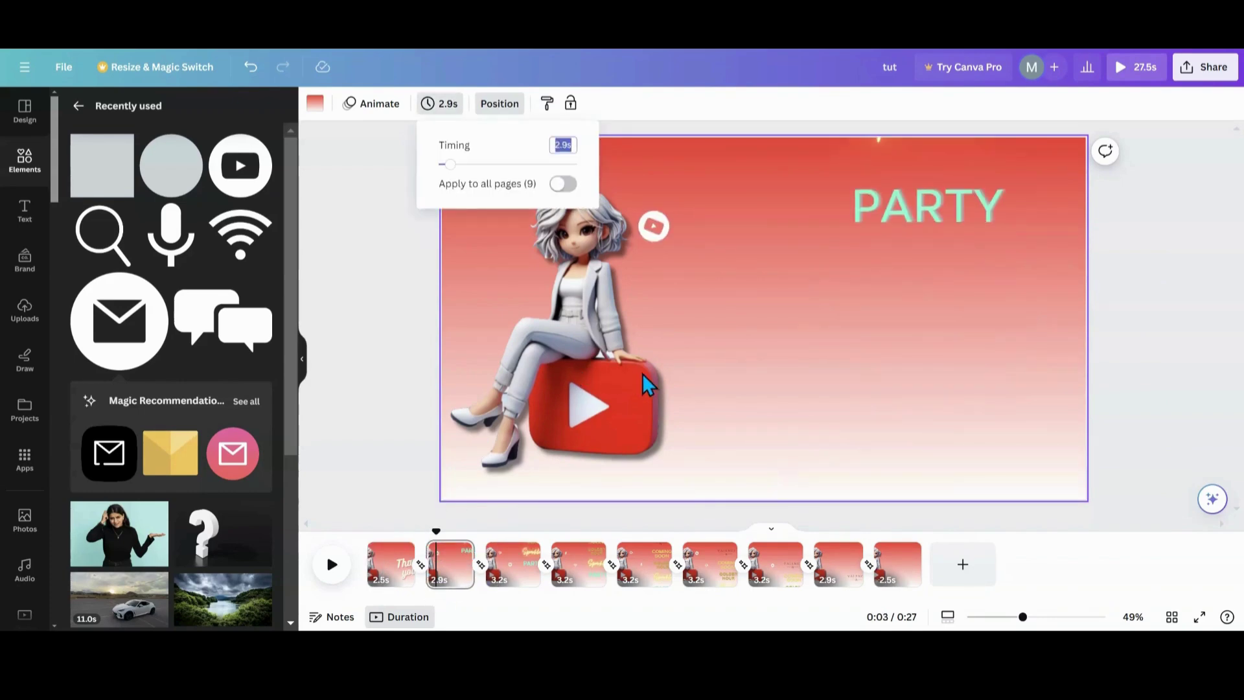
click(509, 589)
click(586, 587)
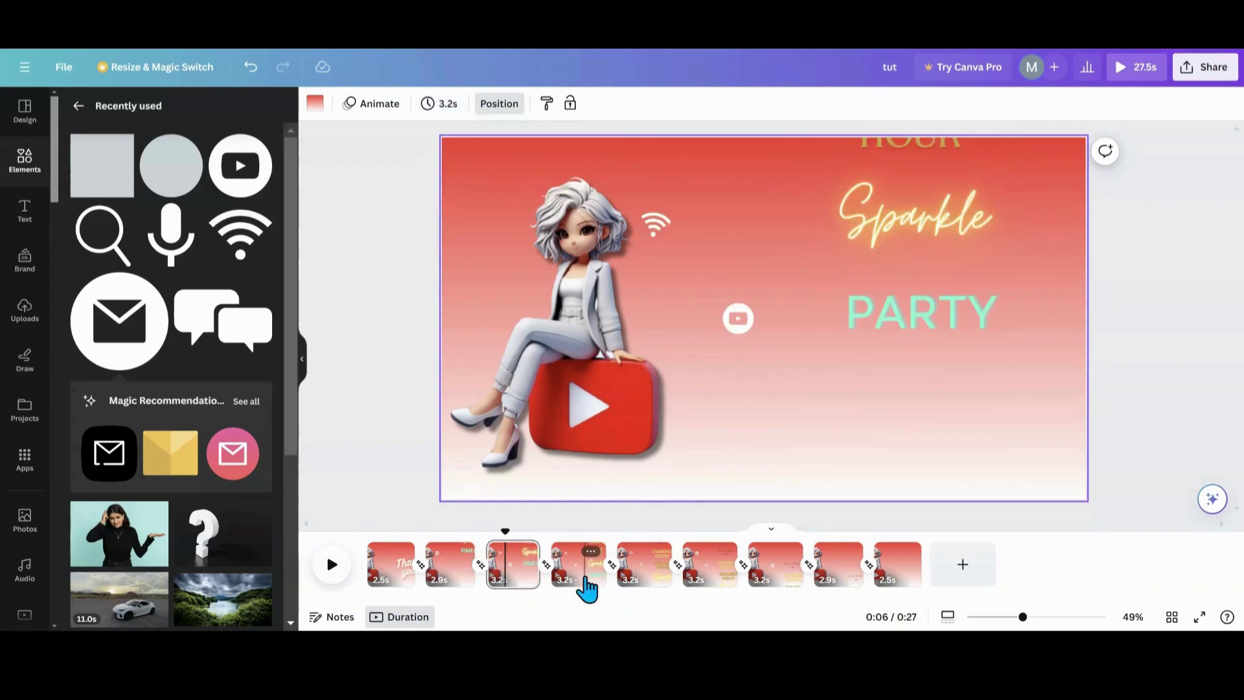
click(663, 440)
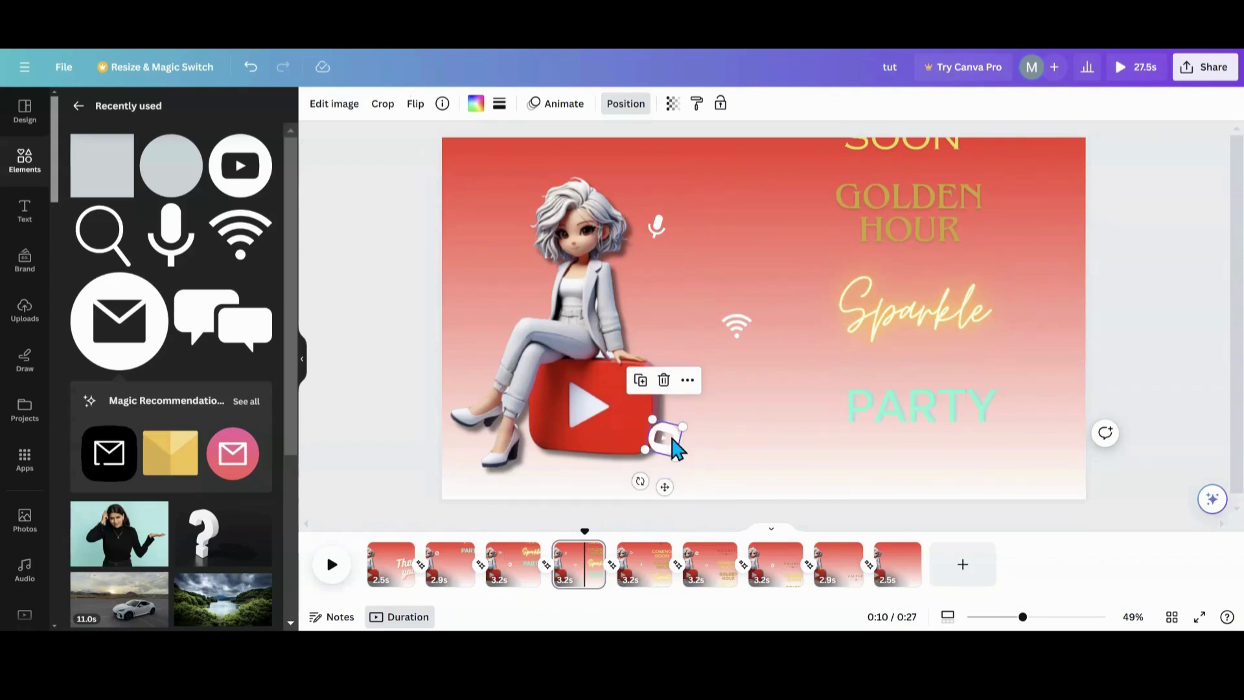
drag(672, 445, 668, 424)
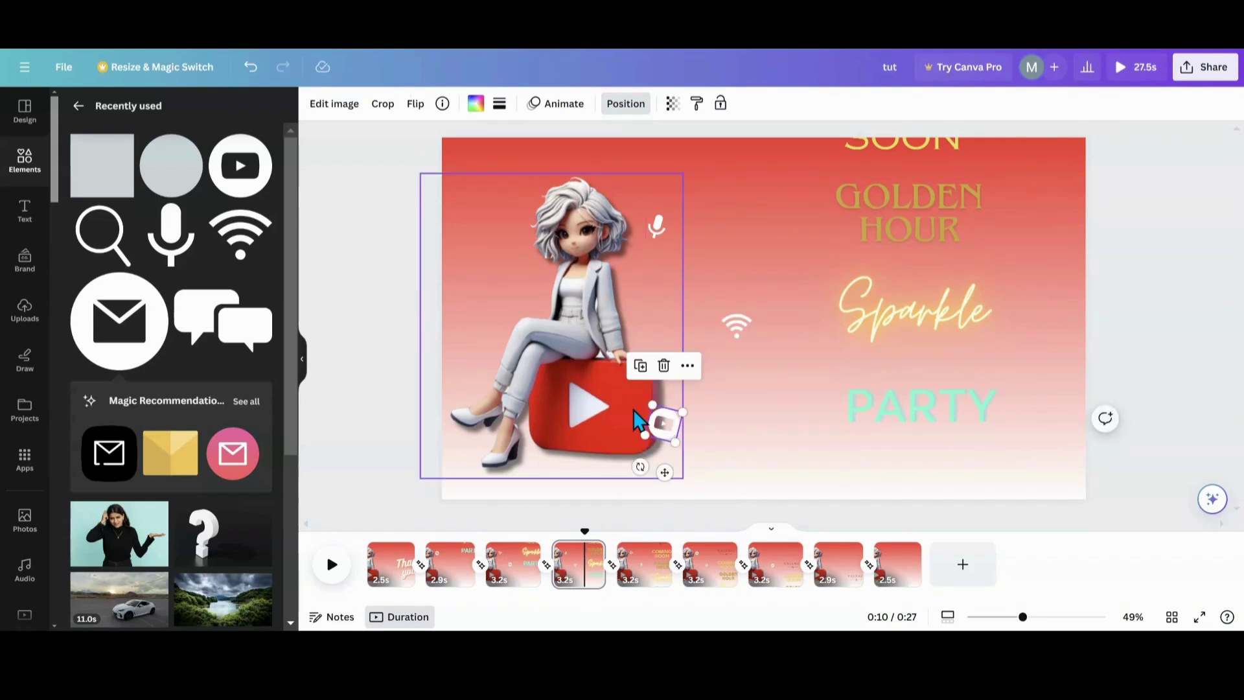
click(333, 107)
click(615, 106)
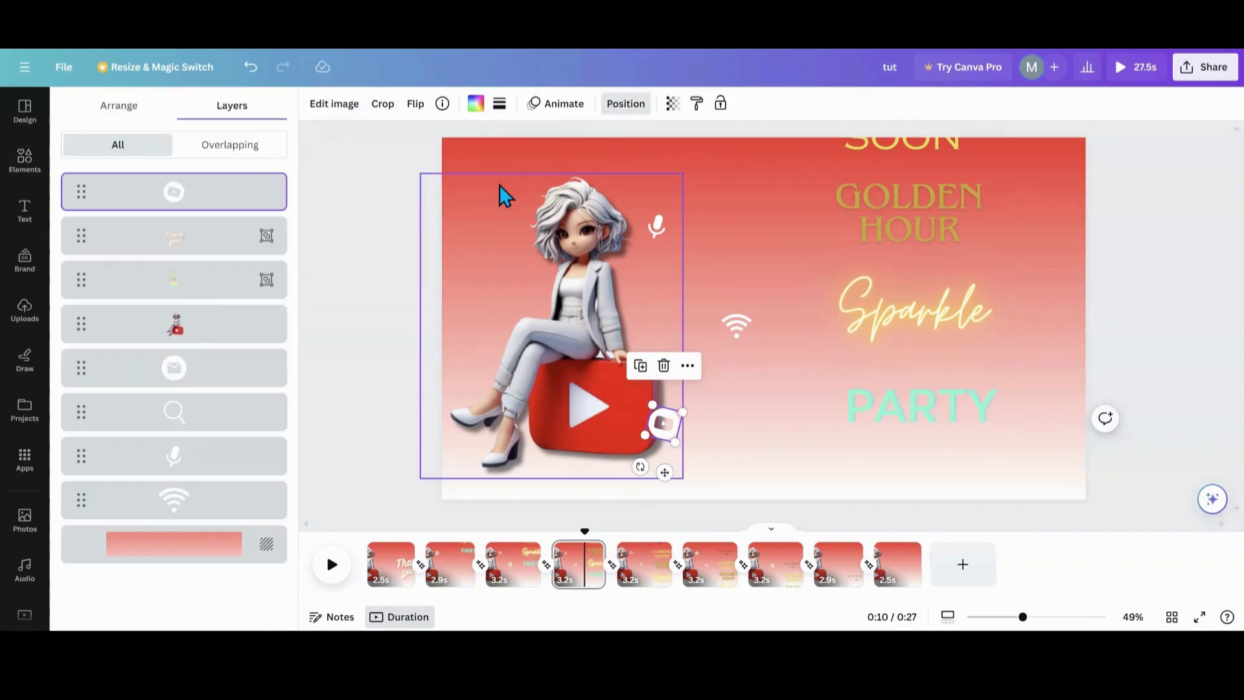
drag(216, 202, 205, 516)
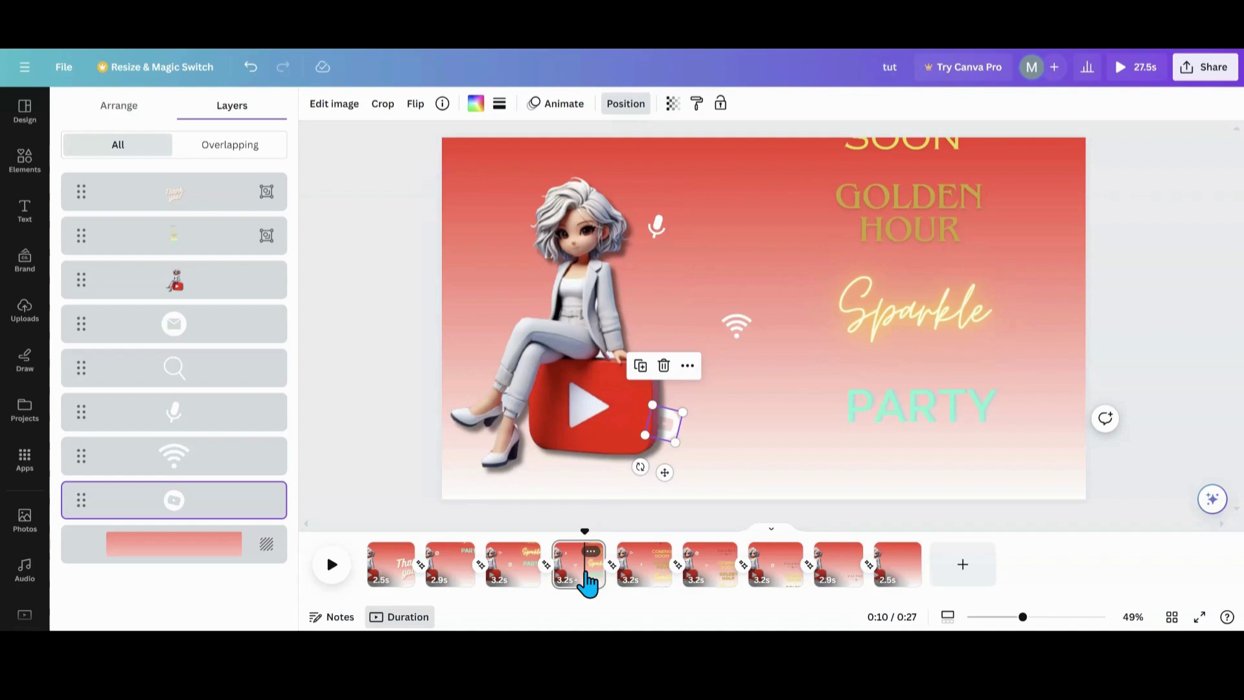
On page 5, place the YouTube and Wi-Fi layers below the email icon layer and shift both icons fully behind the red box
click(635, 582)
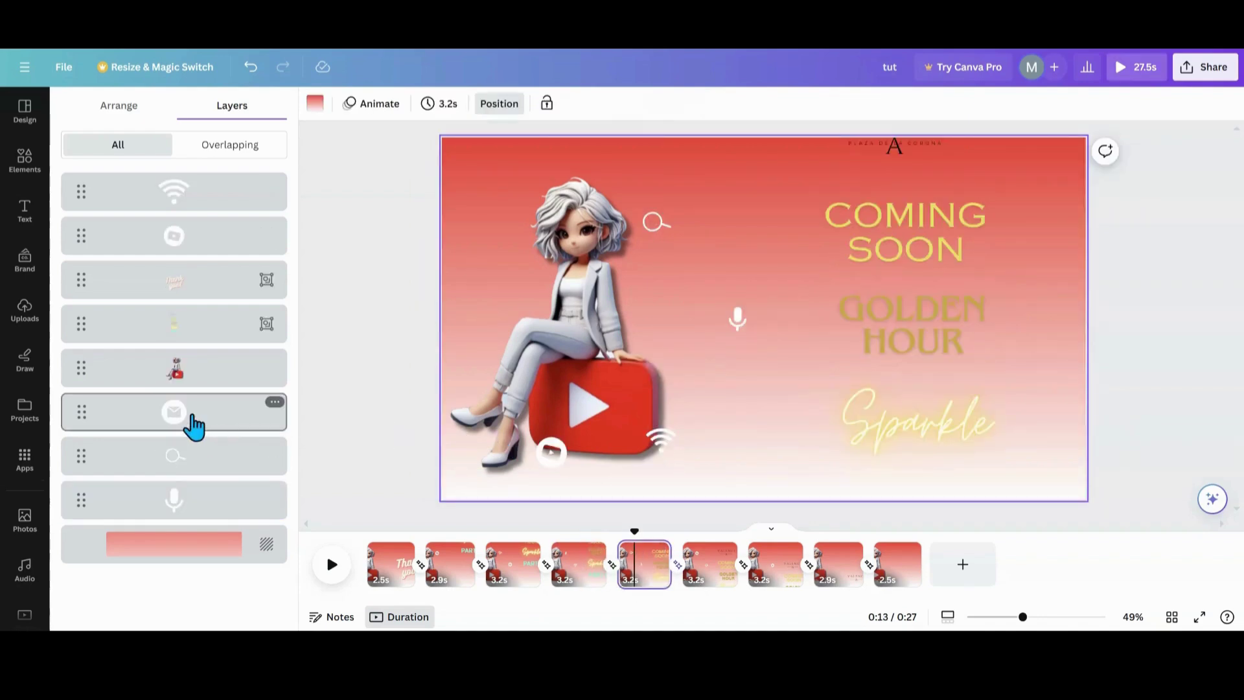
drag(196, 233, 181, 418)
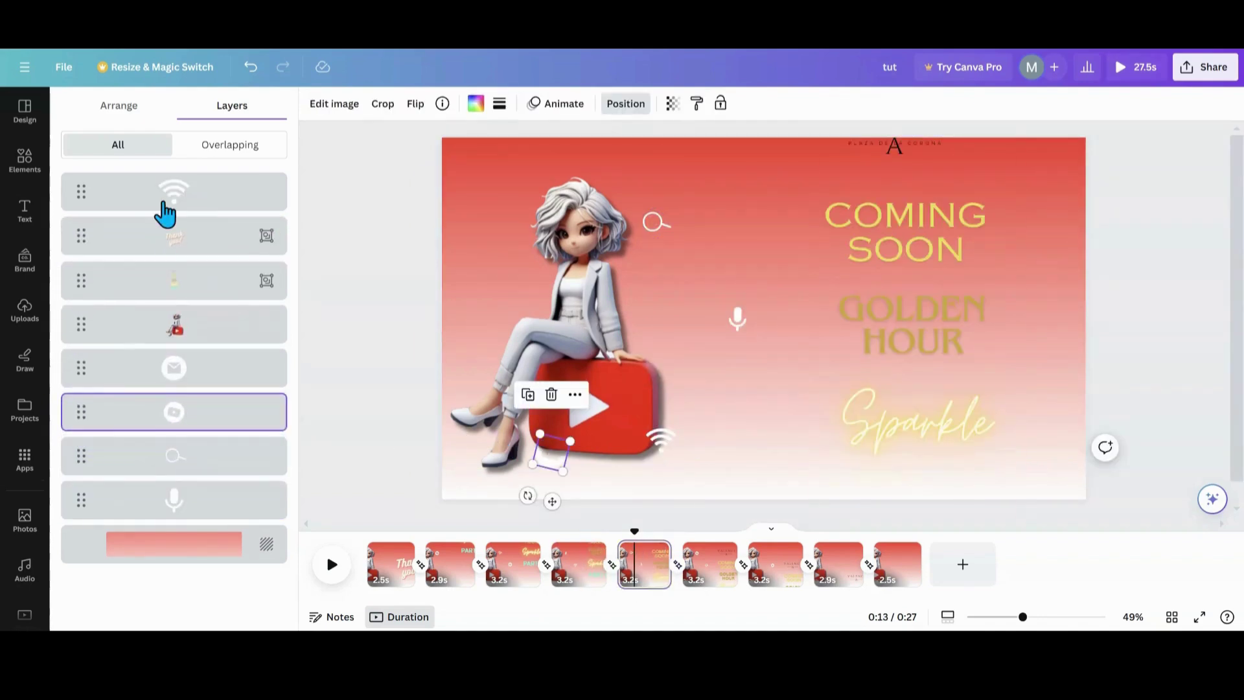
click(162, 202)
drag(164, 194, 181, 373)
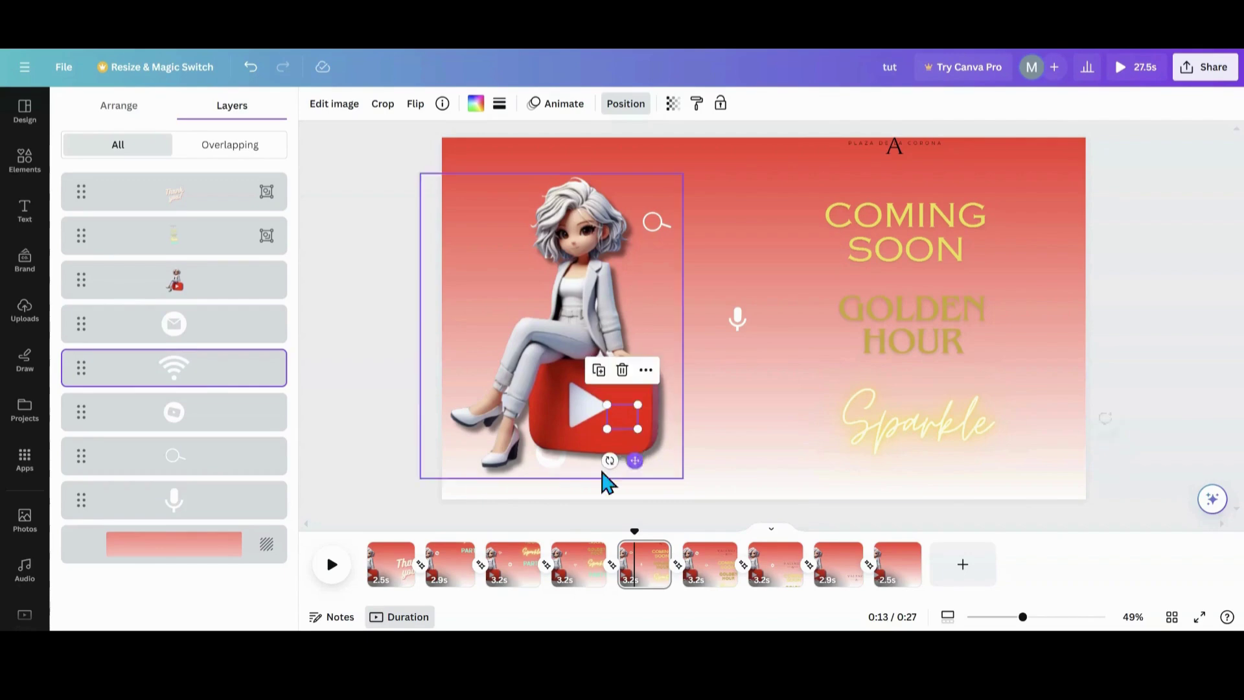
click(239, 425)
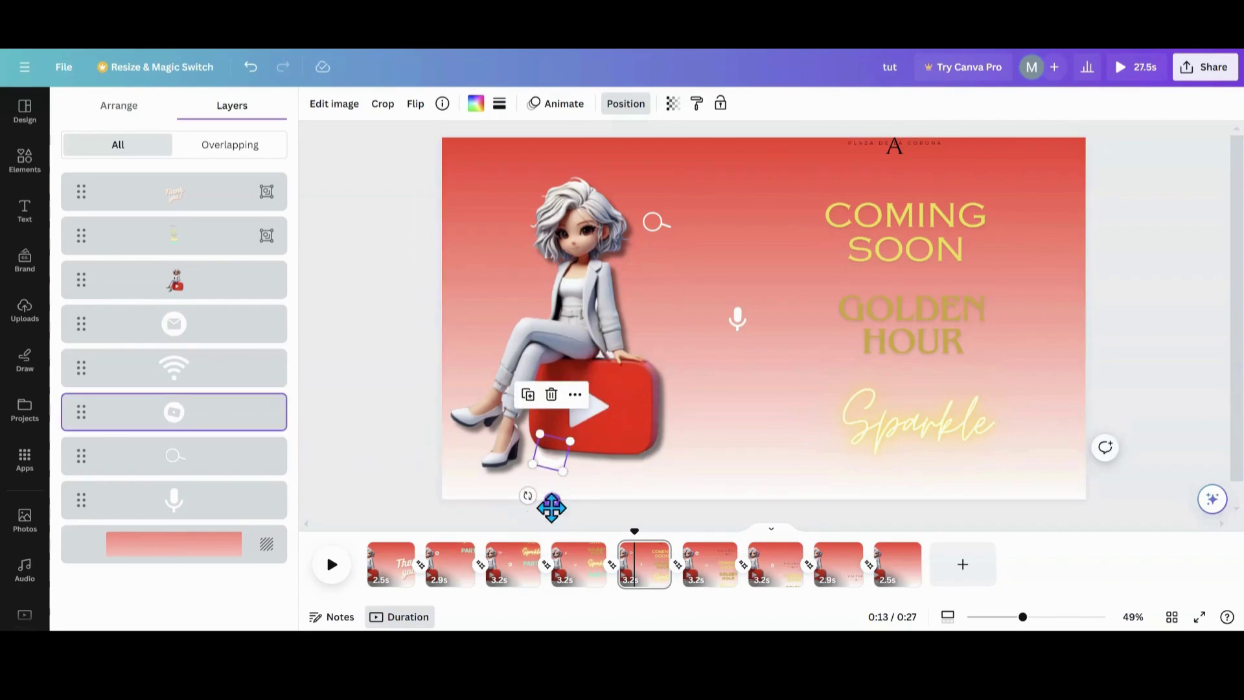
drag(552, 507, 563, 473)
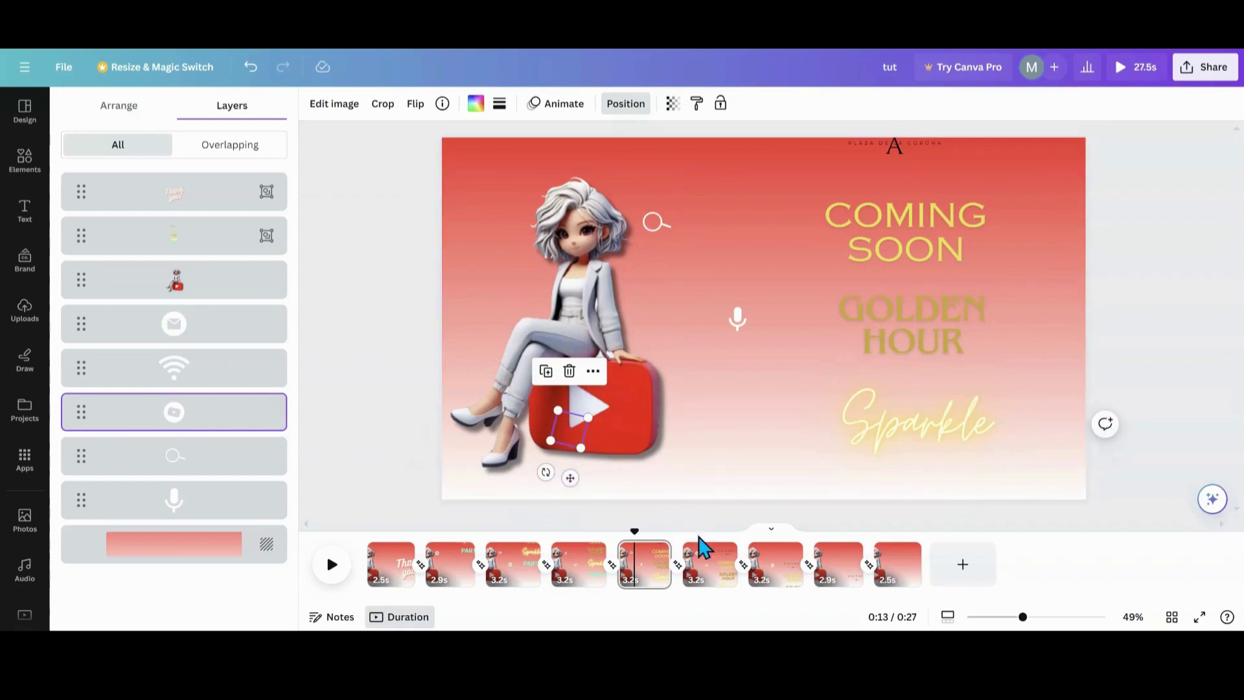
On page 6, move the Wi-Fi layer below the character and bring the character layer to the very front
click(708, 579)
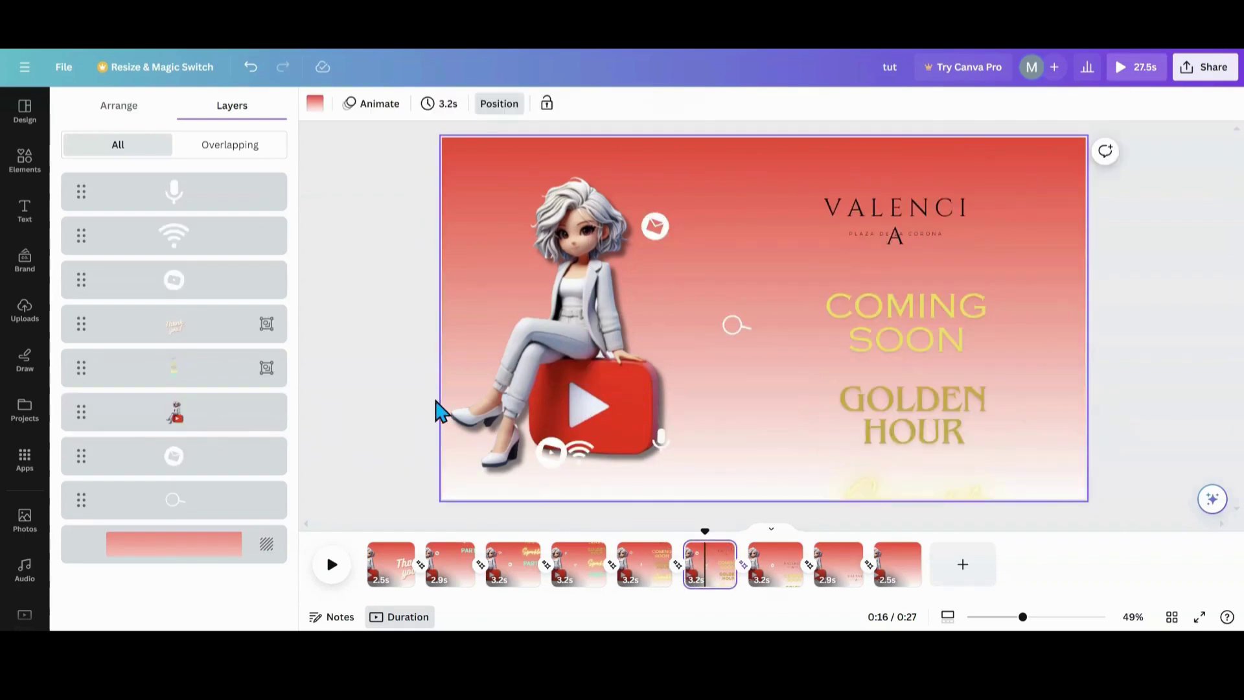
drag(199, 246, 192, 425)
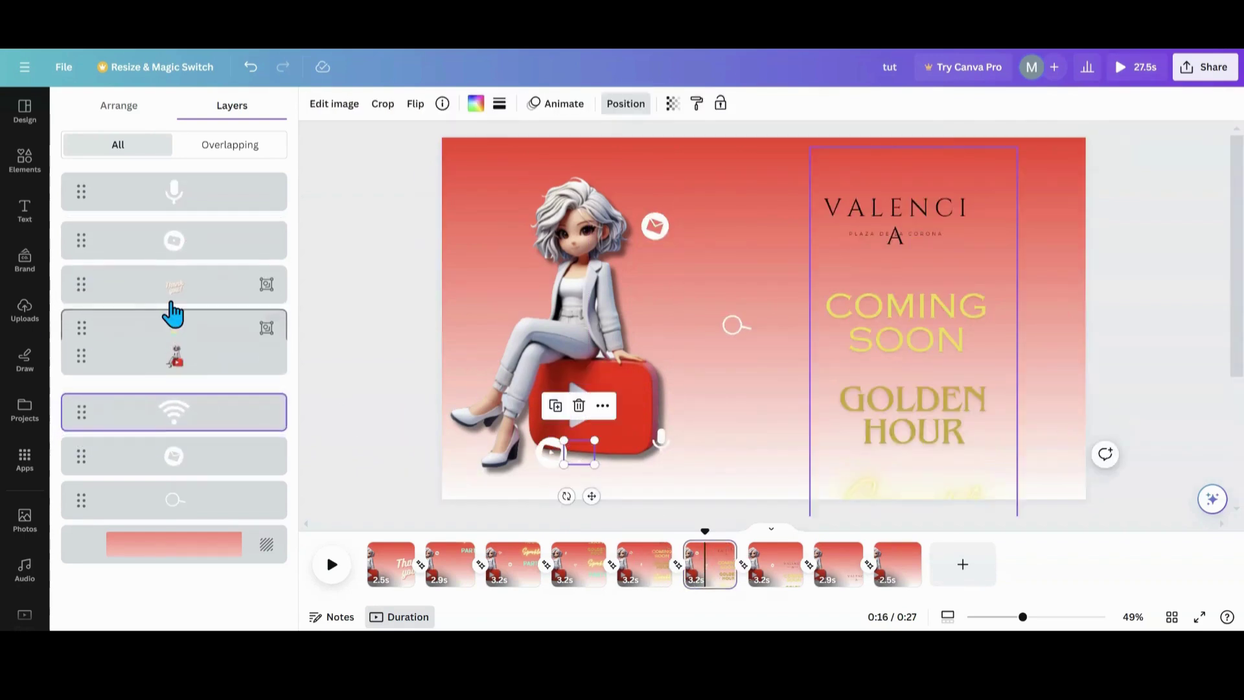
drag(175, 368, 173, 278)
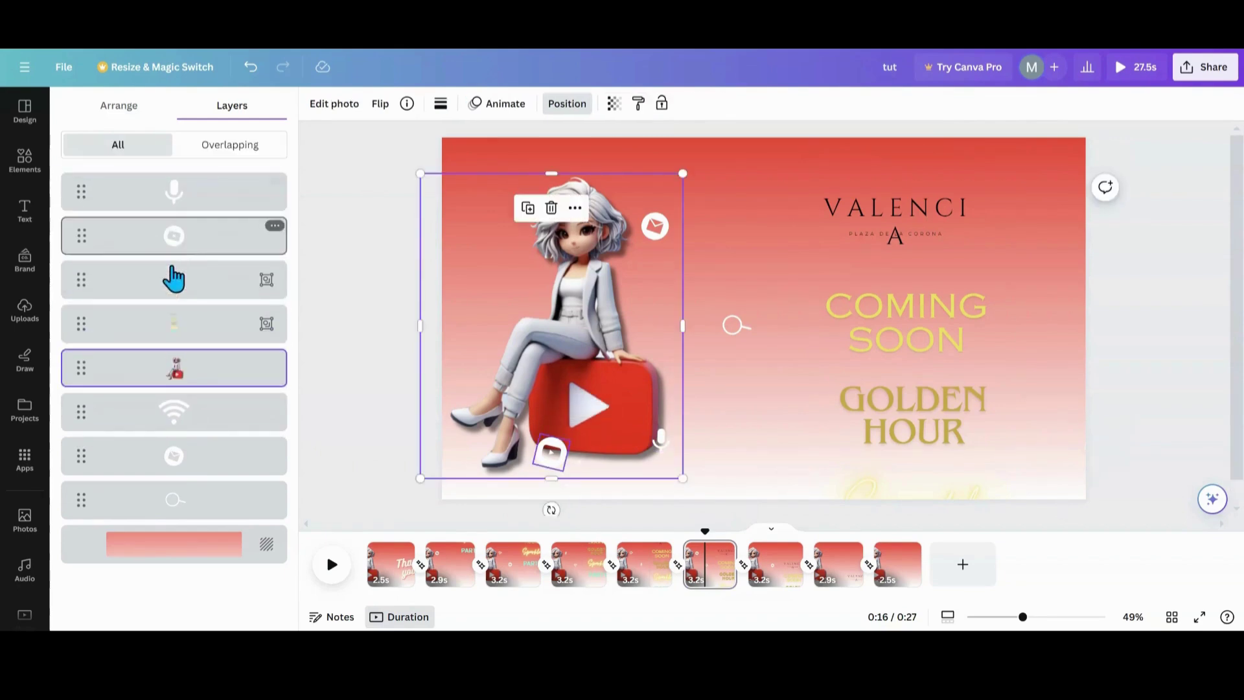
drag(181, 383, 175, 178)
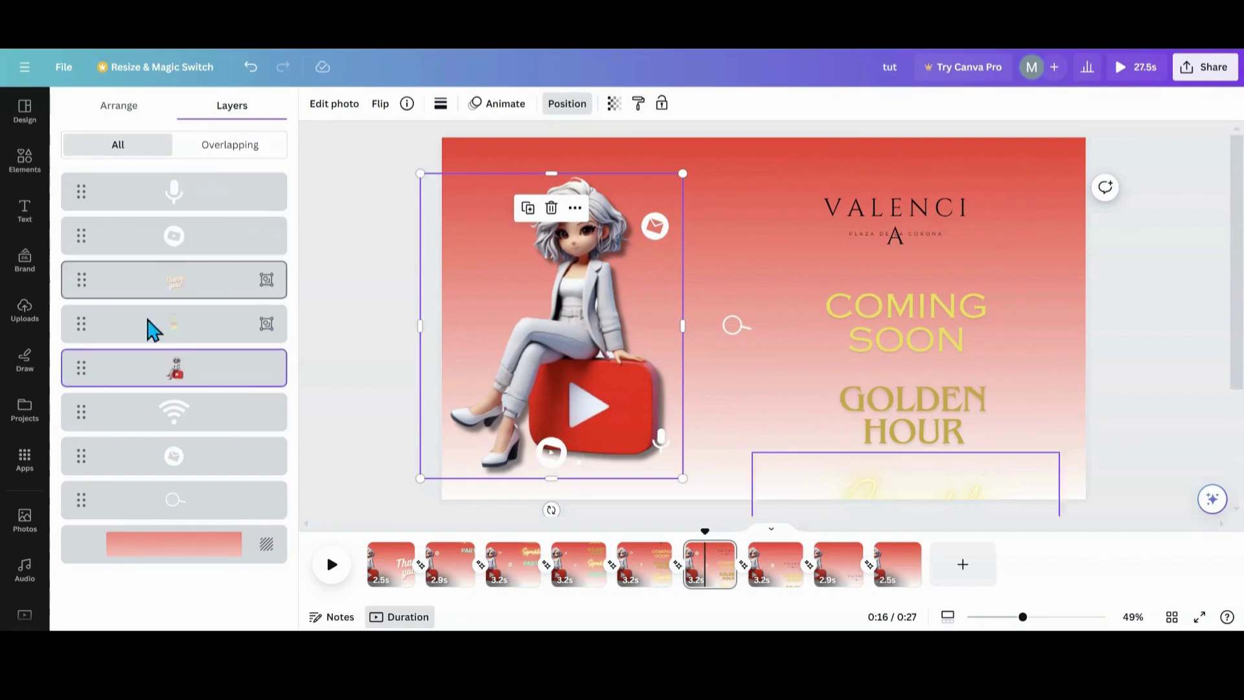
drag(156, 366, 166, 186)
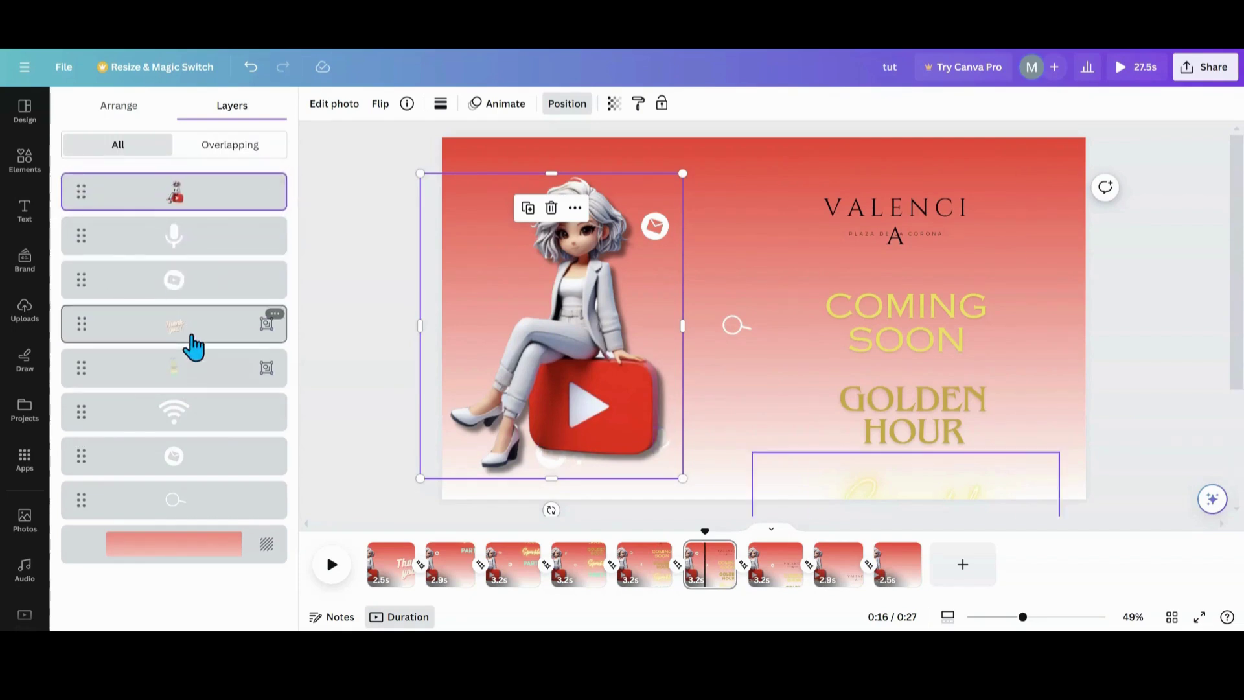
Shift page 6's YouTube, Wi-Fi and microphone icons slightly upward so they sit behind the red box
click(218, 483)
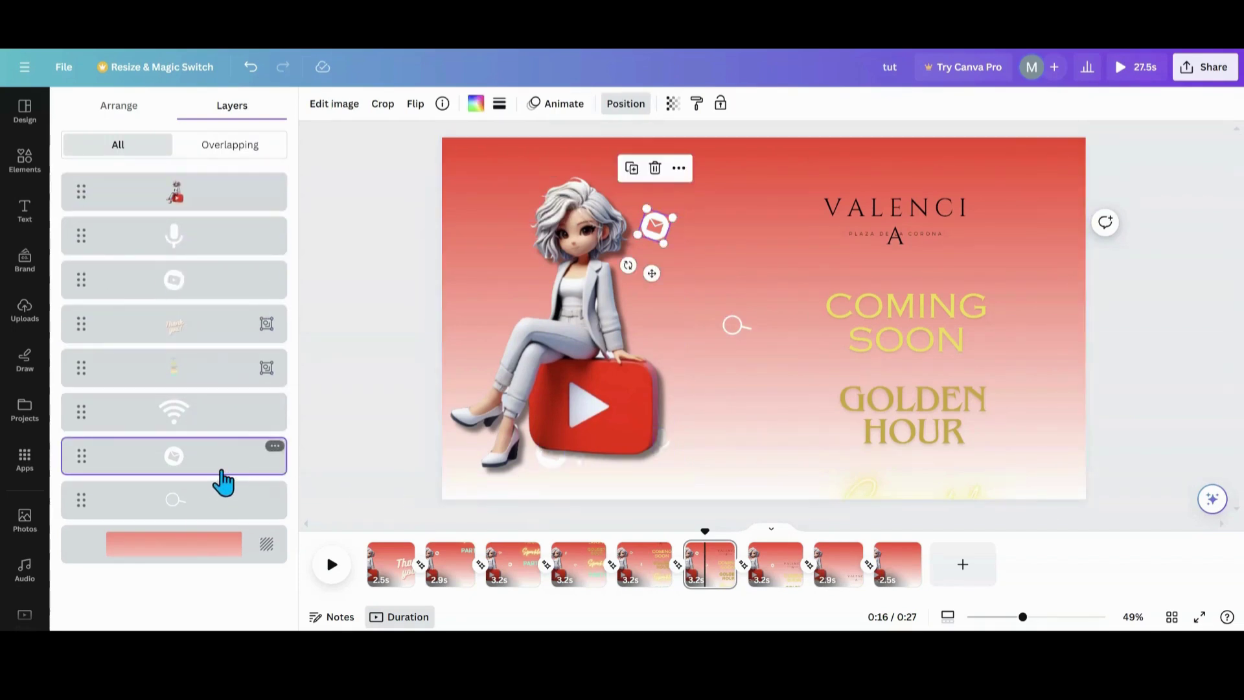
click(193, 291)
drag(552, 500, 563, 477)
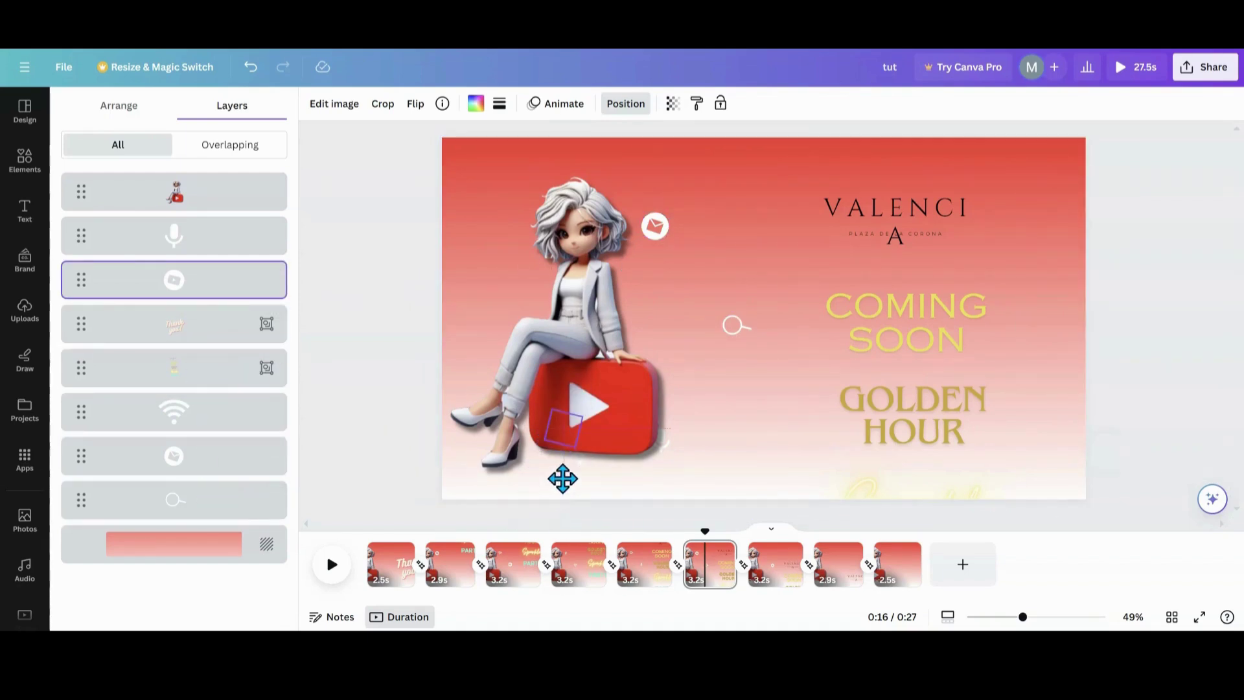
click(222, 241)
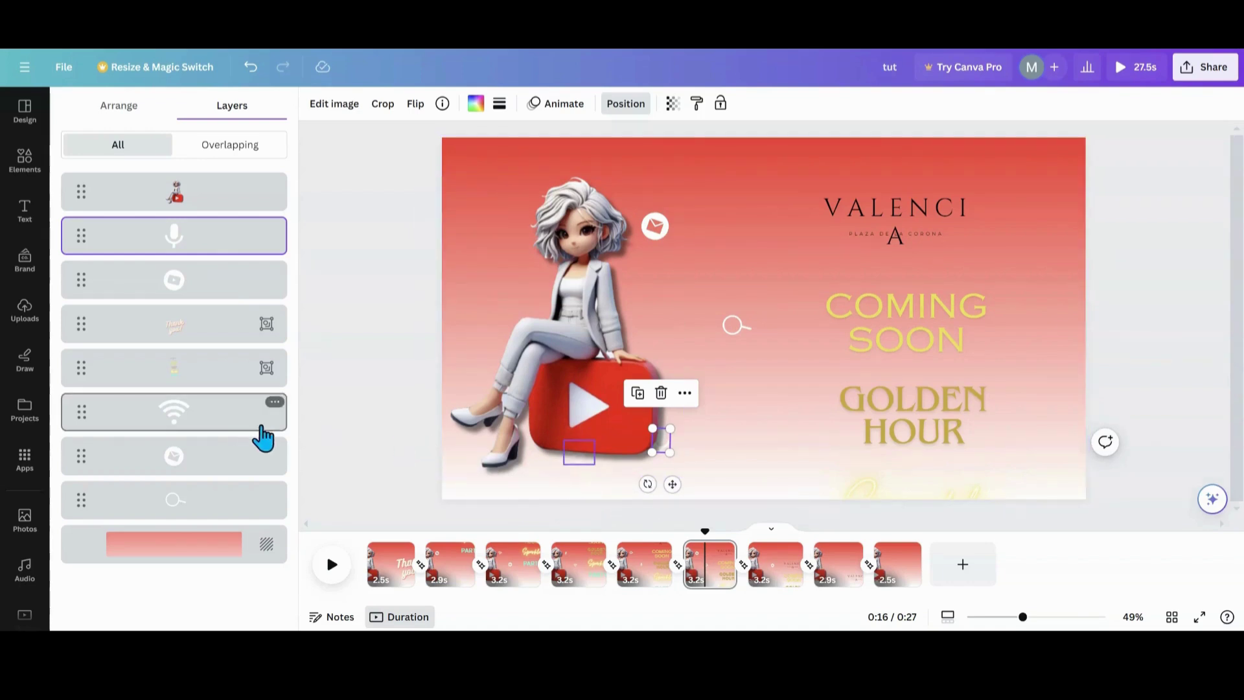
click(217, 408)
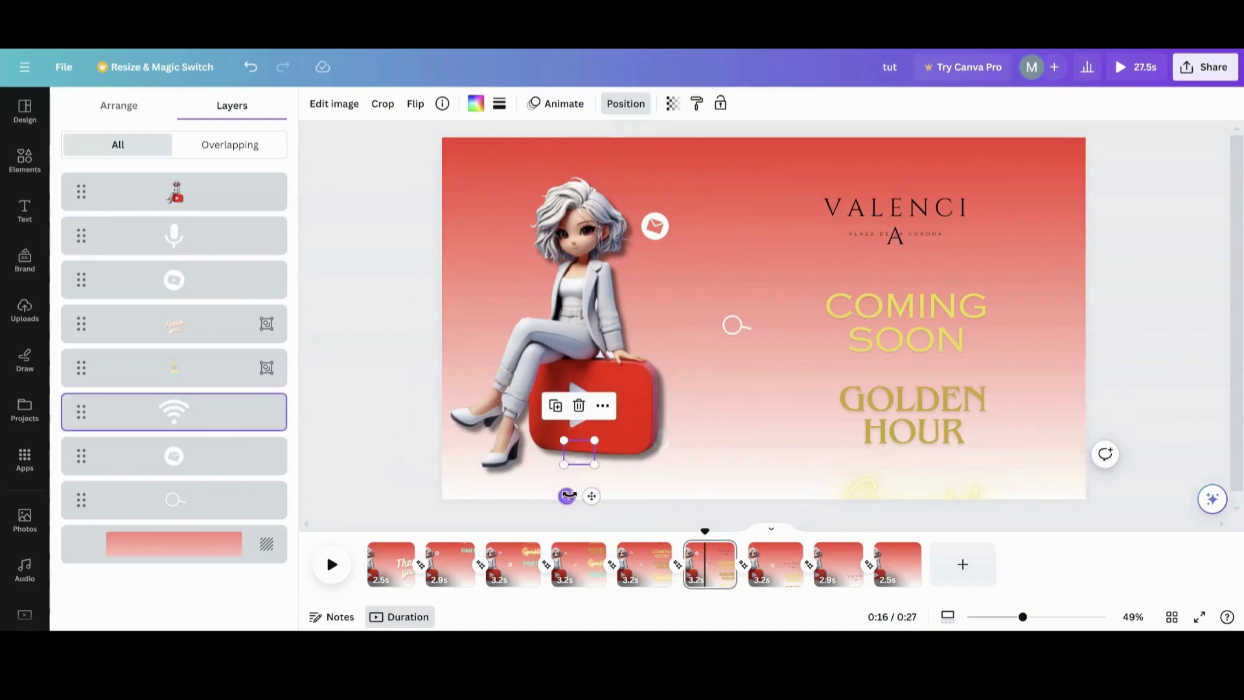
drag(591, 501, 605, 479)
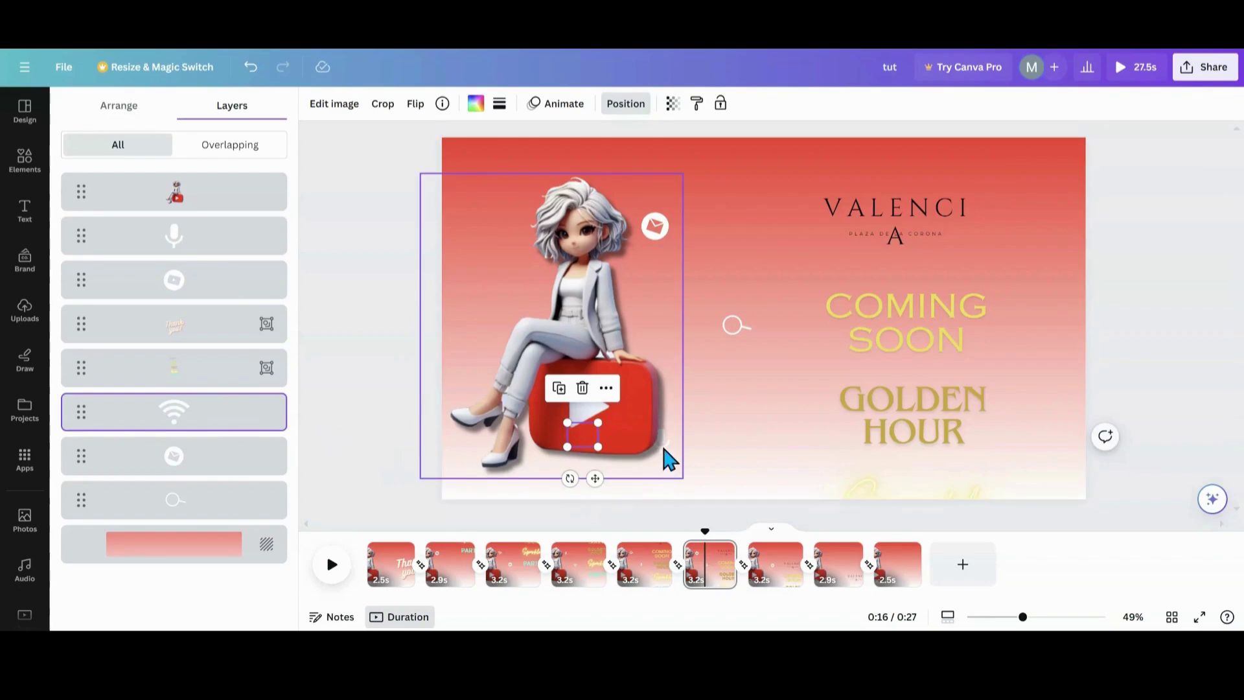
click(183, 249)
drag(672, 489, 666, 483)
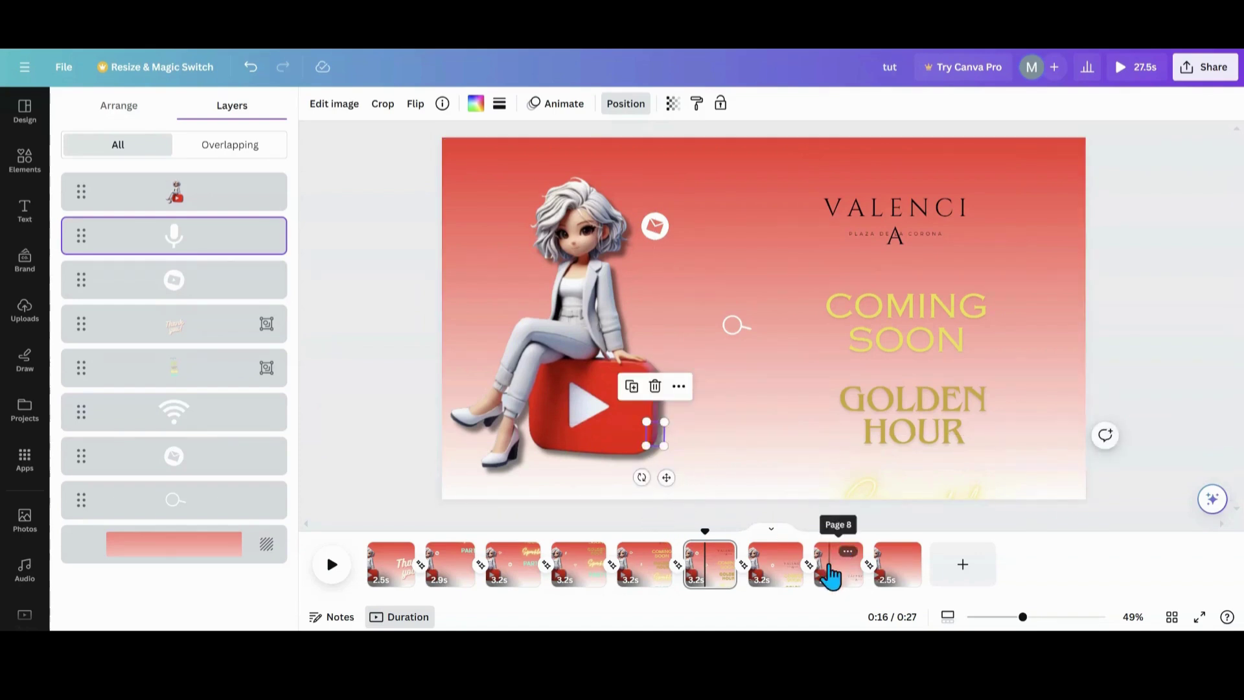
On page 7, bring the character layer to the front, above all the icon and text layers
click(777, 578)
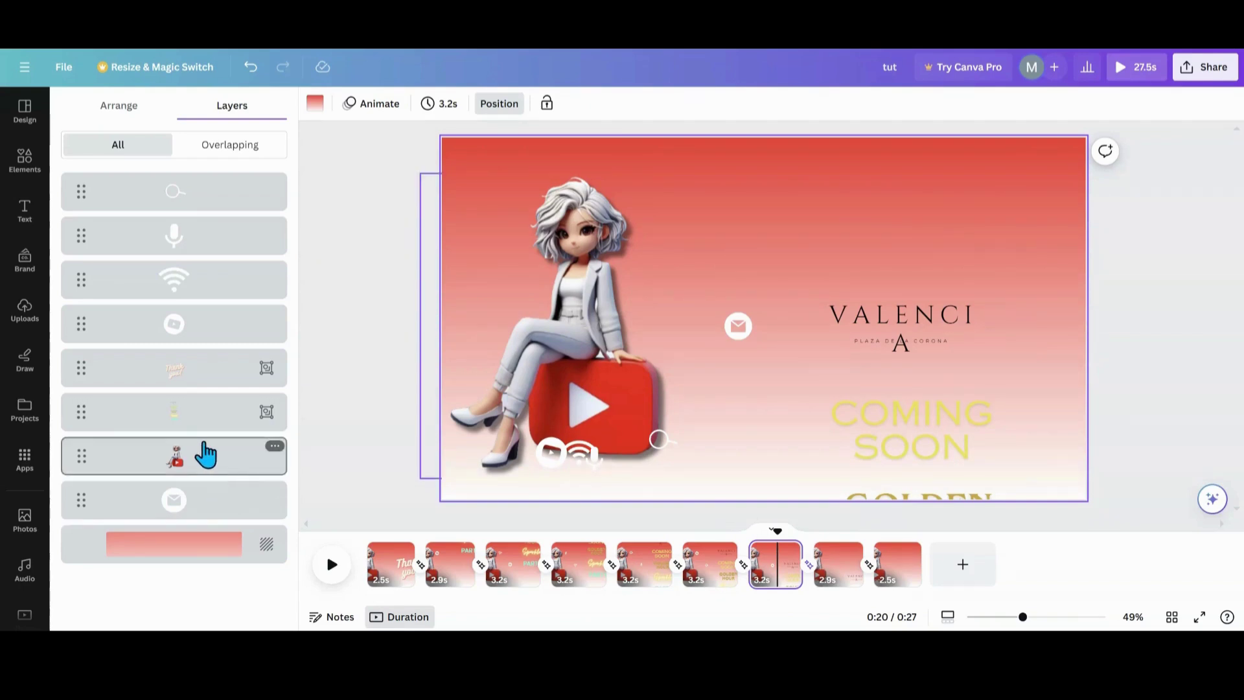
drag(195, 465, 203, 180)
drag(154, 452, 167, 189)
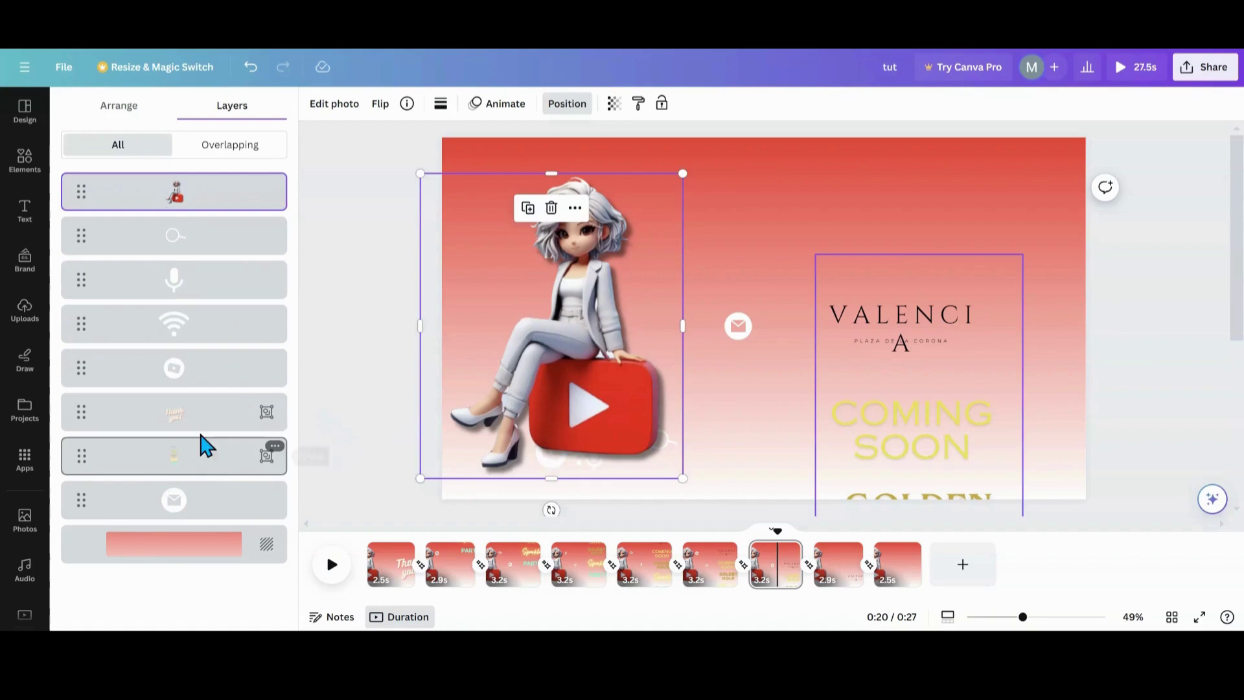
Tuck page 7's YouTube, Wi-Fi and microphone icons behind the red box by moving each one slightly upward
click(176, 378)
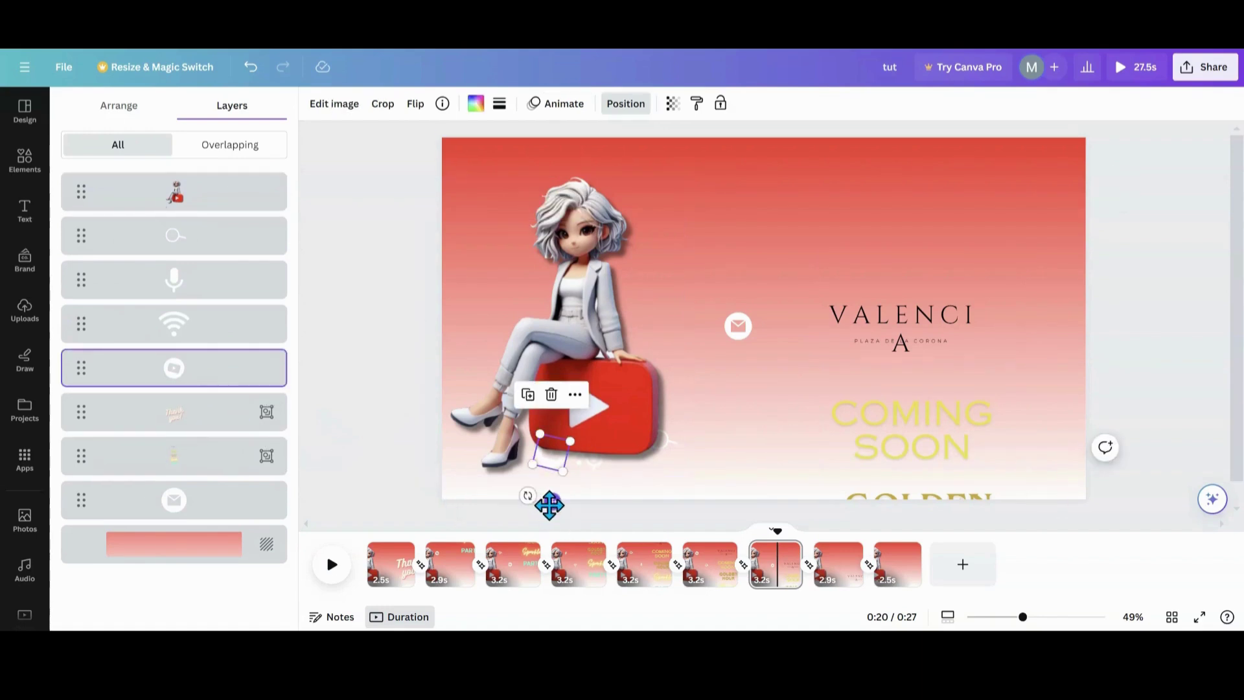
drag(550, 507, 555, 489)
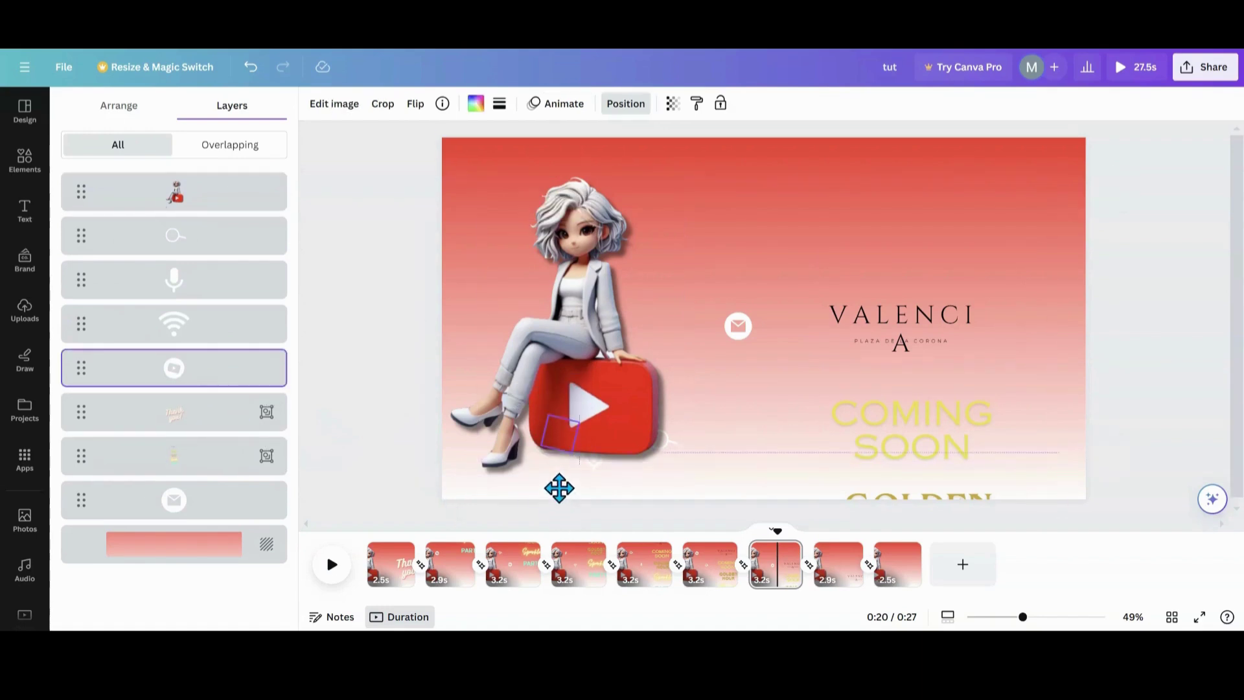
click(195, 339)
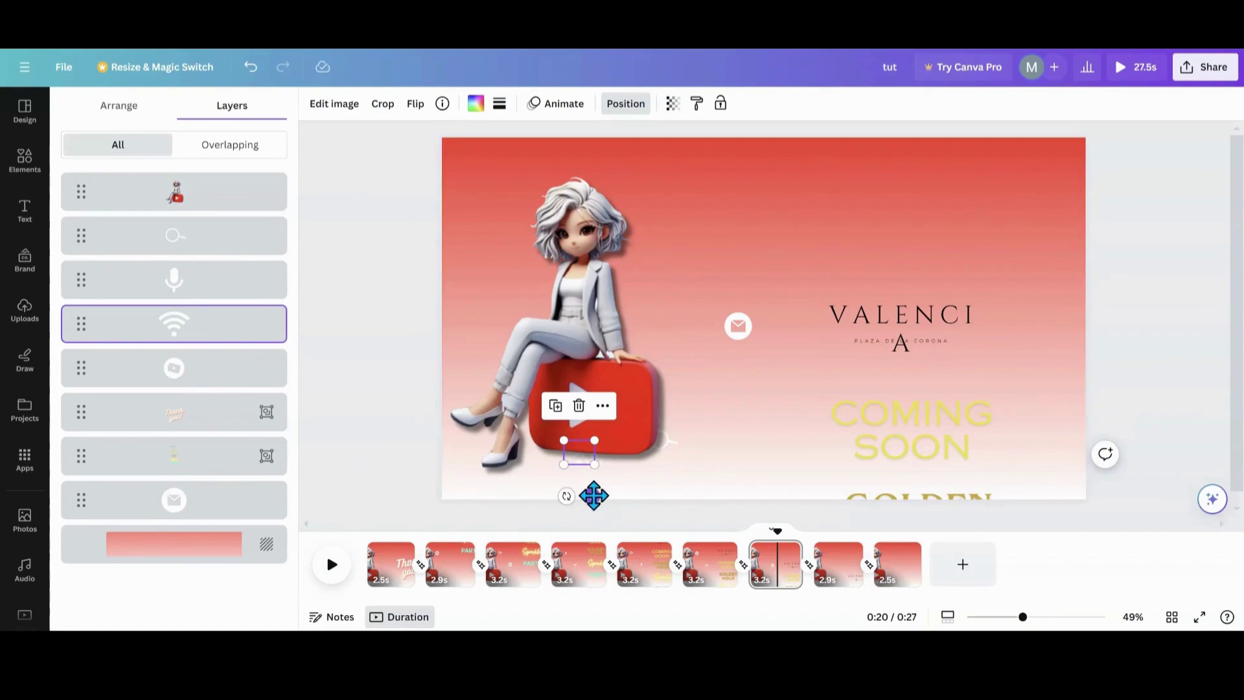
mouse_move(594, 496)
mouse_down()
mouse_move(592, 478)
mouse_move(606, 492)
mouse_up()
click(265, 295)
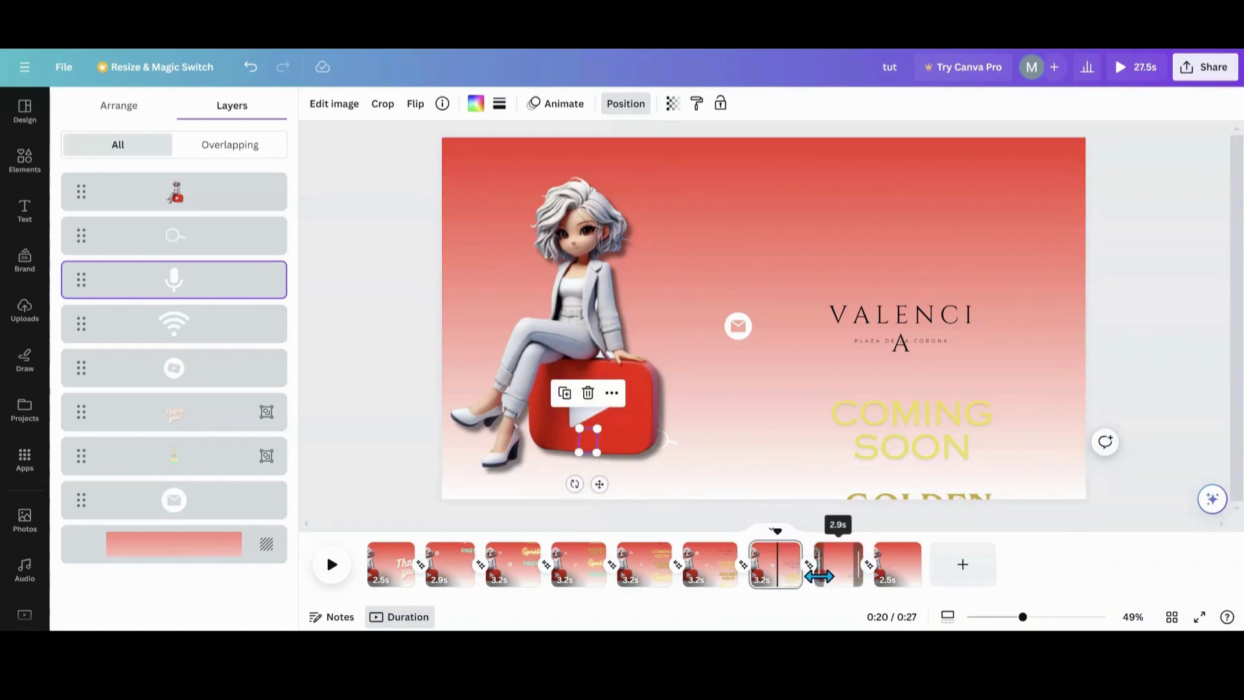
On page 8, bring the character layer to the front and tuck the YouTube, Wi-Fi and microphone icons behind the red box
click(835, 584)
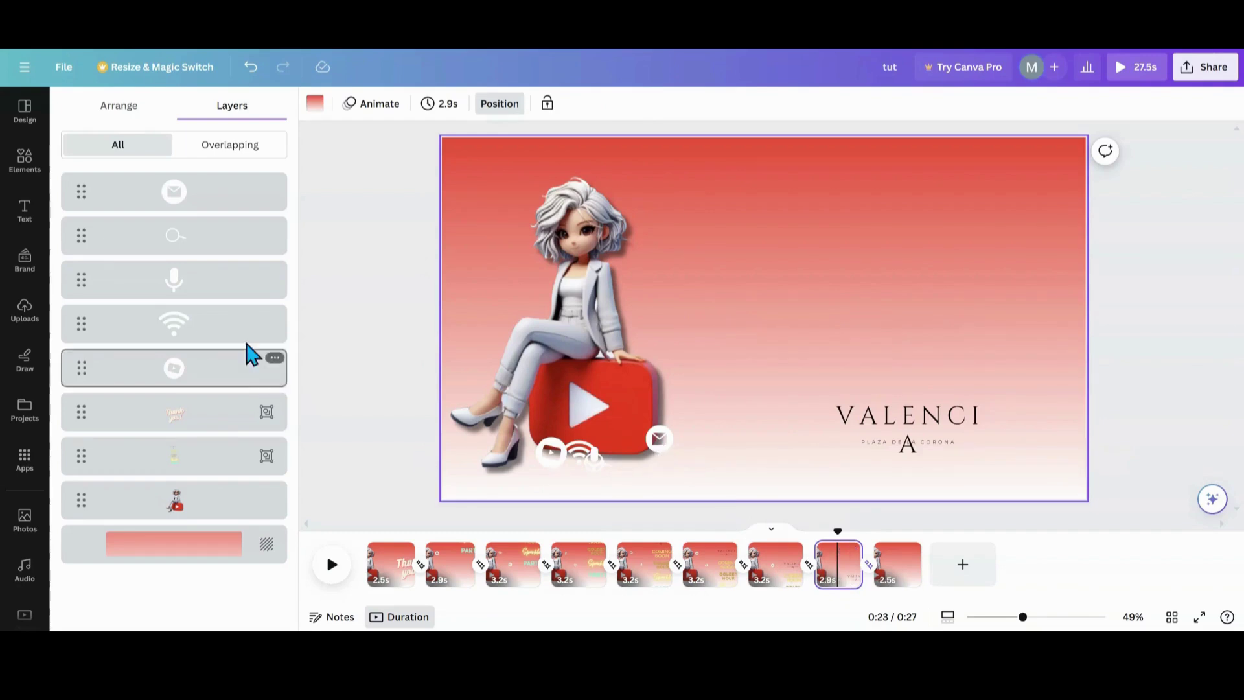
drag(203, 499, 176, 189)
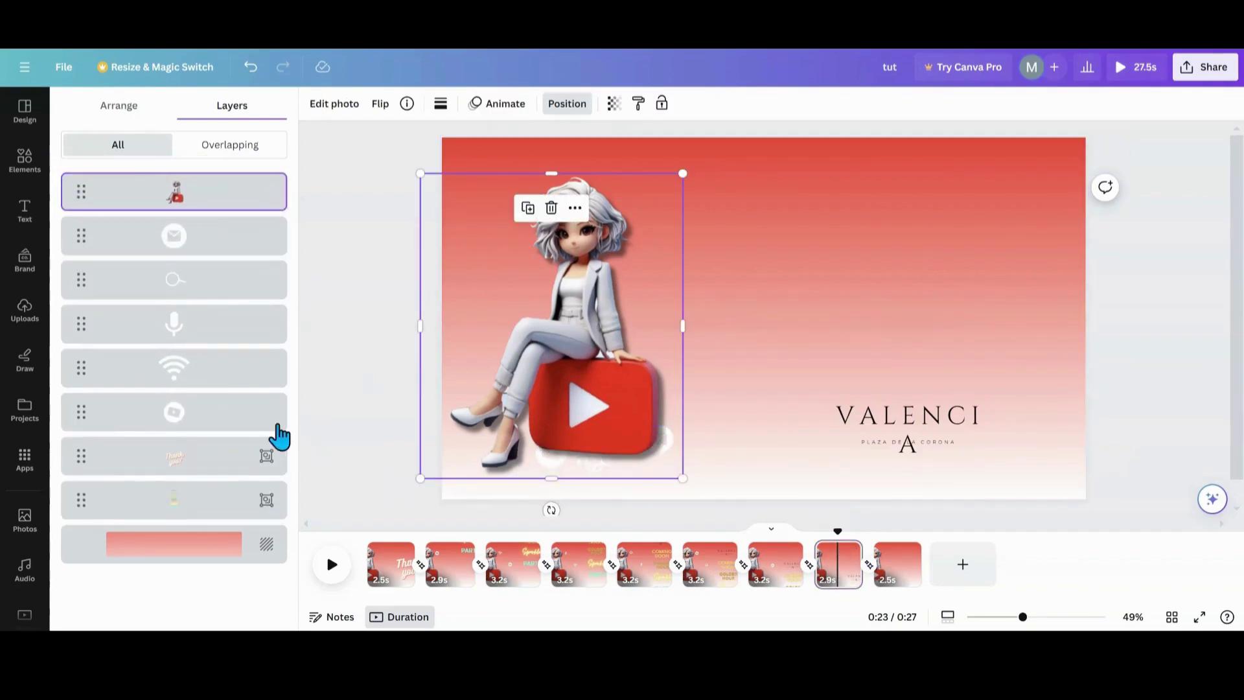
click(209, 430)
drag(558, 502, 562, 483)
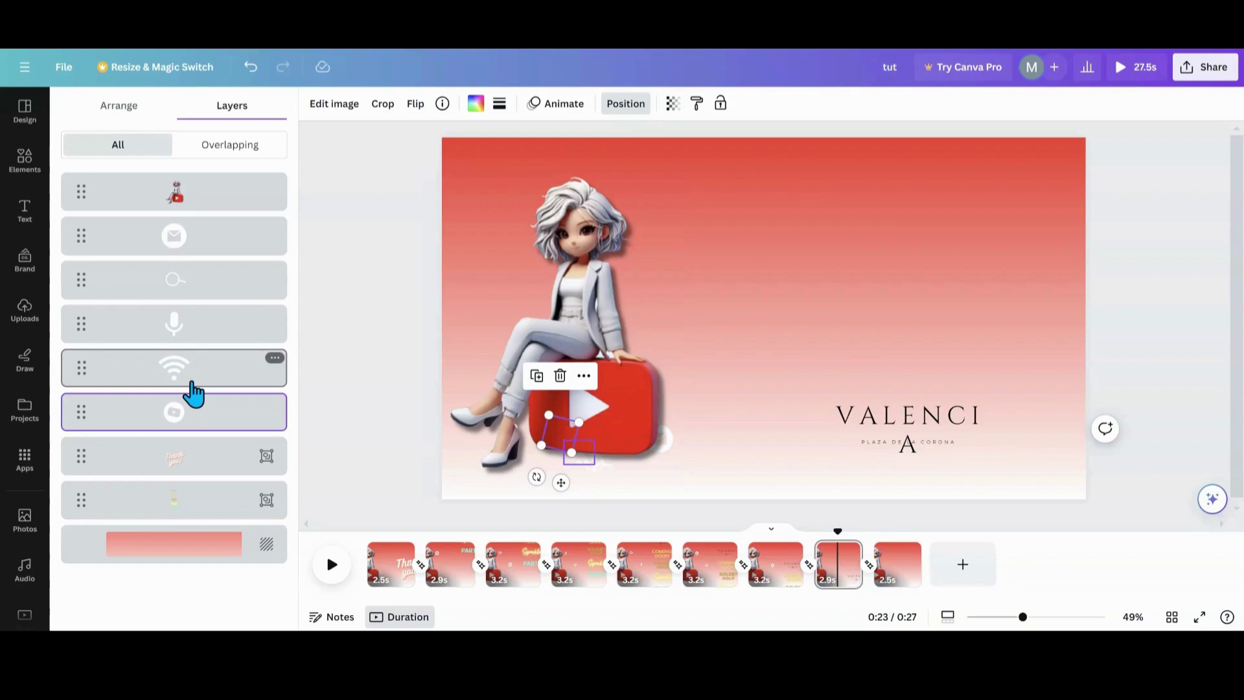
click(214, 379)
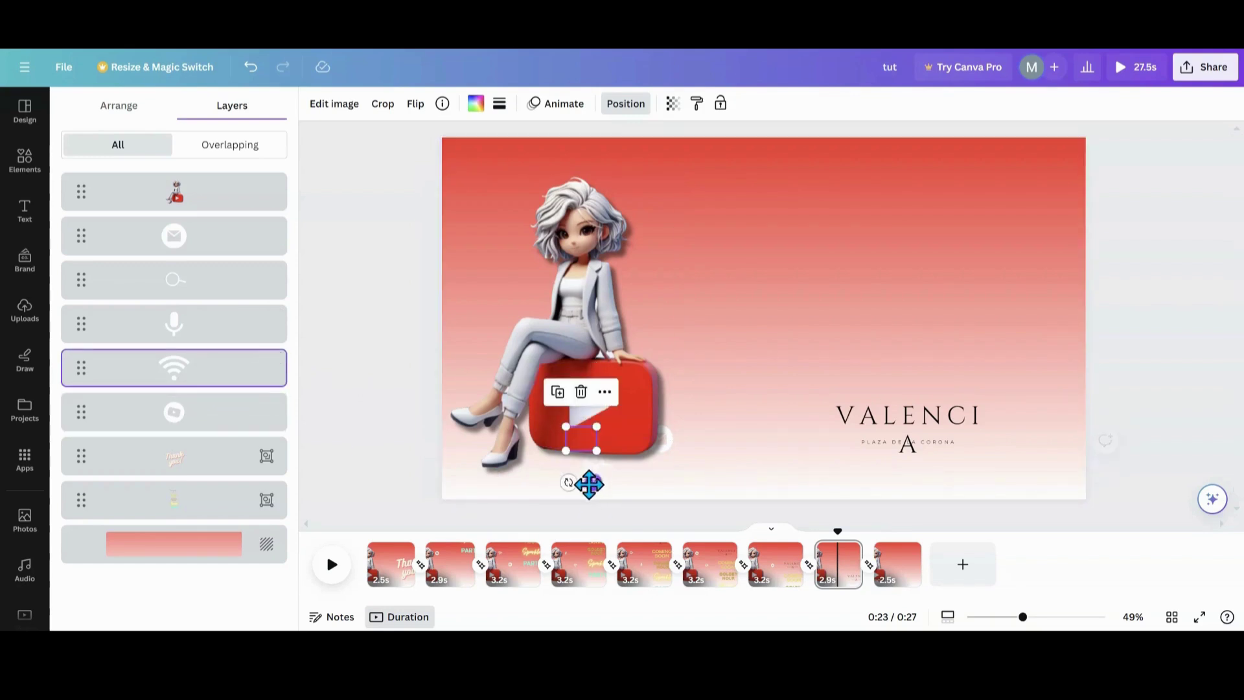
click(206, 337)
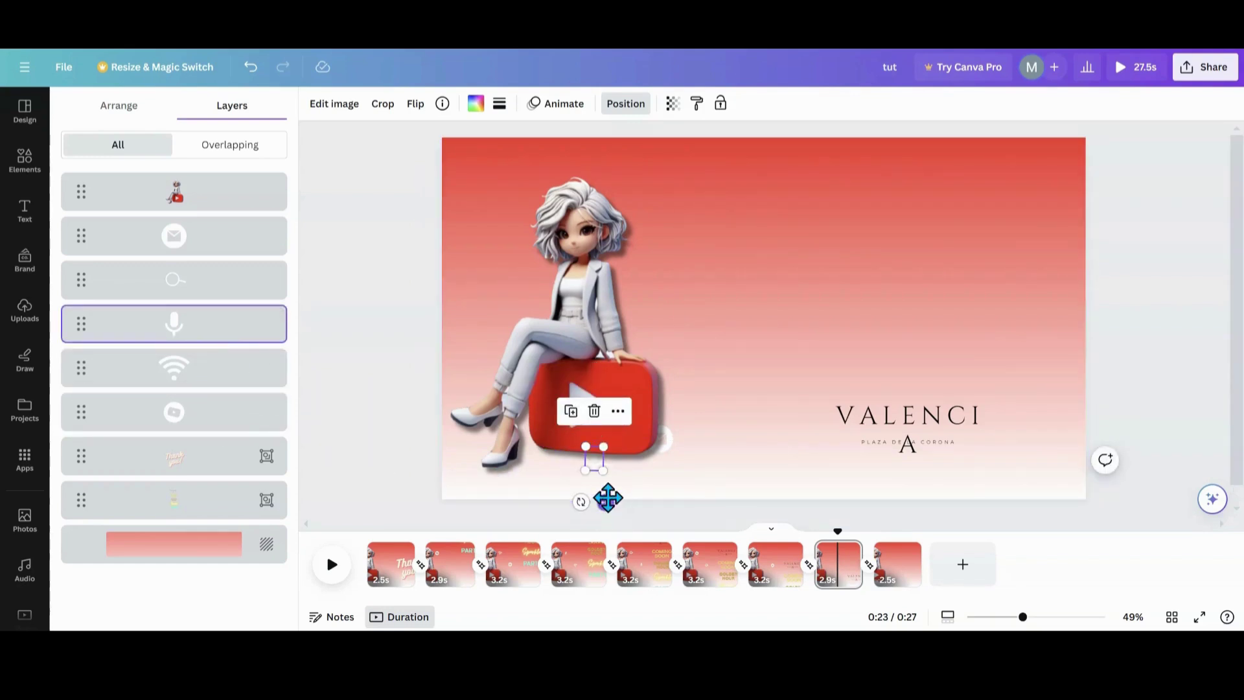
drag(608, 506, 639, 468)
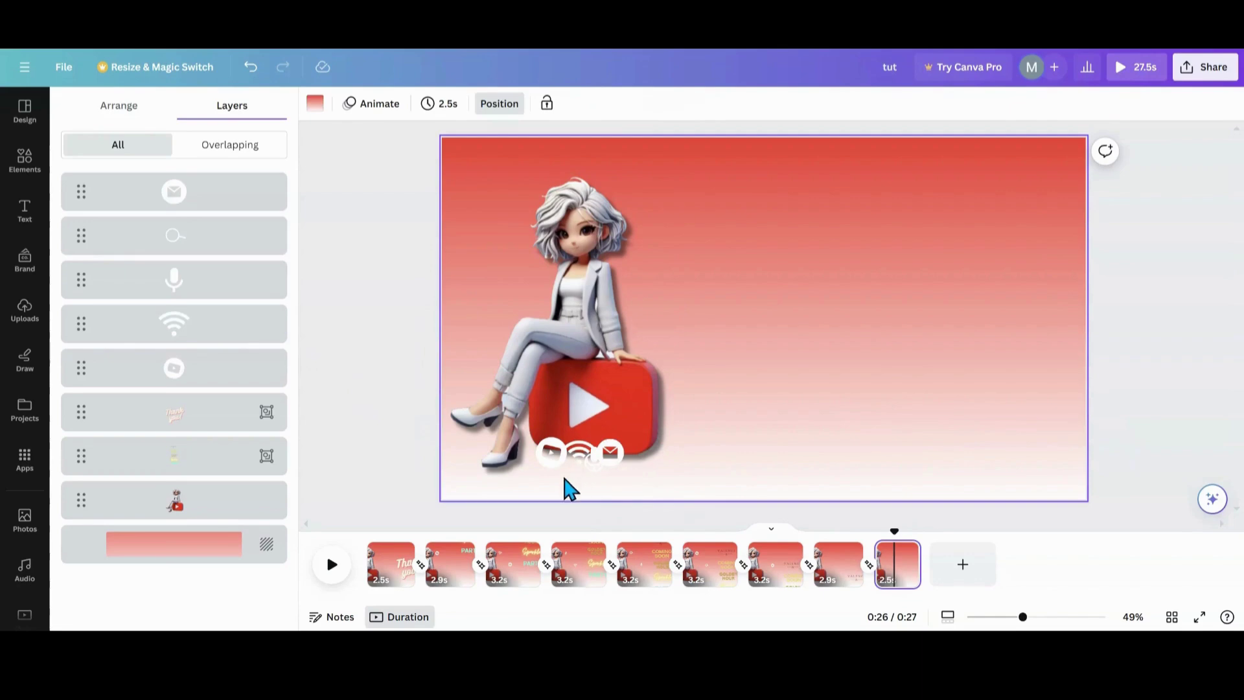
On page 9, bring the character layer to the front and tuck the YouTube, Wi-Fi, microphone, magnifier and mail icons behind the red box
drag(181, 508, 177, 172)
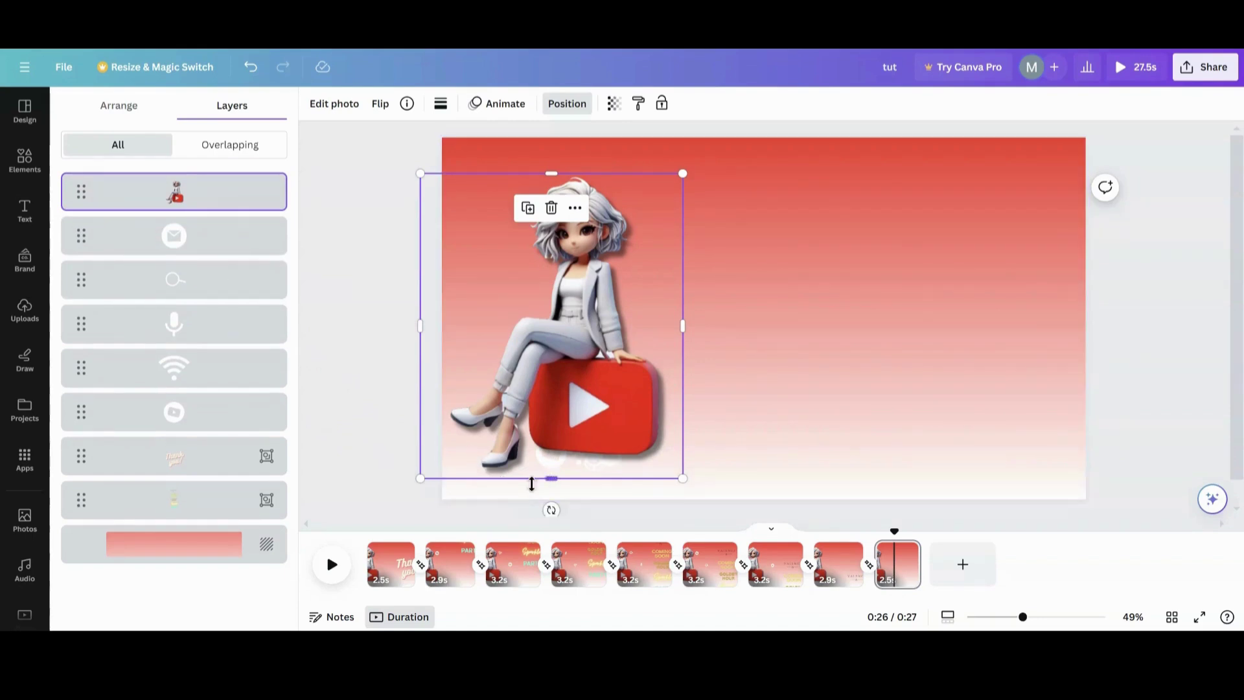
click(216, 408)
drag(555, 504, 564, 486)
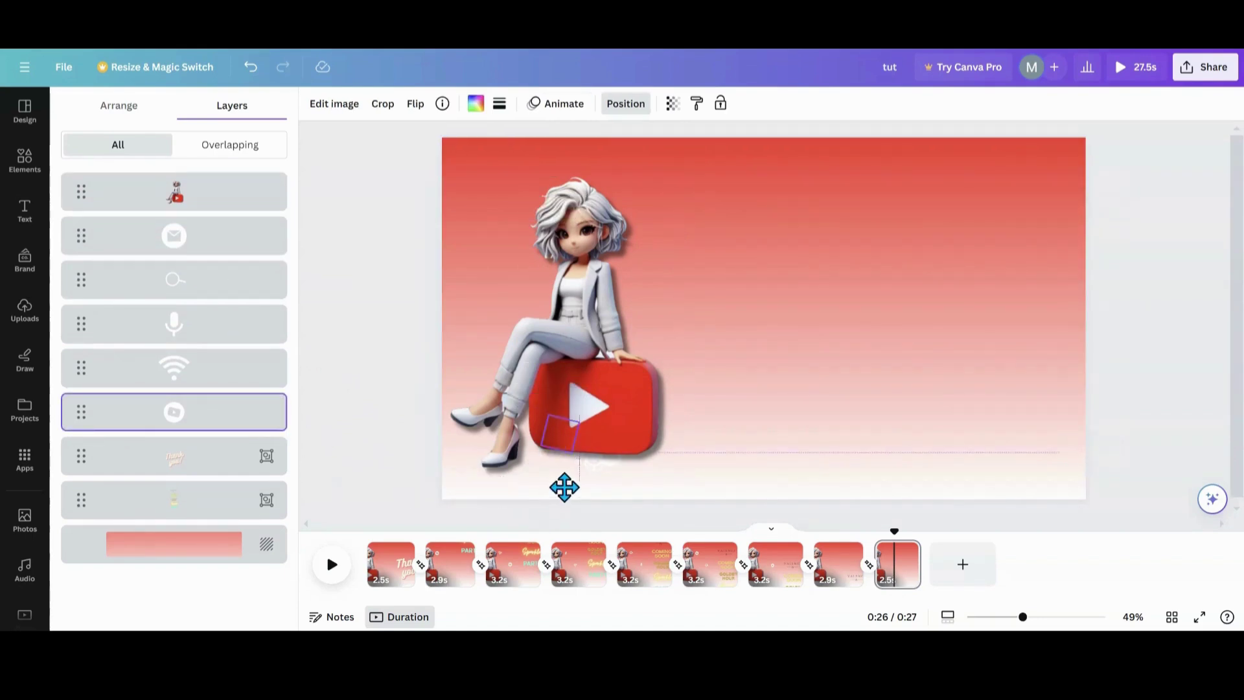
click(224, 379)
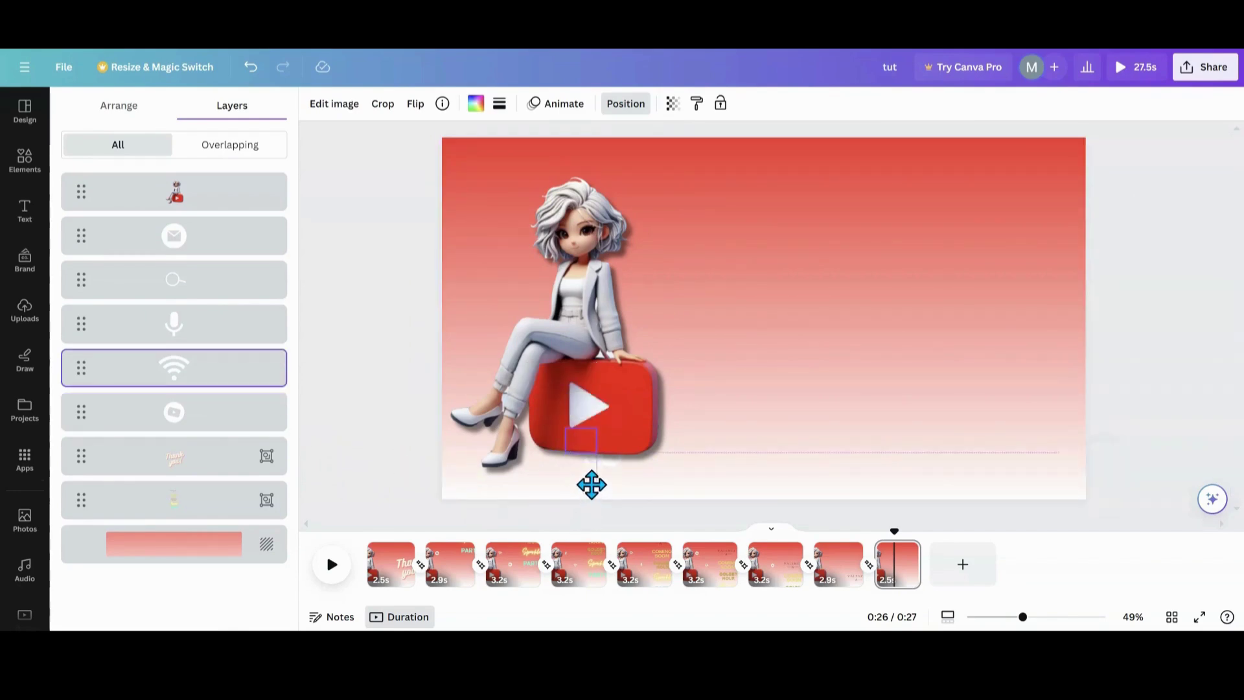
click(240, 334)
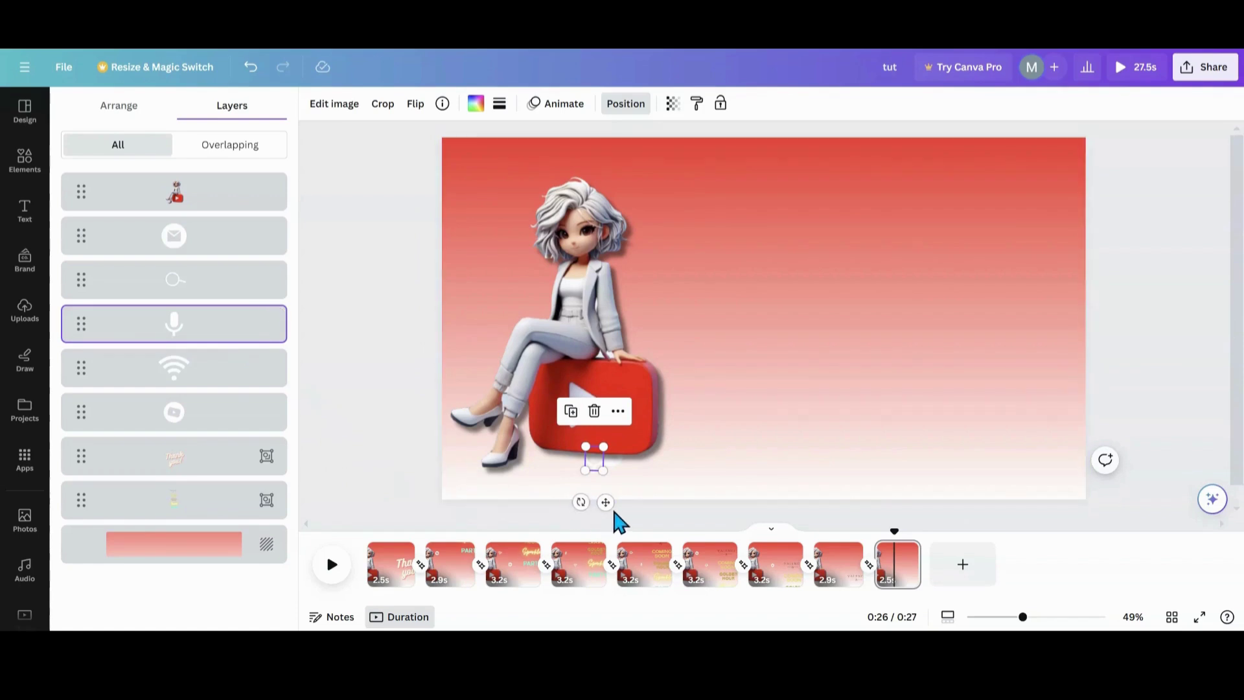
drag(609, 505, 611, 486)
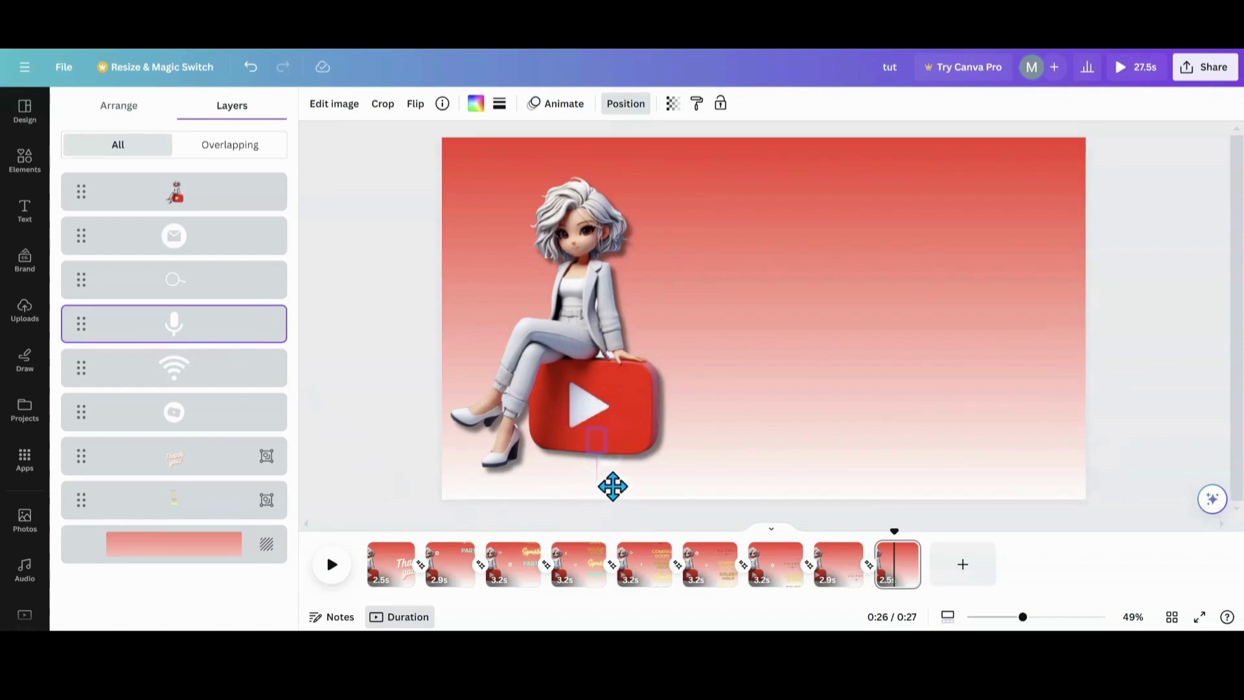
click(241, 283)
drag(634, 490, 638, 472)
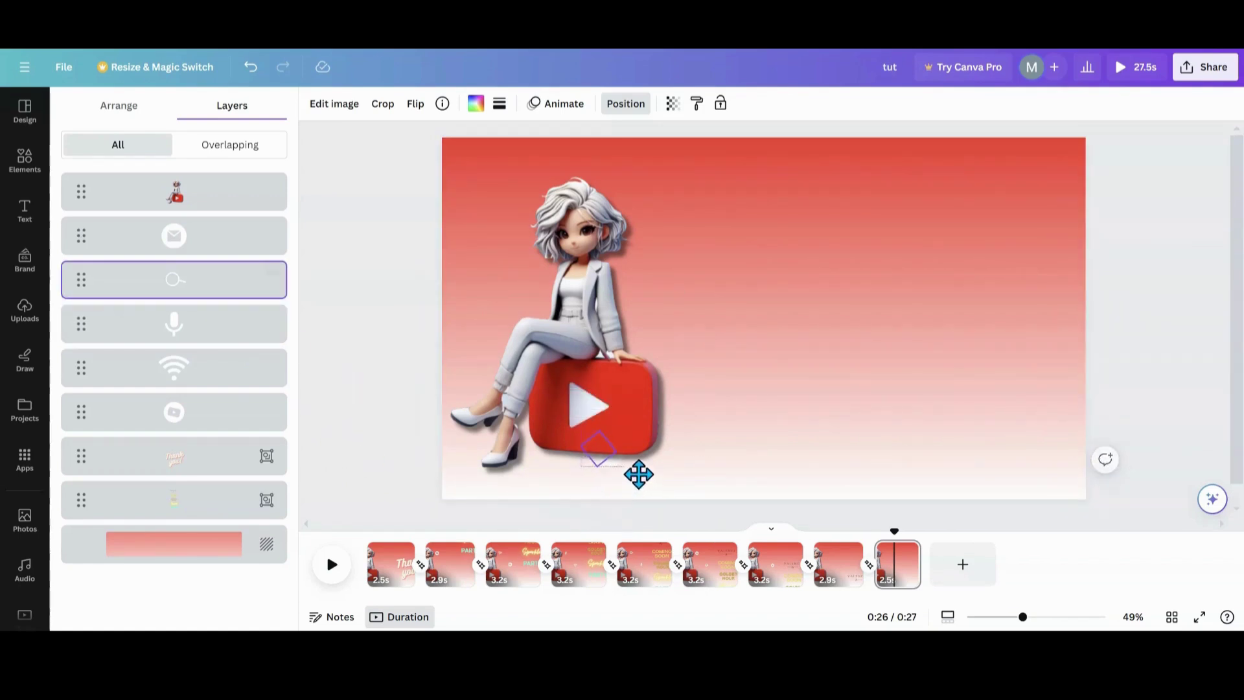
shift+click(203, 248)
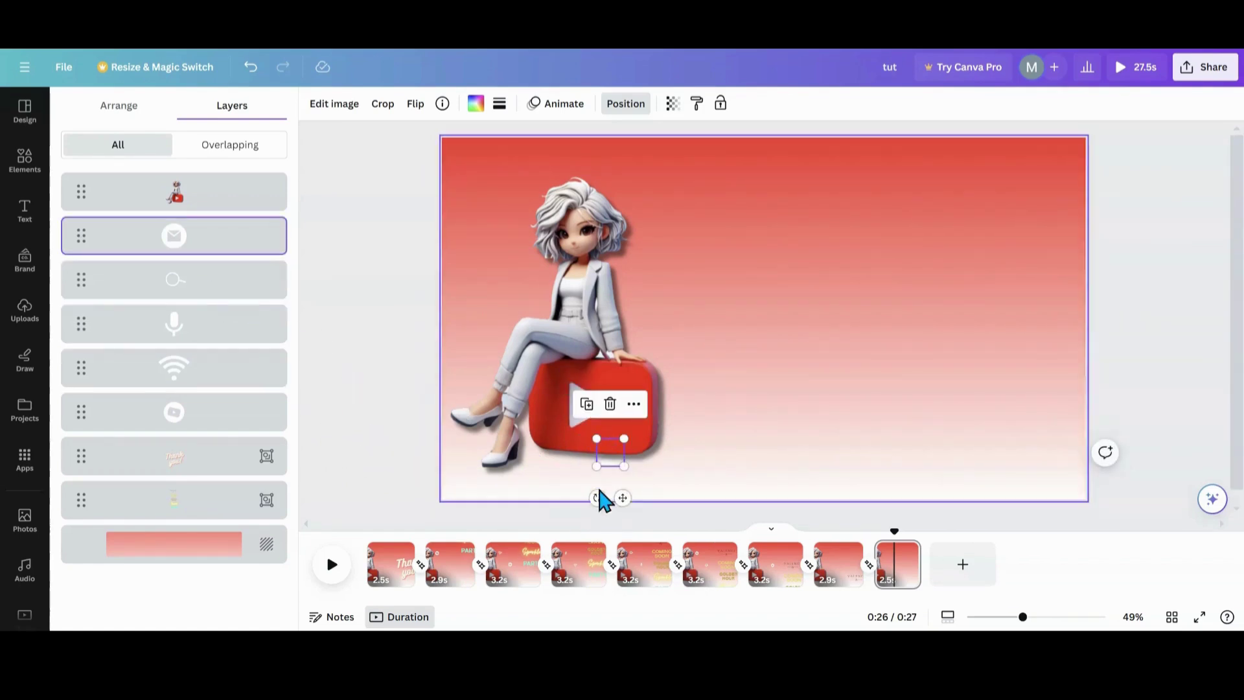
drag(625, 497, 627, 483)
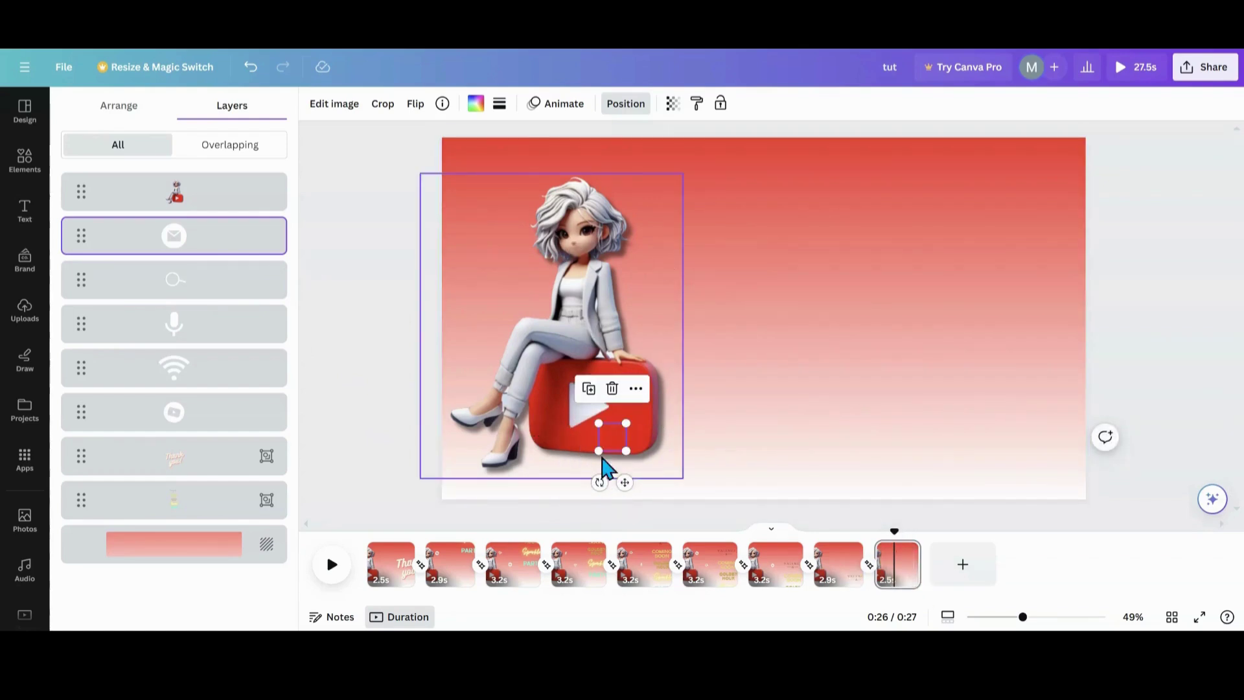
Duplicate page 9 and, on the copy, move the text group onto the page and shrink it so VALENCIA through PARTY fit in a column
click(905, 552)
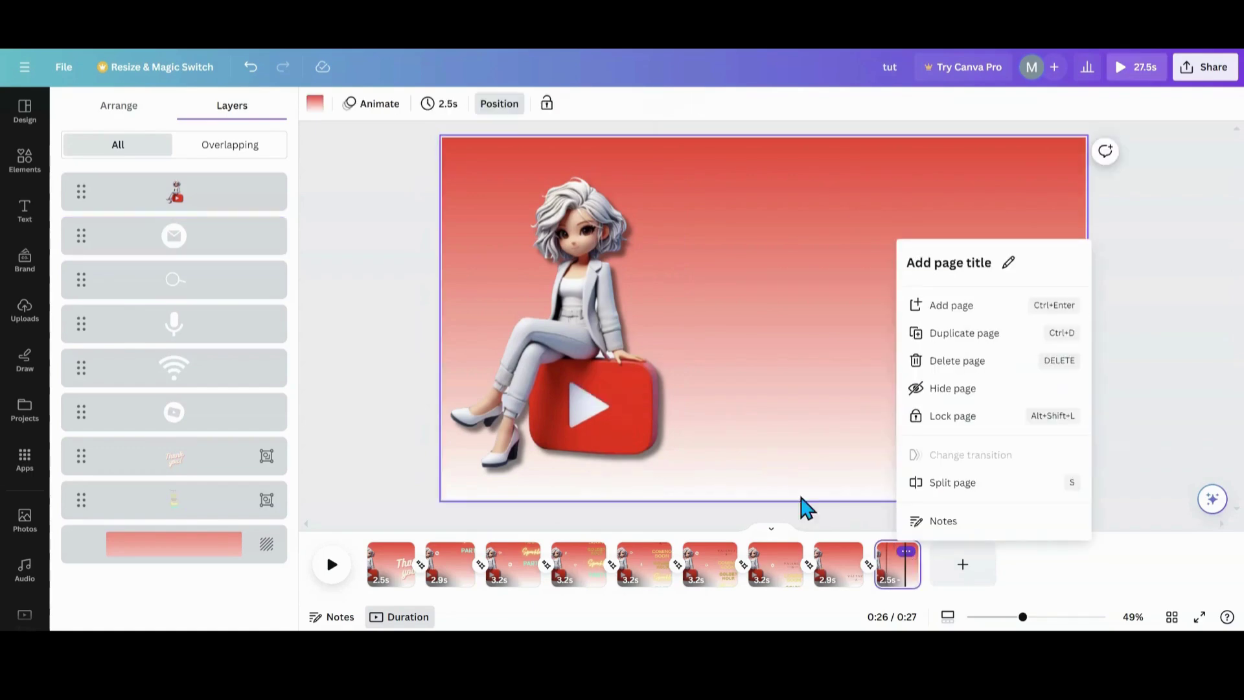
click(933, 340)
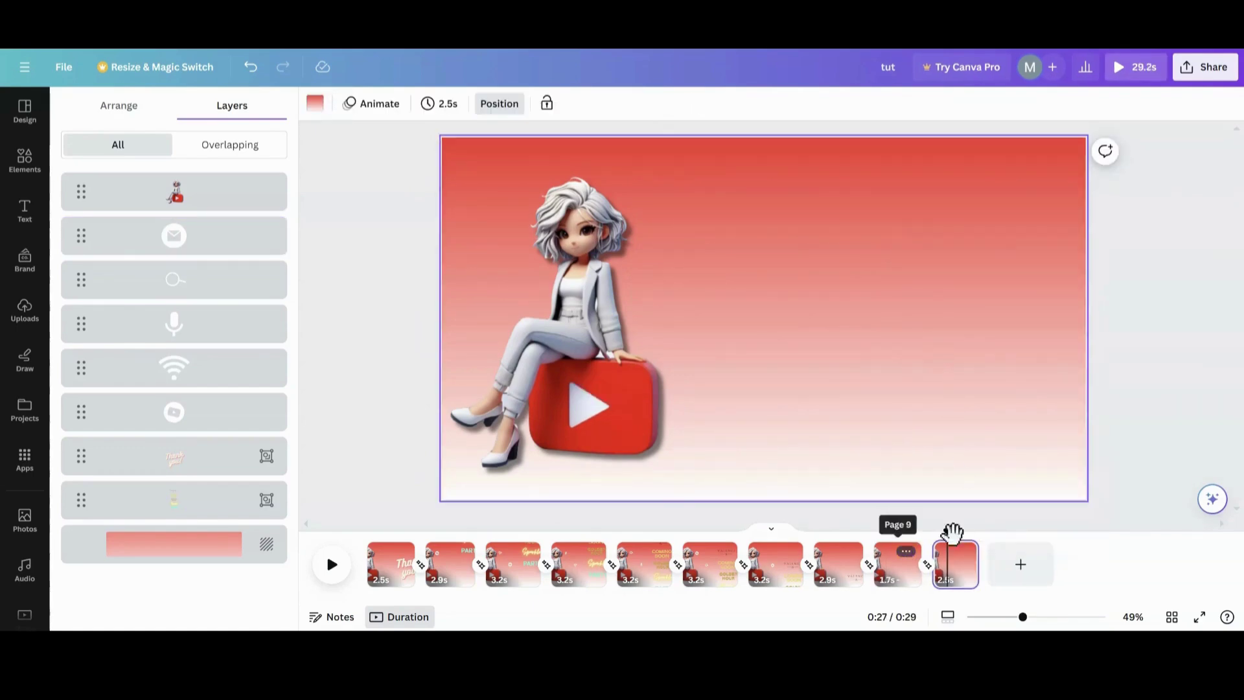
click(193, 503)
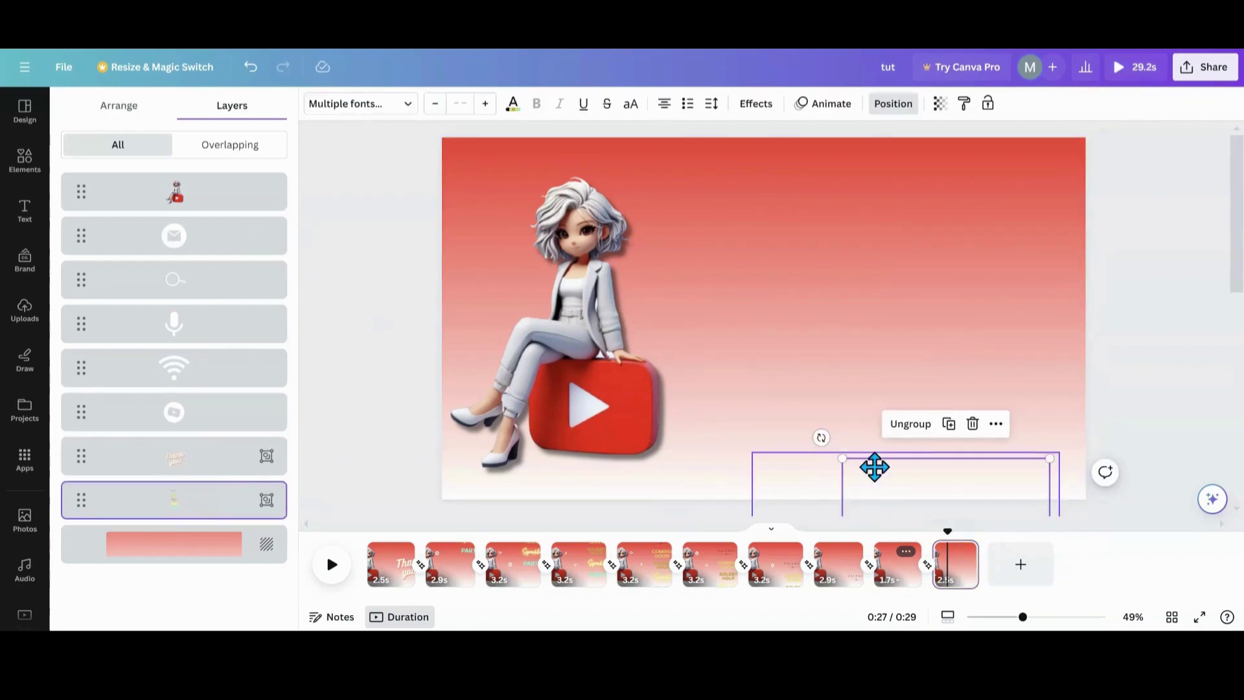
drag(875, 466, 819, 173)
drag(995, 147, 963, 213)
drag(877, 413, 884, 350)
drag(965, 175, 936, 181)
drag(888, 410, 900, 281)
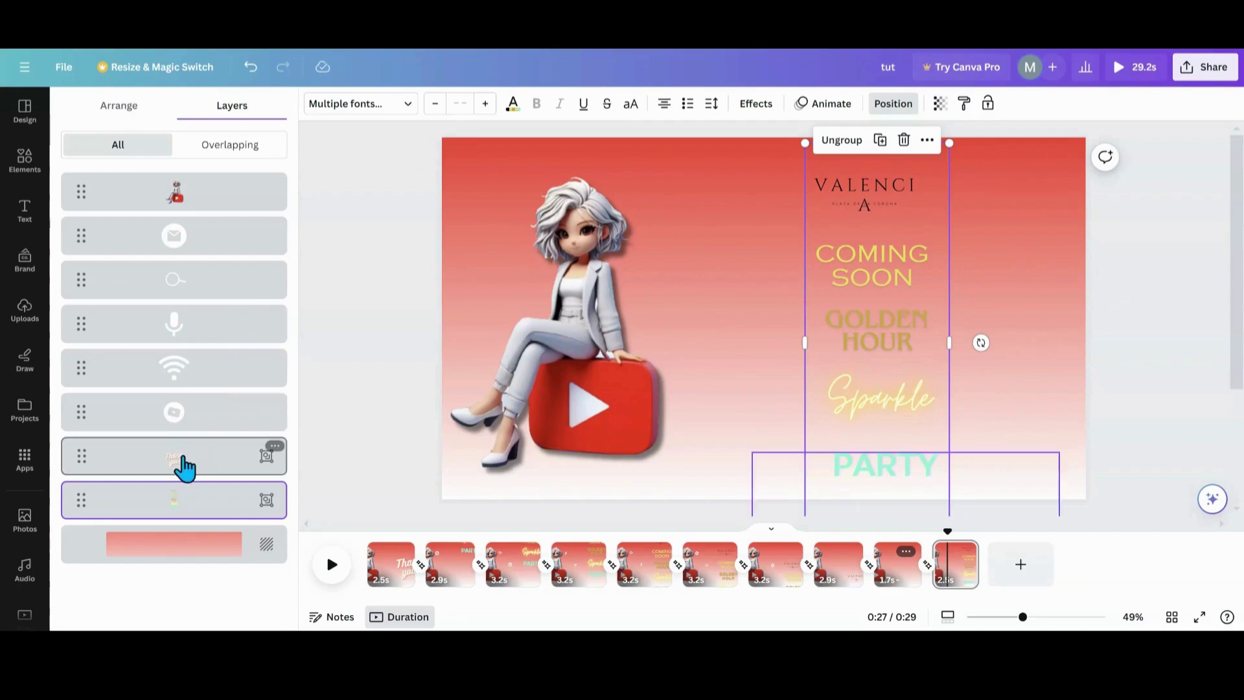
On page 10, place the YouTube icon beside the VALENCIA text and rotate it upright
click(179, 428)
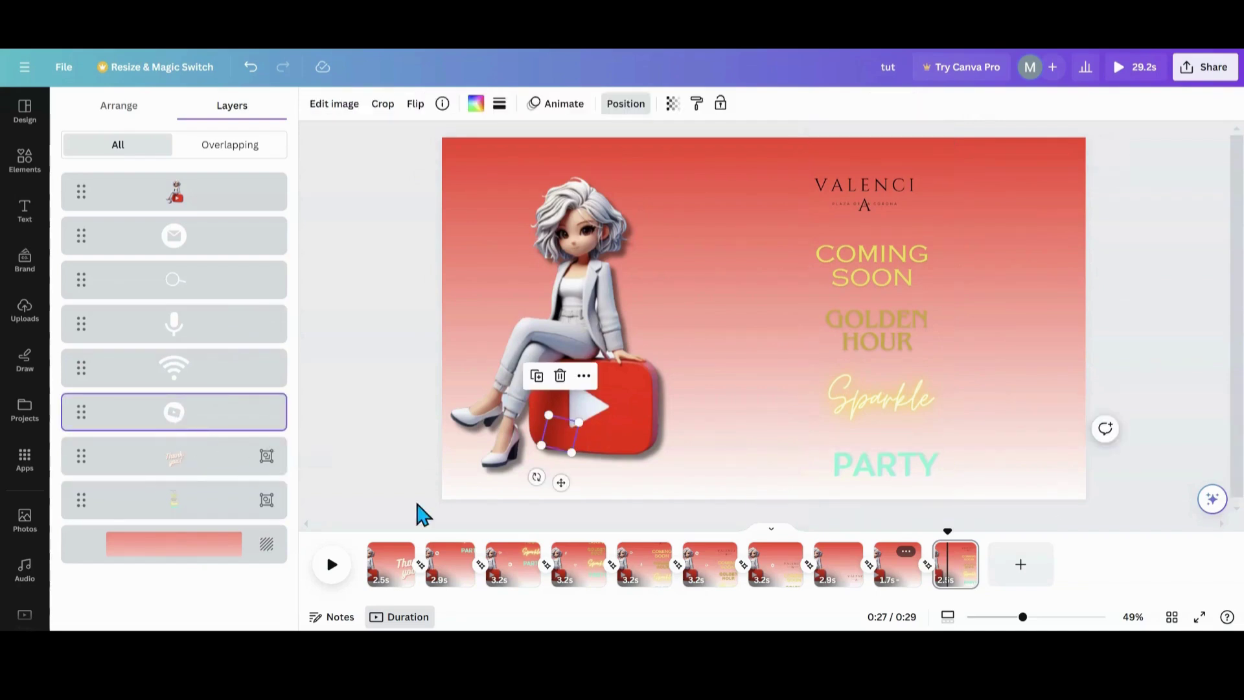
drag(560, 484, 784, 239)
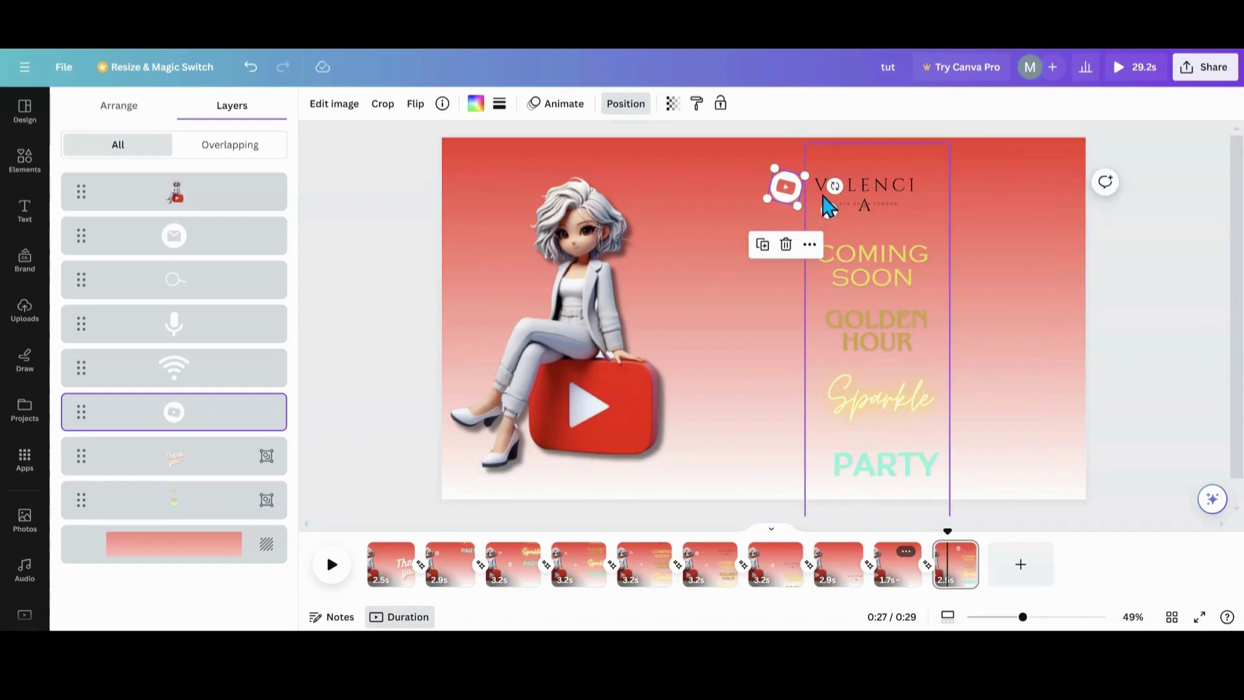
drag(830, 186, 832, 177)
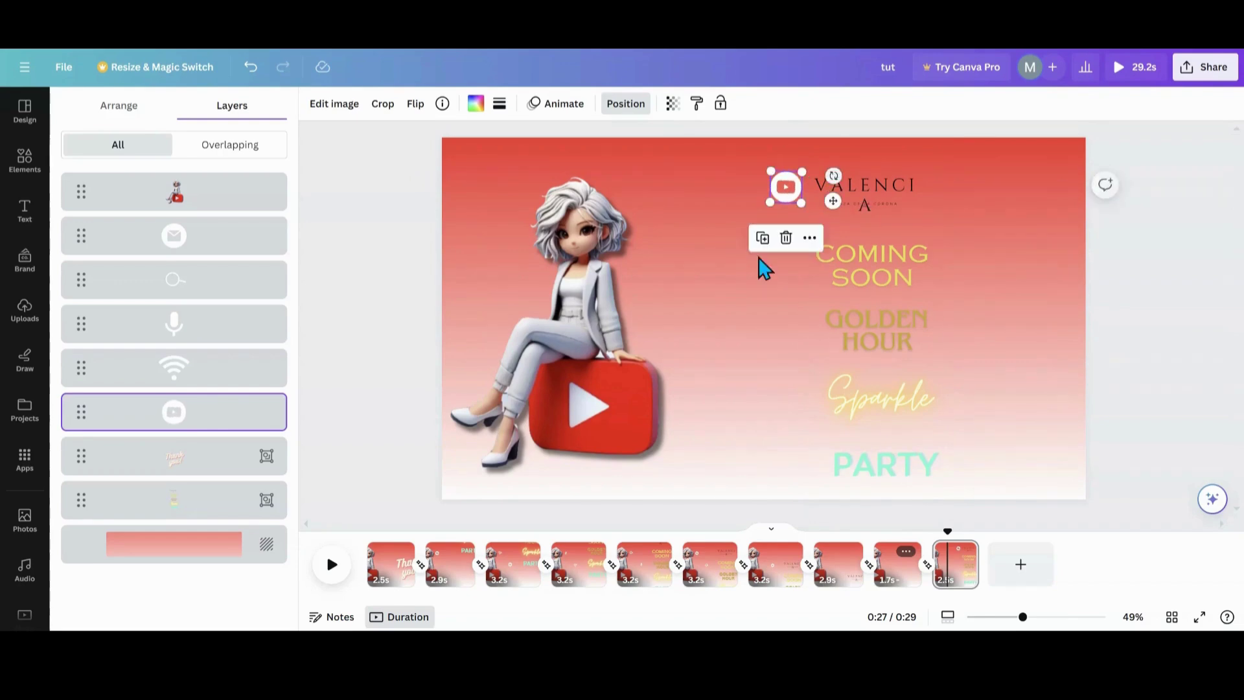
Place the Wi-Fi icon beside COMING SOON and the microphone icon beside GOLDEN HOUR on page 10
click(208, 369)
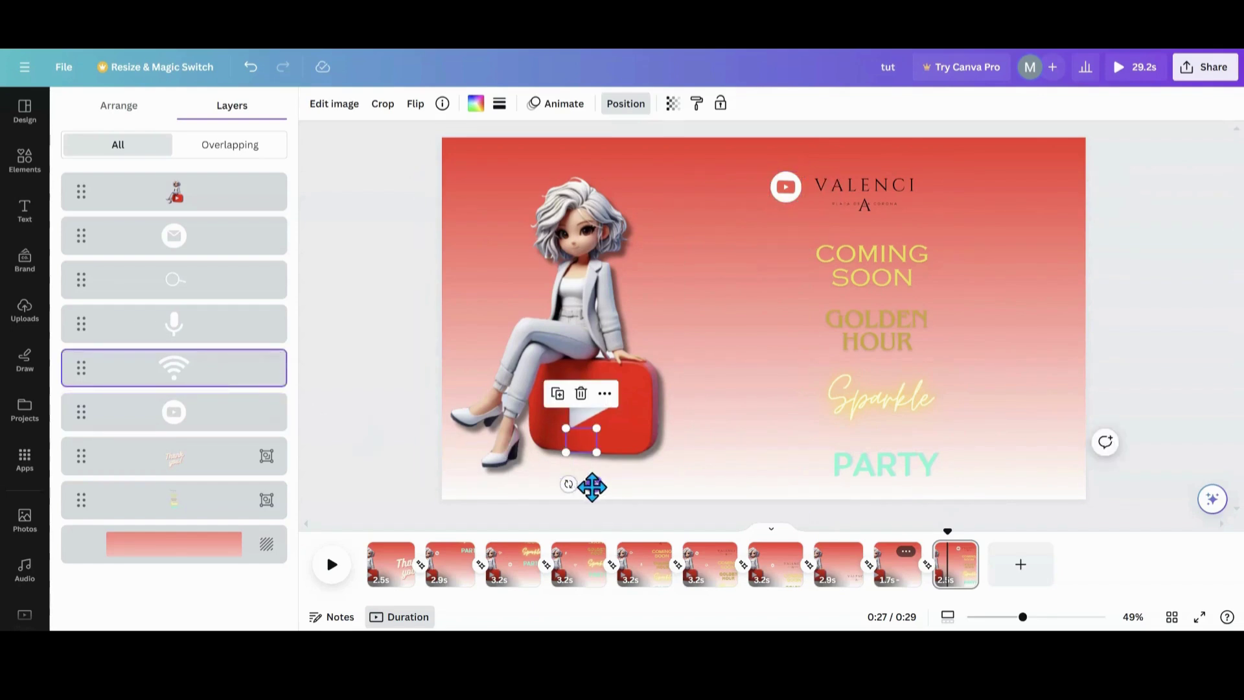
drag(592, 486, 798, 310)
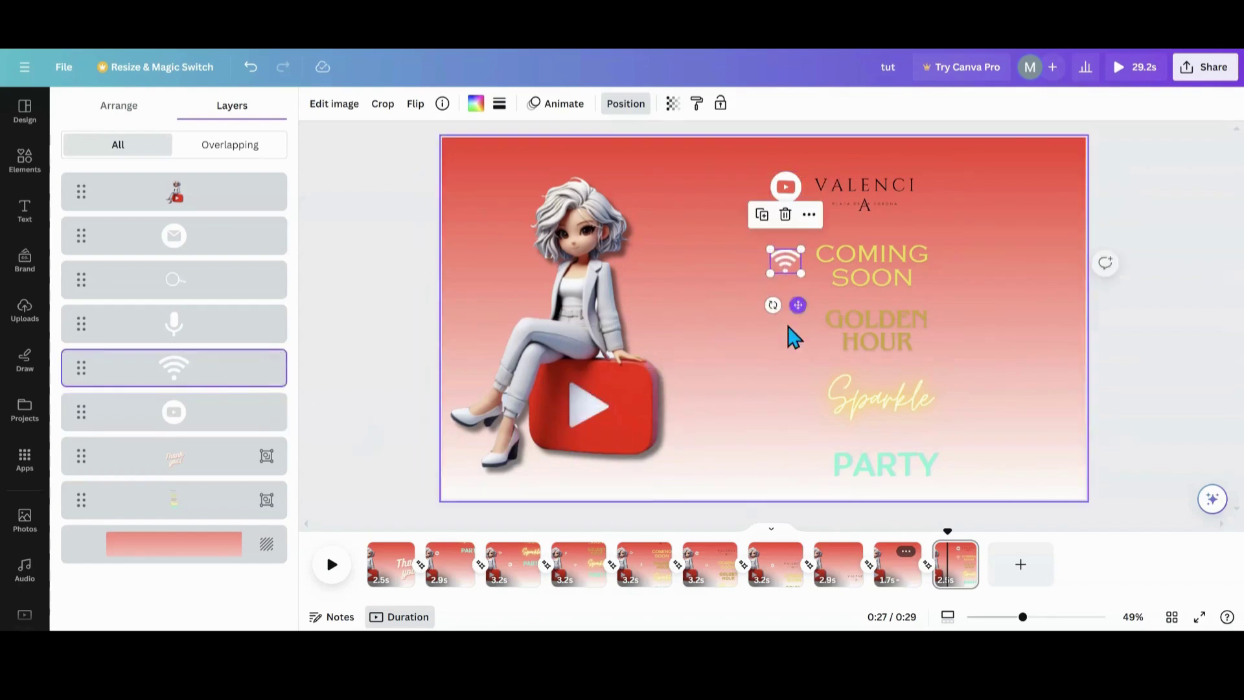
click(184, 340)
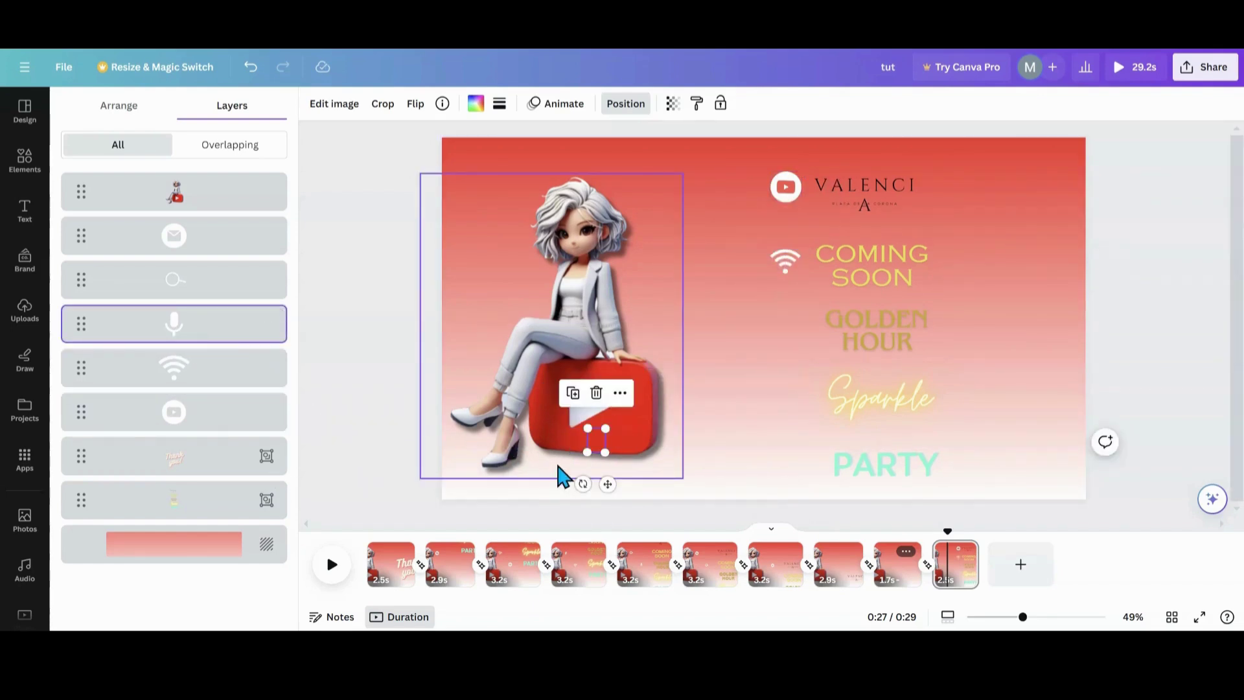
drag(604, 489, 798, 372)
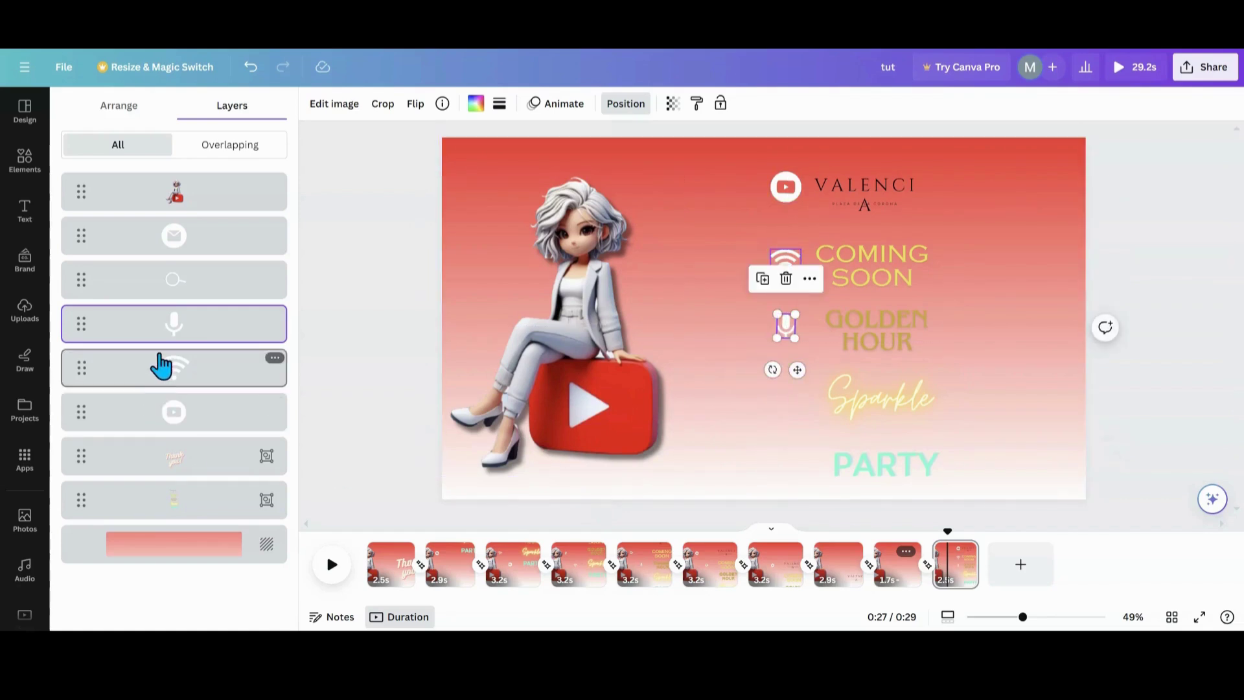
Place the magnifier icon beside Sparkle and the mail icon beside PARTY on page 10
click(169, 288)
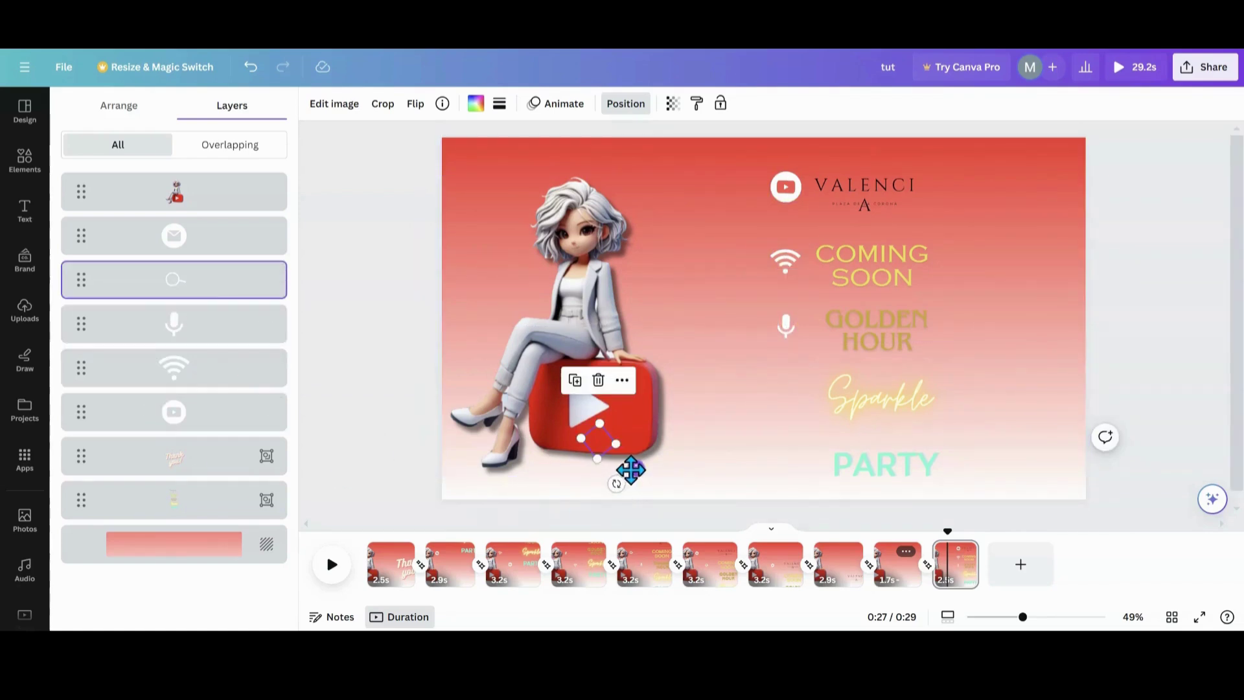
drag(630, 470, 826, 423)
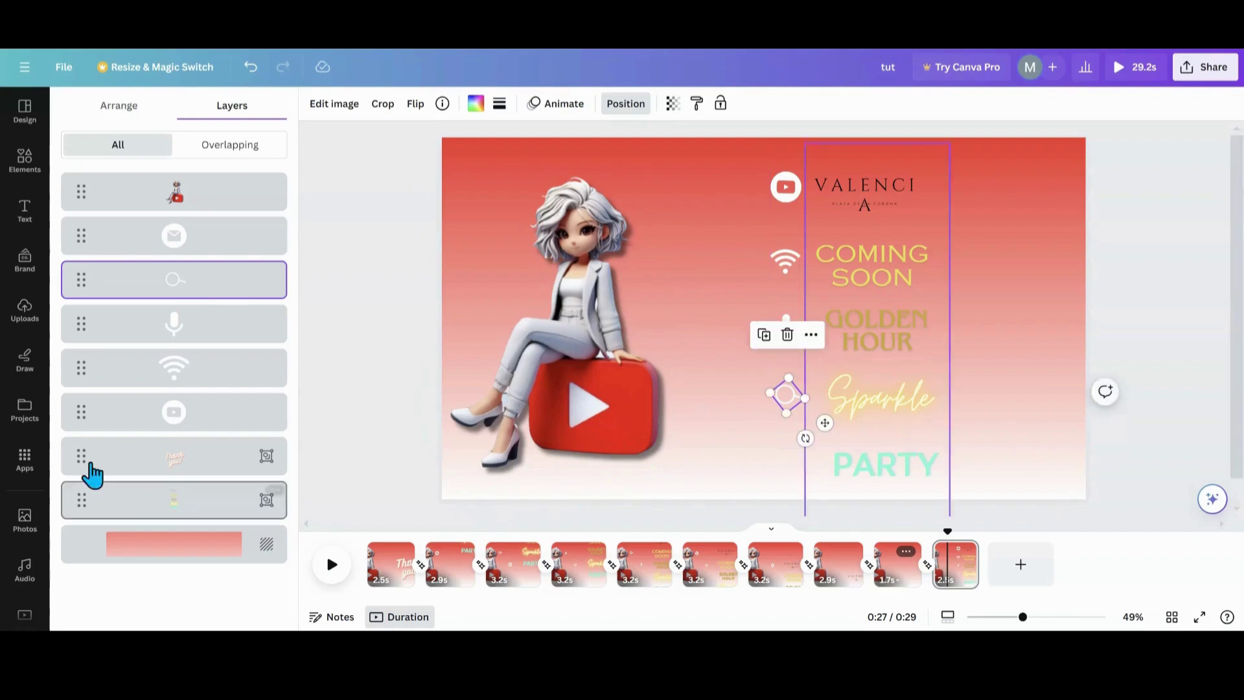
click(170, 248)
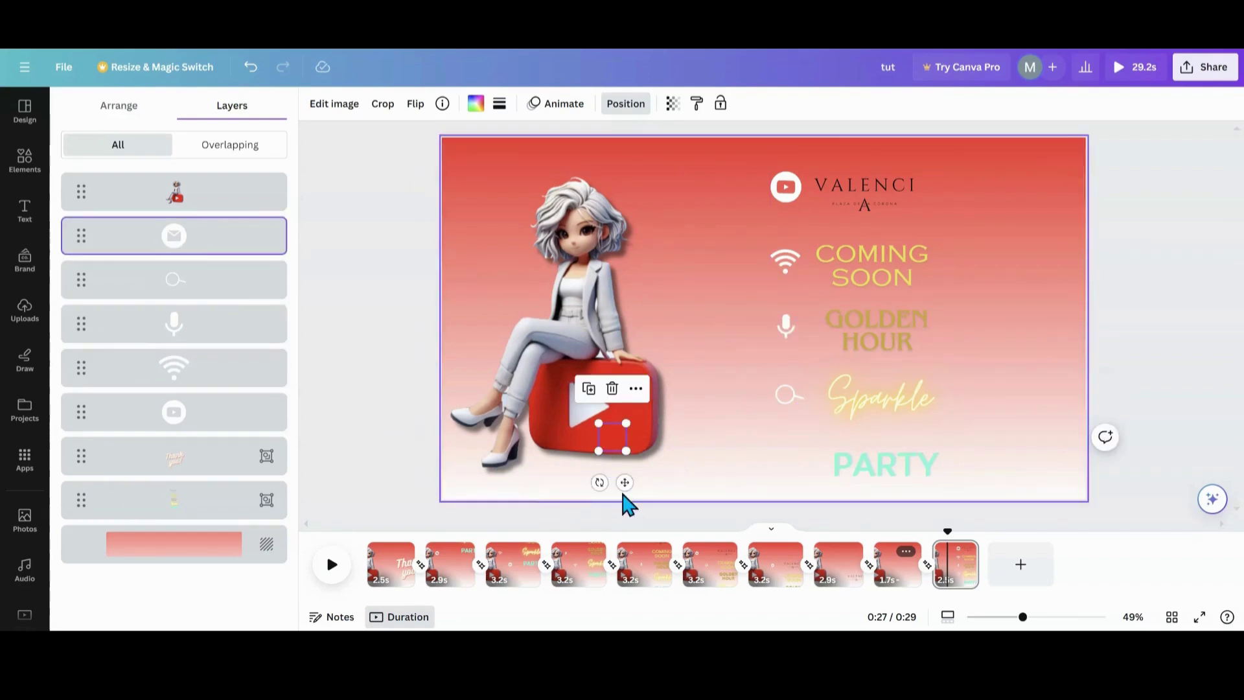
drag(627, 483, 806, 507)
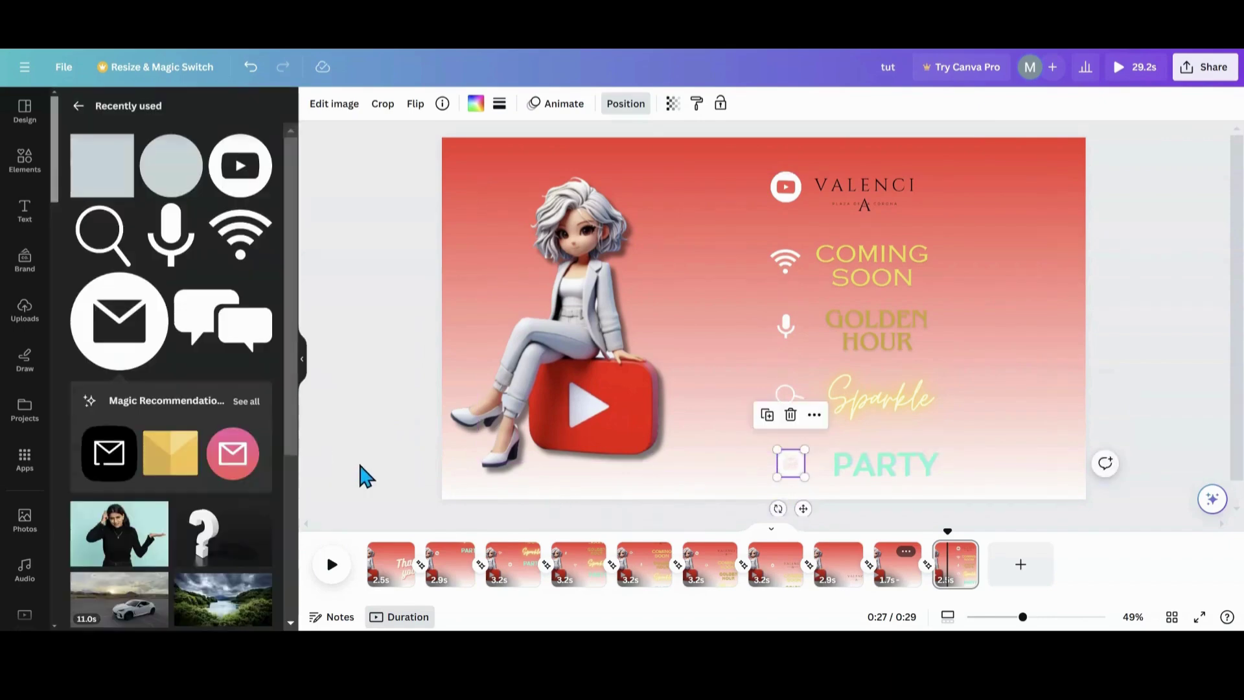
click(398, 465)
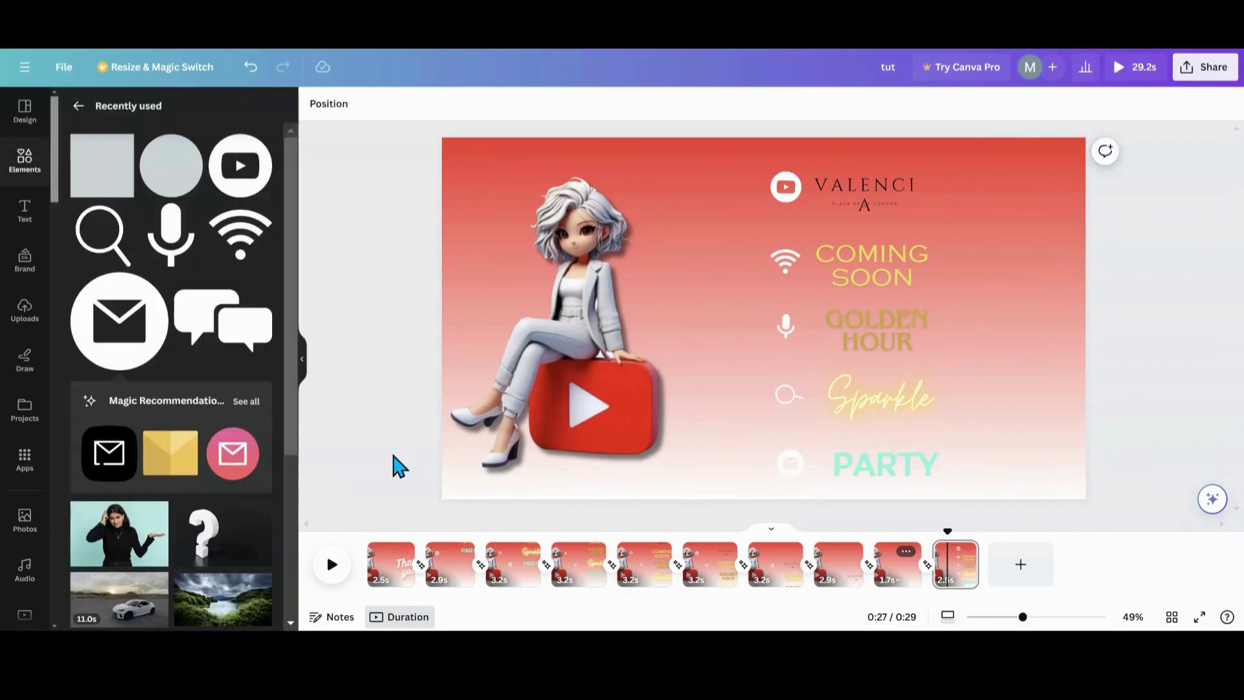
Preview the presentation from page 1, and set the page timing to 2.5 s for all pages
click(371, 566)
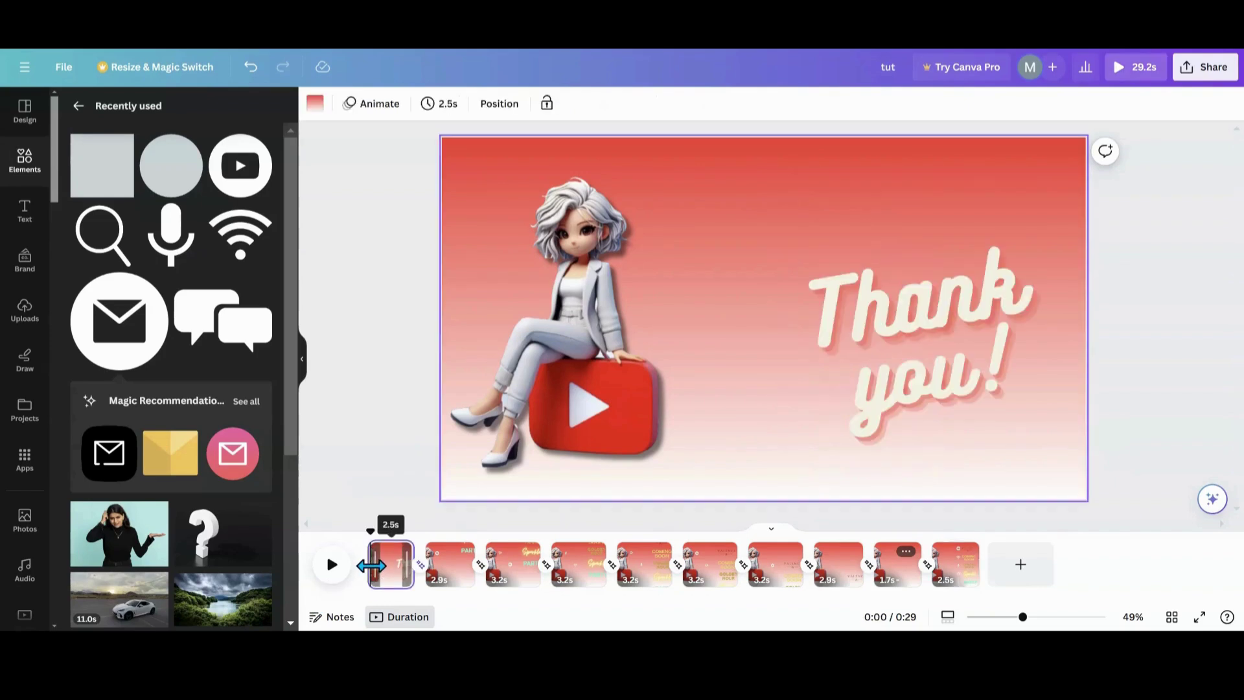
click(331, 566)
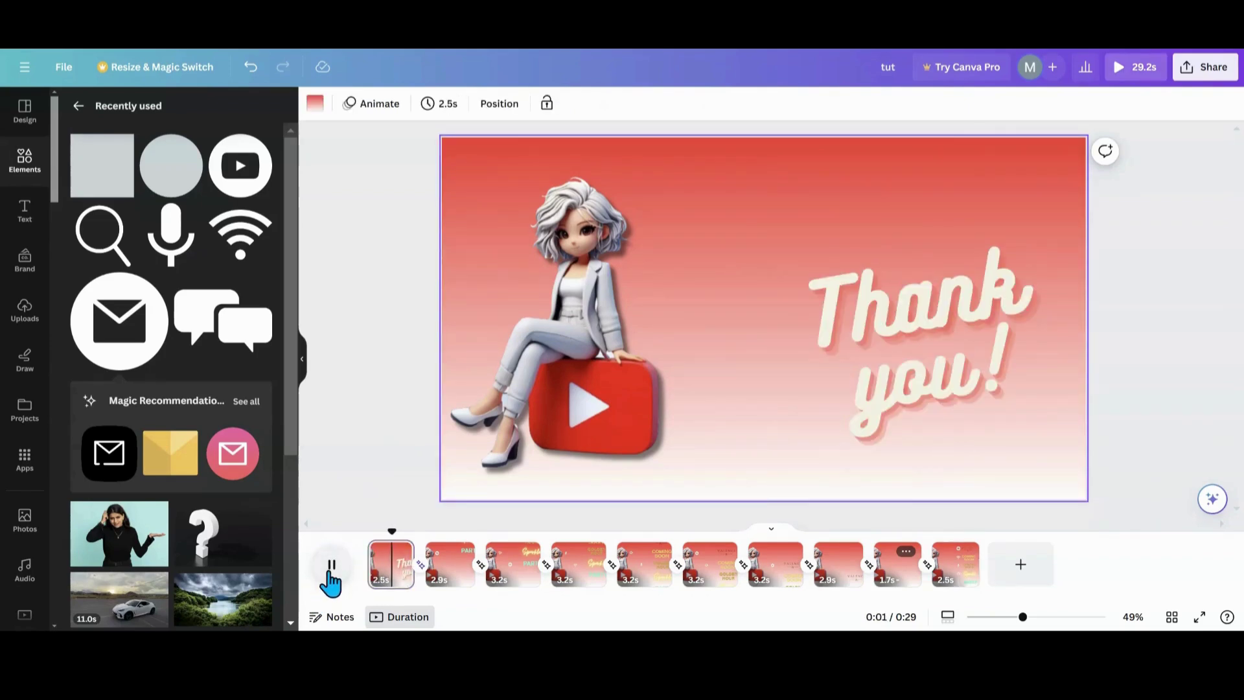
click(450, 581)
click(445, 107)
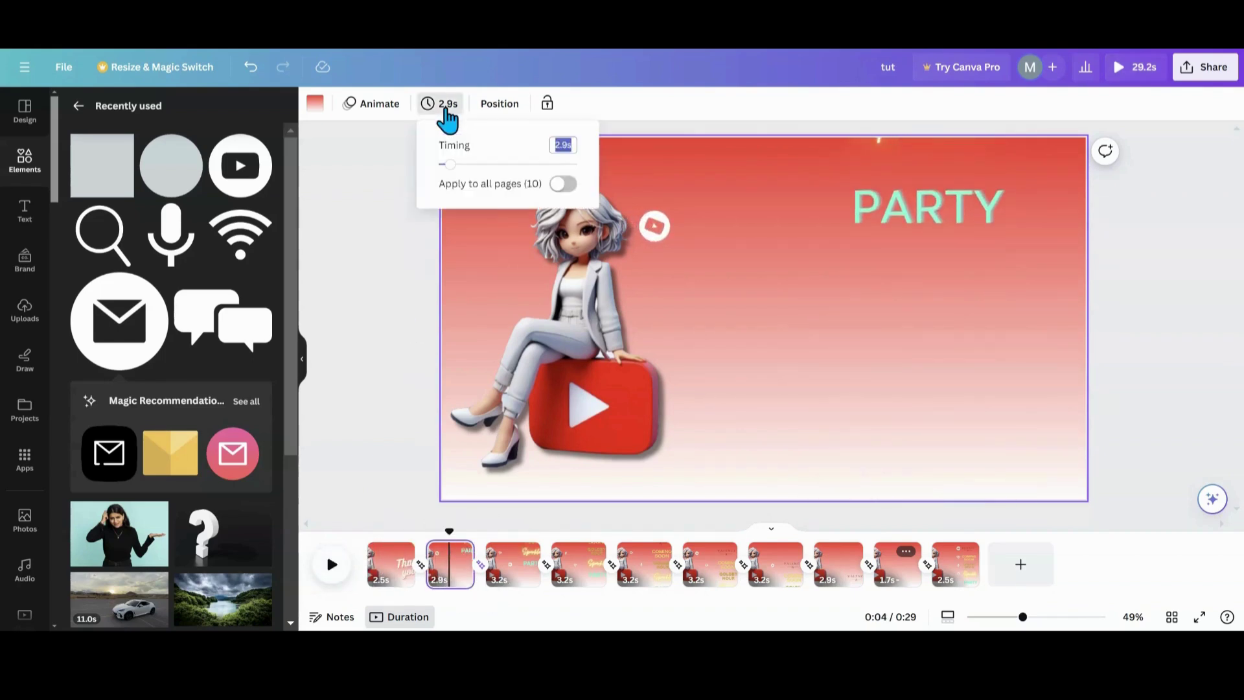
drag(446, 163, 451, 166)
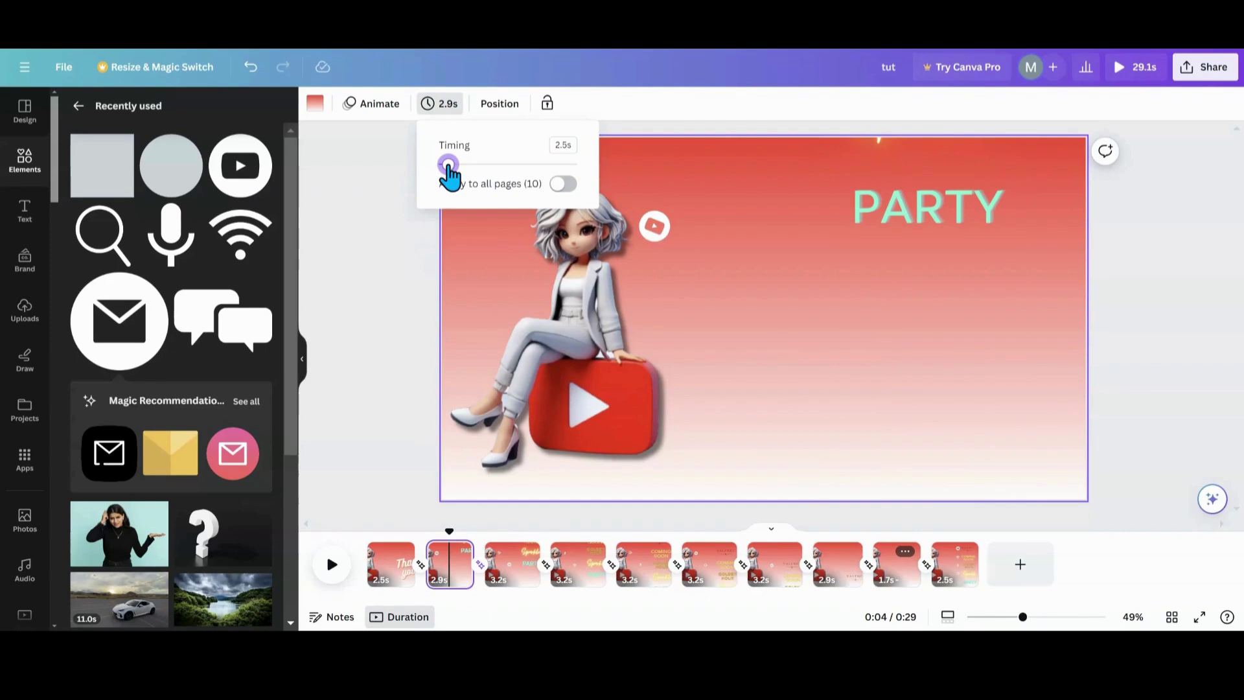
click(563, 185)
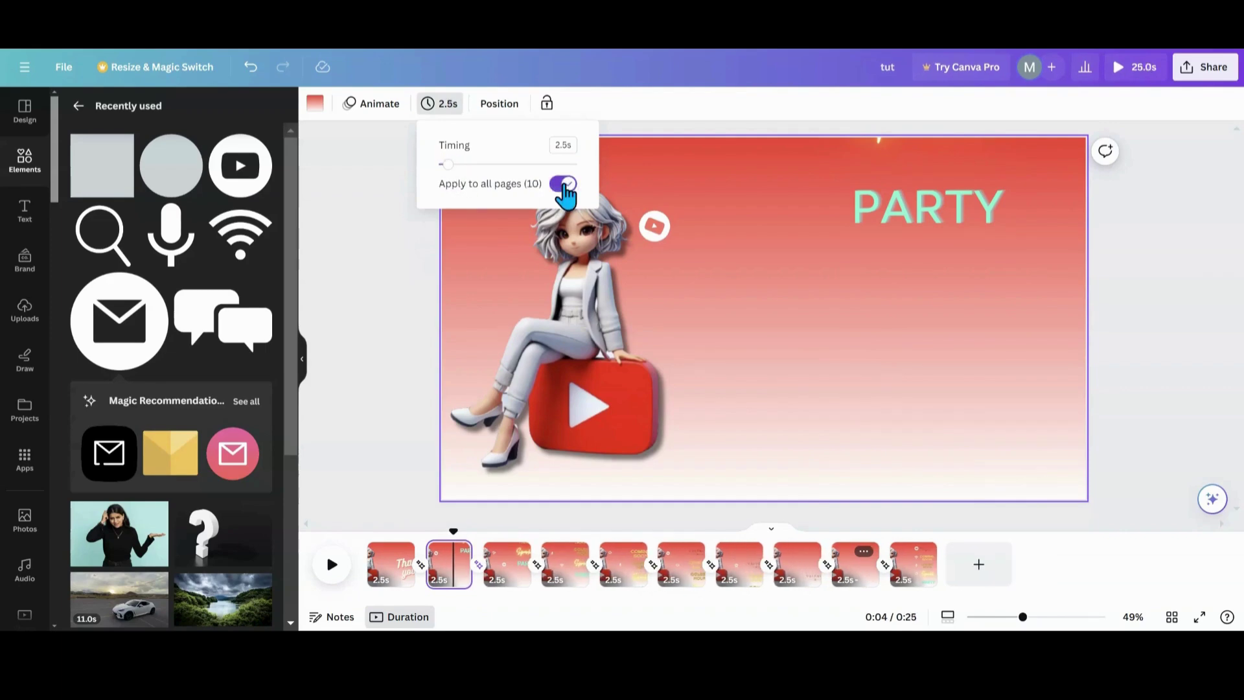
Check the Match & Move transition between pages 1 and 2 and play the presentation from the start
click(420, 565)
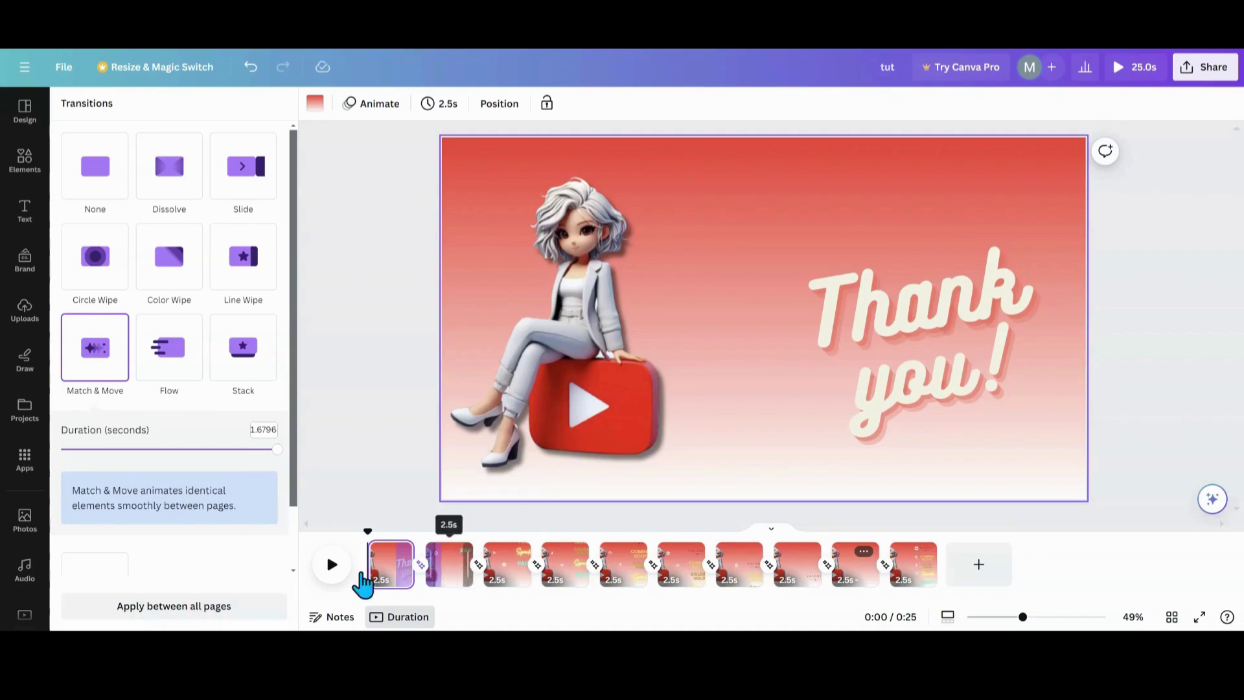
click(332, 565)
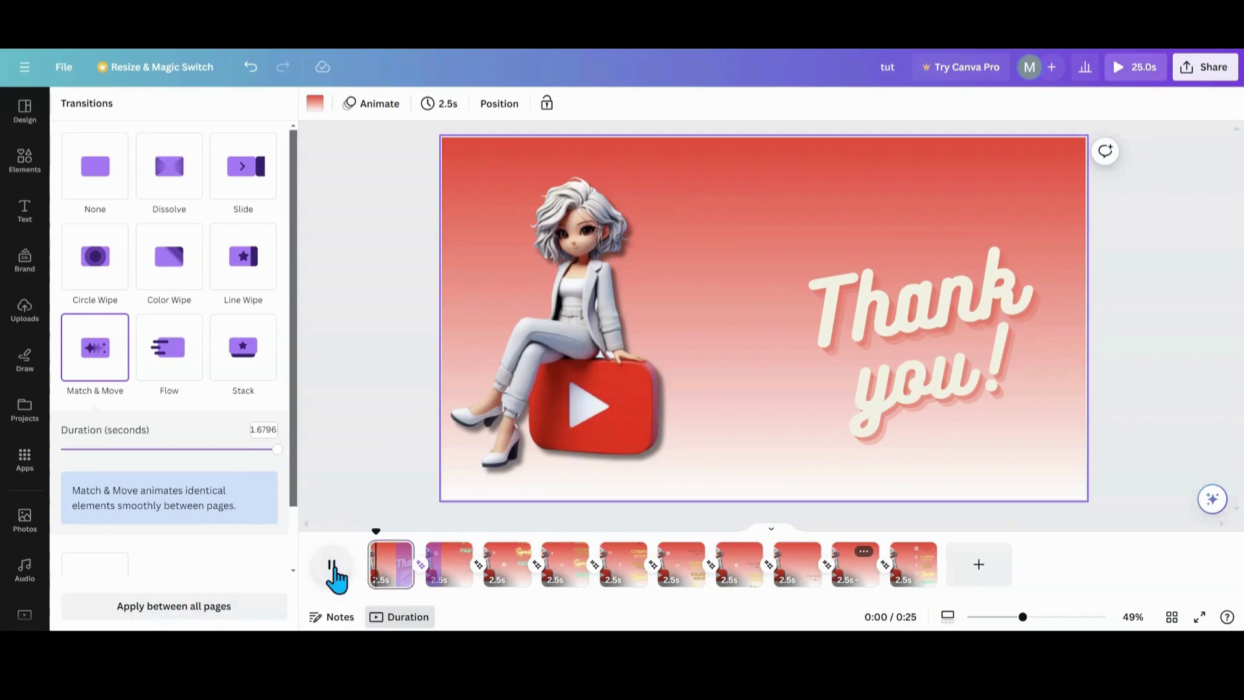